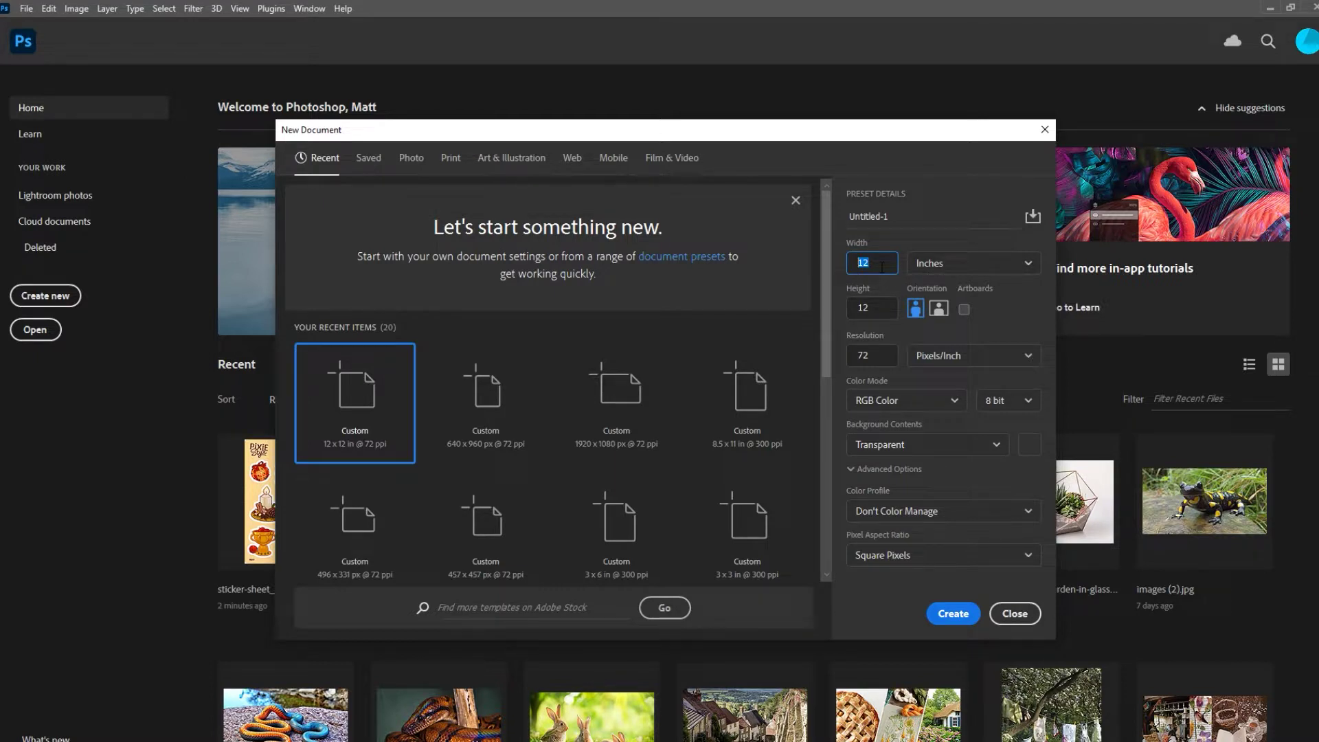
- Create a new 4 x 6 inch document at 300 pixels per inch with a transparent background
{"action": "key", "text": "Tab"}
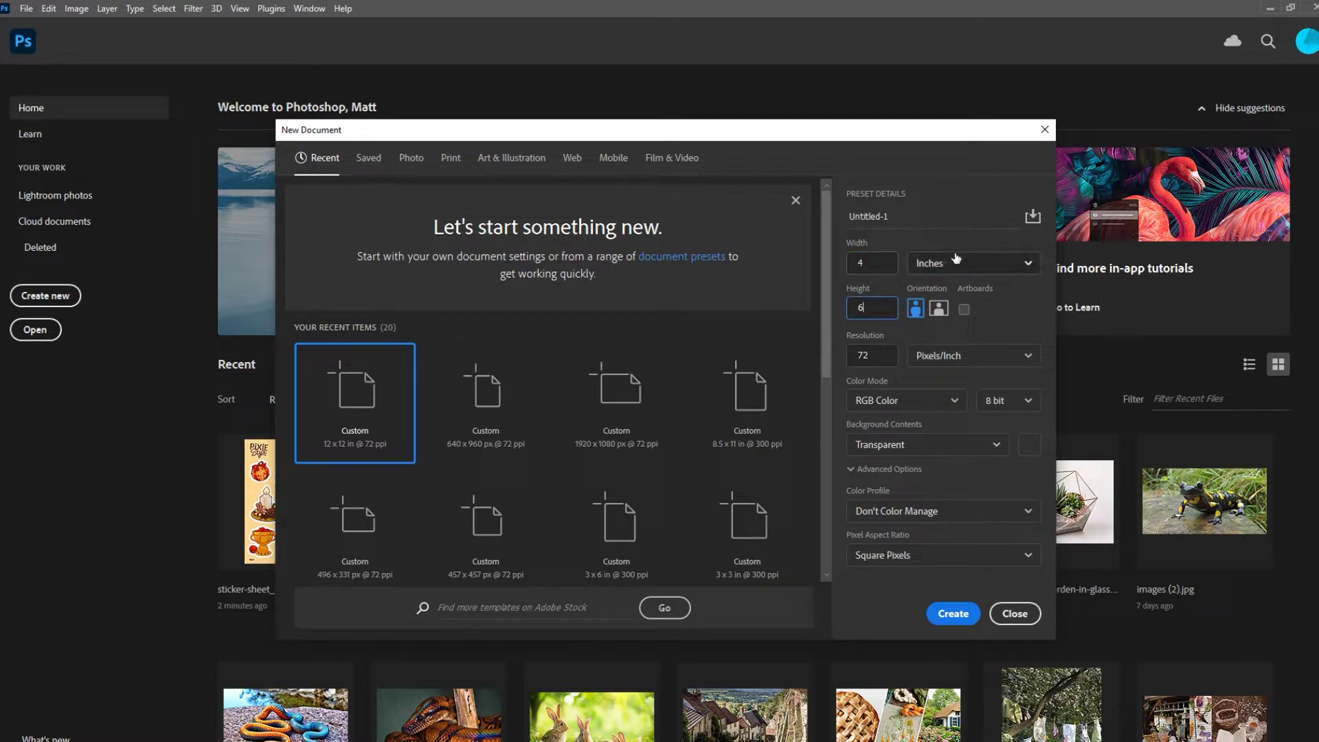
{"action": "key", "text": "Tab"}
{"action": "type", "text": "3"}
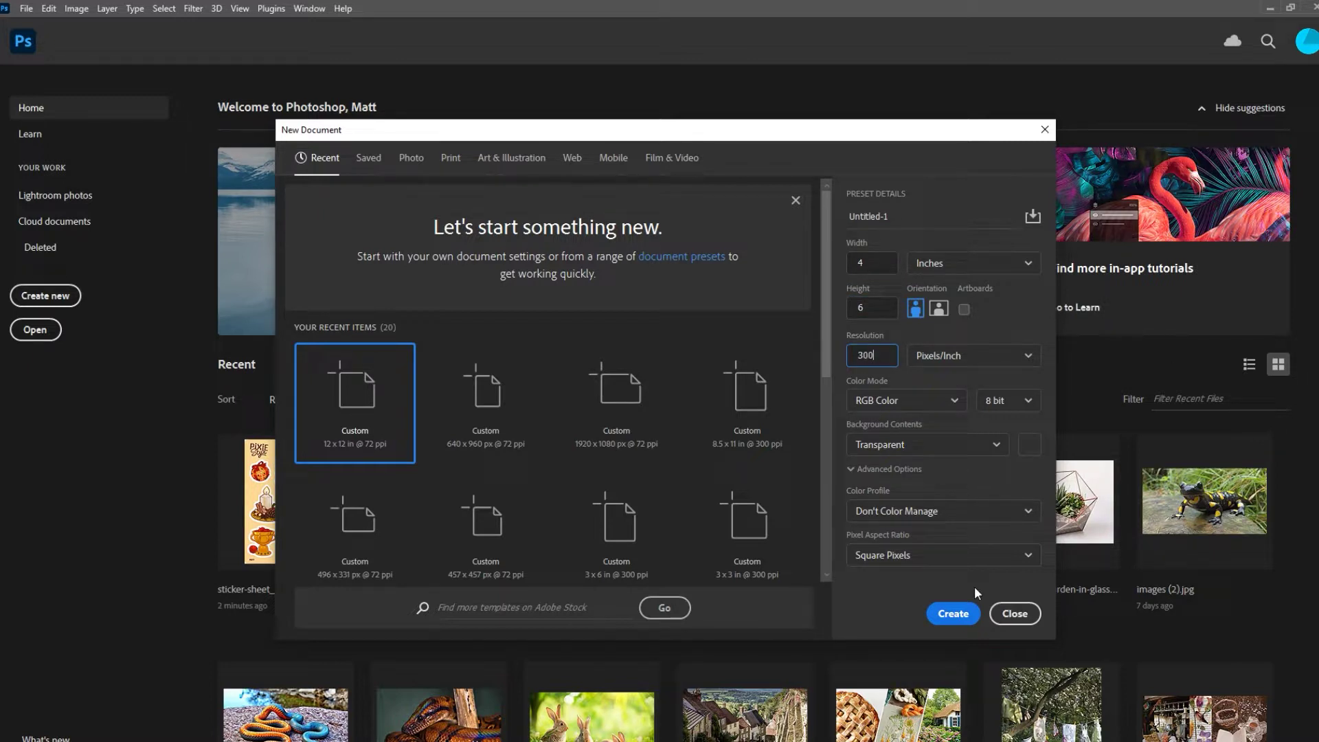
{"action": "left_click", "coordinate": [954, 613]}
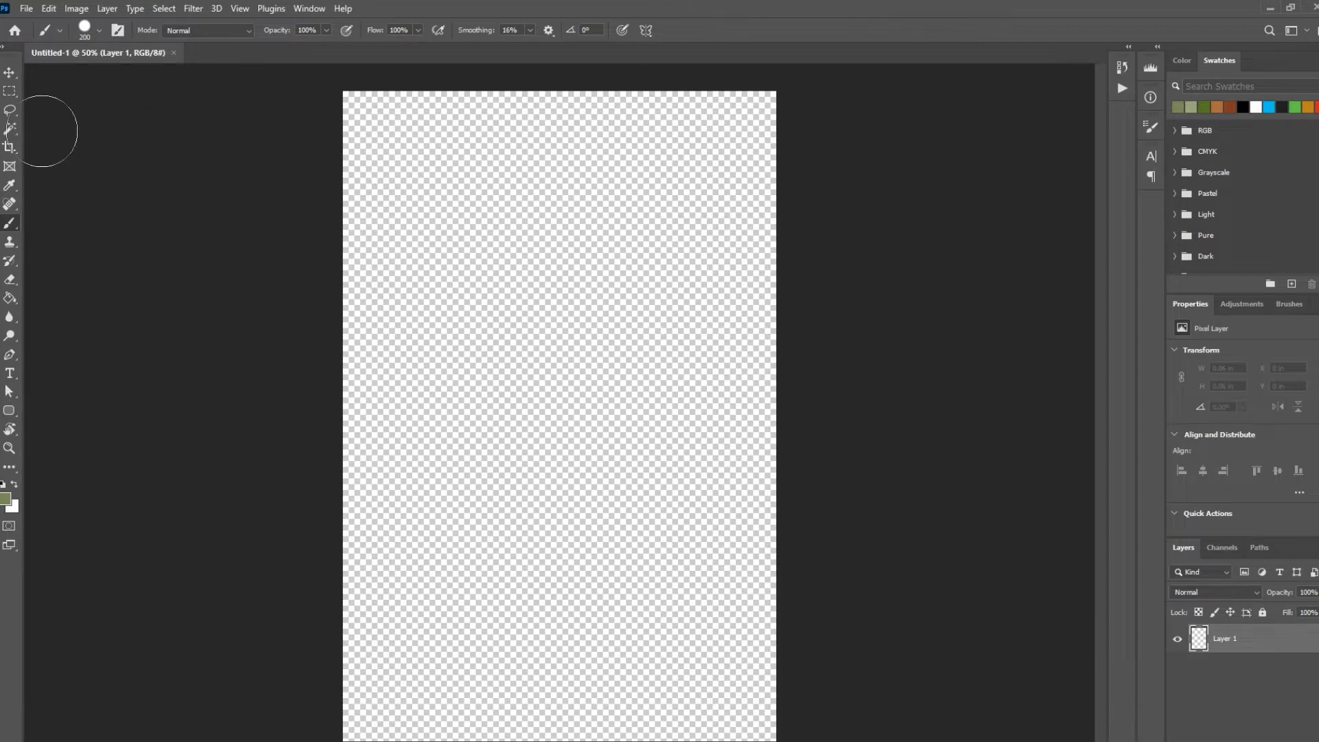
- Open Decor.png, Owl.png, Wassail.png, Wreath.png and Yule orange.png from the PS017-Yule folder
{"action": "key", "text": "v"}
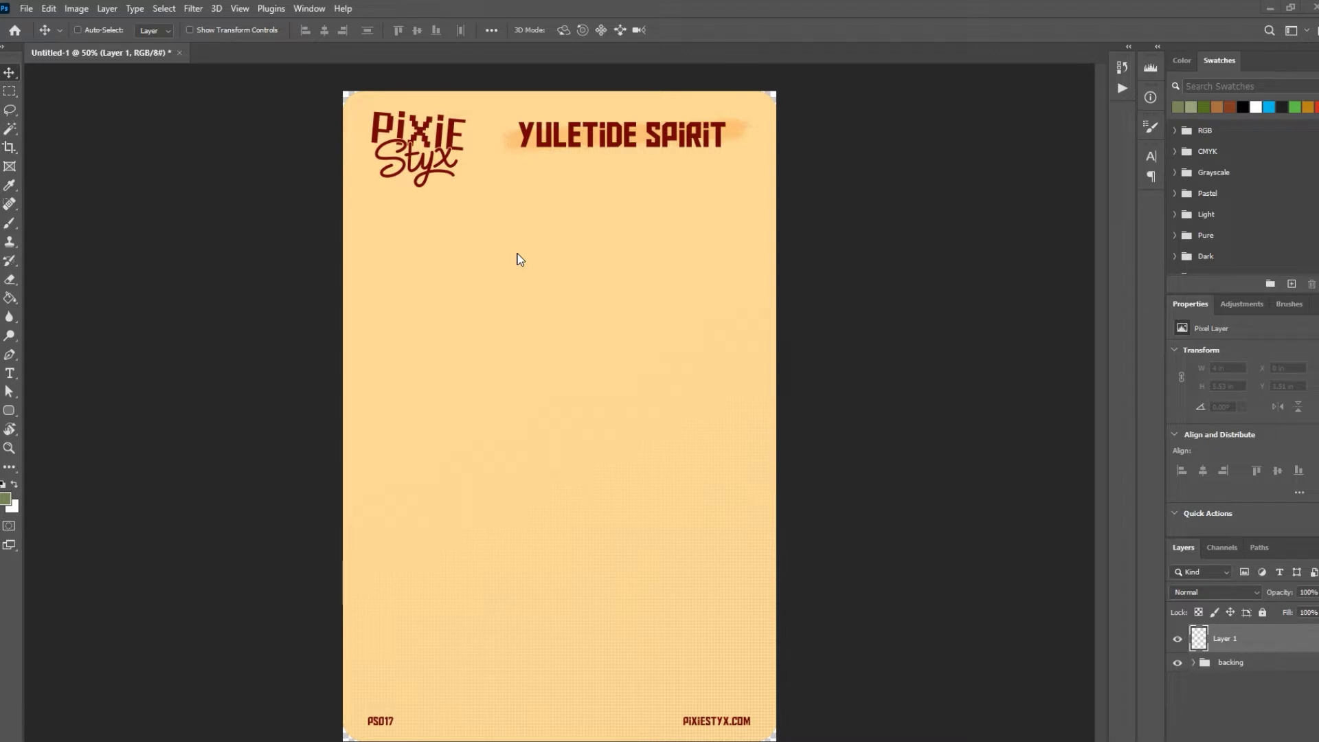
{"action": "left_click", "coordinate": [28, 9]}
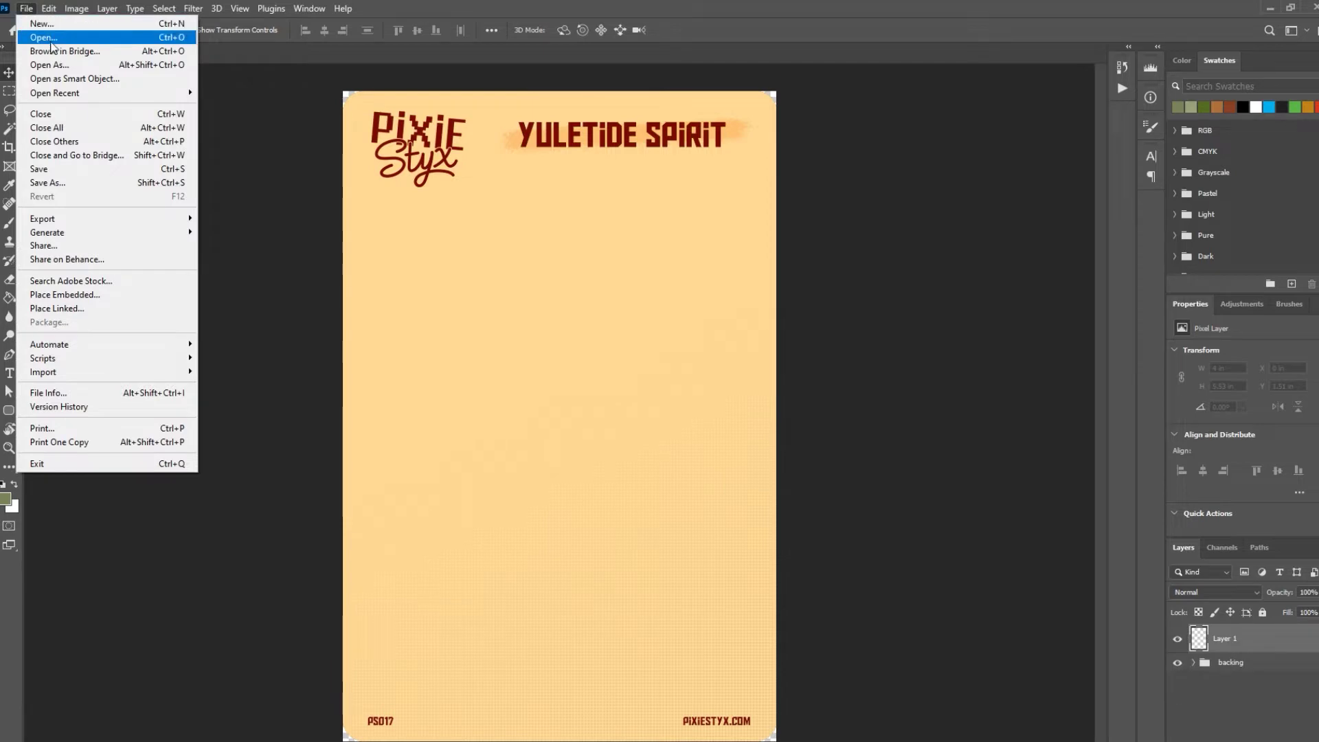
{"action": "left_click", "coordinate": [50, 39]}
{"action": "left_click", "coordinate": [326, 121]}
{"action": "left_click", "coordinate": [407, 117], "text": "ctrl"}
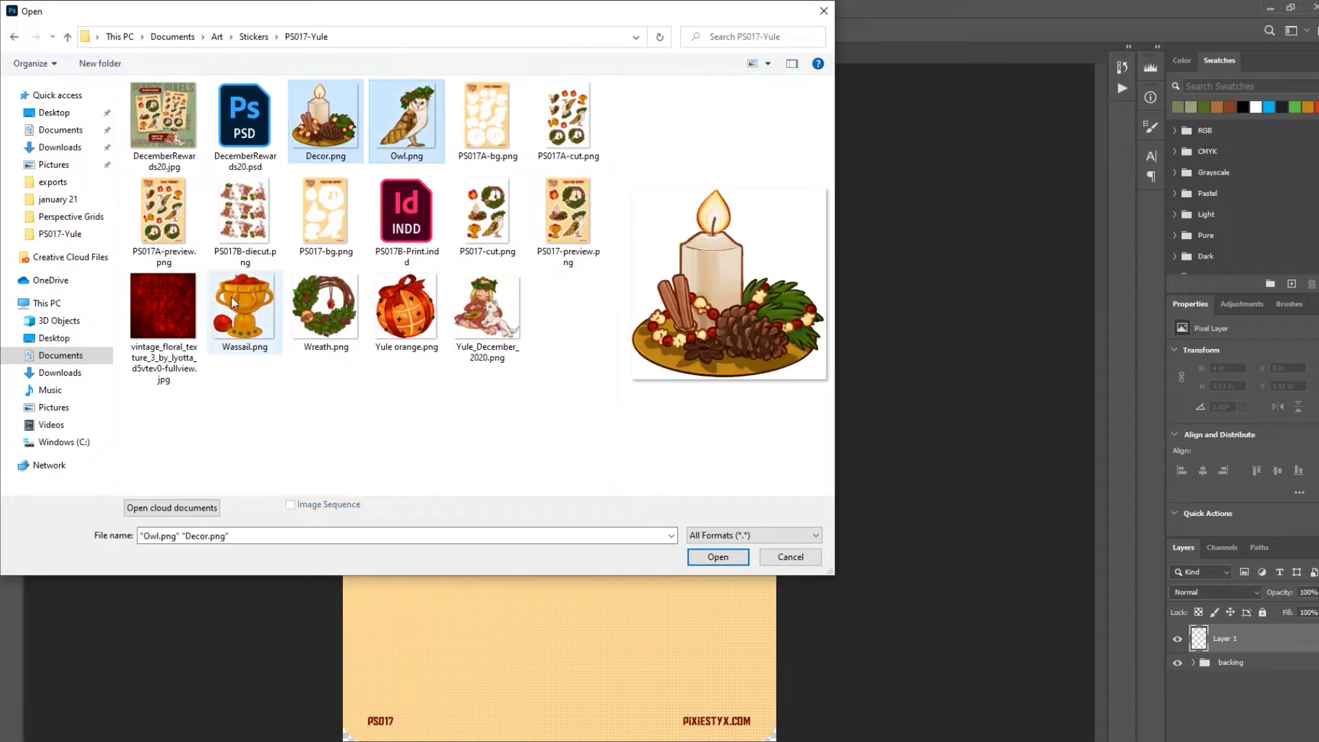
{"action": "left_click", "coordinate": [244, 309], "text": "ctrl"}
{"action": "left_click", "coordinate": [325, 309], "text": "ctrl"}
{"action": "left_click", "coordinate": [422, 331], "text": "ctrl"}
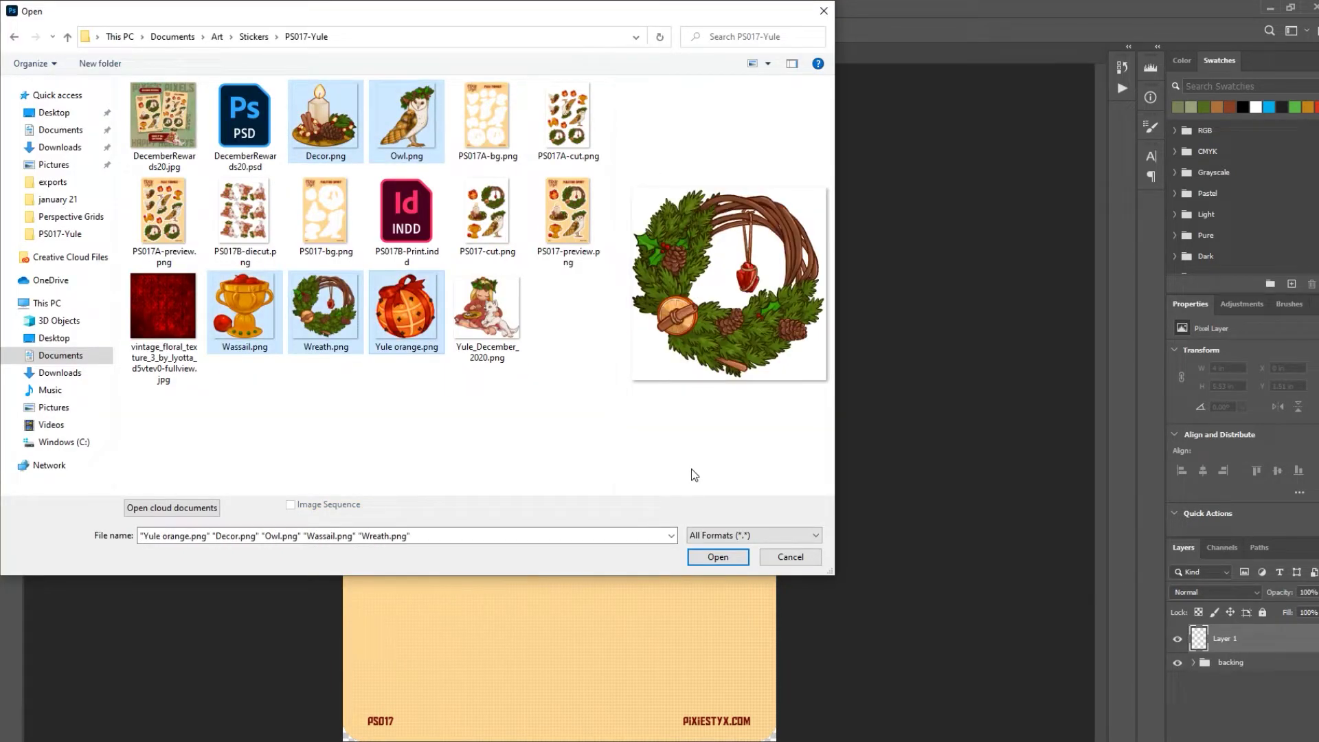
{"action": "left_click", "coordinate": [718, 558]}
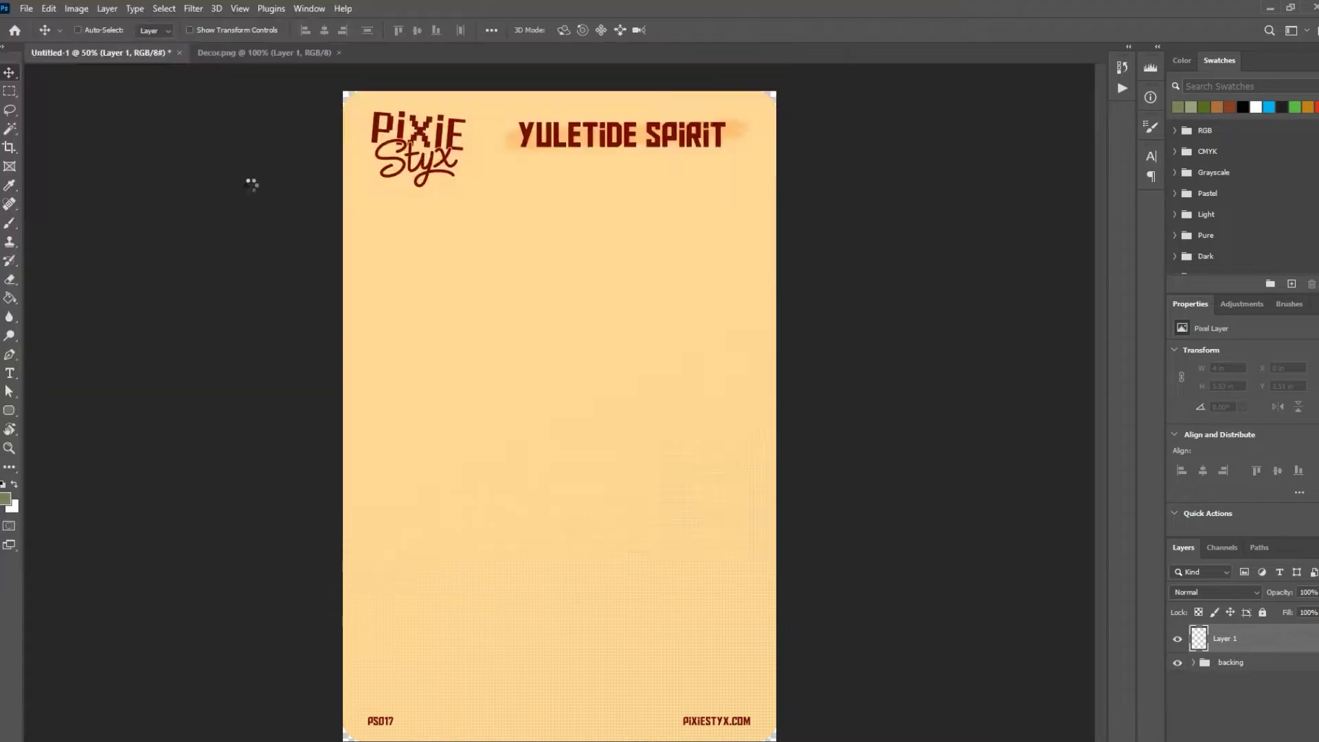
- Copy the candle artwork from Decor.png into the Untitled-1 sheet and close Decor.png
{"action": "left_click_drag", "start_coordinate": [264, 52], "coordinate": [592, 130]}
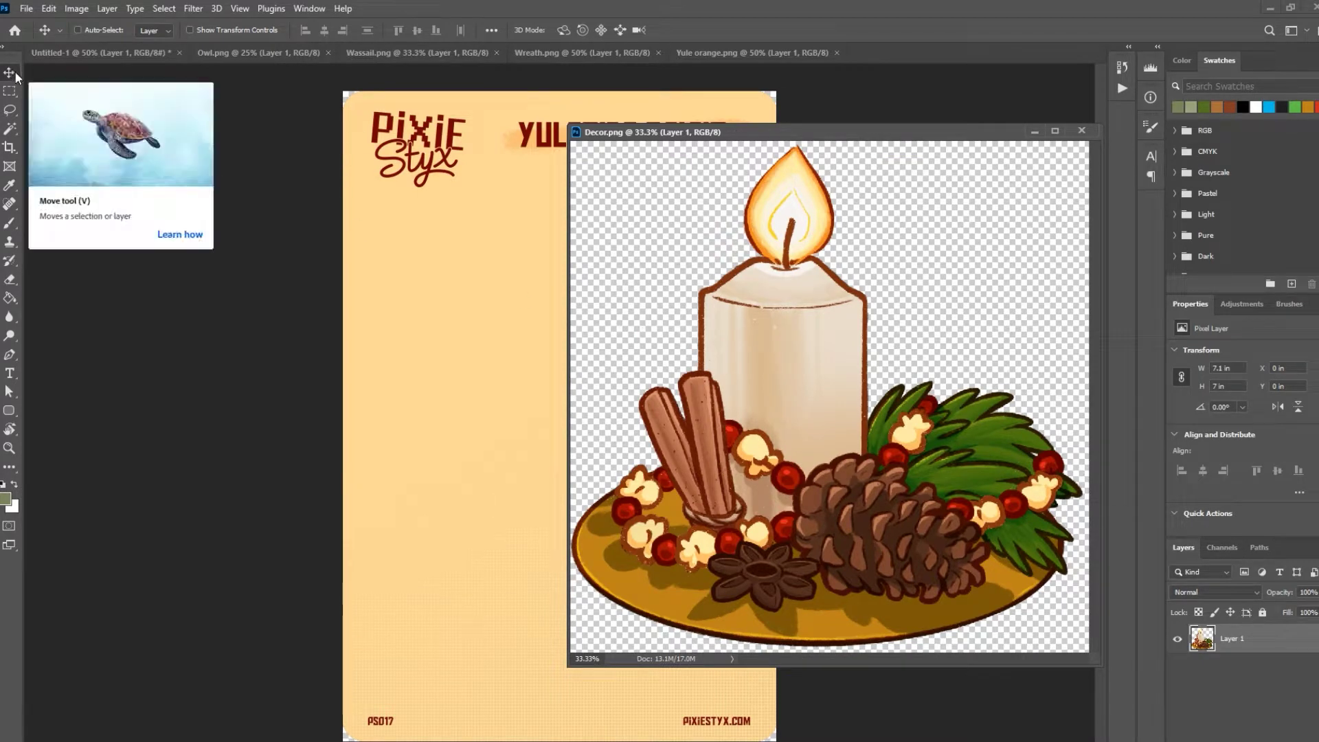
{"action": "left_click_drag", "start_coordinate": [823, 423], "coordinate": [522, 429]}
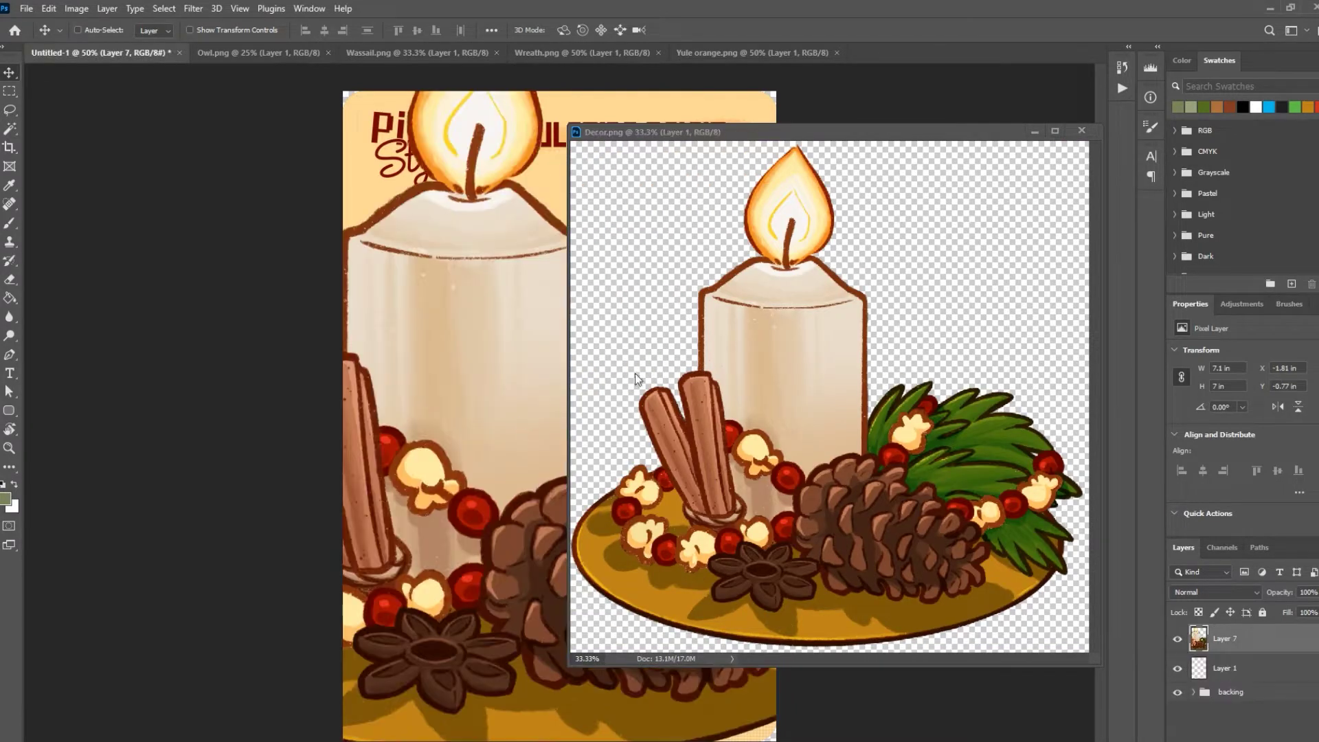
{"action": "left_click", "coordinate": [1082, 131]}
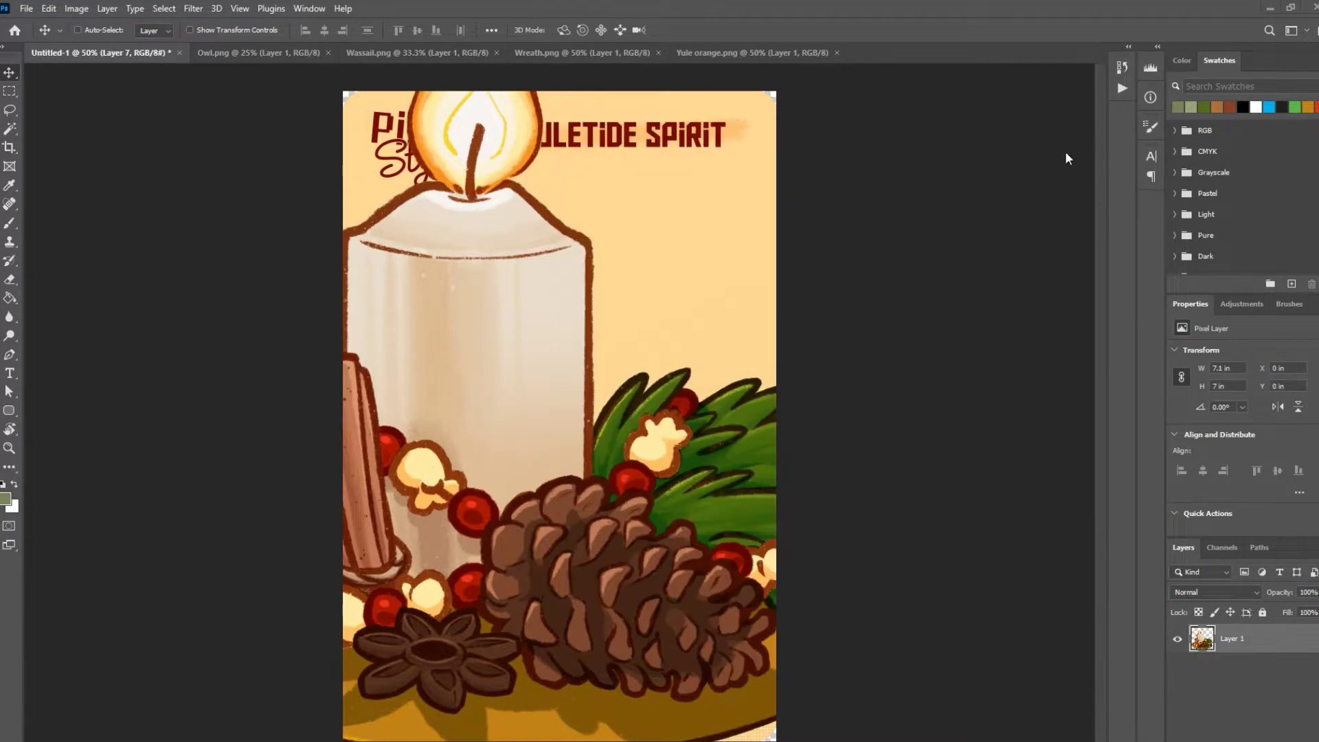
- Shift the candle artwork on the sheet so the whole candle is in view and convert its layer to a smart object
{"action": "left_click_drag", "start_coordinate": [522, 500], "coordinate": [616, 531]}
{"action": "mouse_move", "coordinate": [563, 404]}
{"action": "left_mouse_down"}
{"action": "mouse_move", "coordinate": [560, 418]}
{"action": "mouse_move", "coordinate": [559, 357]}
{"action": "mouse_move", "coordinate": [583, 409]}
{"action": "left_mouse_up"}
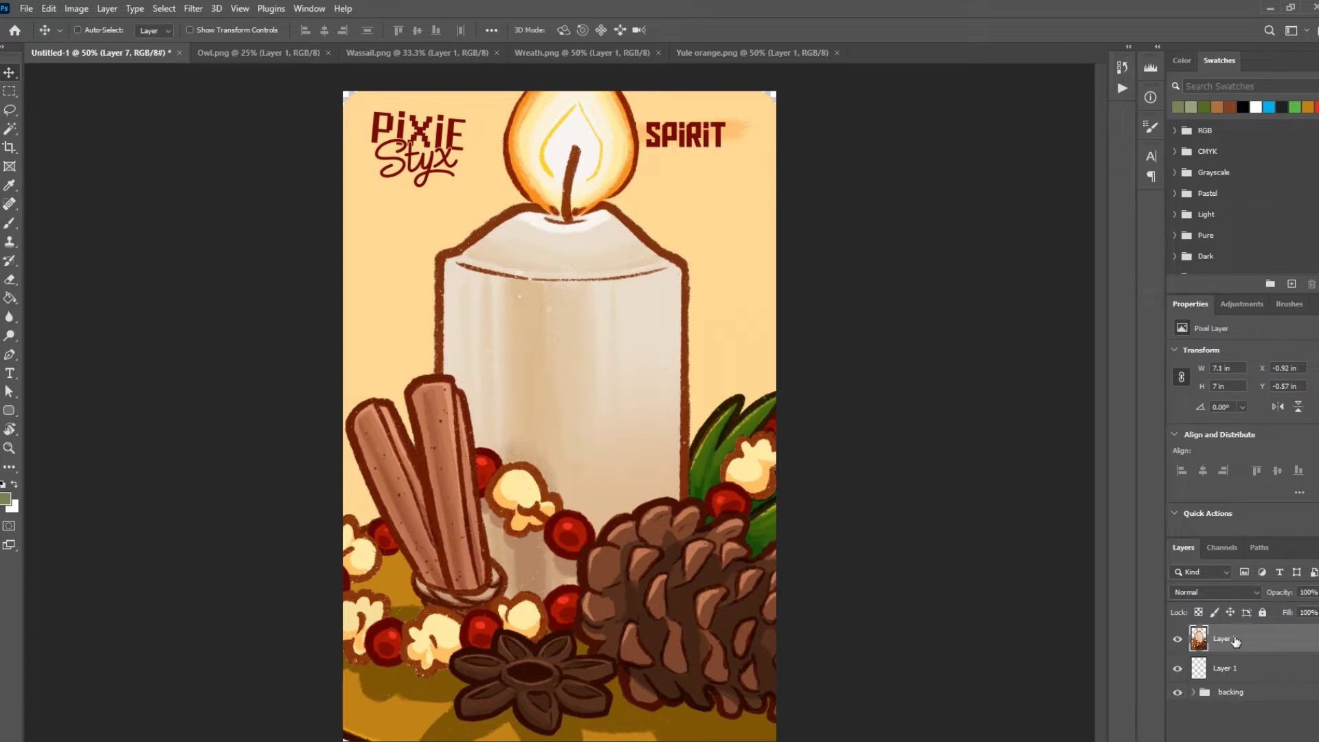
{"action": "right_click", "coordinate": [1231, 639]}
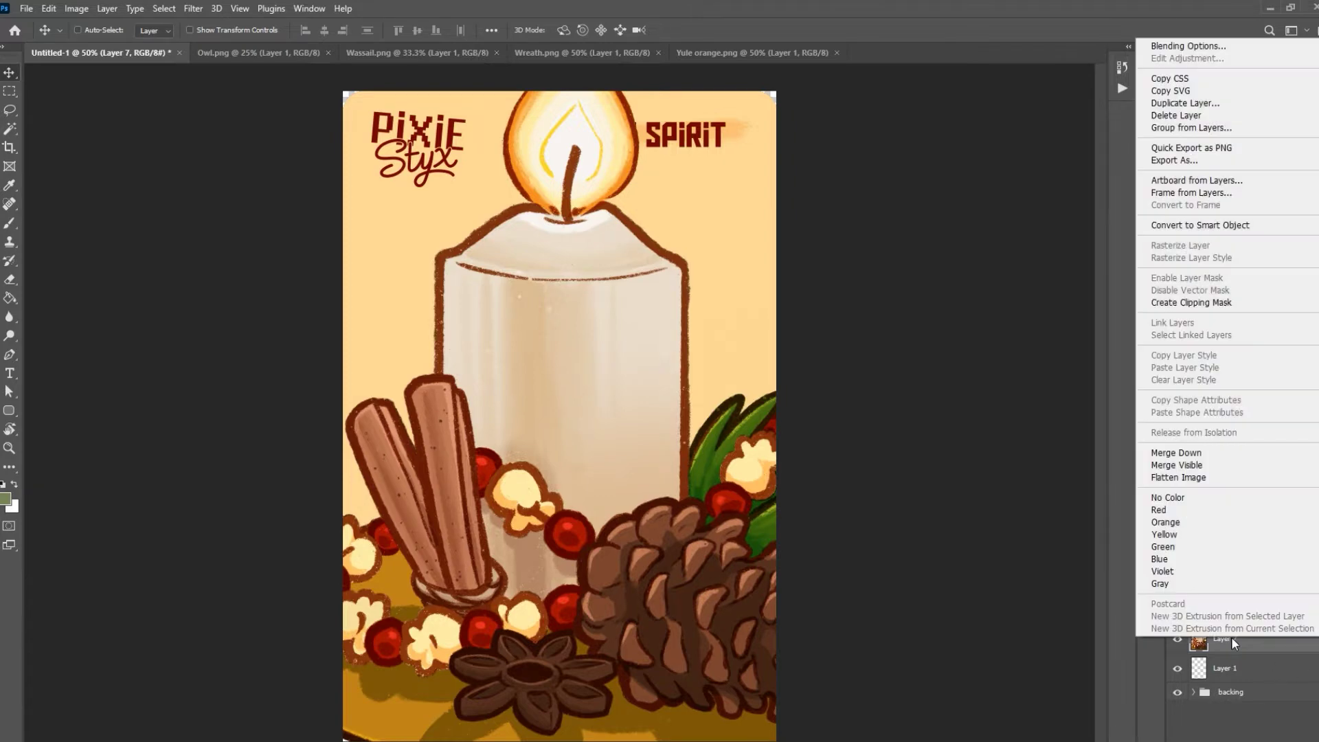
{"action": "left_click", "coordinate": [1207, 233]}
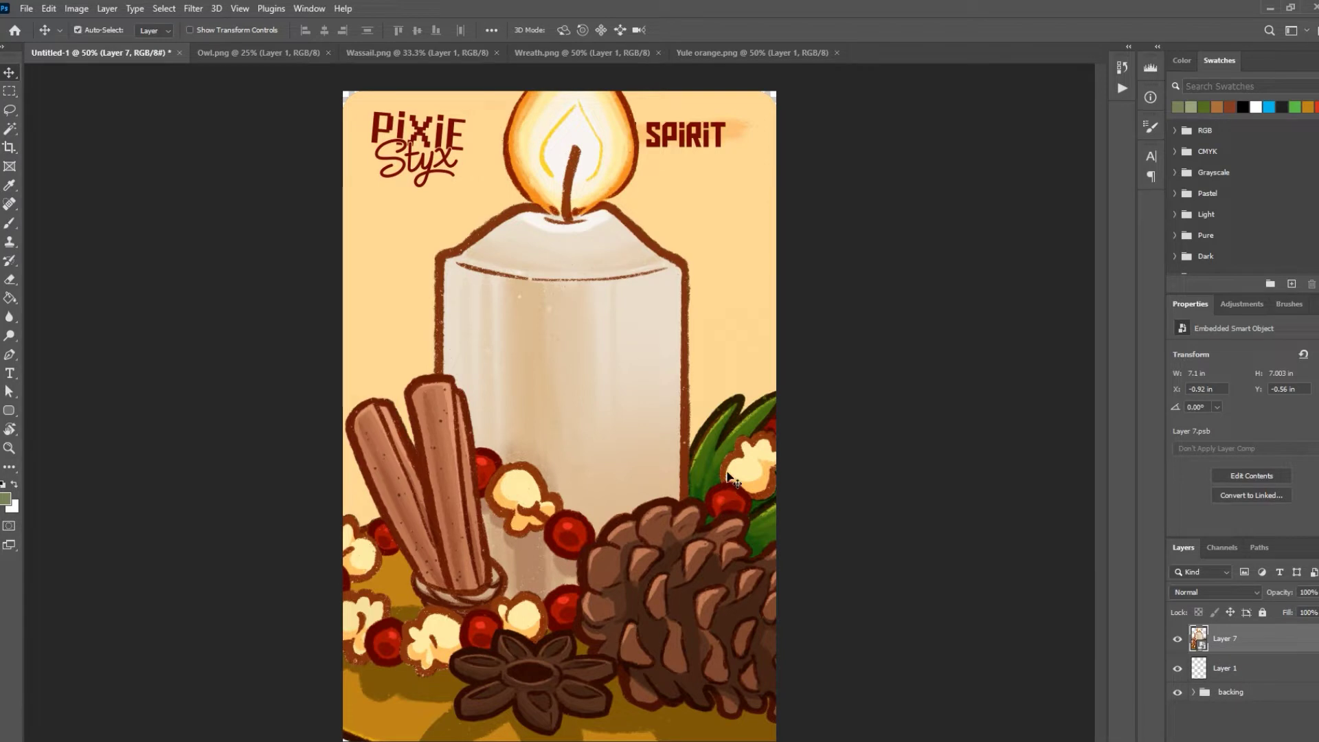
- Scale the candle artwork down proportionally to about 1.9 in wide and place it at the sheet's middle left
{"action": "key", "text": "ctrl+t"}
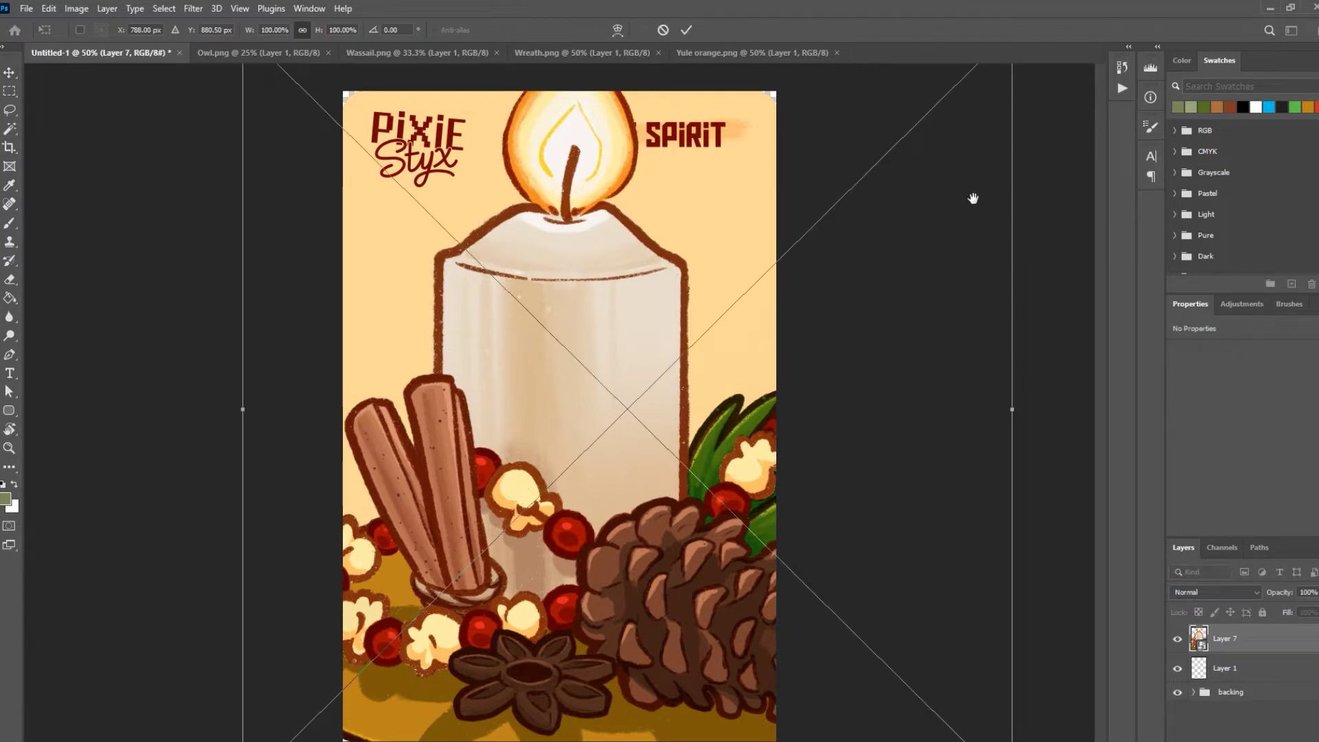
{"action": "key", "text": "ctrl+minus"}
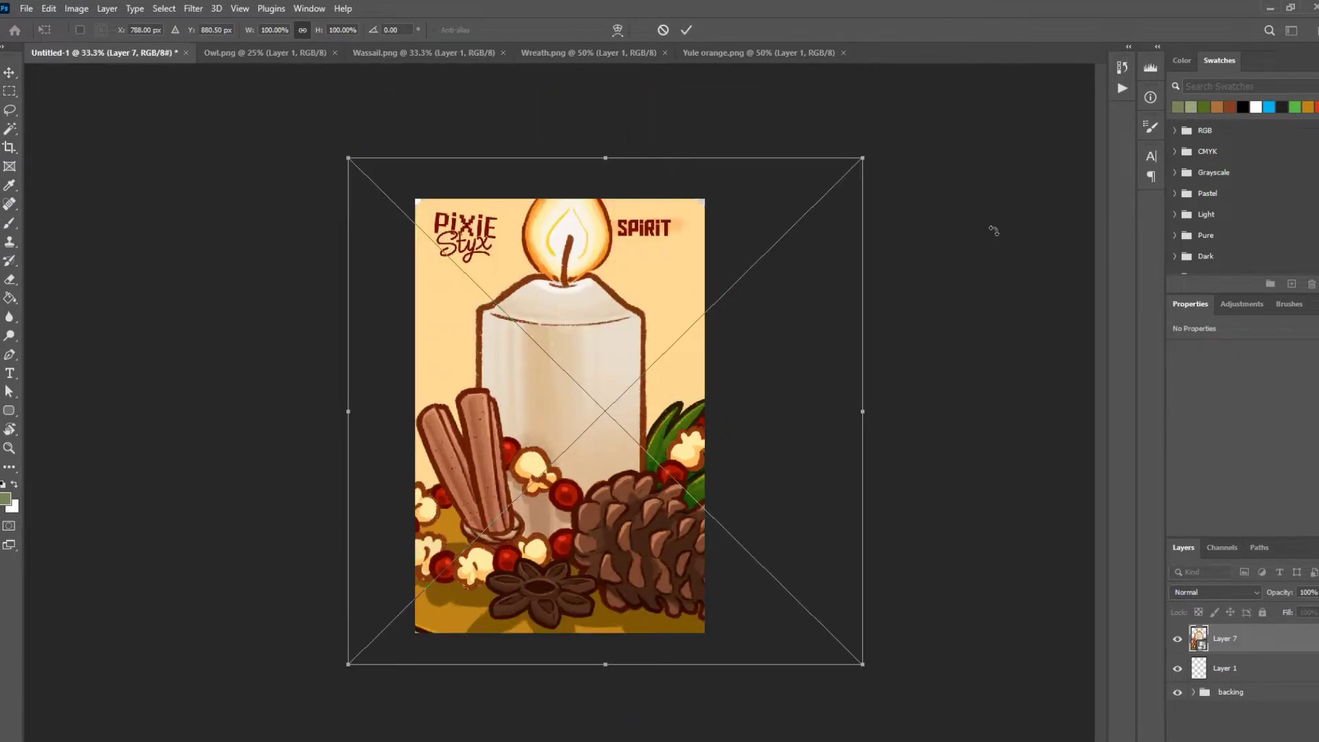
{"action": "left_click_drag", "start_coordinate": [867, 155], "coordinate": [574, 432]}
{"action": "left_click_drag", "start_coordinate": [461, 550], "coordinate": [569, 416]}
{"action": "left_click_drag", "start_coordinate": [683, 531], "coordinate": [591, 429]}
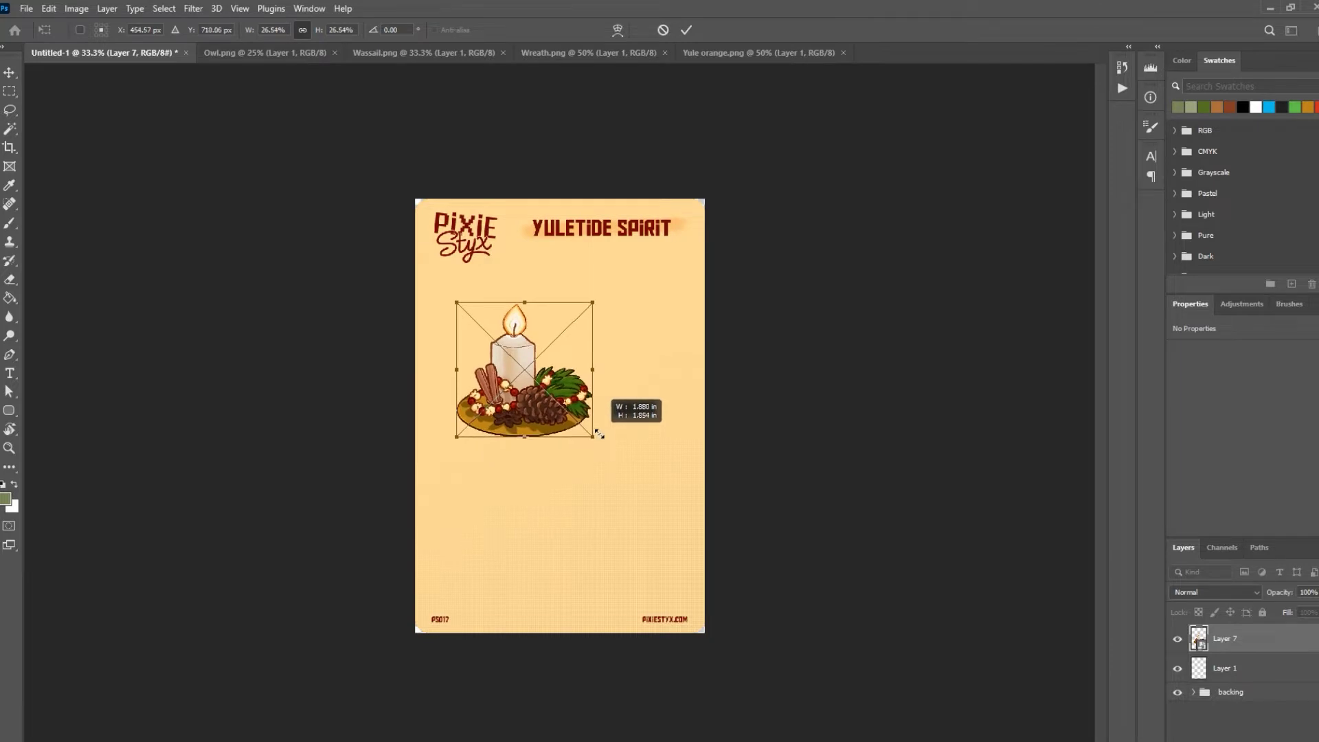
{"action": "left_click_drag", "start_coordinate": [529, 378], "coordinate": [505, 416]}
{"action": "key", "text": "Return"}
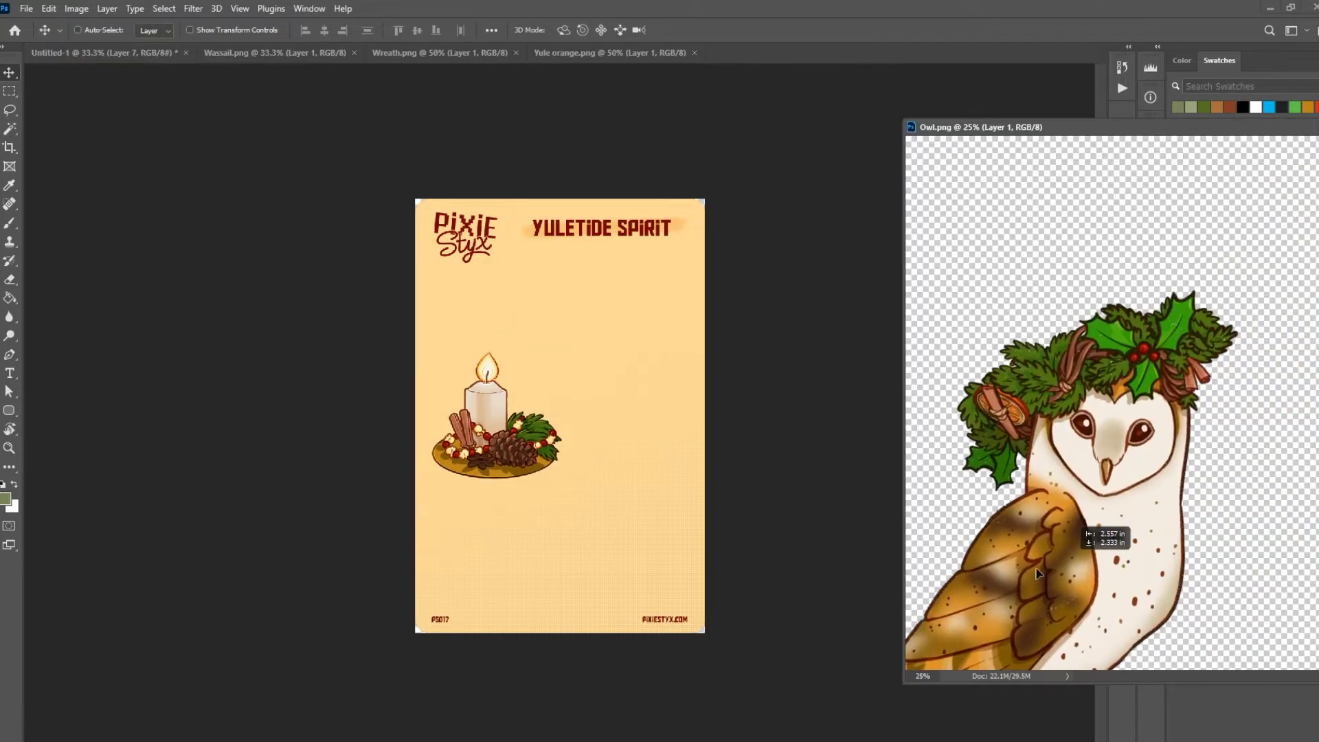
- Copy the owl artwork from Owl.png into the sticker sheet and close Owl.png
{"action": "left_click_drag", "start_coordinate": [1098, 530], "coordinate": [632, 488]}
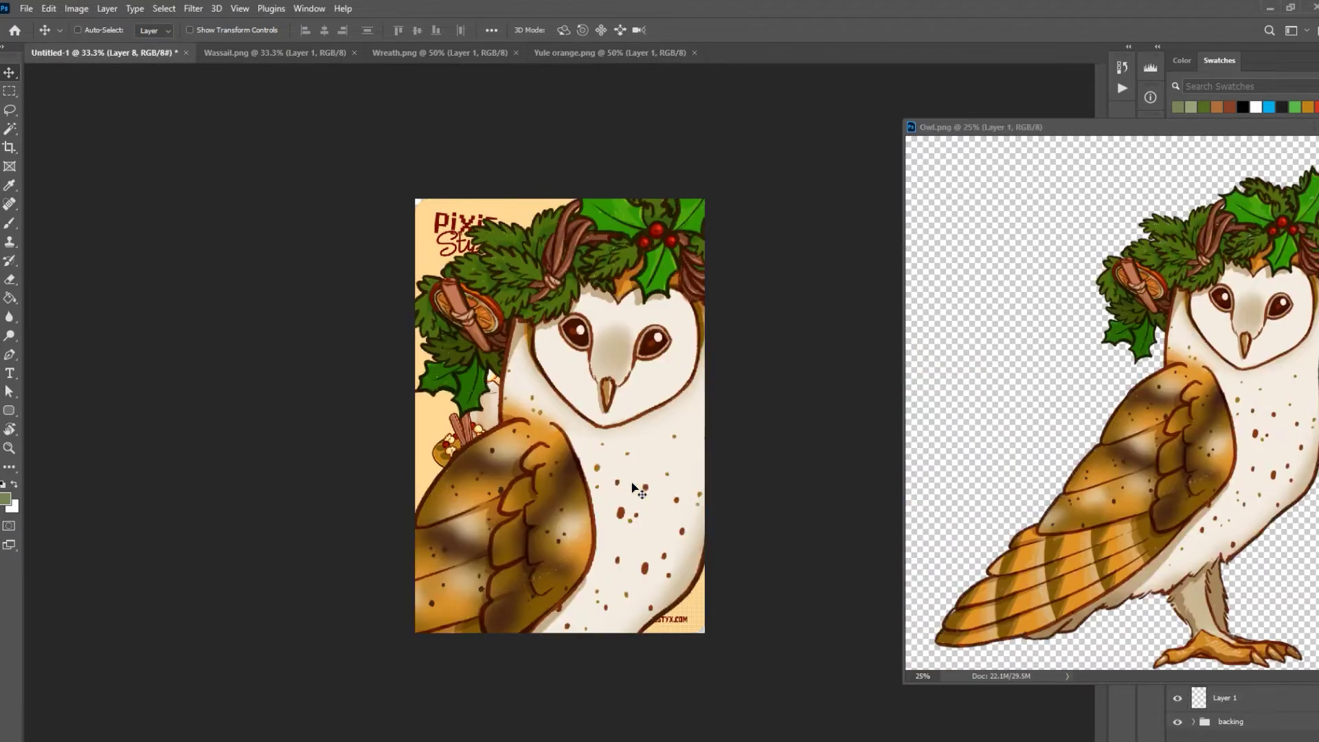
{"action": "left_click_drag", "start_coordinate": [1311, 136], "coordinate": [1192, 131]}
{"action": "left_click", "coordinate": [1196, 127]}
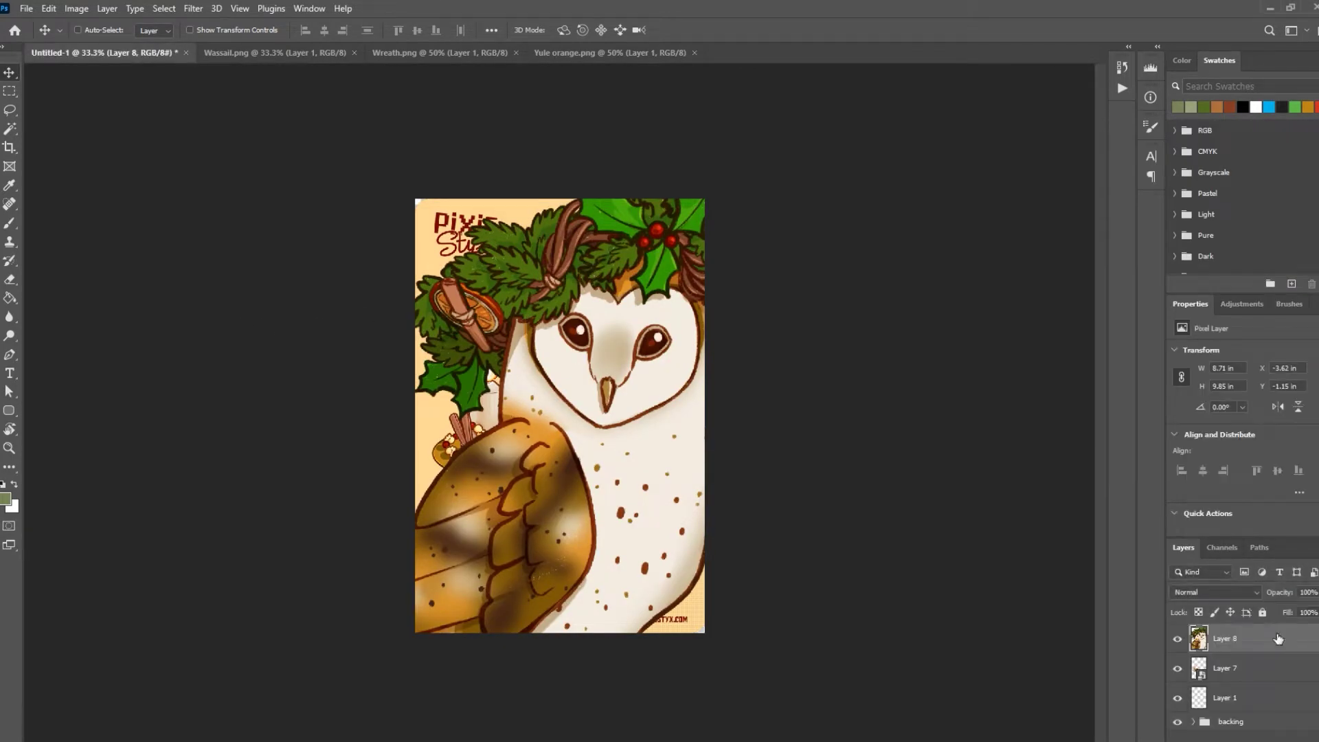
- Convert the owl layer to a smart object and scale it down proportionally to fit the sheet's lower right
{"action": "right_click", "coordinate": [1230, 639]}
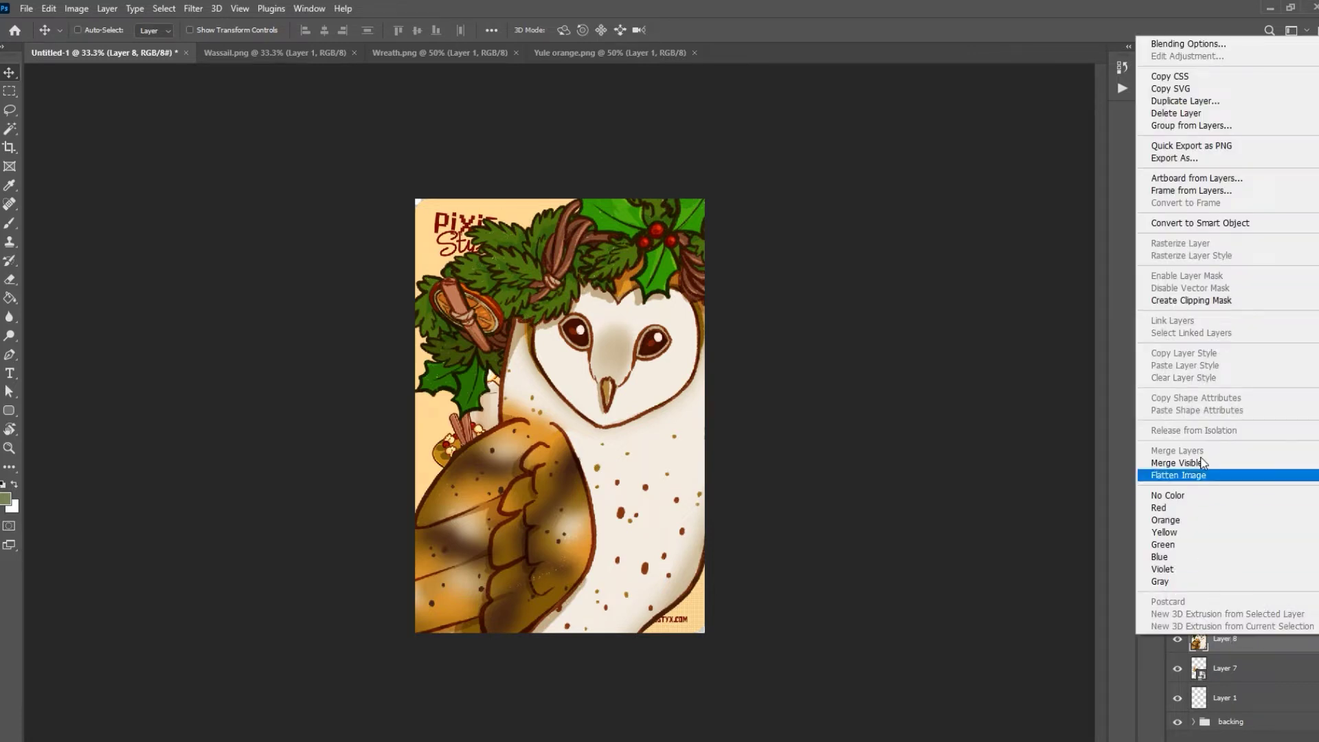
{"action": "left_click", "coordinate": [1194, 223]}
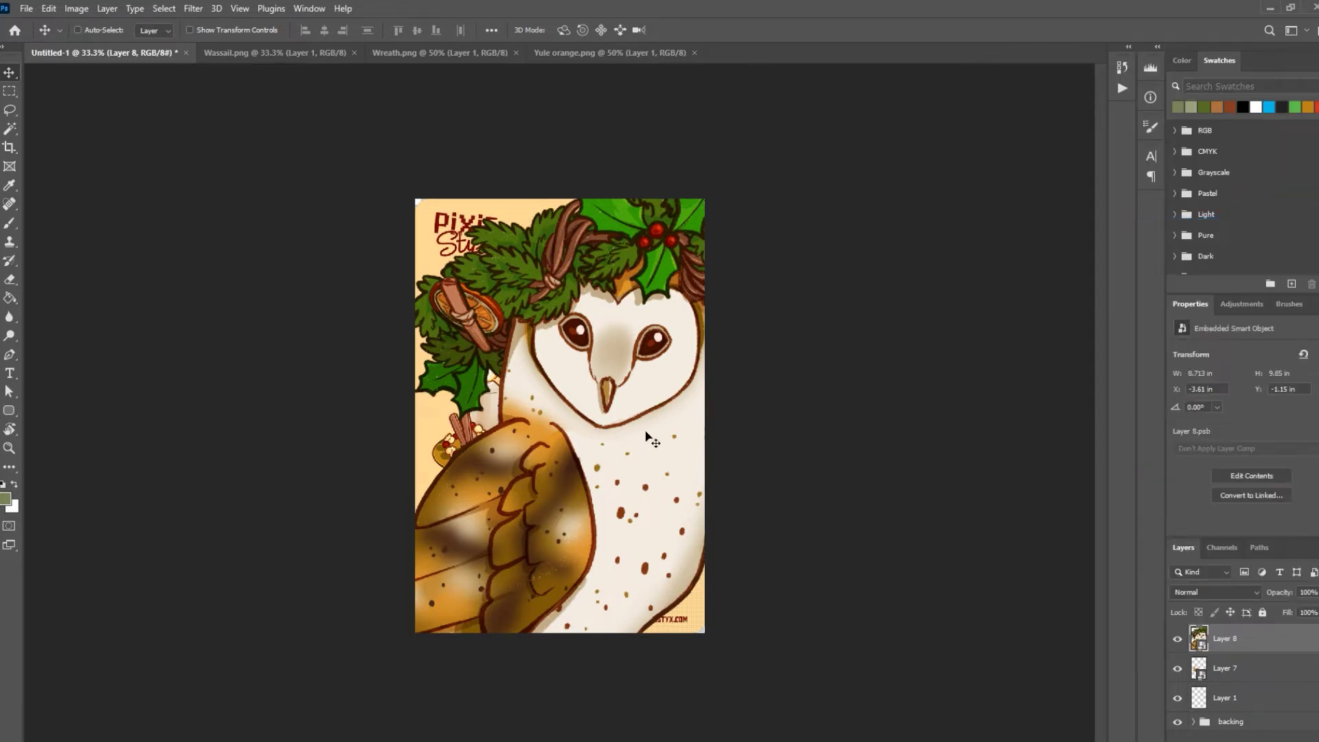
{"action": "key", "text": "ctrl+t"}
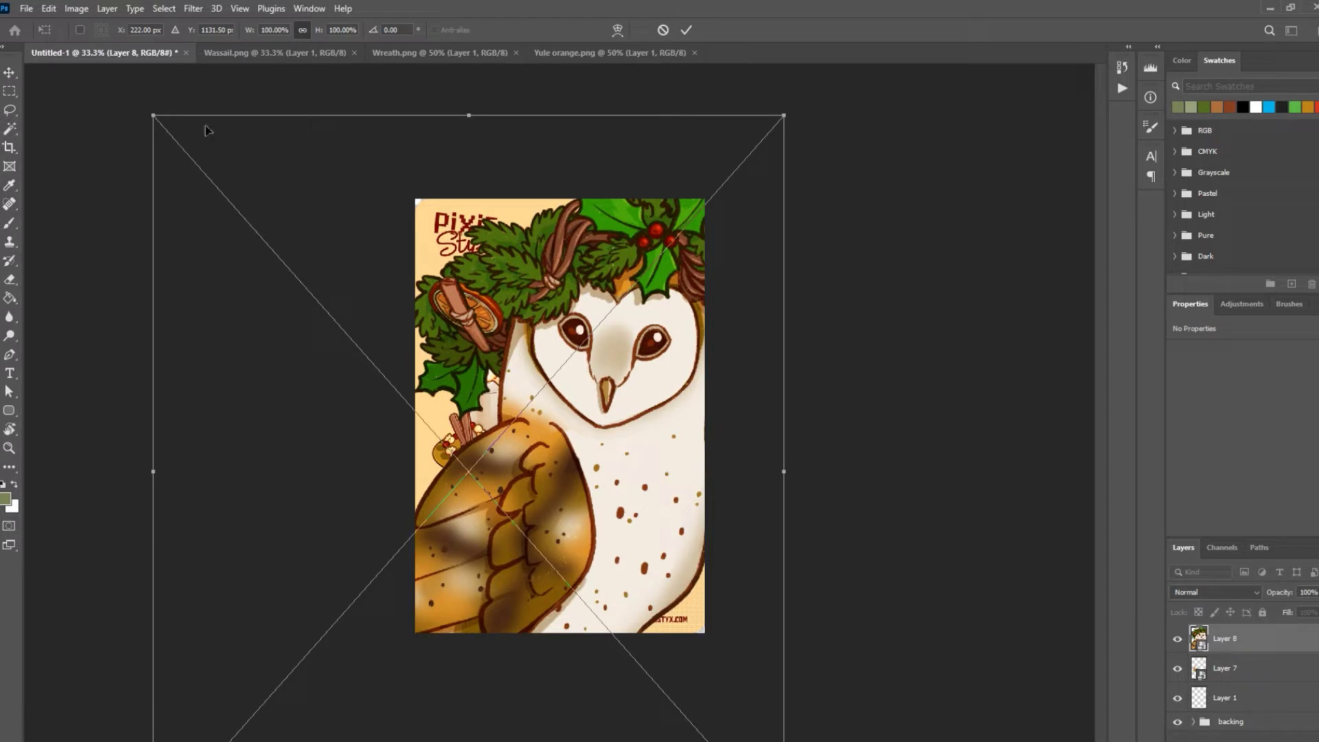
{"action": "left_click_drag", "start_coordinate": [155, 115], "coordinate": [490, 489]}
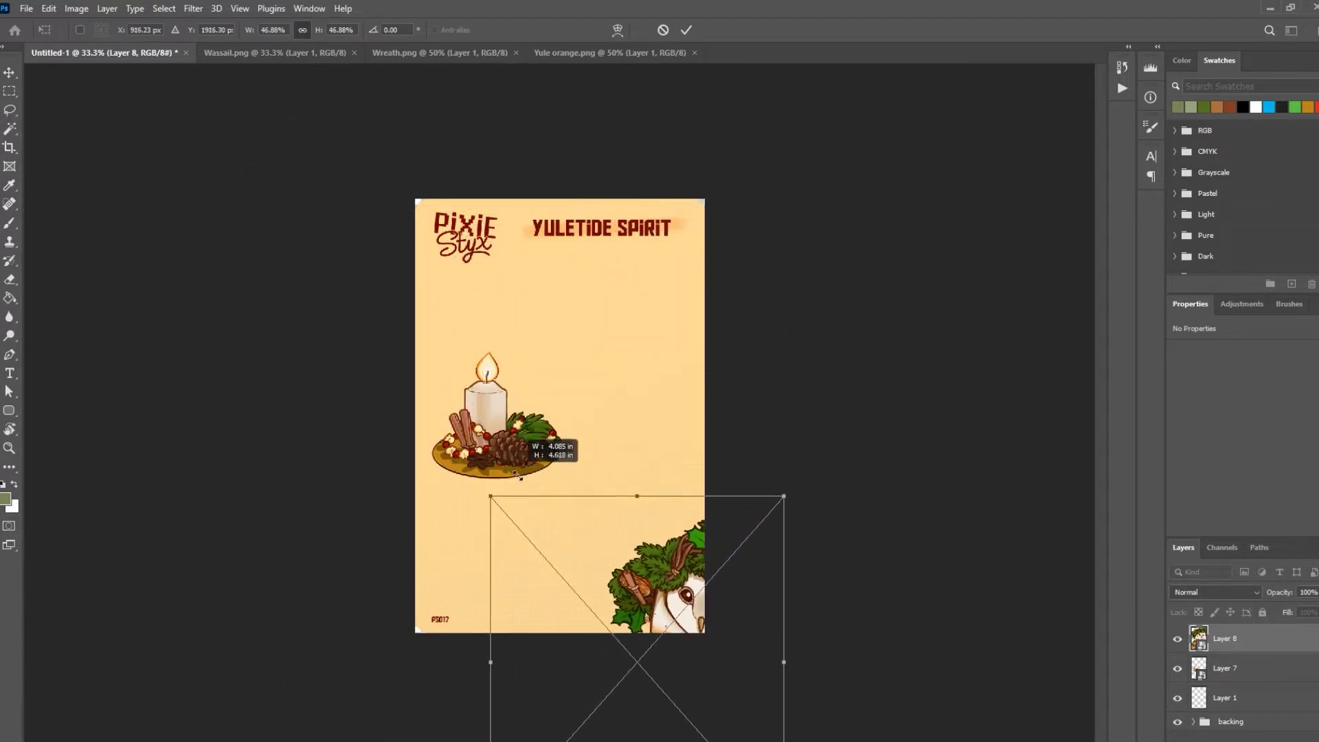
{"action": "left_click_drag", "start_coordinate": [592, 537], "coordinate": [604, 440]}
{"action": "key", "text": "Return"}
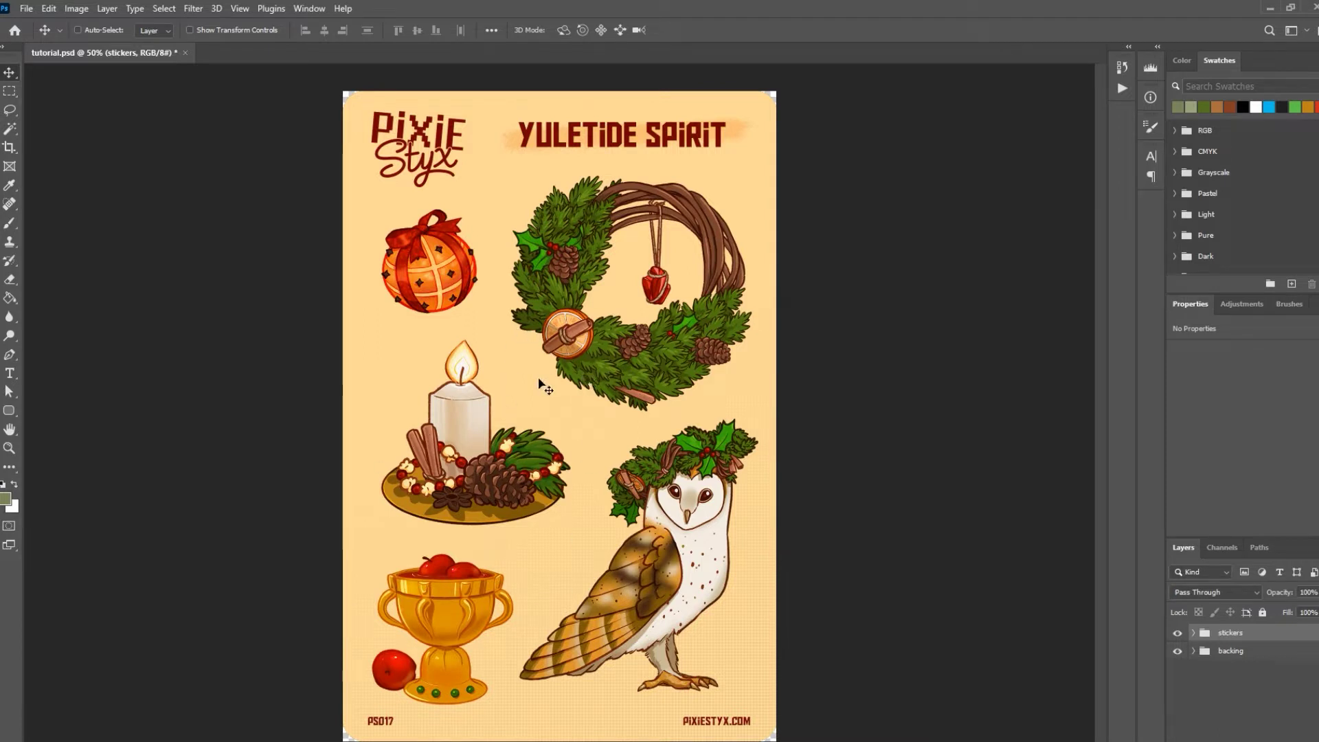
- Examine the stickers group's layers and toggle the visibility of the stickers and backing groups to view each separately
{"action": "left_click", "coordinate": [1193, 633]}
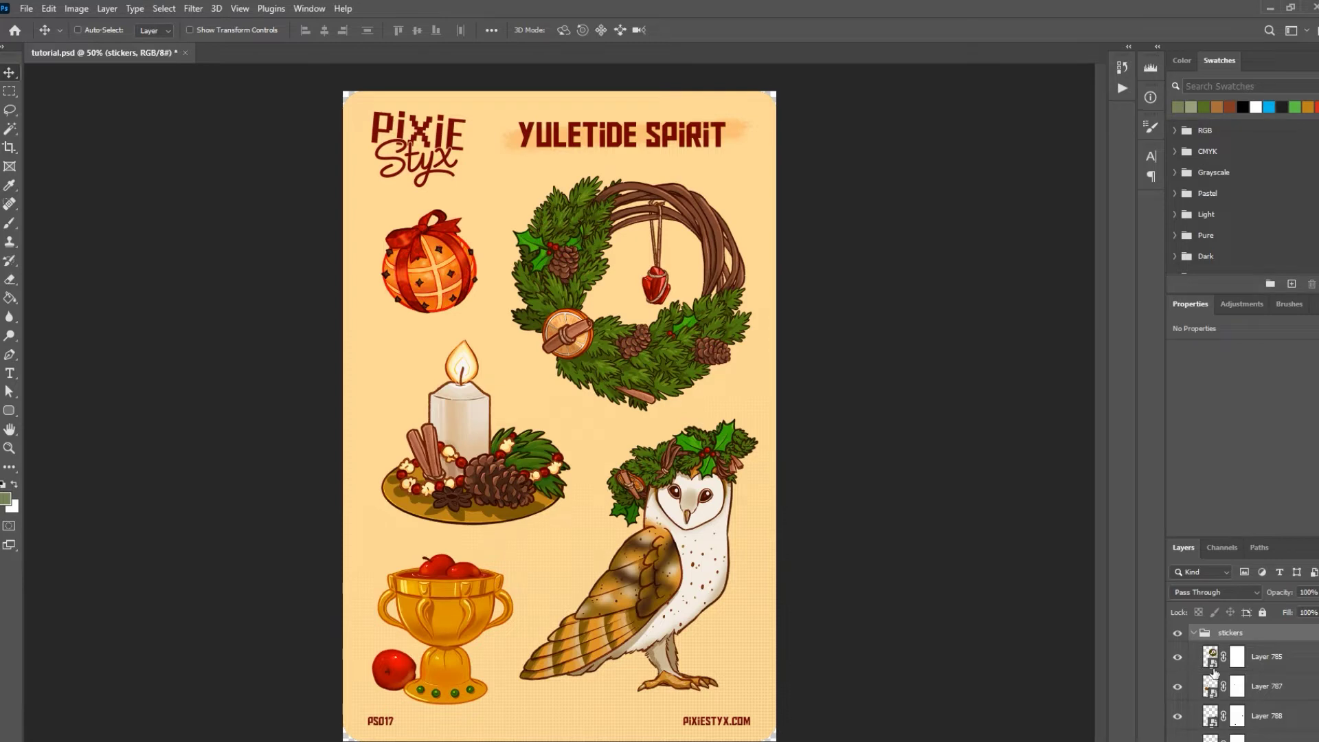
{"action": "left_click", "coordinate": [1193, 633]}
{"action": "left_click", "coordinate": [1179, 634]}
{"action": "left_click", "coordinate": [1179, 634]}
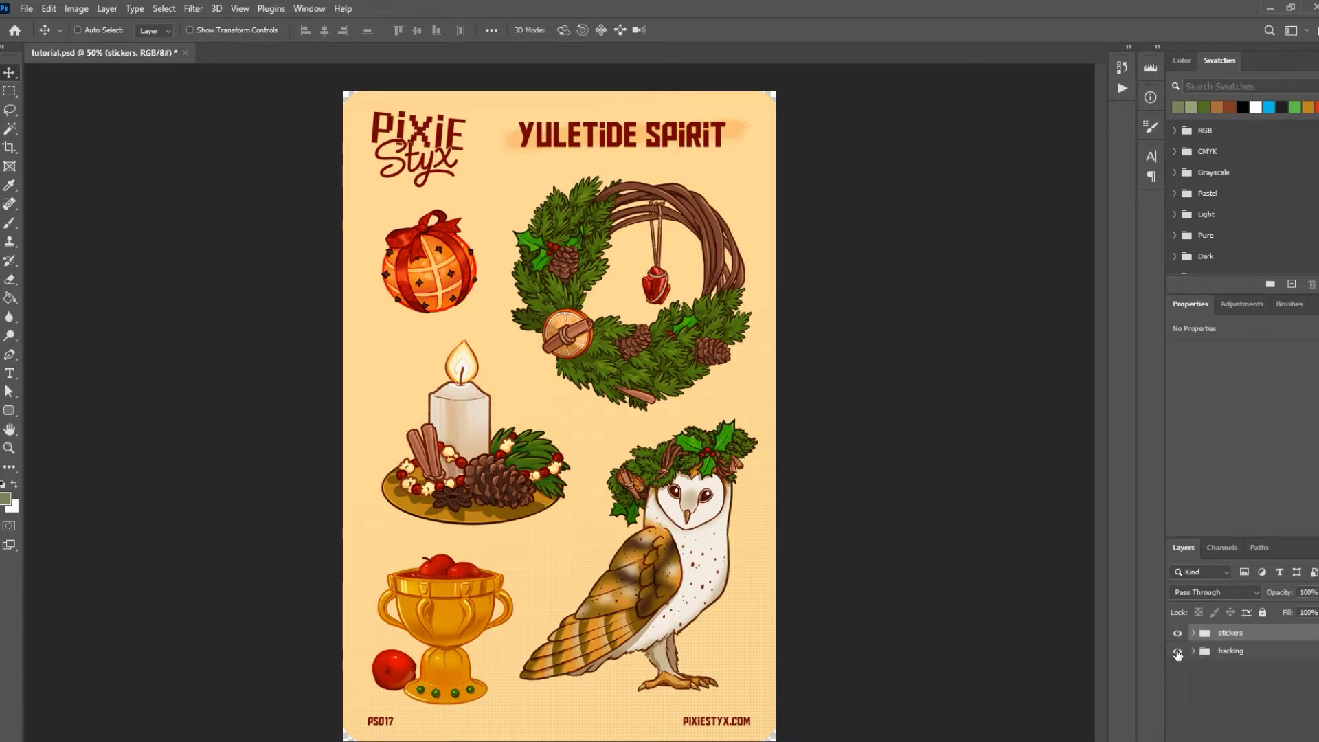
{"action": "left_click", "coordinate": [1179, 652]}
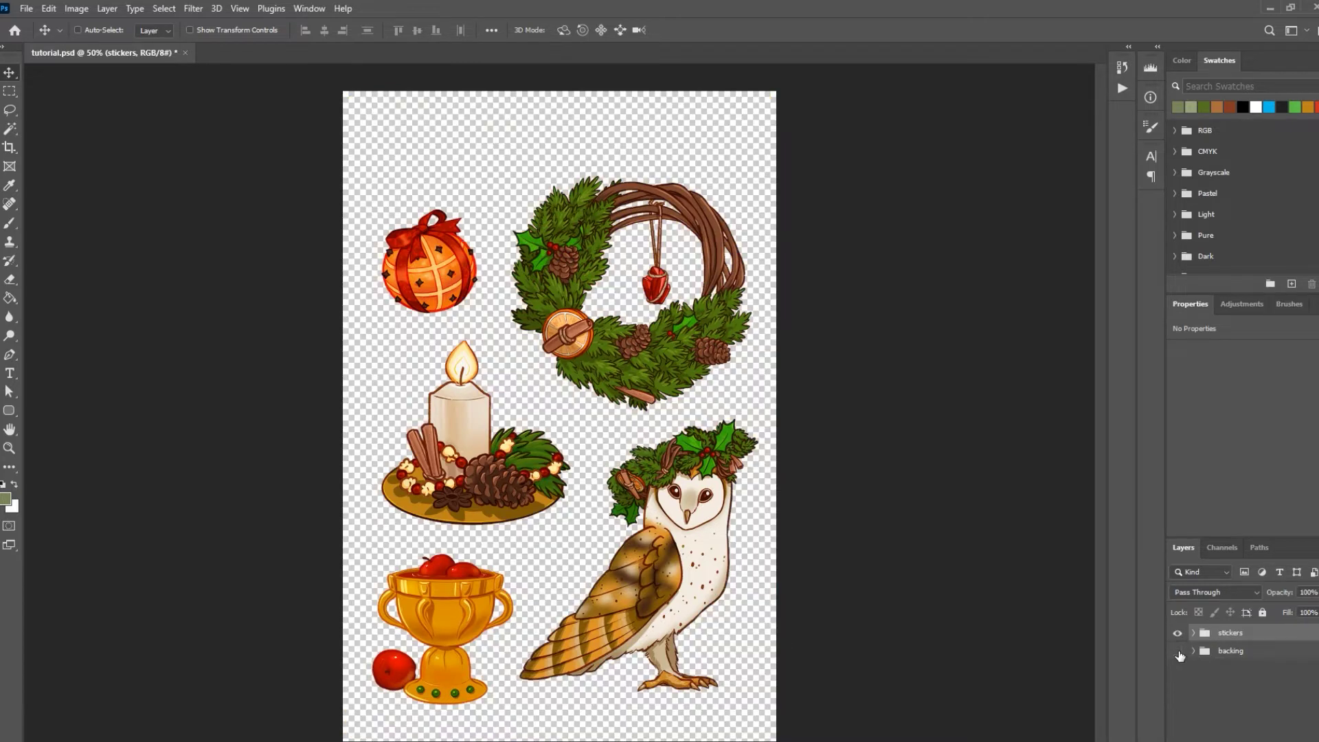
{"action": "left_click", "coordinate": [1179, 653]}
{"action": "left_click", "coordinate": [1179, 635]}
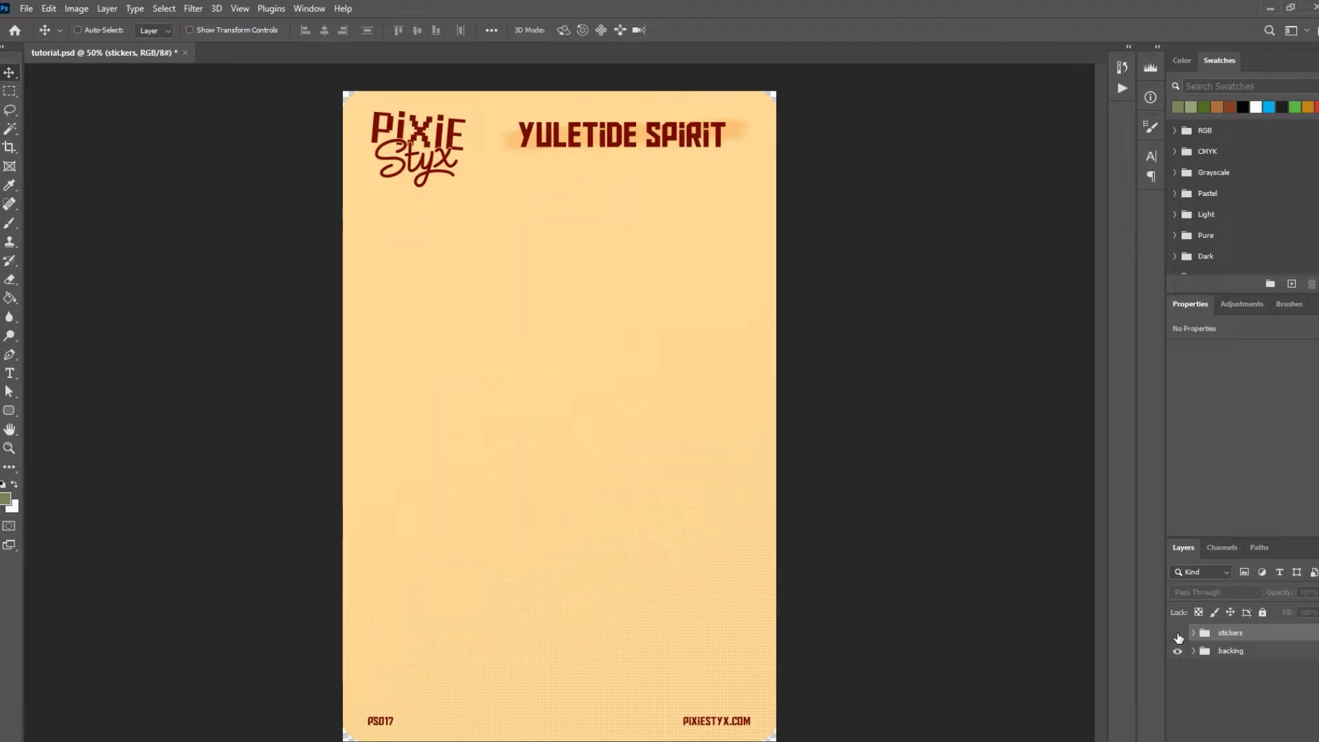
{"action": "left_click", "coordinate": [1179, 635]}
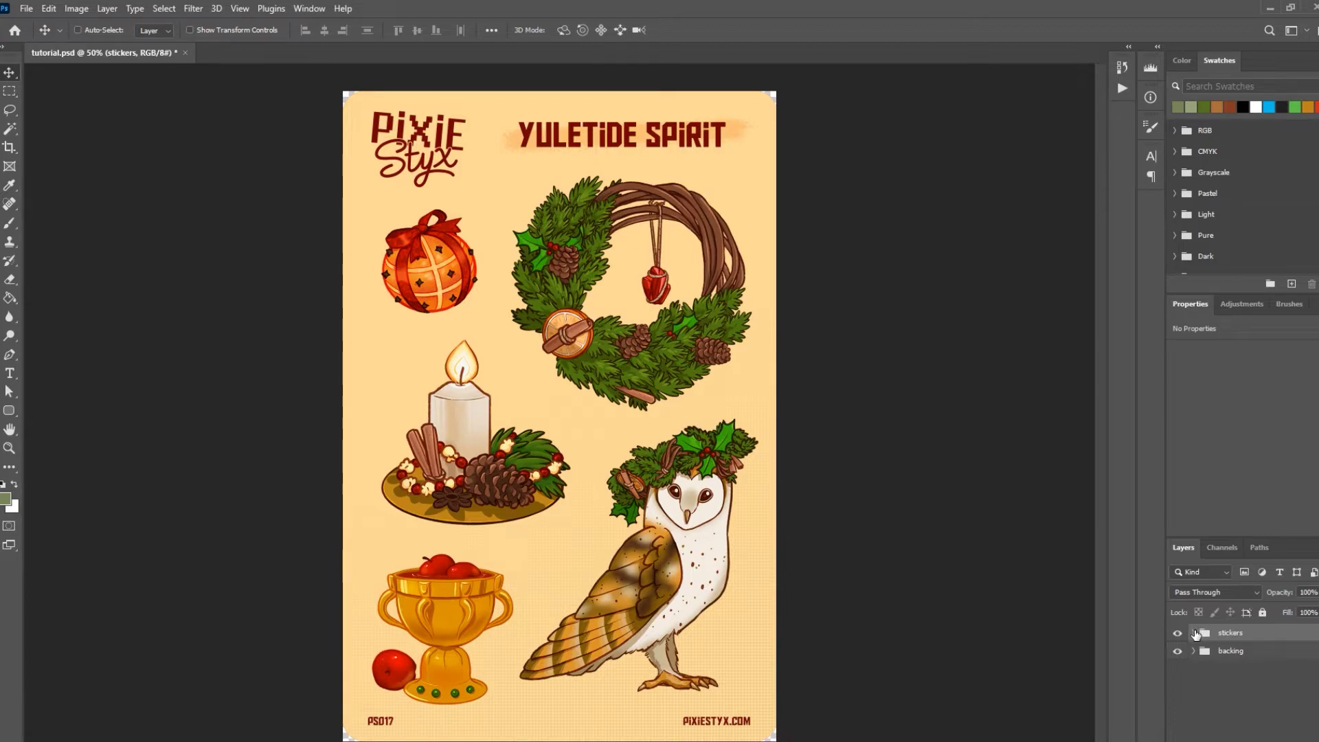
- Add a white stroke effect to the orange pomander layer, Layer 784, in the stickers group
{"action": "left_click", "coordinate": [1194, 633]}
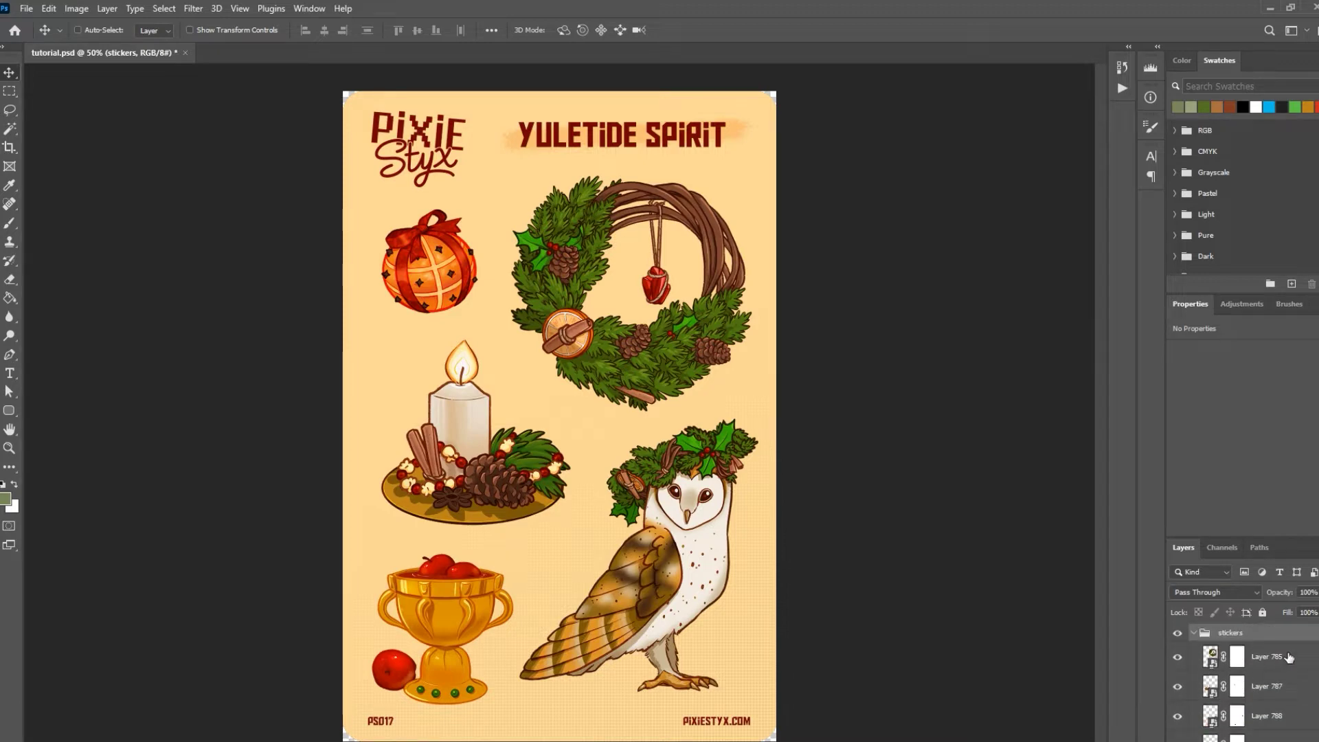
{"action": "scroll", "coordinate": [1268, 732], "scroll_direction": "down", "scroll_amount": 2}
{"action": "left_click", "coordinate": [1268, 731]}
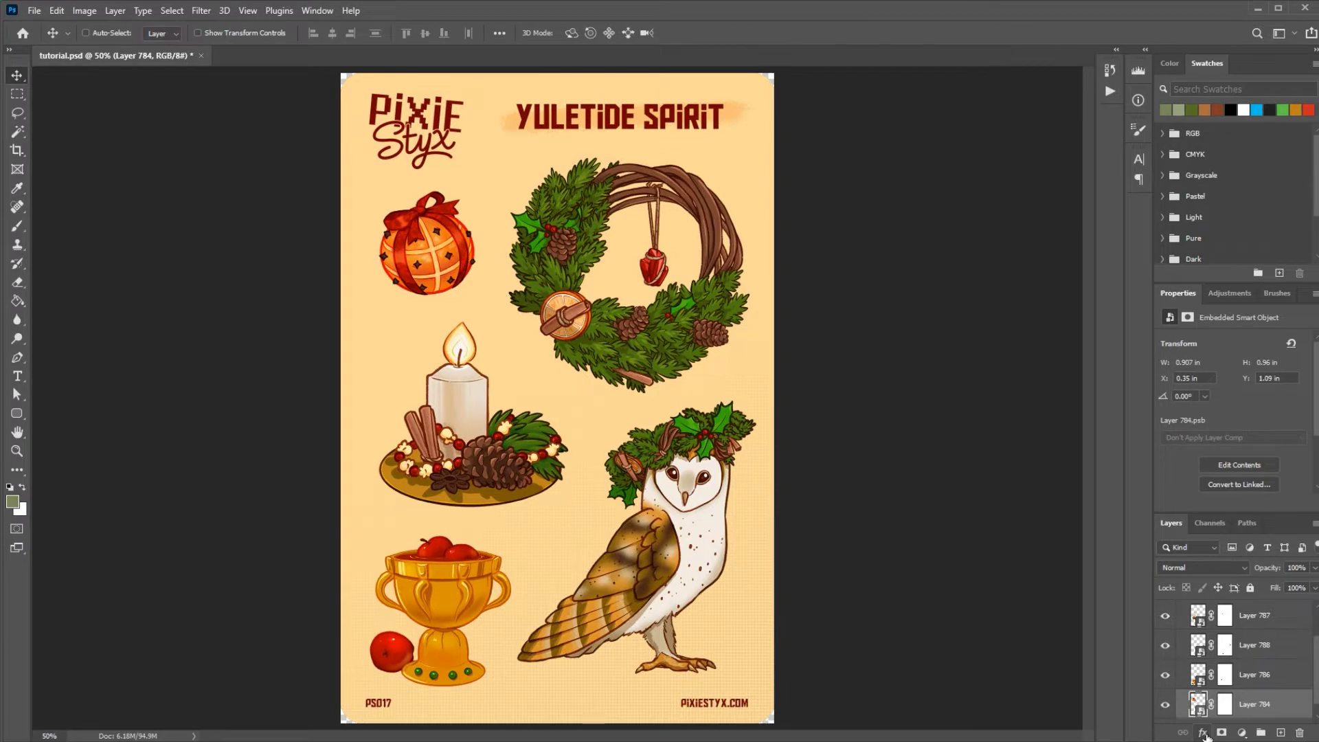
{"action": "left_click", "coordinate": [1206, 733]}
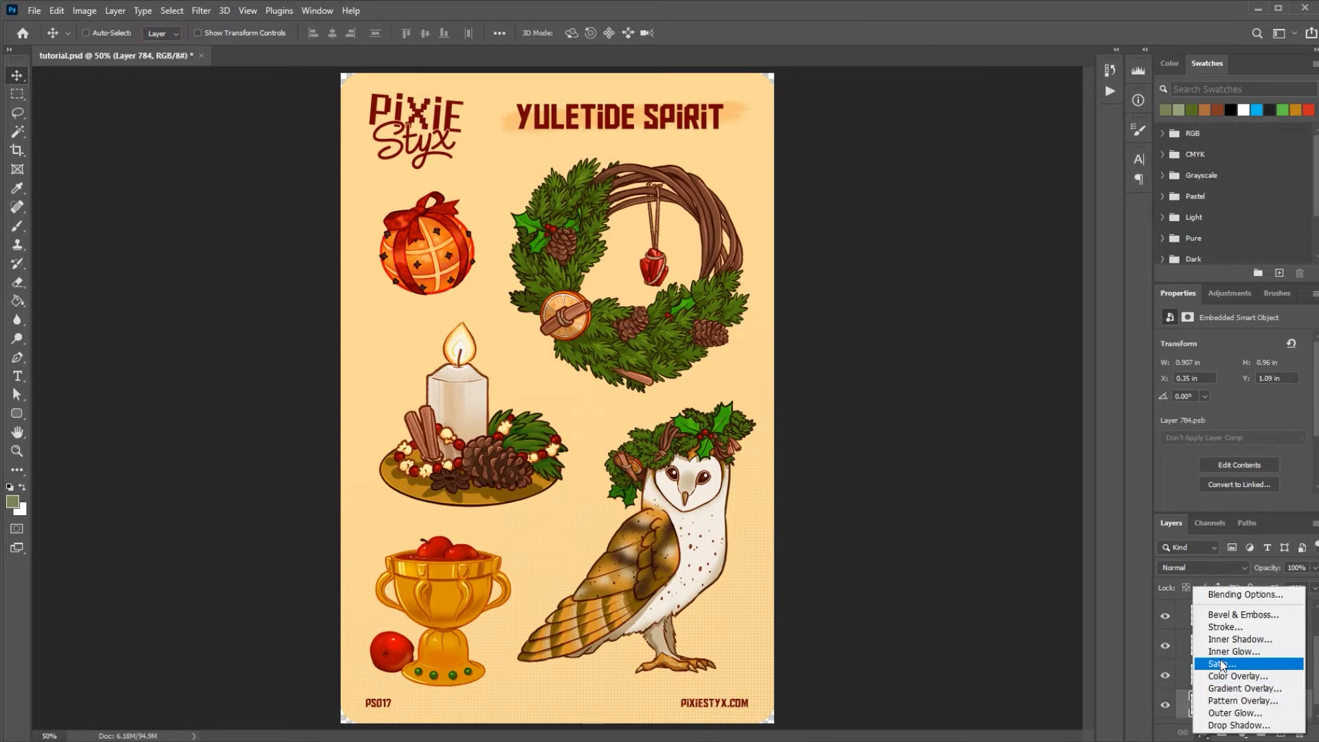
{"action": "left_click", "coordinate": [1227, 624]}
{"action": "left_click", "coordinate": [968, 419]}
{"action": "left_click_drag", "start_coordinate": [811, 412], "coordinate": [752, 357]}
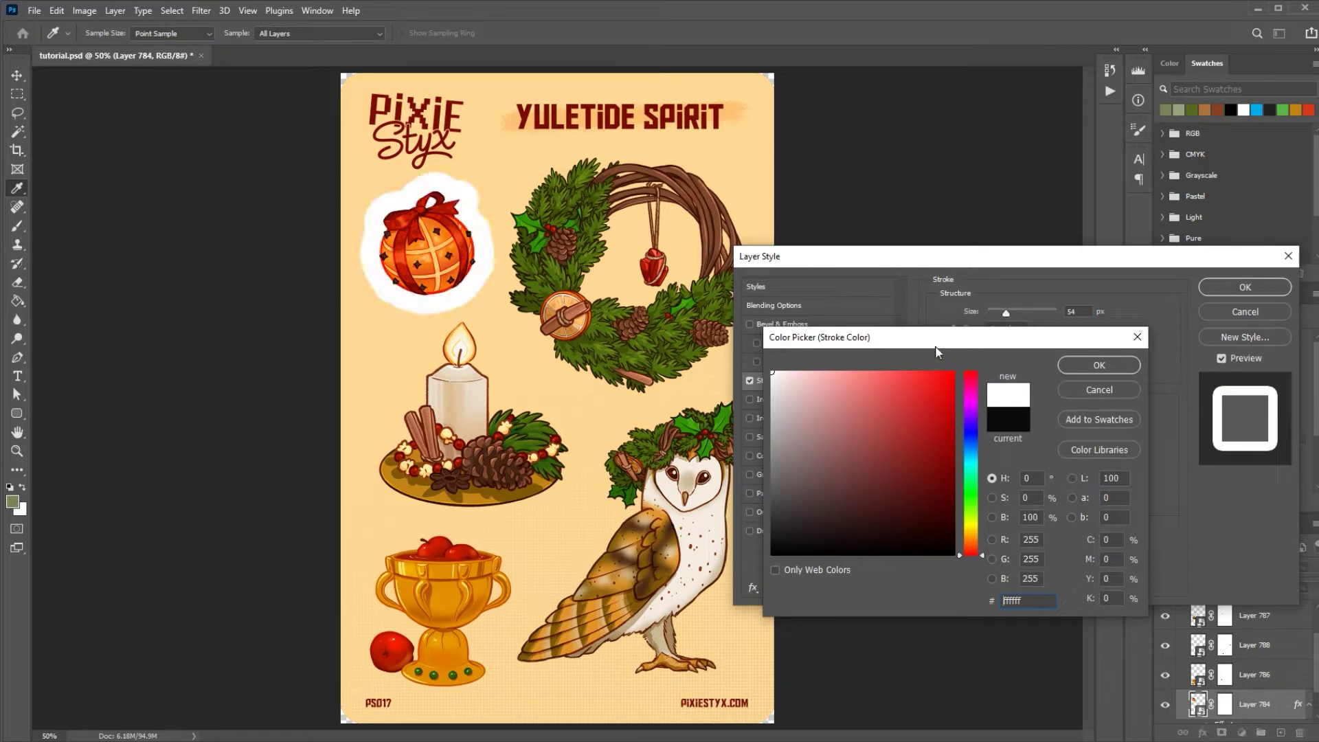
{"action": "left_click", "coordinate": [1112, 367]}
- Set the orange's stroke size to 15 px with Normal blend mode and apply the layer style
{"action": "double_click", "coordinate": [1078, 311]}
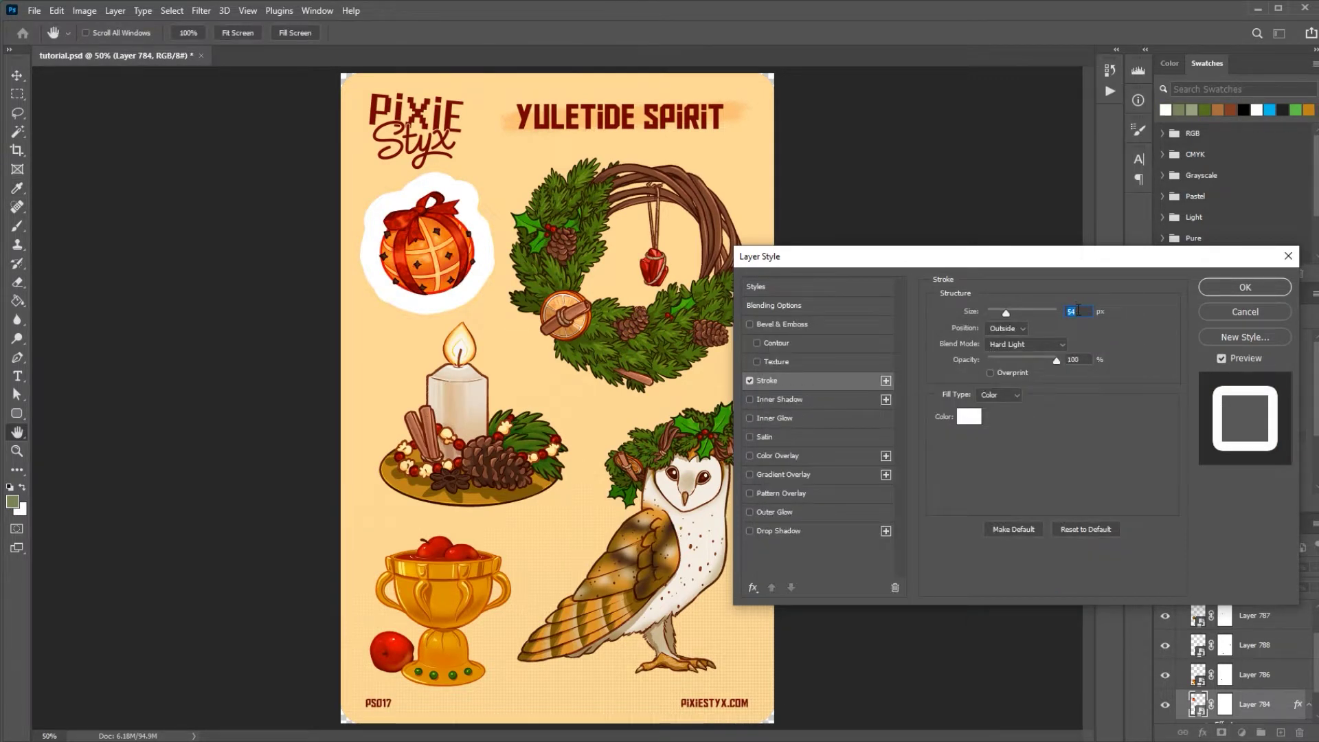
{"action": "type", "text": "15"}
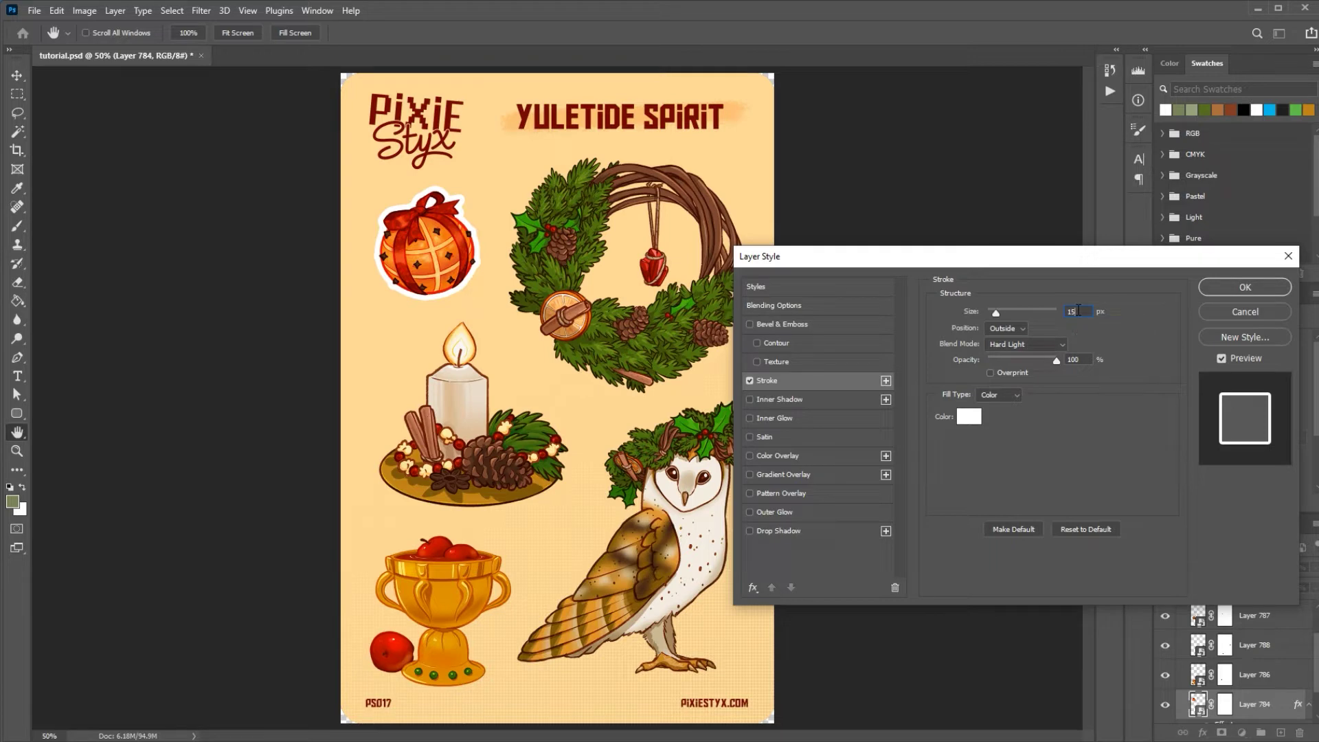
{"action": "left_click", "coordinate": [1027, 346]}
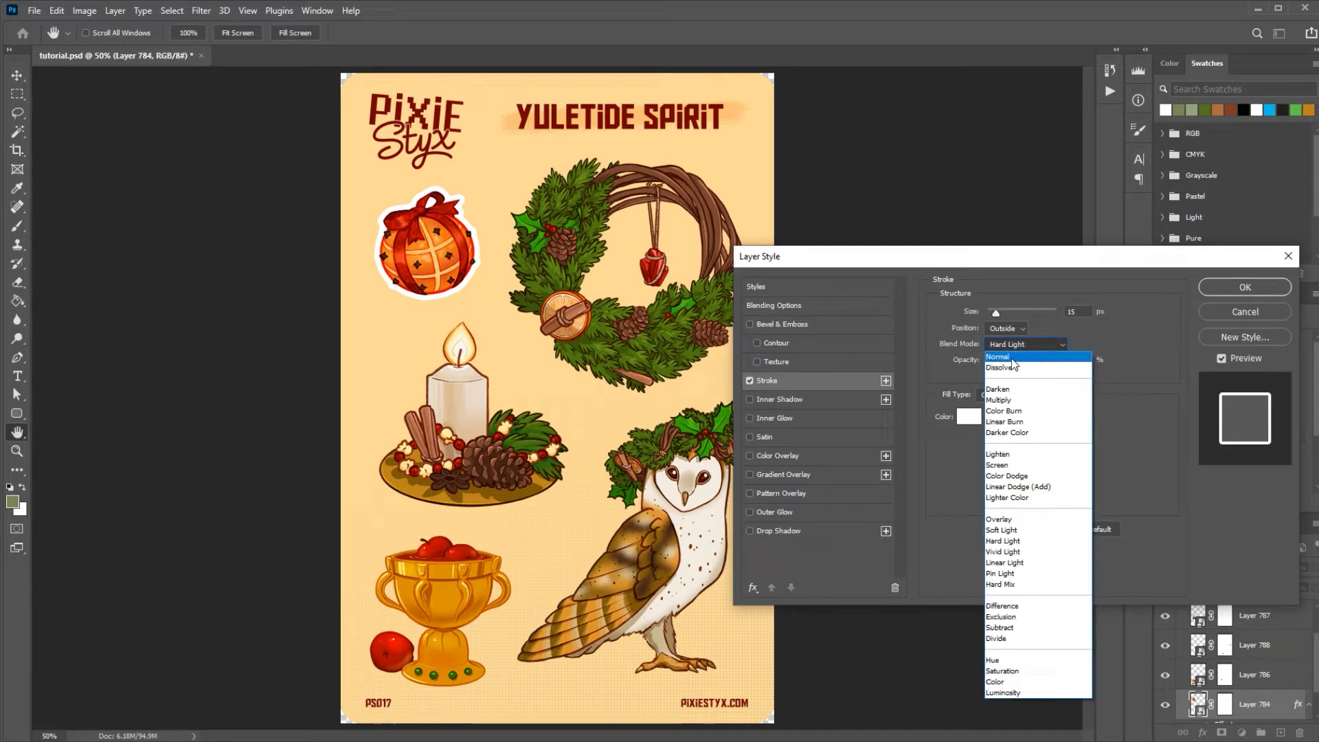
{"action": "left_click", "coordinate": [1012, 358]}
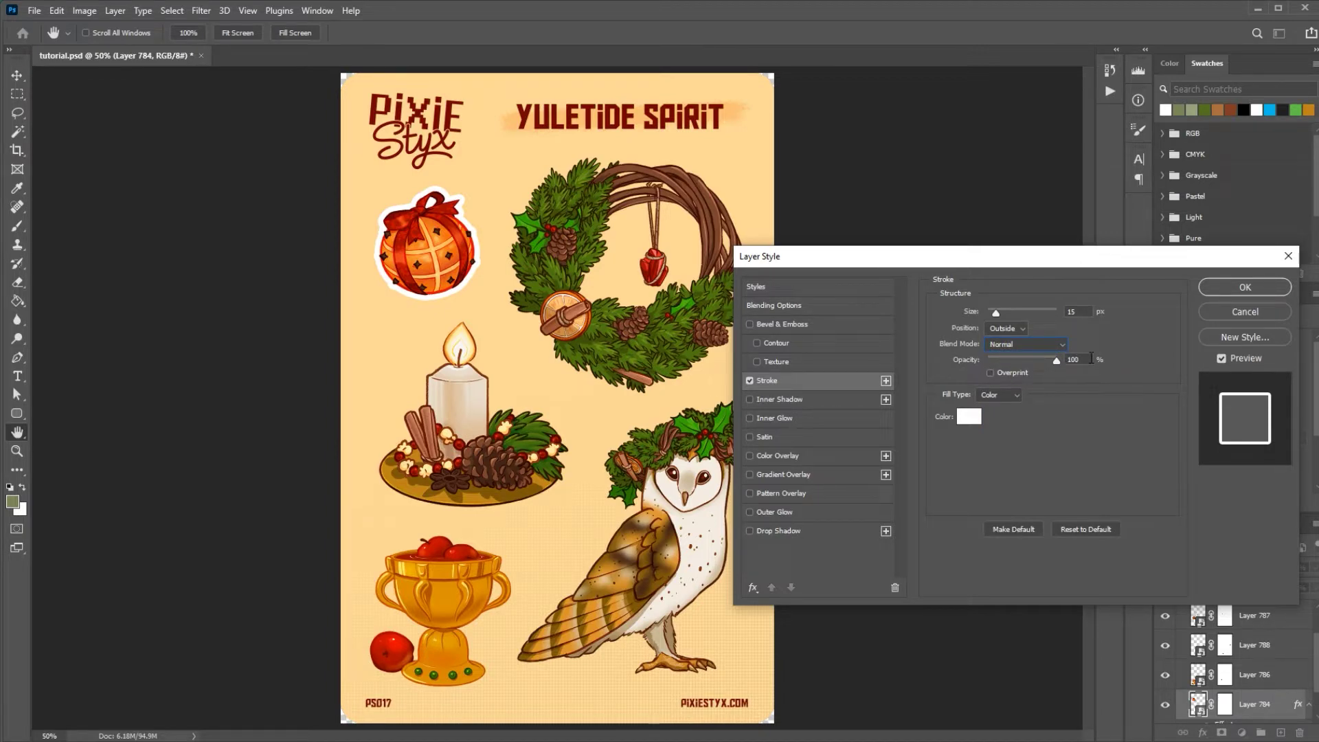
{"action": "key", "text": "Return"}
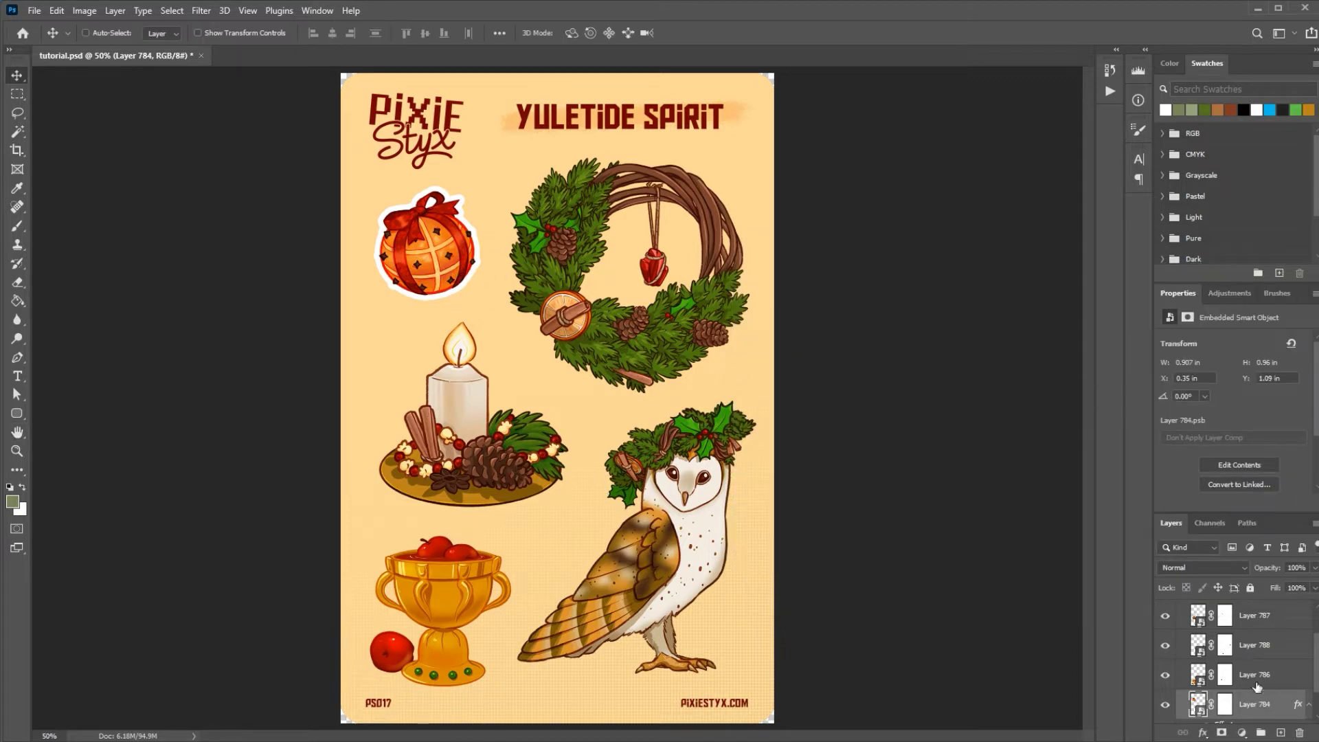
- Copy the stroke effect from the orange's layer to the goblet, owl, candle and wreath layers
{"action": "scroll", "coordinate": [1257, 687], "scroll_direction": "down", "scroll_amount": 1}
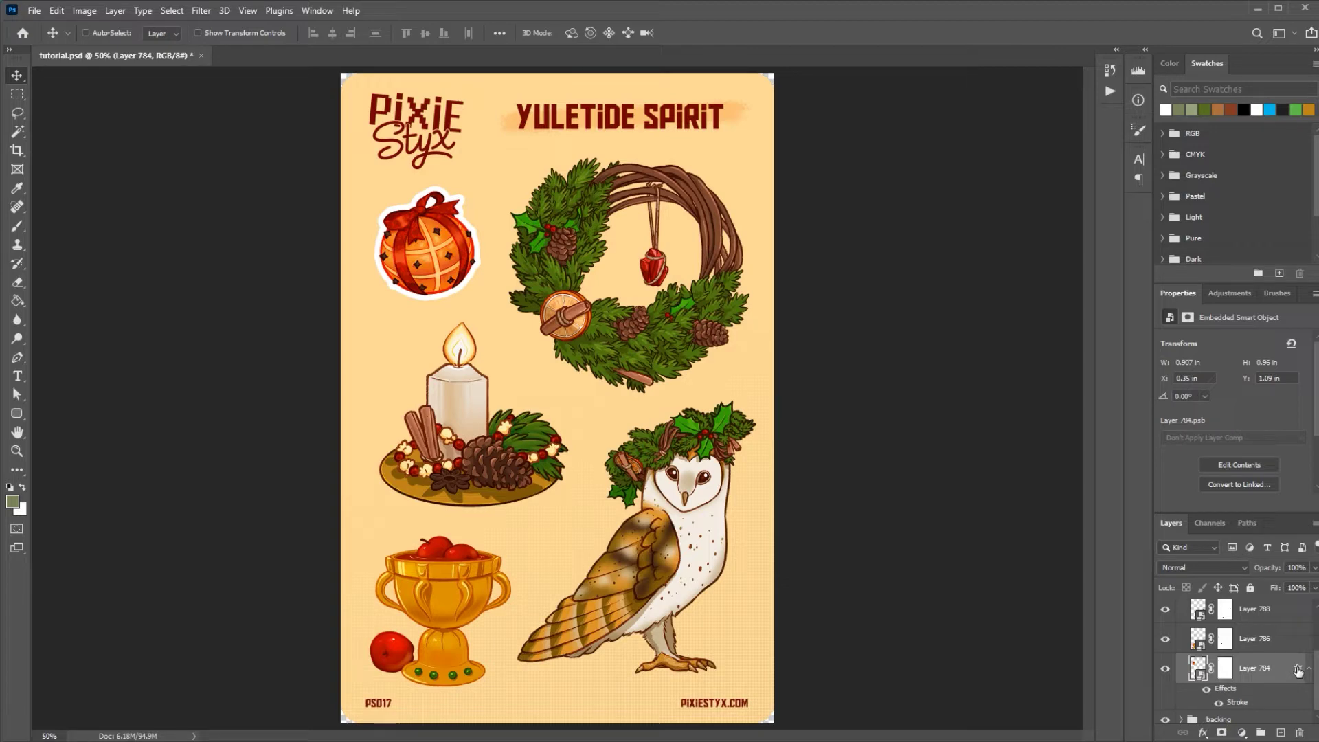
{"action": "left_click_drag", "start_coordinate": [1298, 671], "coordinate": [1296, 639]}
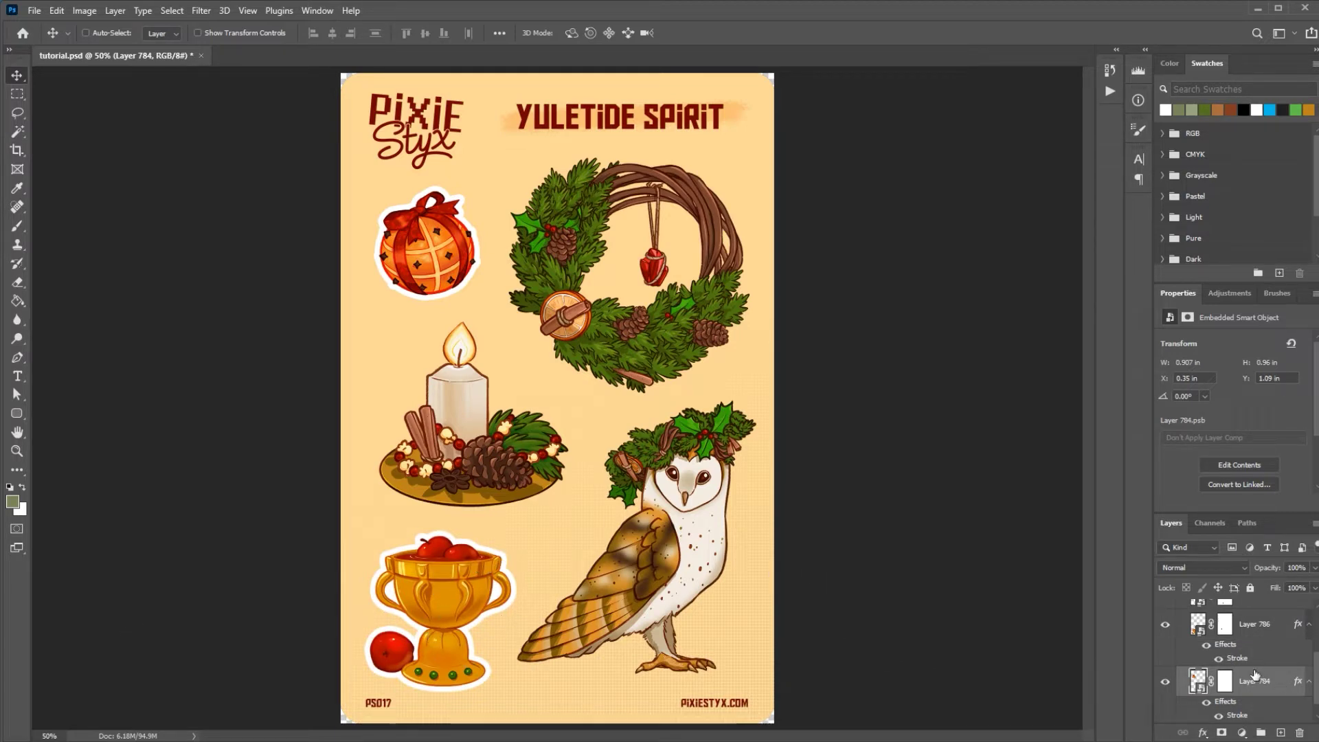
{"action": "left_click_drag", "start_coordinate": [1297, 627], "coordinate": [1275, 603]}
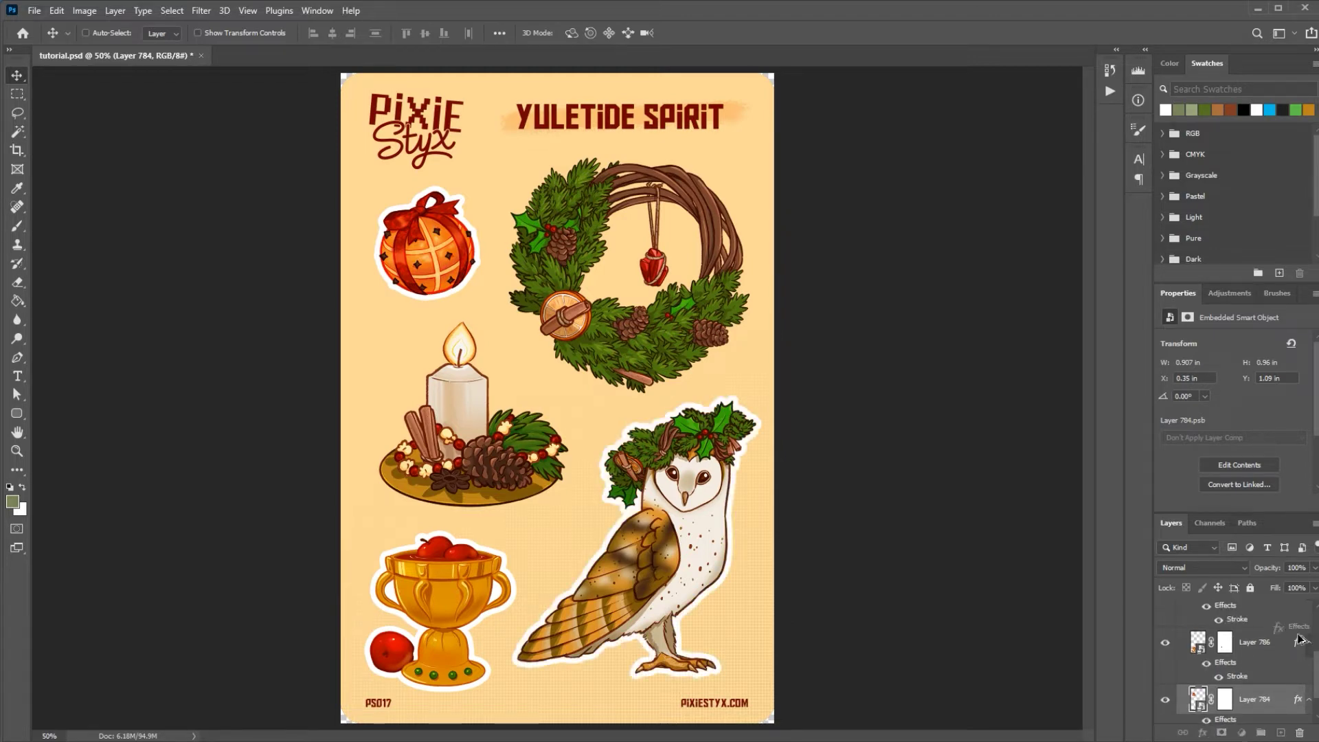
{"action": "left_click", "coordinate": [1288, 650]}
{"action": "scroll", "coordinate": [1295, 681], "scroll_direction": "up", "scroll_amount": 3}
{"action": "left_click_drag", "start_coordinate": [1294, 690], "coordinate": [1298, 650]}
{"action": "scroll", "coordinate": [1299, 687], "scroll_direction": "up", "scroll_amount": 1}
{"action": "left_click_drag", "start_coordinate": [1301, 723], "coordinate": [1295, 729]}
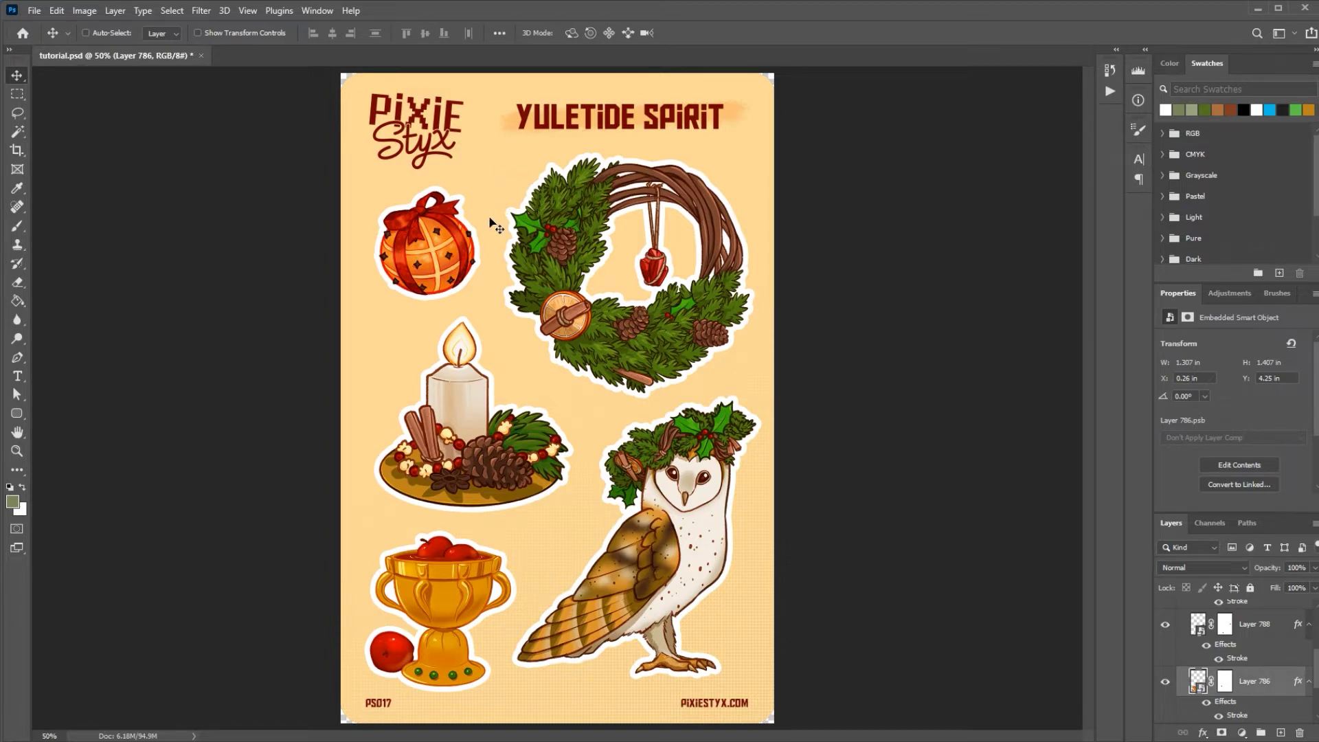
- Load the outlines of all five sticker layers together as one combined selection
{"action": "scroll", "coordinate": [1197, 670], "scroll_direction": "down", "scroll_amount": 2}
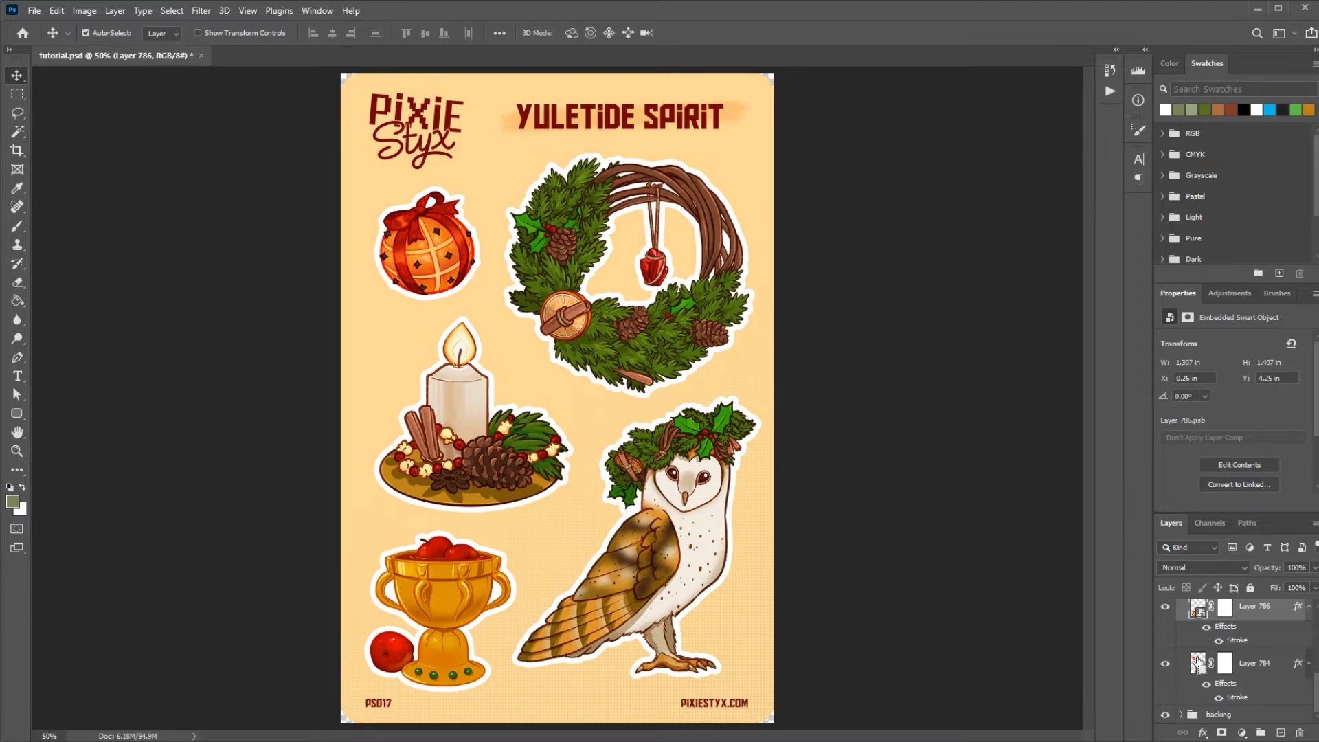
{"action": "left_click", "coordinate": [1199, 663], "text": "ctrl"}
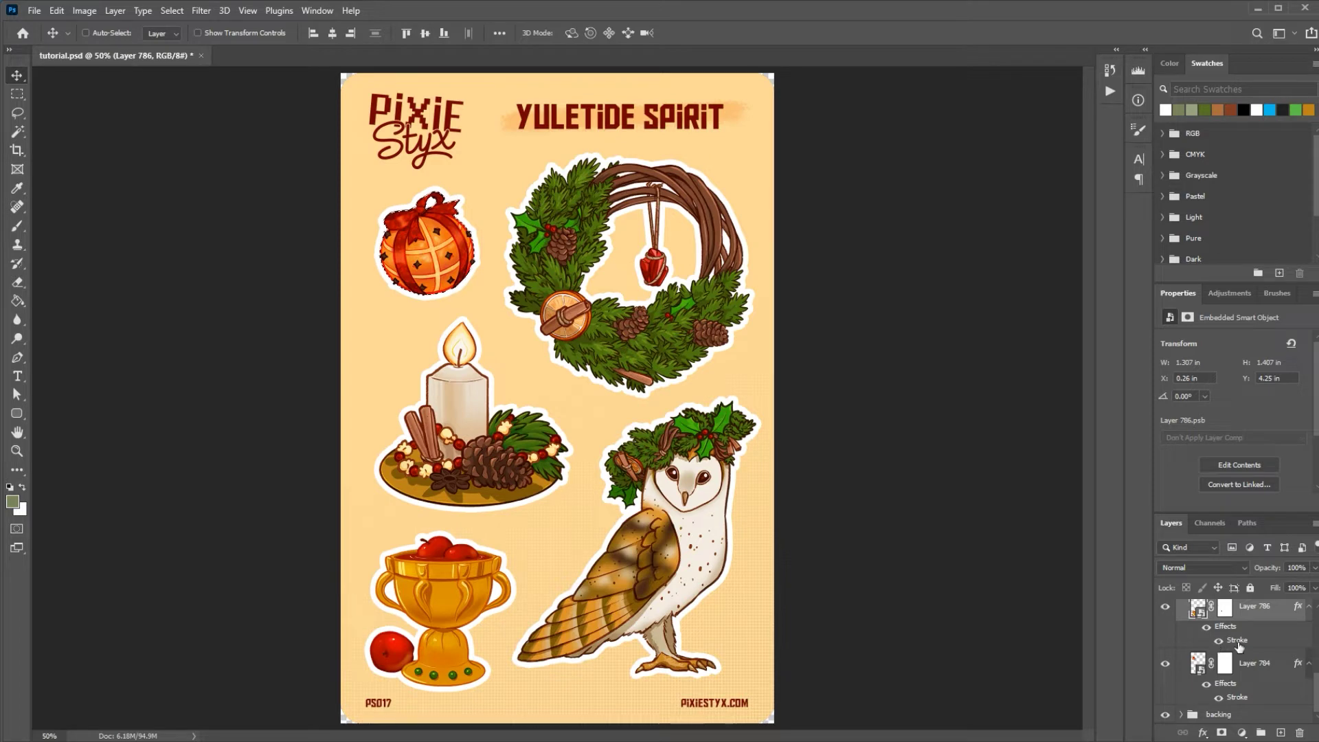
{"action": "scroll", "coordinate": [1245, 674], "scroll_direction": "up", "scroll_amount": 1}
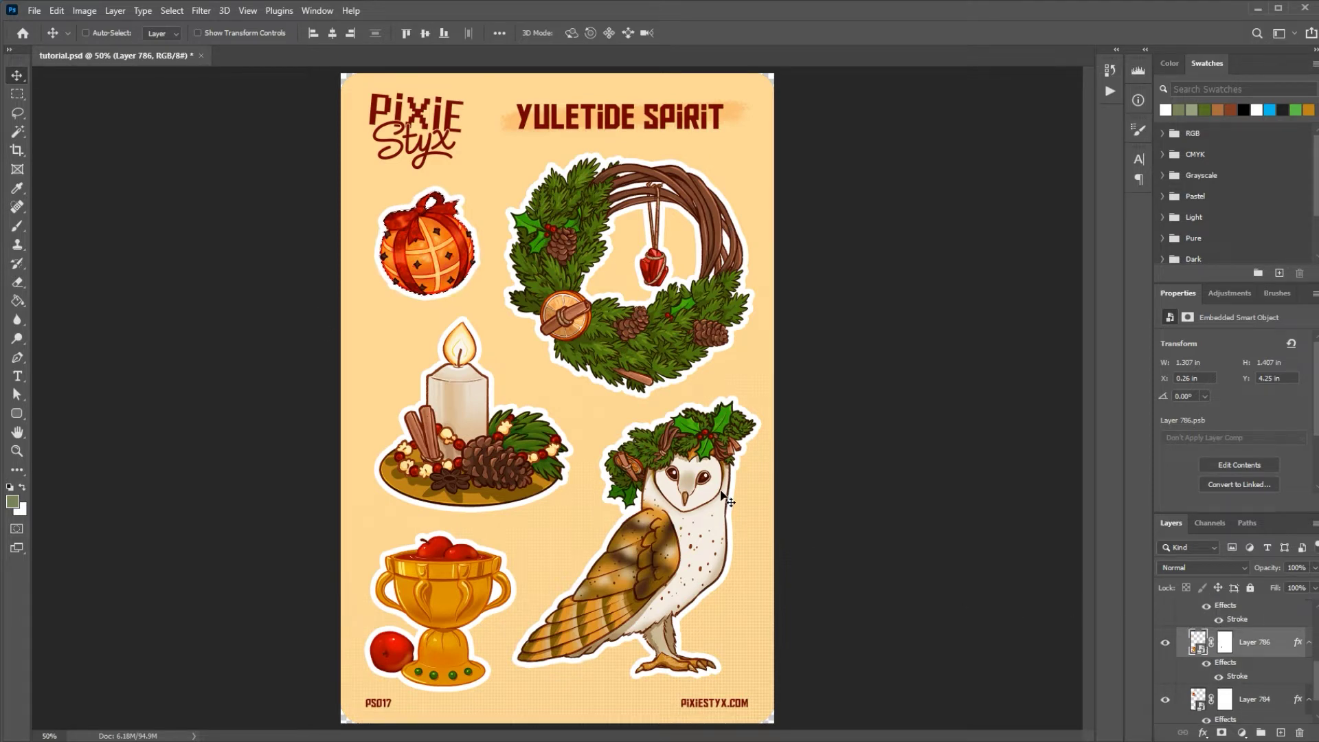
{"action": "key", "text": "ctrl"}
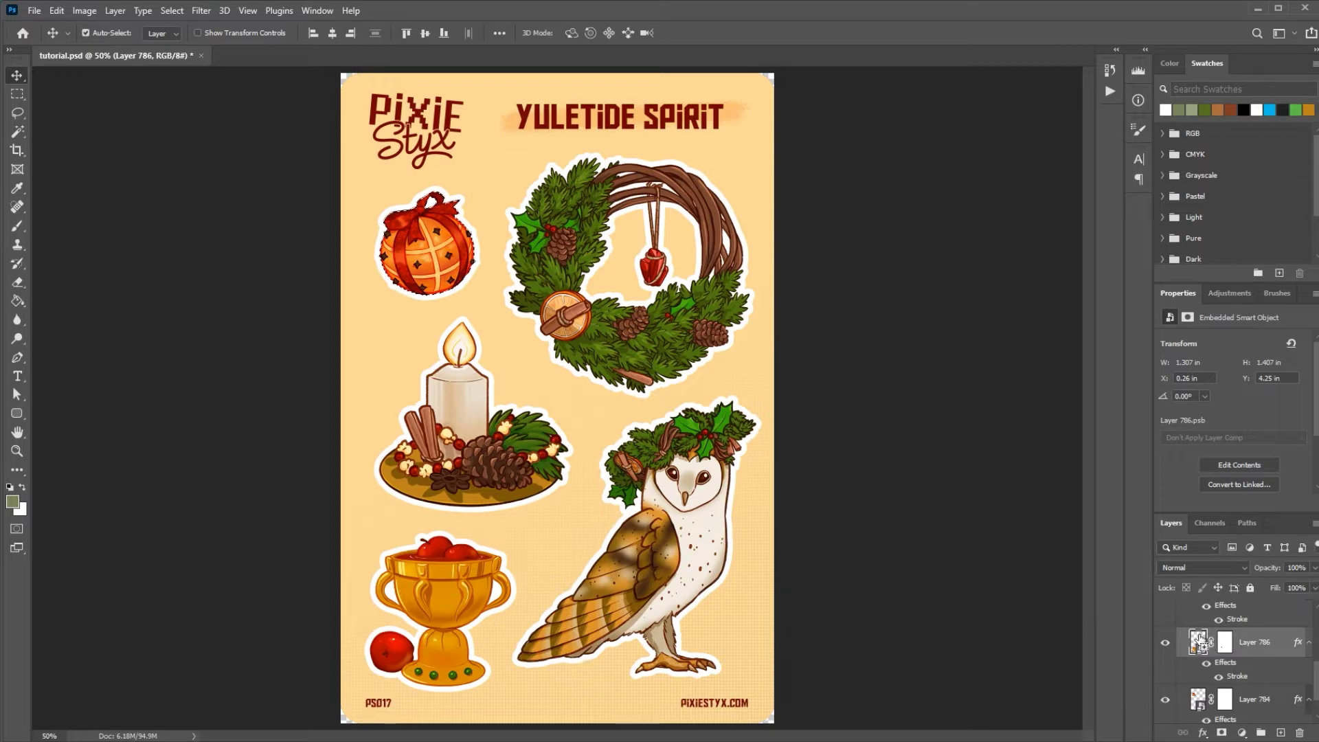
{"action": "scroll", "coordinate": [1199, 641], "scroll_direction": "up", "scroll_amount": 2}
{"action": "left_click", "coordinate": [1199, 641], "text": "ctrl+shift"}
{"action": "scroll", "coordinate": [1199, 653], "scroll_direction": "up", "scroll_amount": 3}
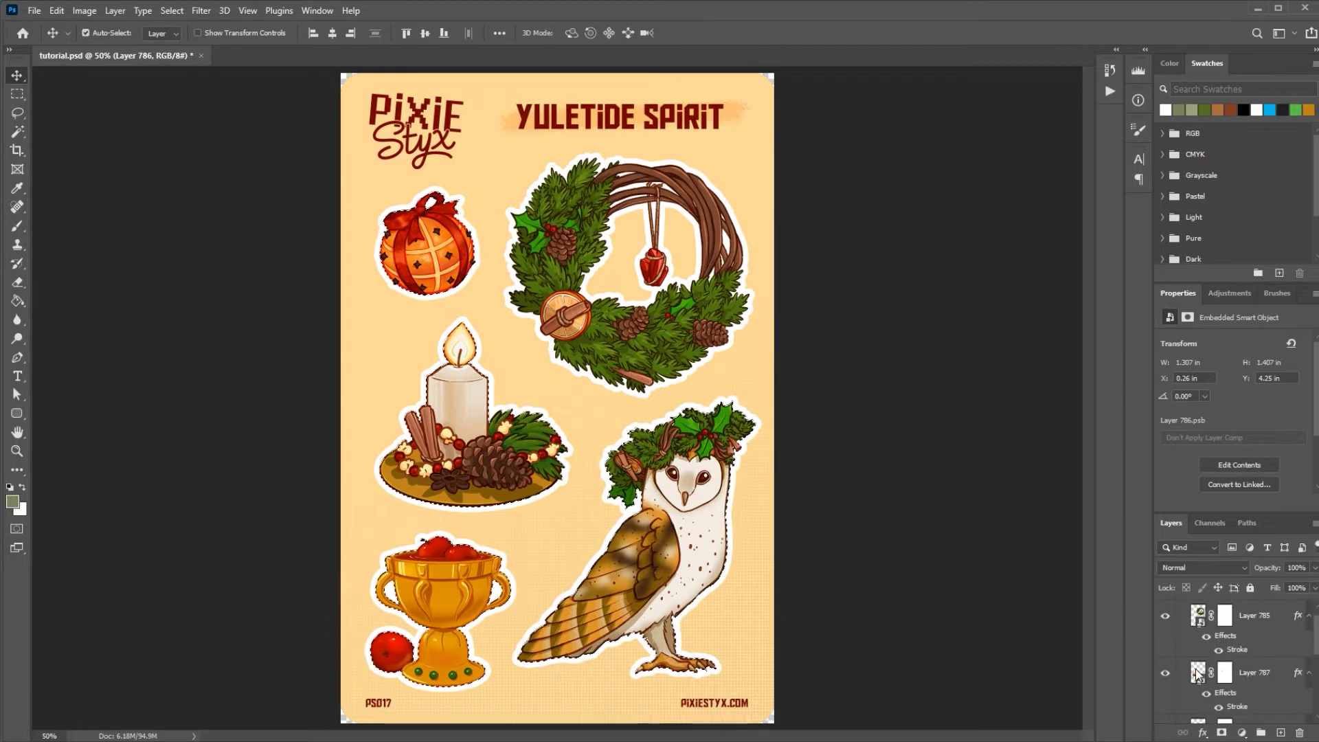
{"action": "scroll", "coordinate": [1196, 677], "scroll_direction": "up", "scroll_amount": 1}
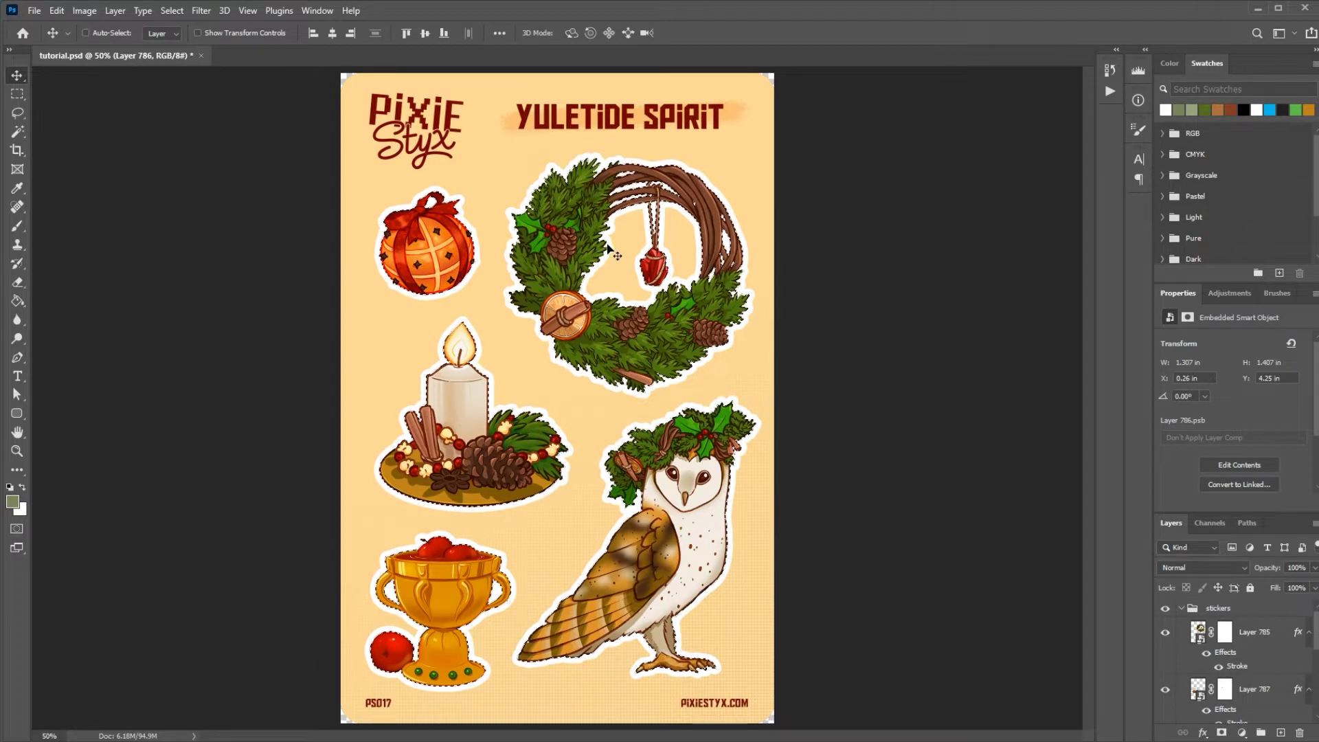
- Create a new layer above the Yuletide Spirit text layer in the backing group's title subgroup
{"action": "left_click", "coordinate": [1181, 609]}
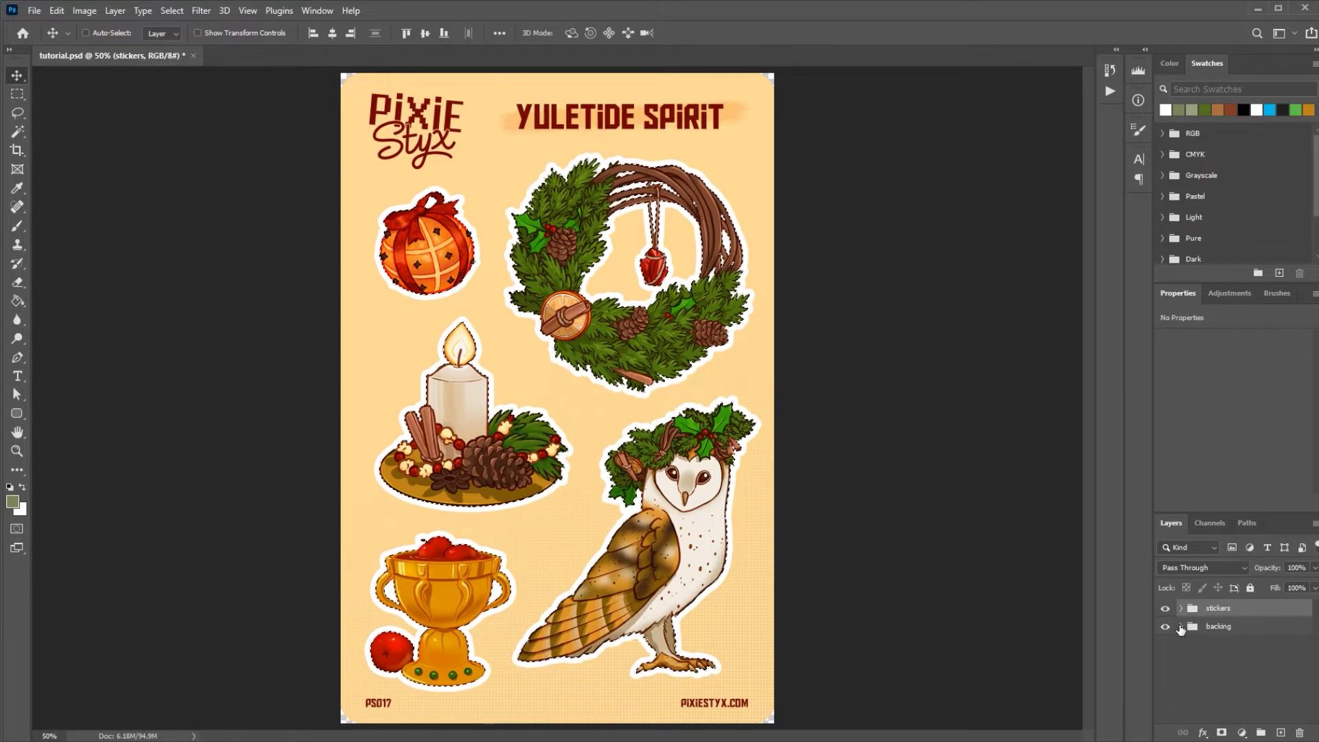
{"action": "left_click", "coordinate": [1181, 627]}
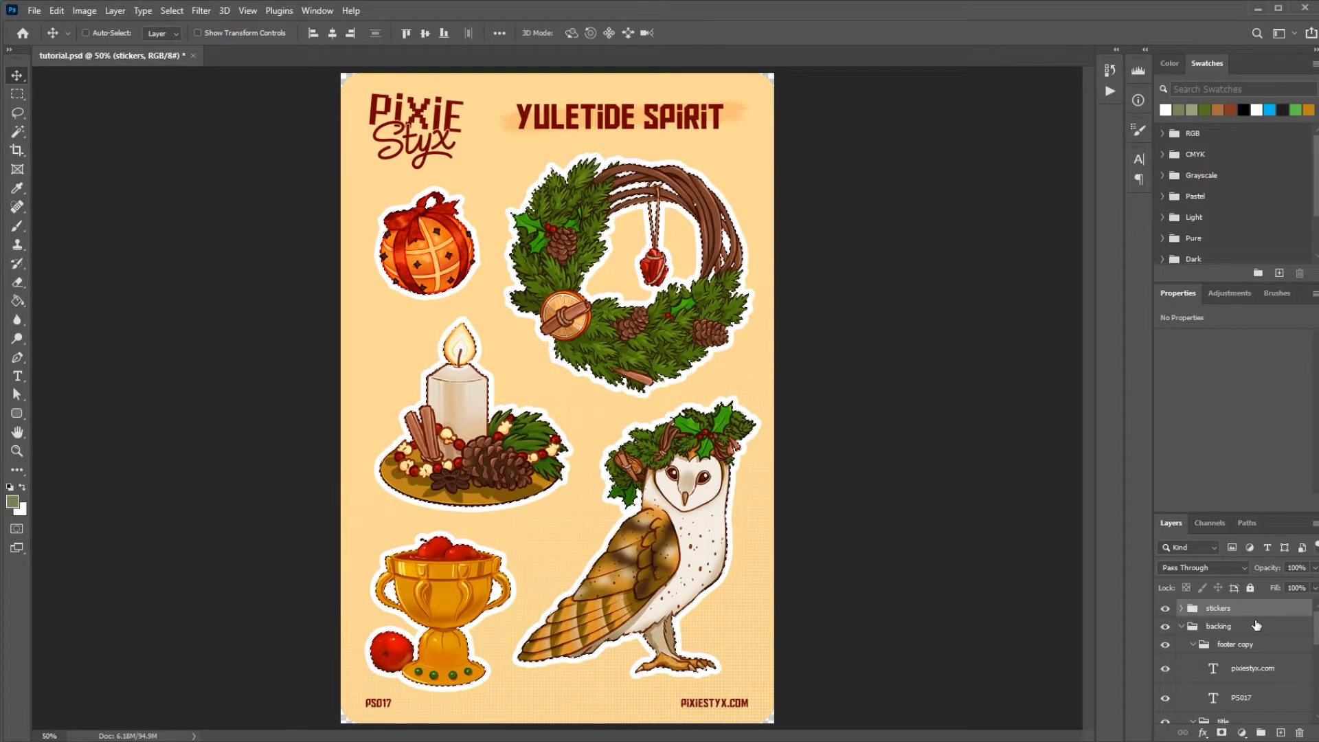
{"action": "scroll", "coordinate": [1254, 653], "scroll_direction": "down", "scroll_amount": 5}
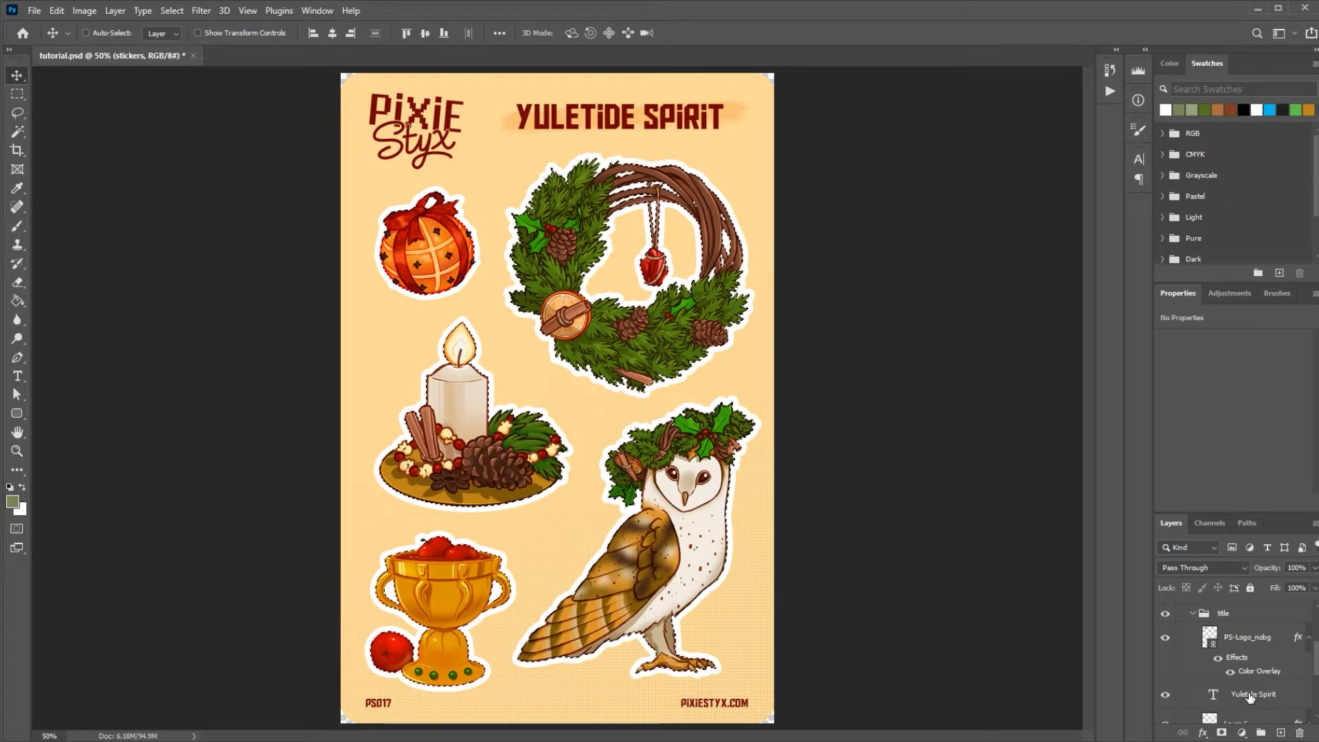
{"action": "left_click", "coordinate": [1277, 734]}
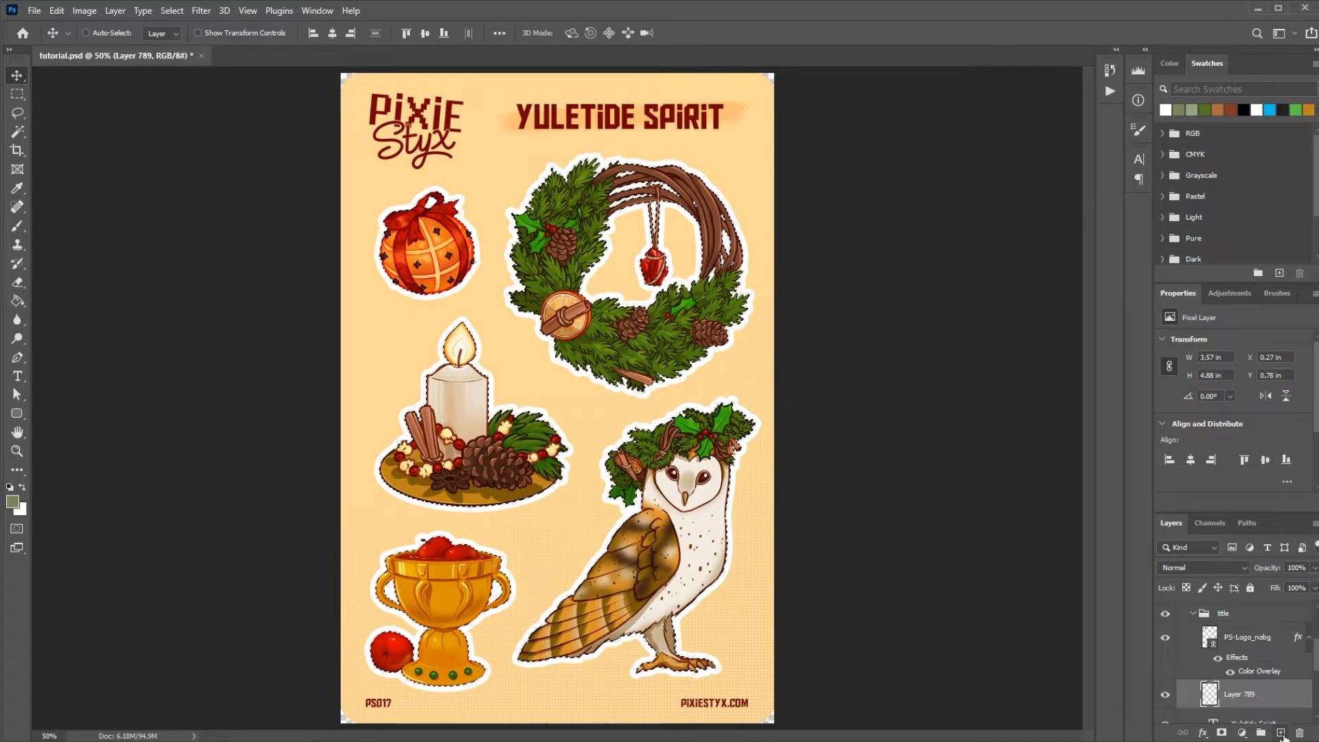
- Expand the combined sticker selection by 25 pixels
{"action": "left_click", "coordinate": [173, 11]}
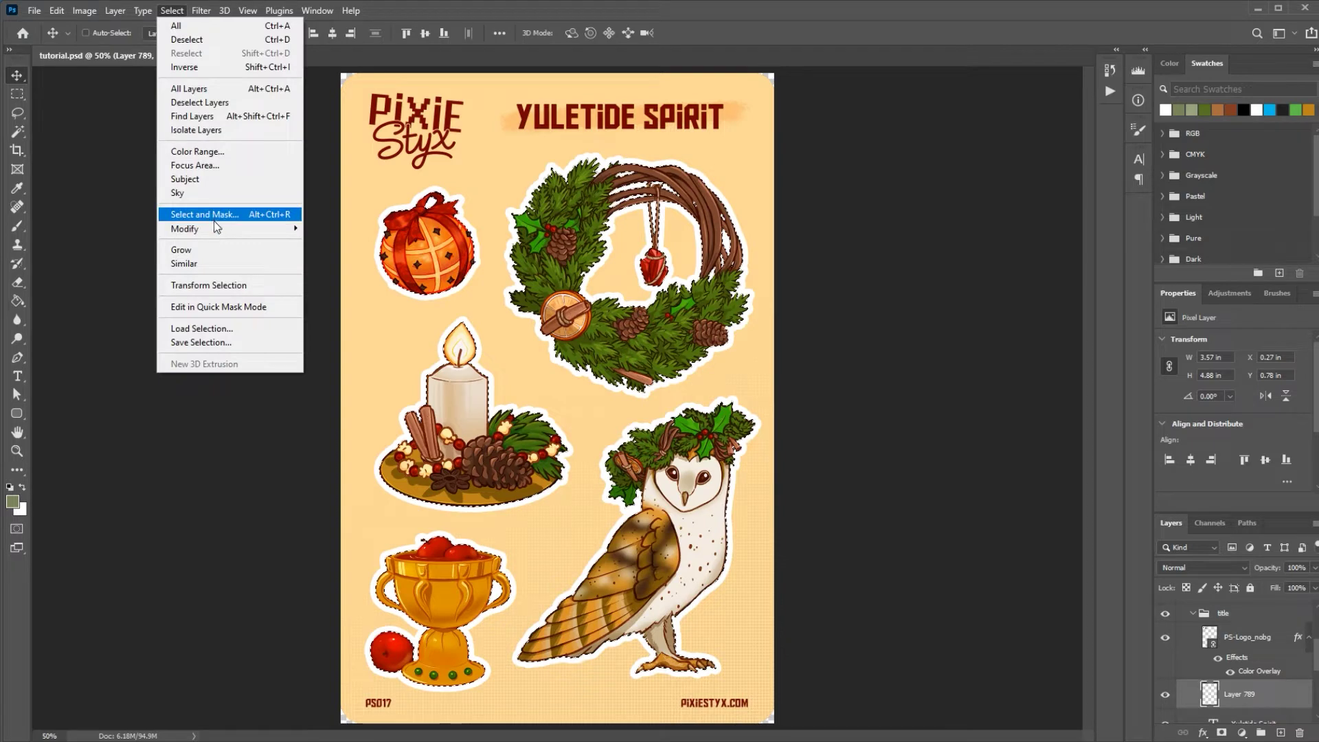
{"action": "mouse_move", "coordinate": [218, 234]}
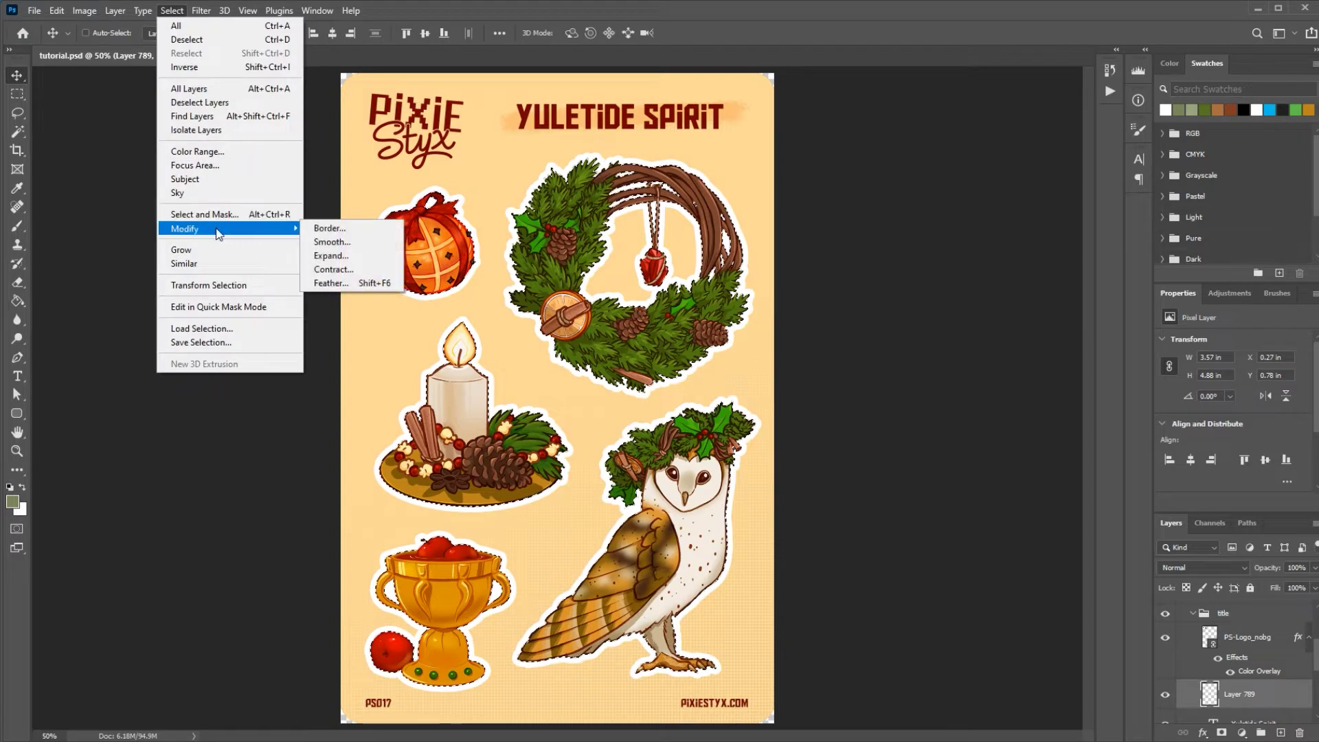
{"action": "left_click", "coordinate": [343, 253]}
{"action": "left_click", "coordinate": [651, 248]}
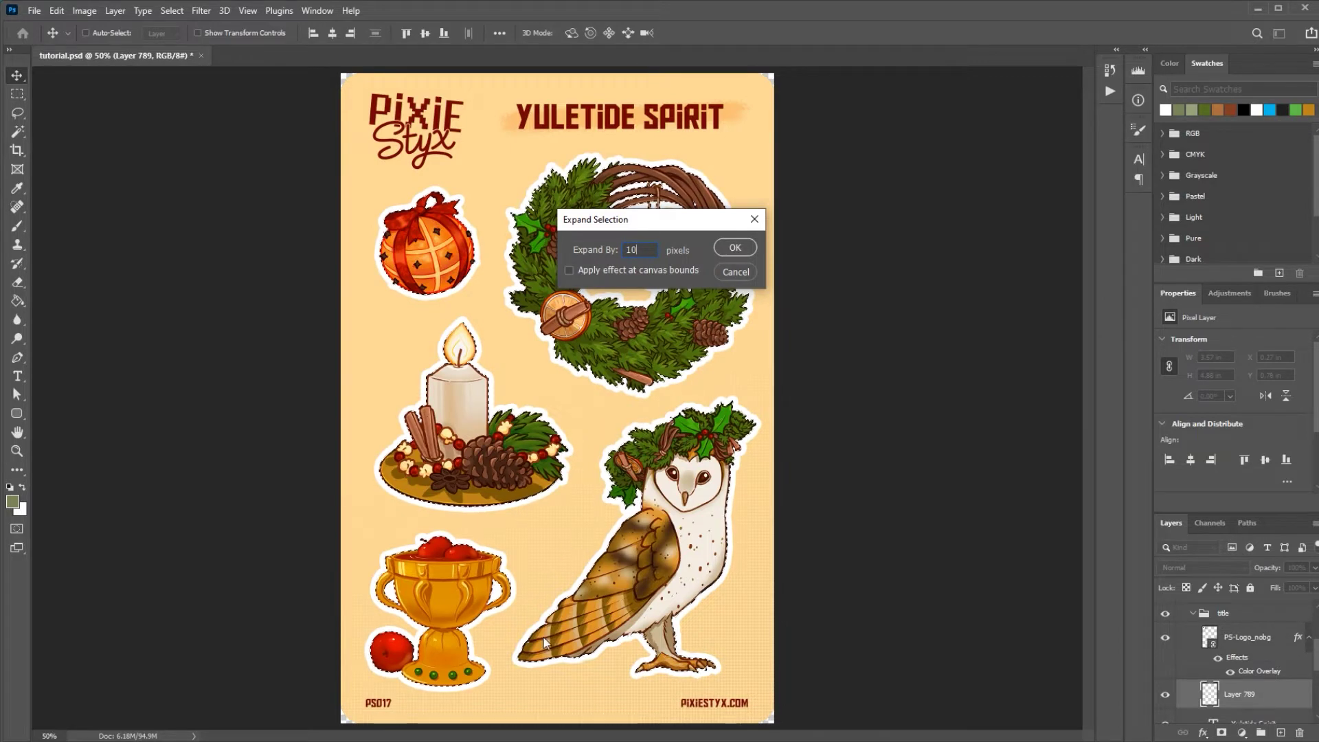
{"action": "double_click", "coordinate": [631, 249]}
{"action": "type", "text": "25"}
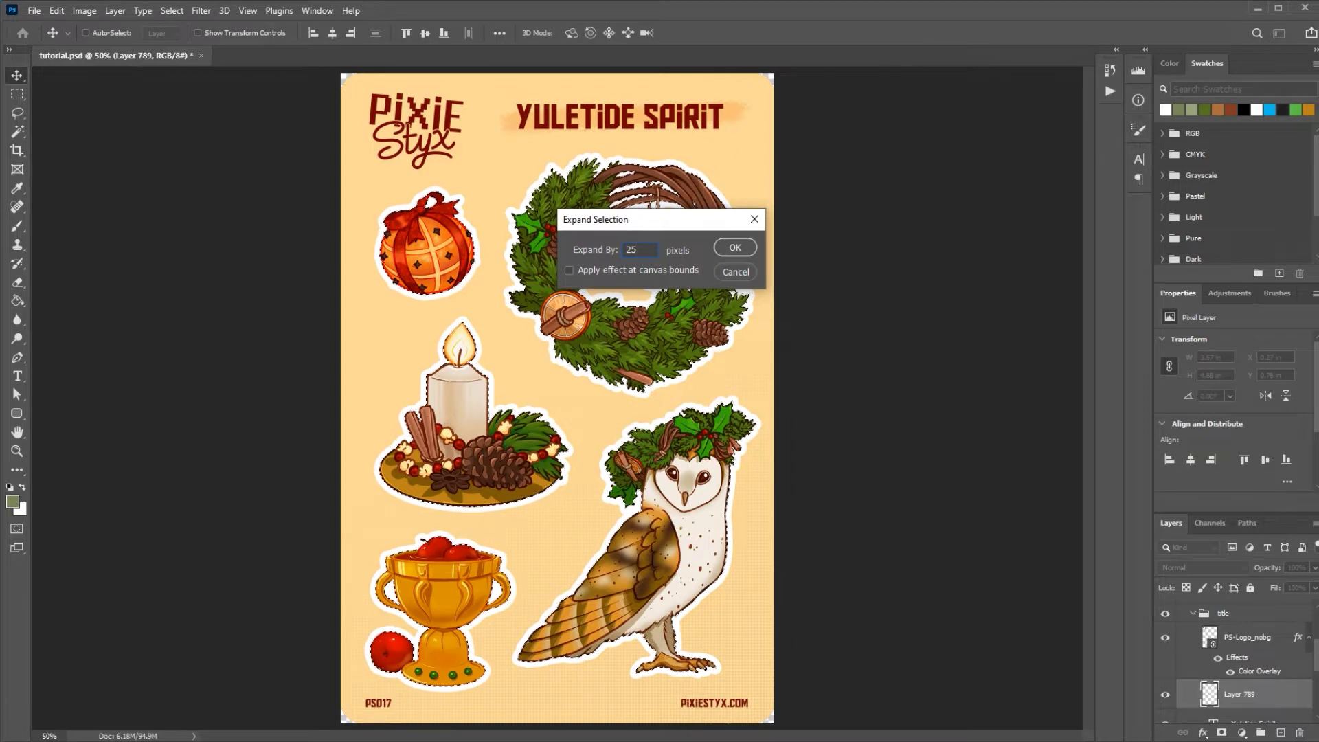
{"action": "left_click", "coordinate": [749, 249]}
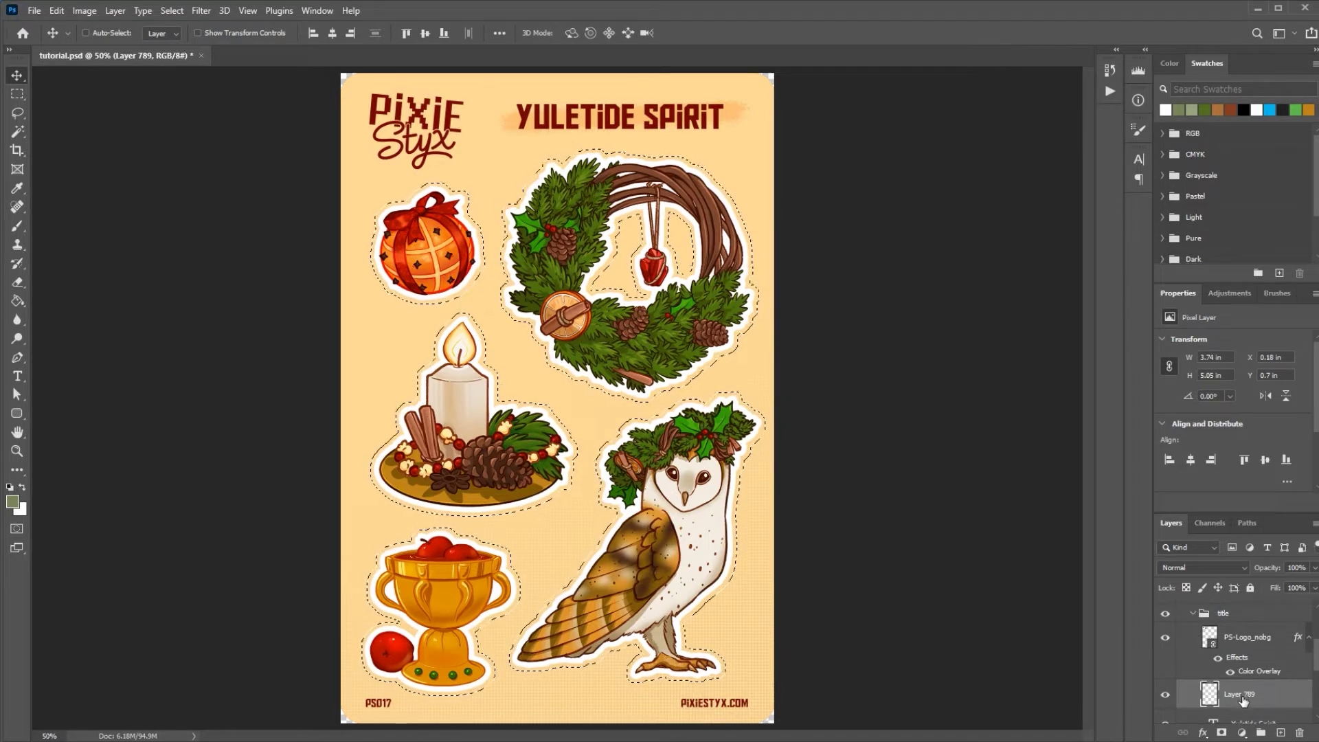
- Fill the expanded selection with white on the new backing layer, then deselect and collapse the layer groups
{"action": "left_click", "coordinate": [17, 301]}
{"action": "key", "text": "d"}
{"action": "key", "text": "x"}
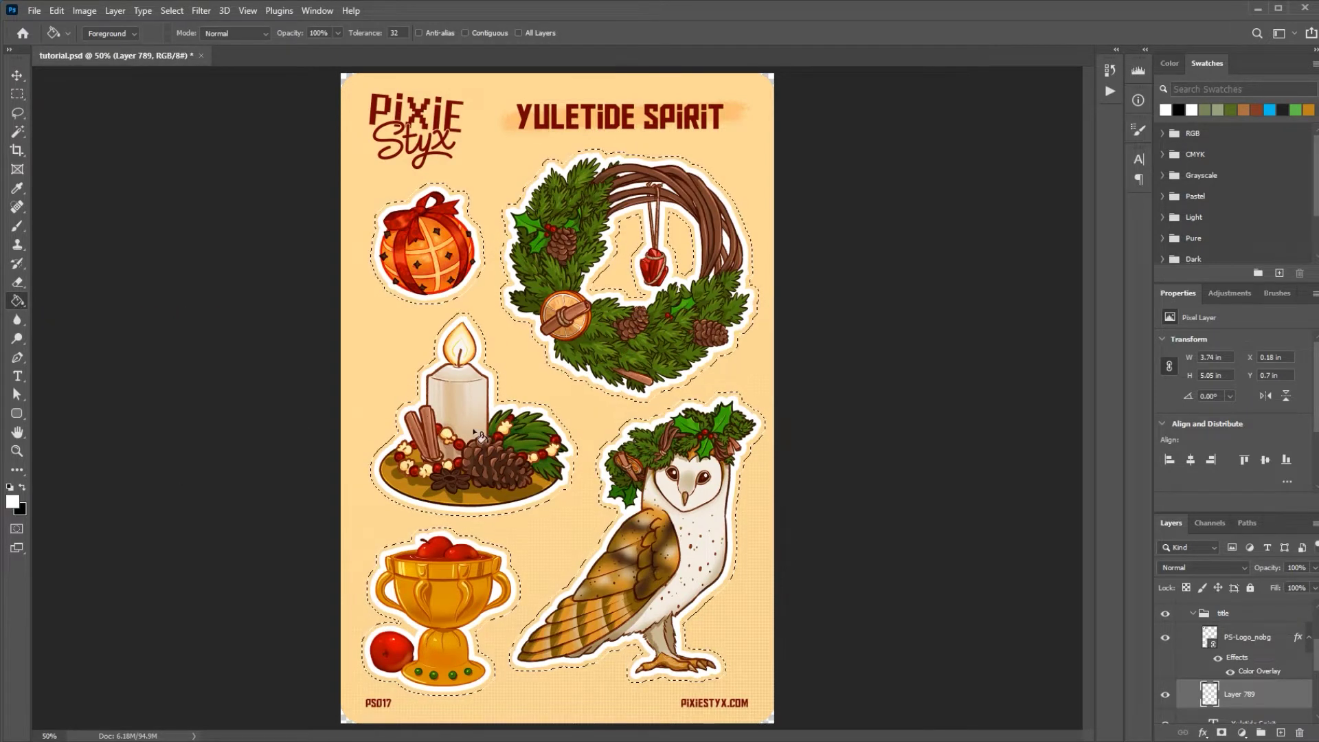
{"action": "left_click", "coordinate": [573, 440]}
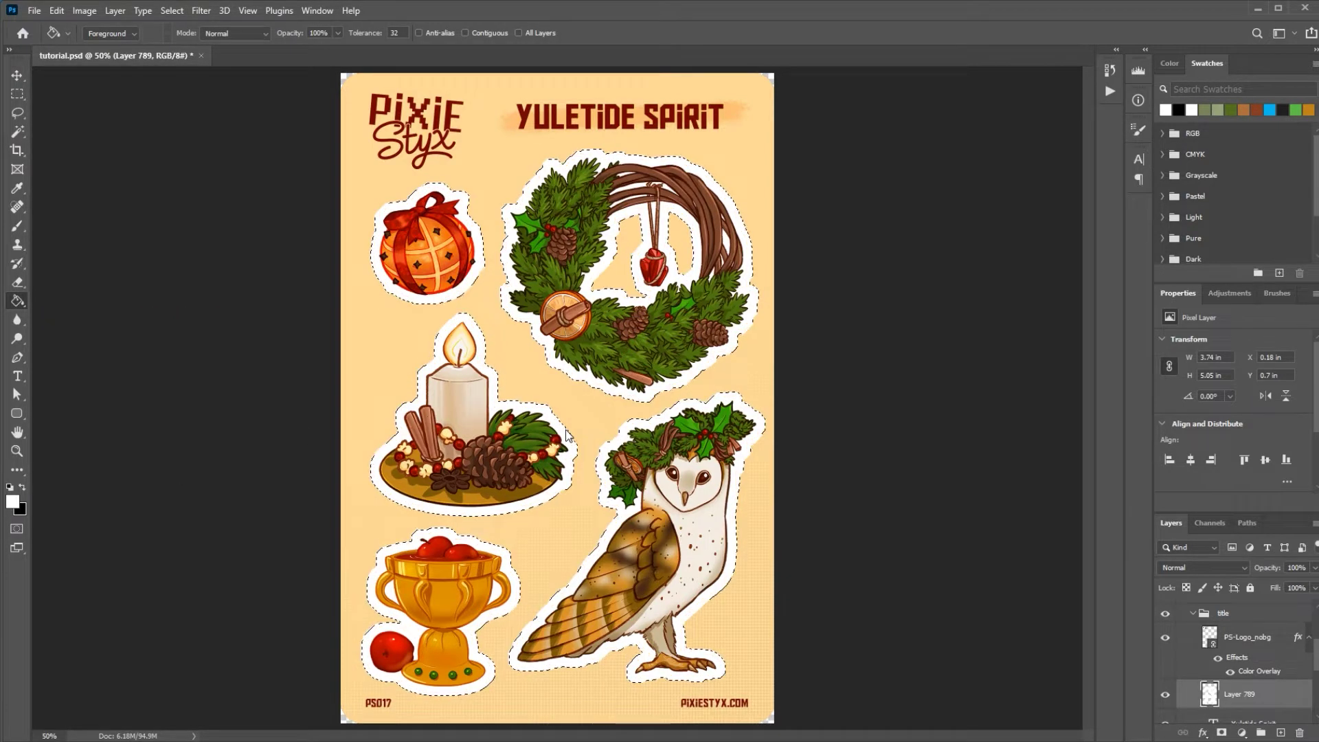
{"action": "left_click", "coordinate": [1193, 613], "text": "ctrl"}
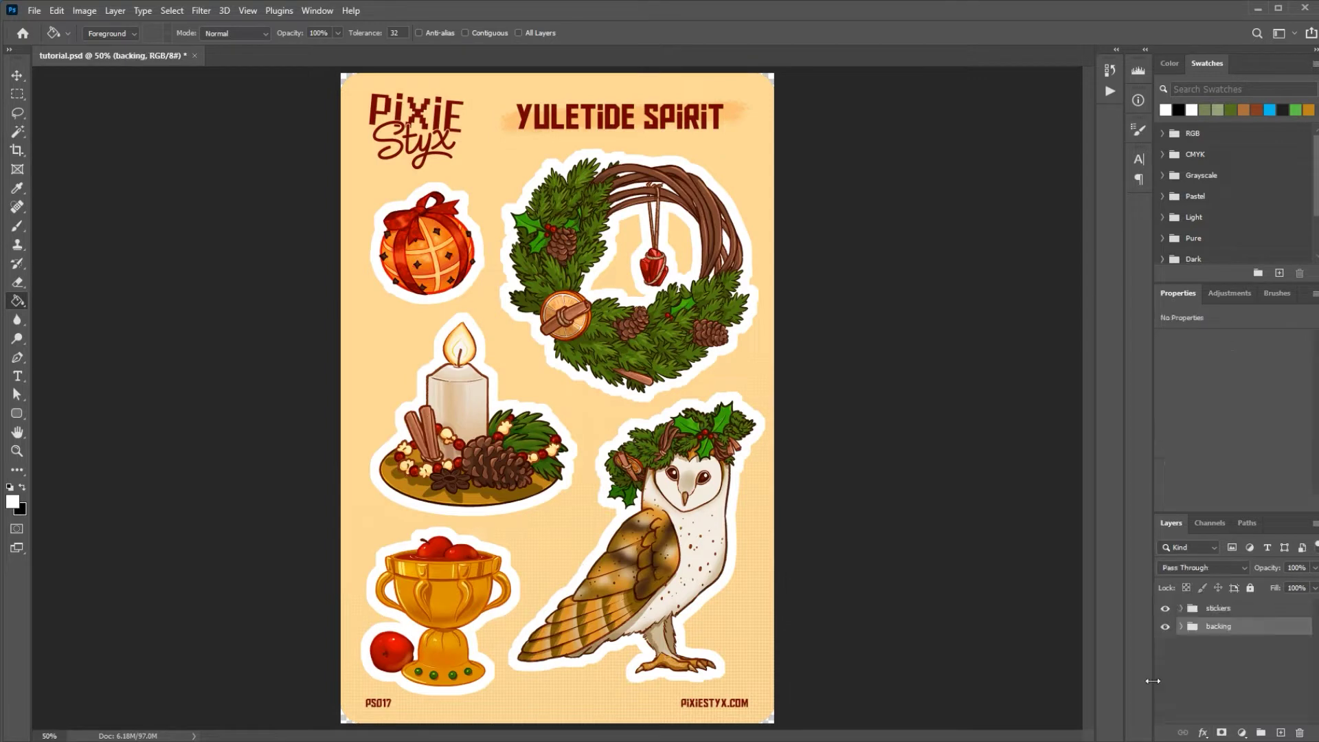
- Toggle the backing group's visibility to compare the stickers with and without the white backing
{"action": "left_click", "coordinate": [1166, 627]}
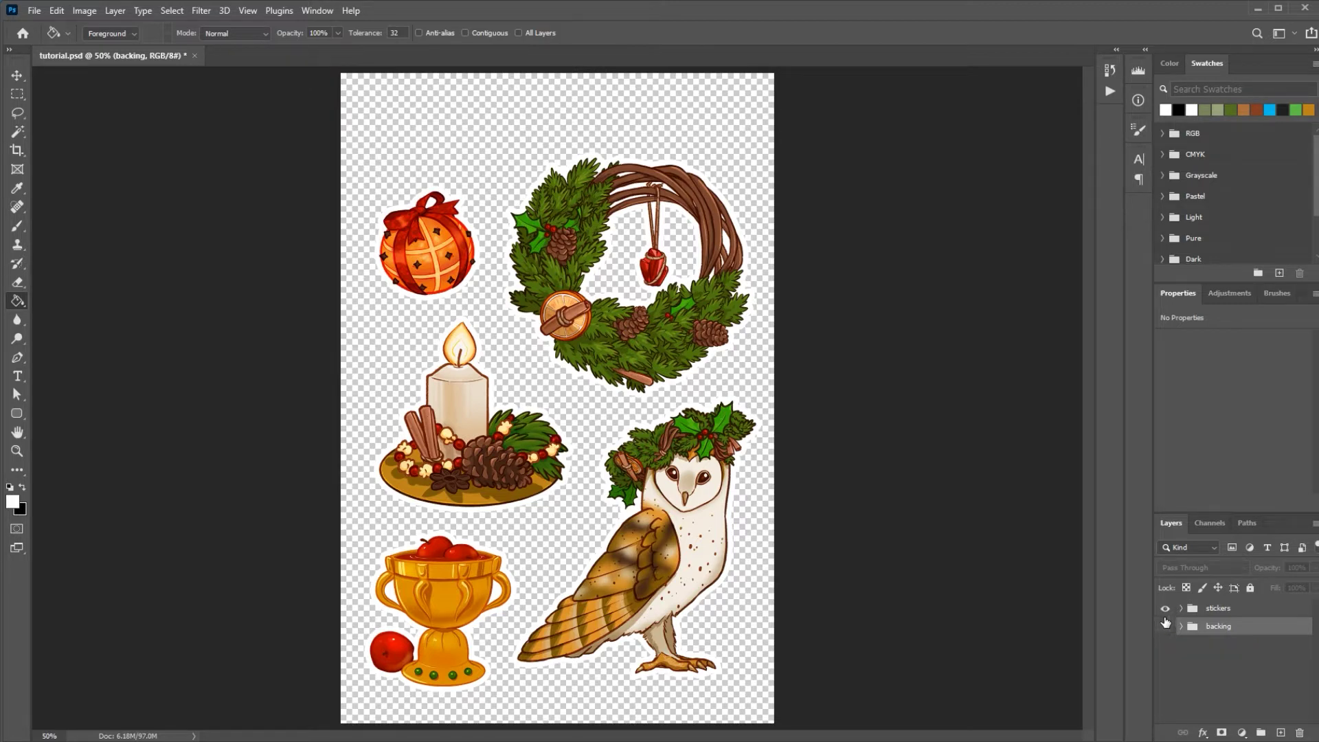
{"action": "left_click", "coordinate": [1166, 628]}
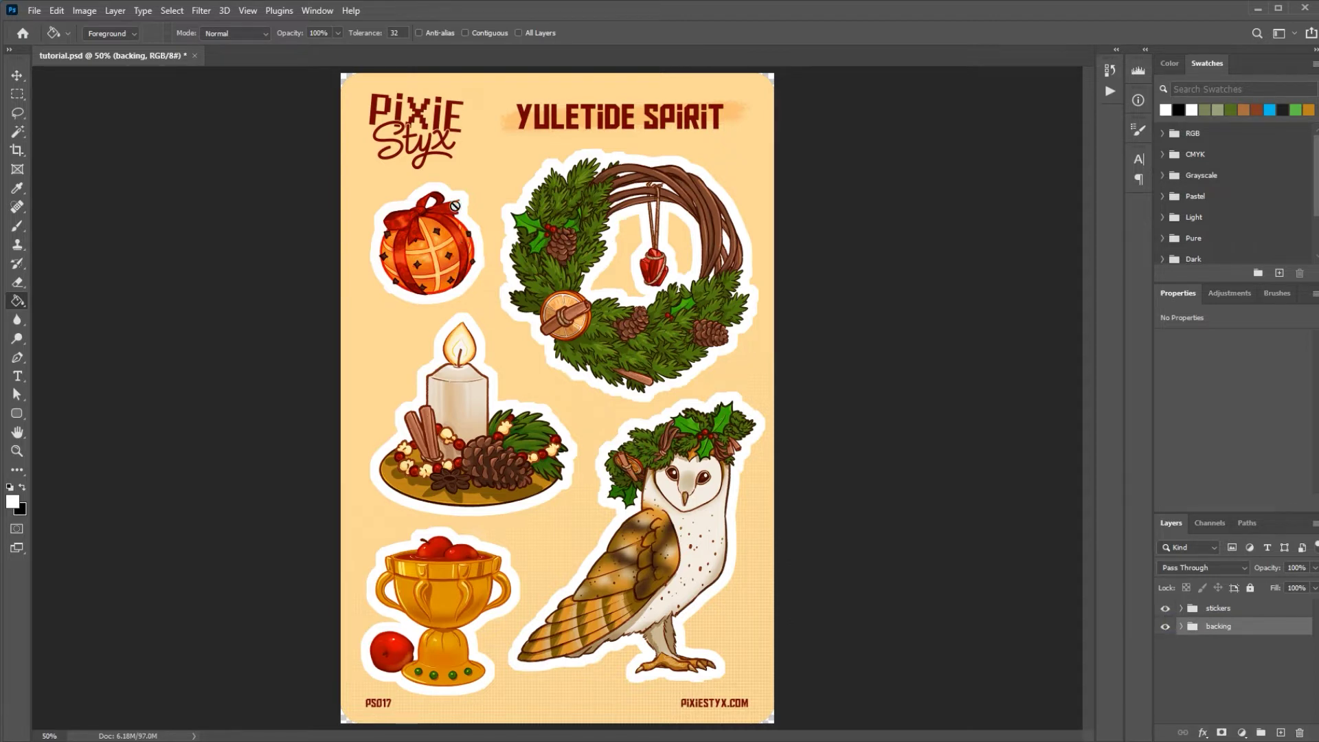
- Add a new layer above the stickers group and set up the Pencil tool with a 1 px size
{"action": "left_click", "coordinate": [1218, 609]}
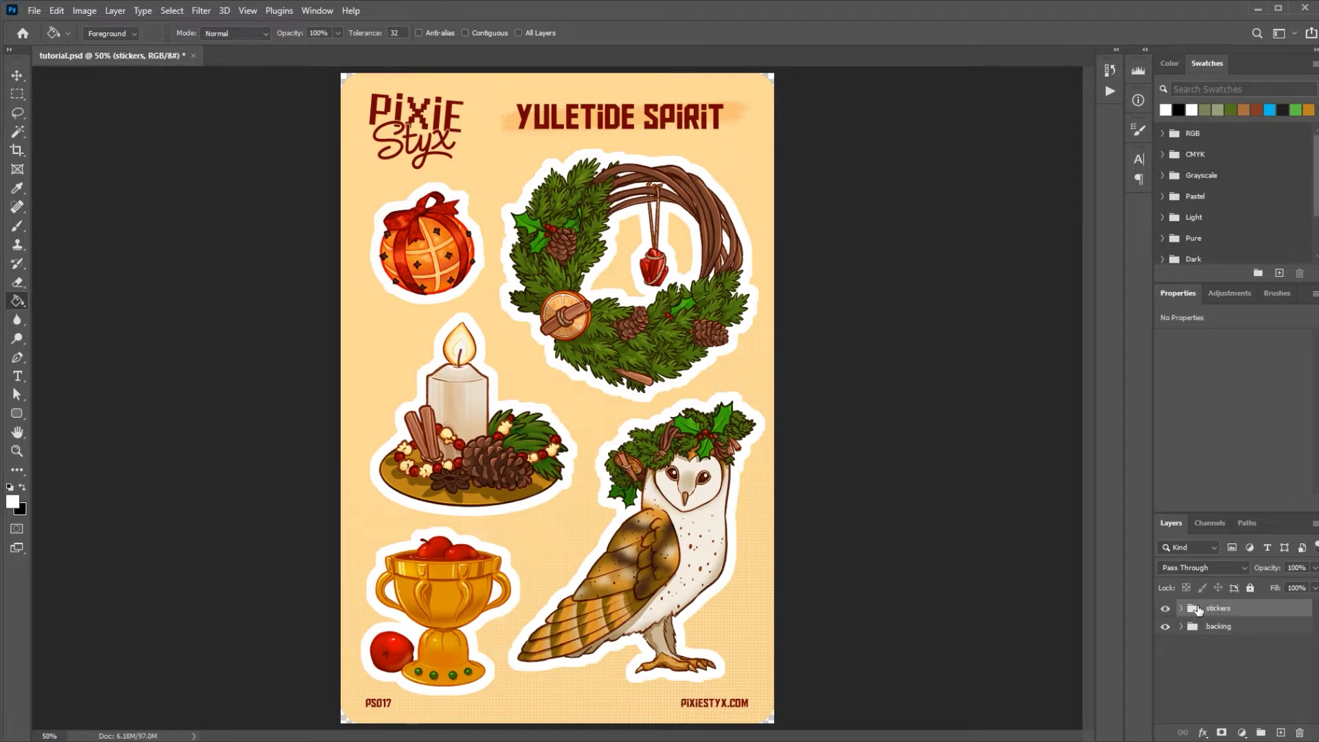
{"action": "left_click", "coordinate": [1281, 734]}
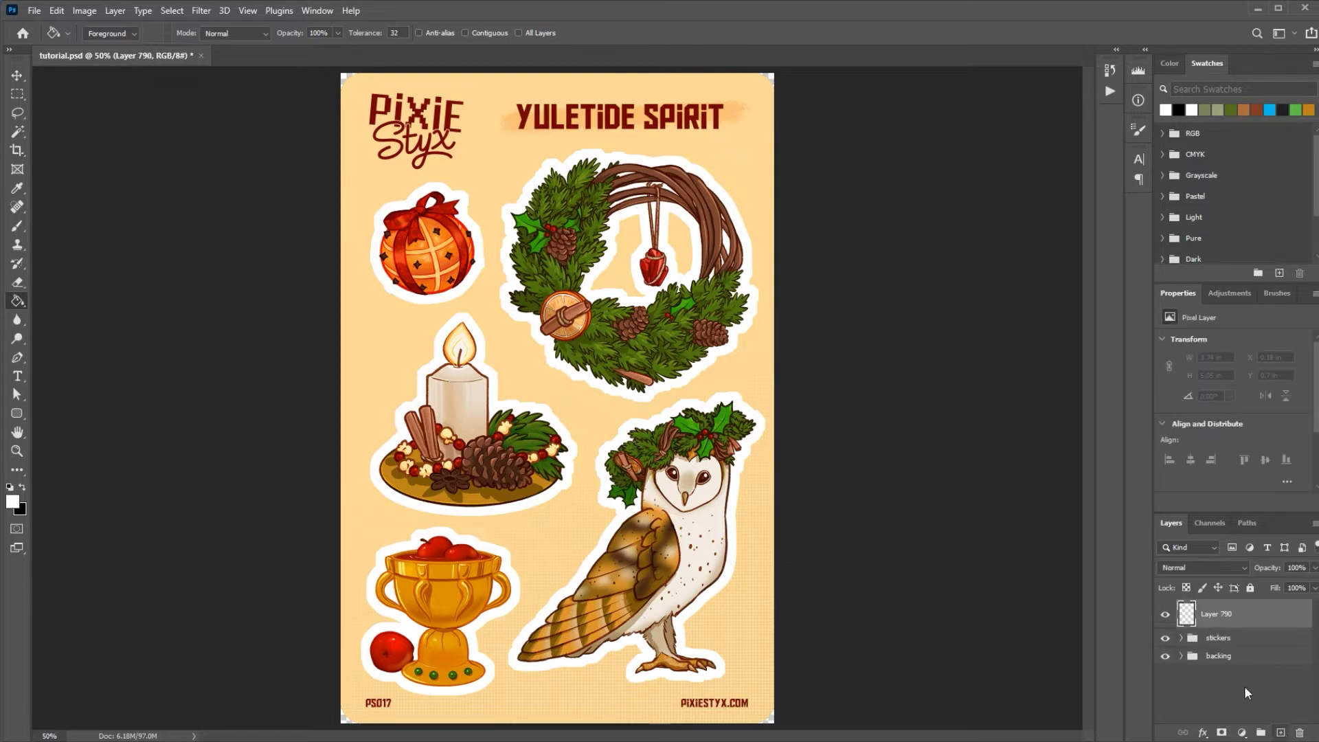
{"action": "left_click", "coordinate": [21, 226]}
{"action": "left_click", "coordinate": [68, 239]}
{"action": "left_click", "coordinate": [106, 33]}
{"action": "left_click_drag", "start_coordinate": [94, 80], "coordinate": [77, 79]}
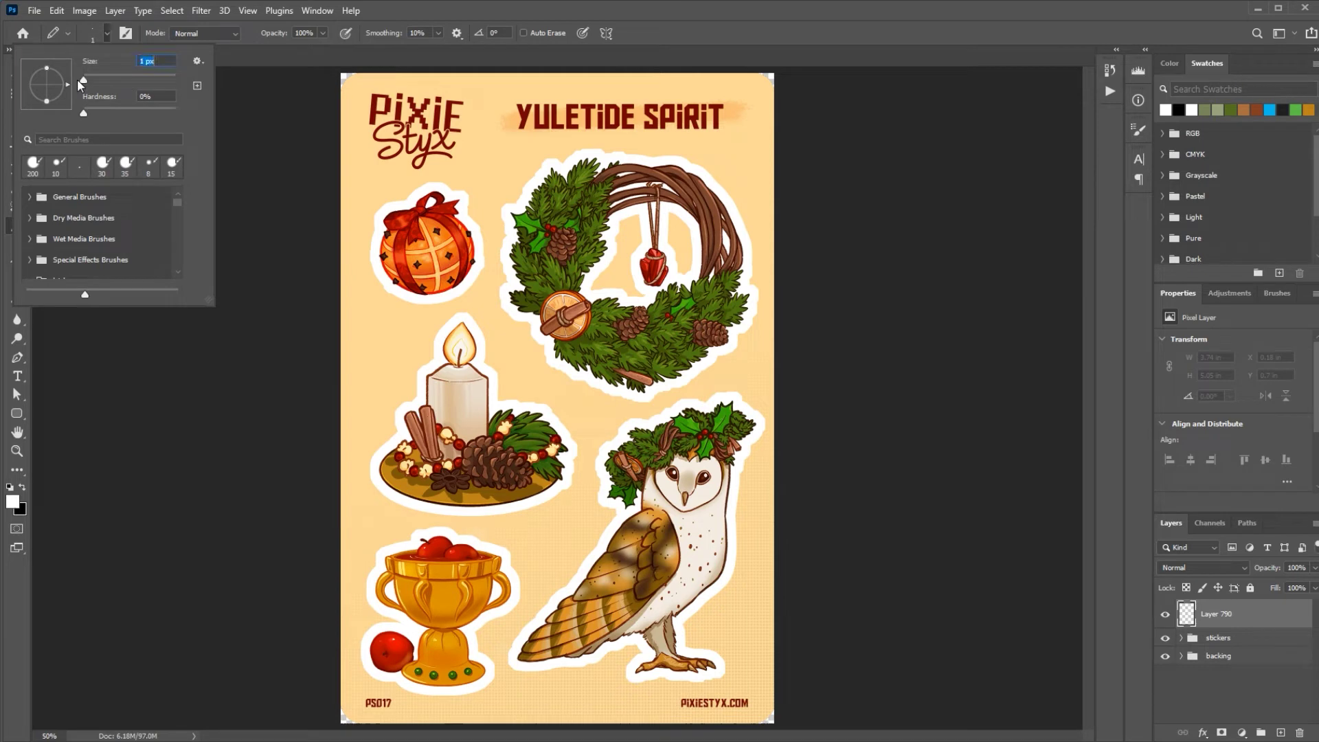
{"action": "left_click", "coordinate": [242, 99]}
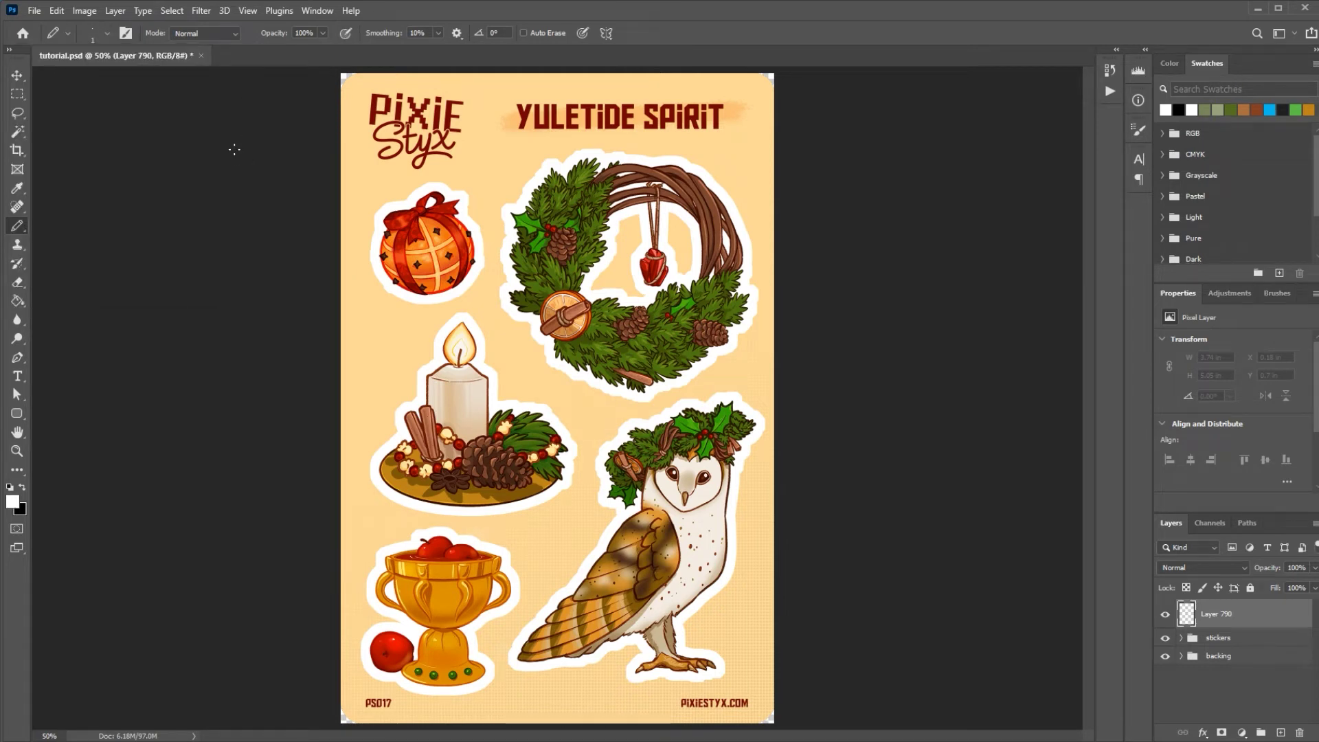
- Draw three black pixels in an L shape at the canvas's upper-left corner on the new layer
{"action": "left_click", "coordinate": [18, 451]}
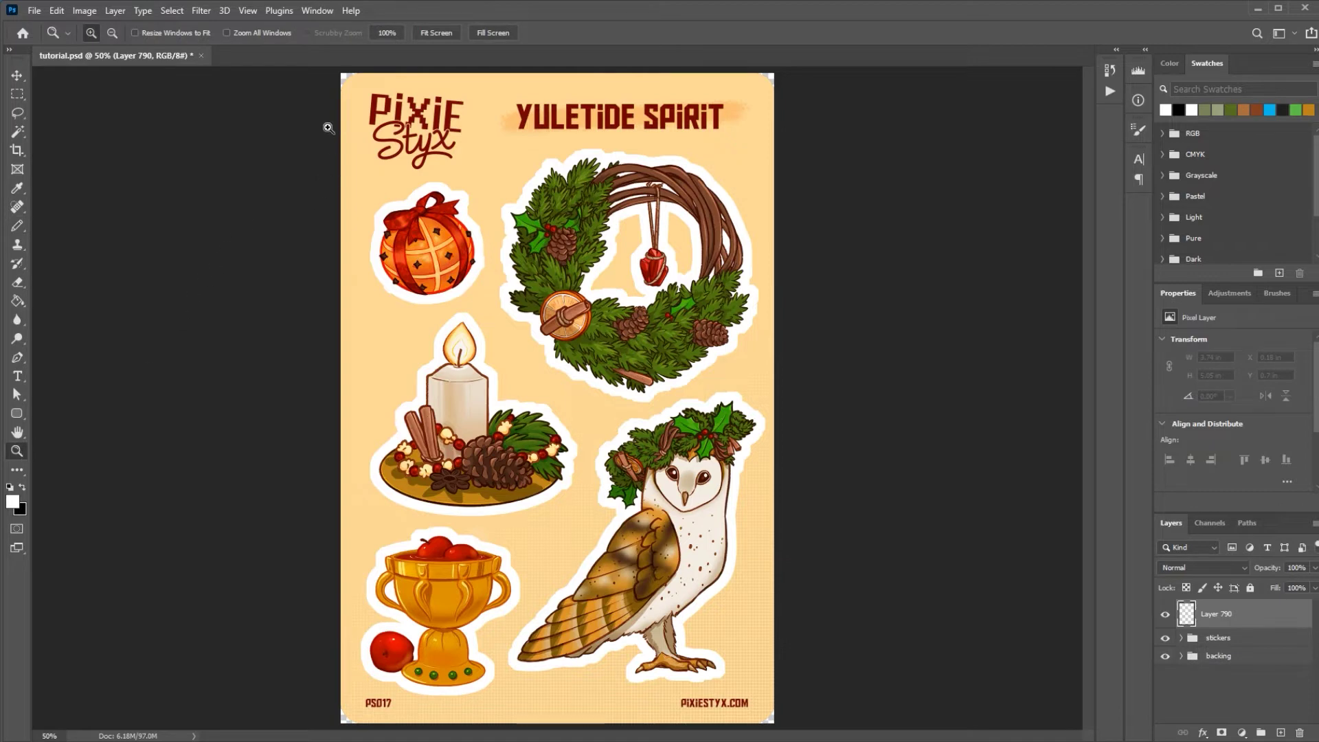
{"action": "left_click_drag", "start_coordinate": [341, 73], "coordinate": [356, 91]}
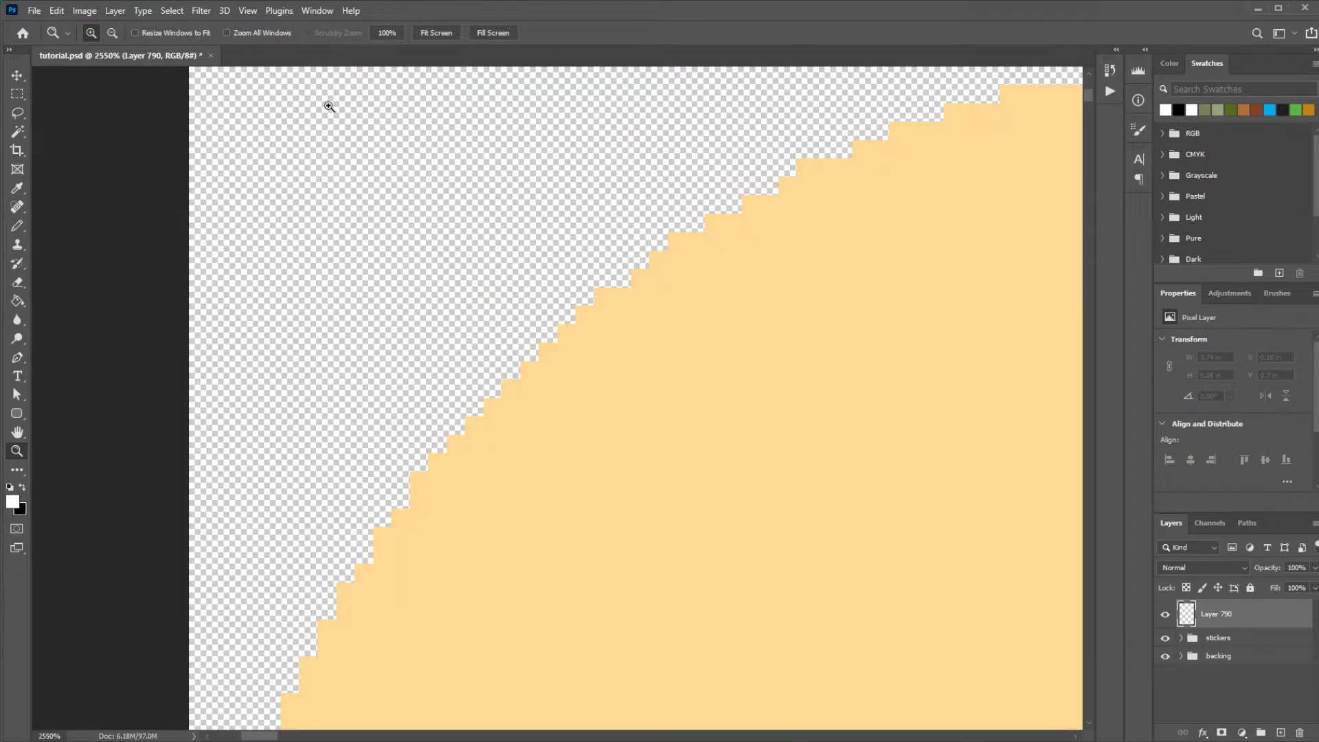
{"action": "mouse_move", "coordinate": [264, 141]}
{"action": "left_mouse_down"}
{"action": "mouse_move", "coordinate": [330, 295]}
{"action": "mouse_move", "coordinate": [373, 296]}
{"action": "left_mouse_up"}
{"action": "key", "text": "b"}
{"action": "key", "text": "x"}
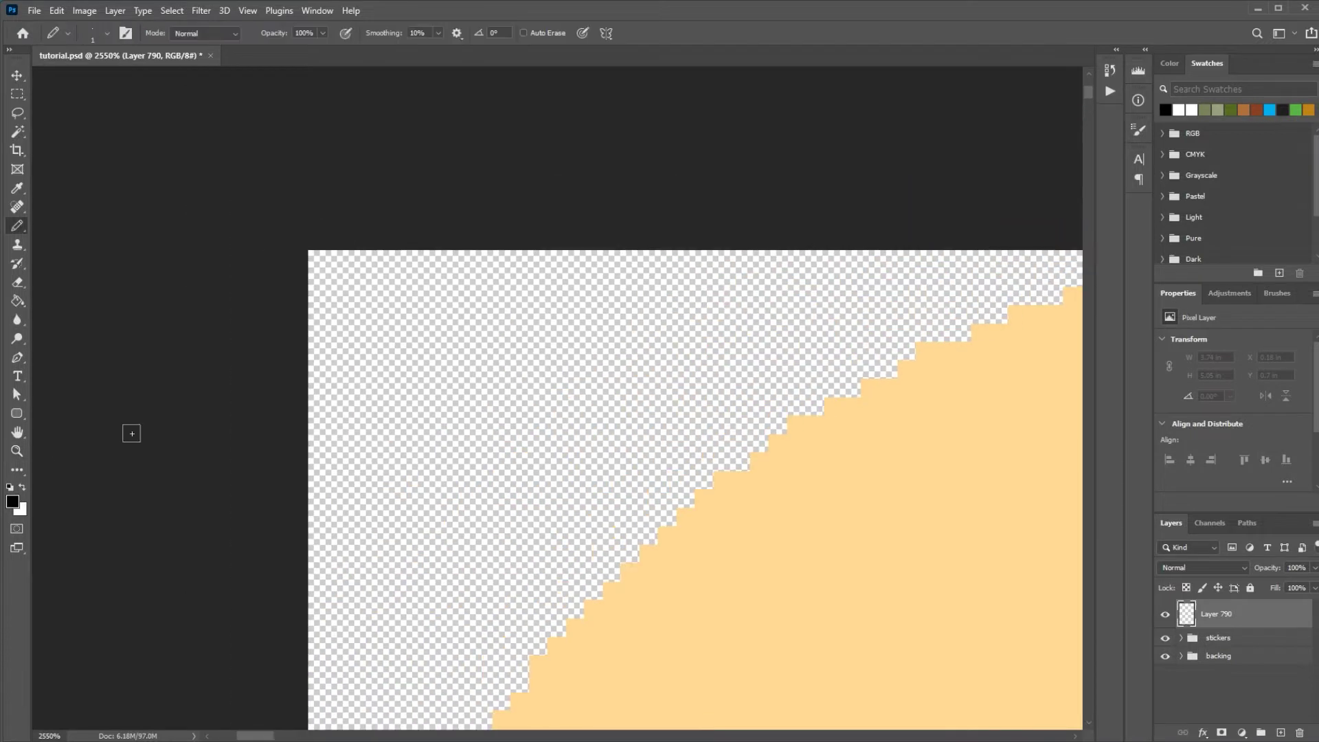
{"action": "left_click", "coordinate": [317, 259]}
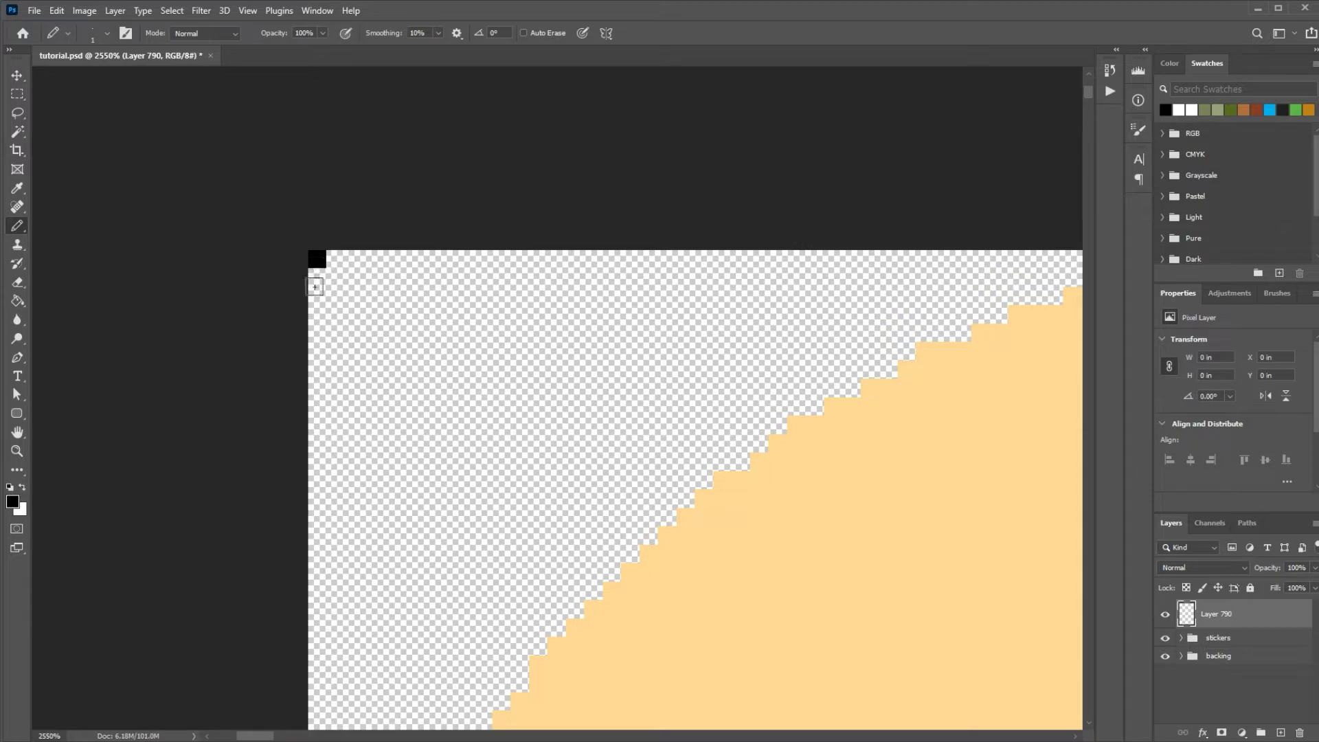
{"action": "left_click", "coordinate": [316, 278]}
{"action": "left_click", "coordinate": [336, 259]}
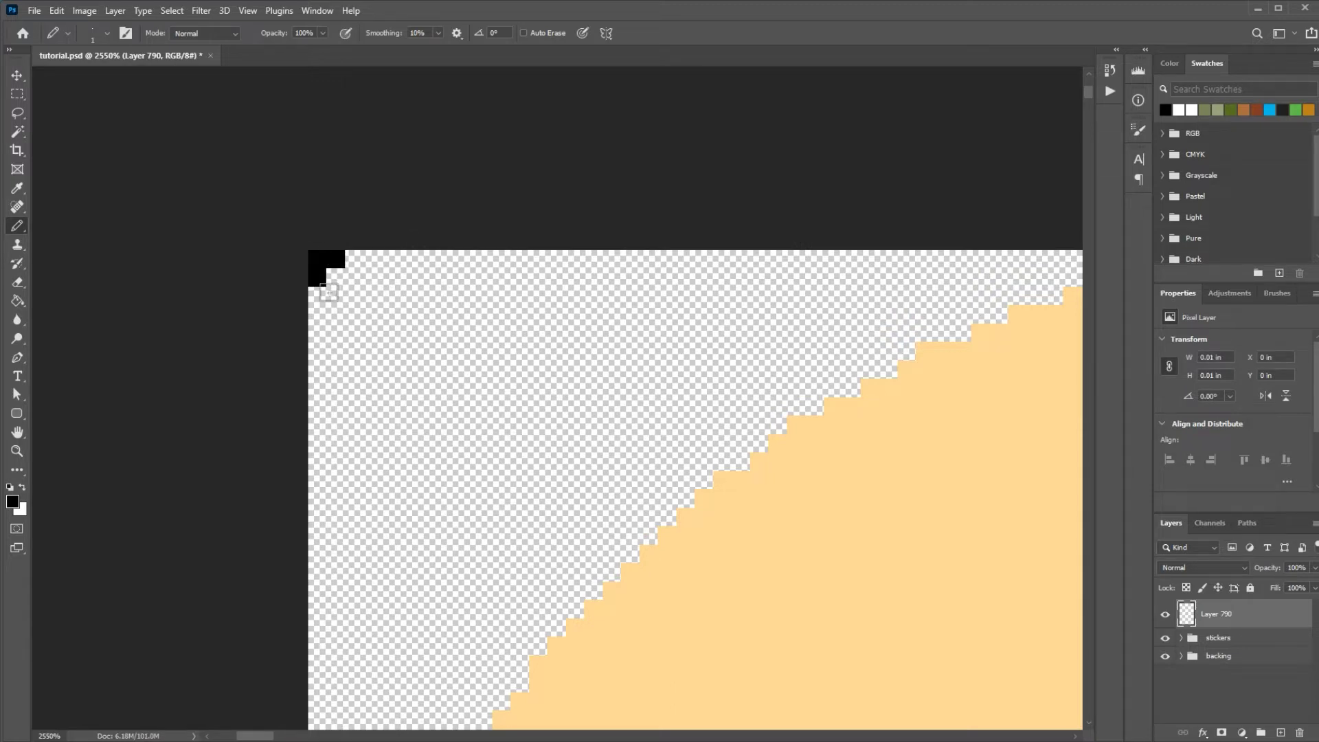
- Draw a matching three-pixel black L shape at the canvas's lower-right corner
{"action": "scroll", "coordinate": [732, 533], "scroll_direction": "down", "scroll_amount": 12}
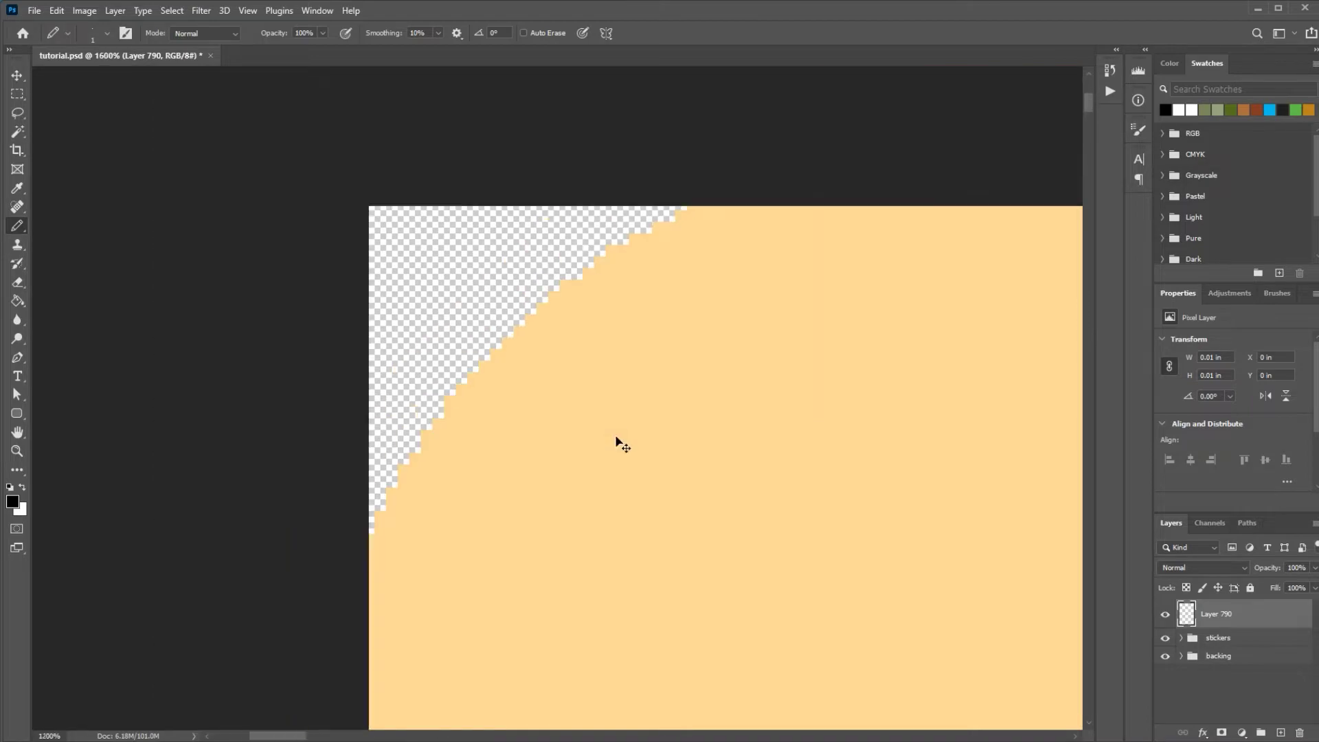
{"action": "left_click_drag", "start_coordinate": [749, 516], "coordinate": [737, 382]}
{"action": "key", "text": "z"}
{"action": "left_click_drag", "start_coordinate": [754, 617], "coordinate": [745, 589]}
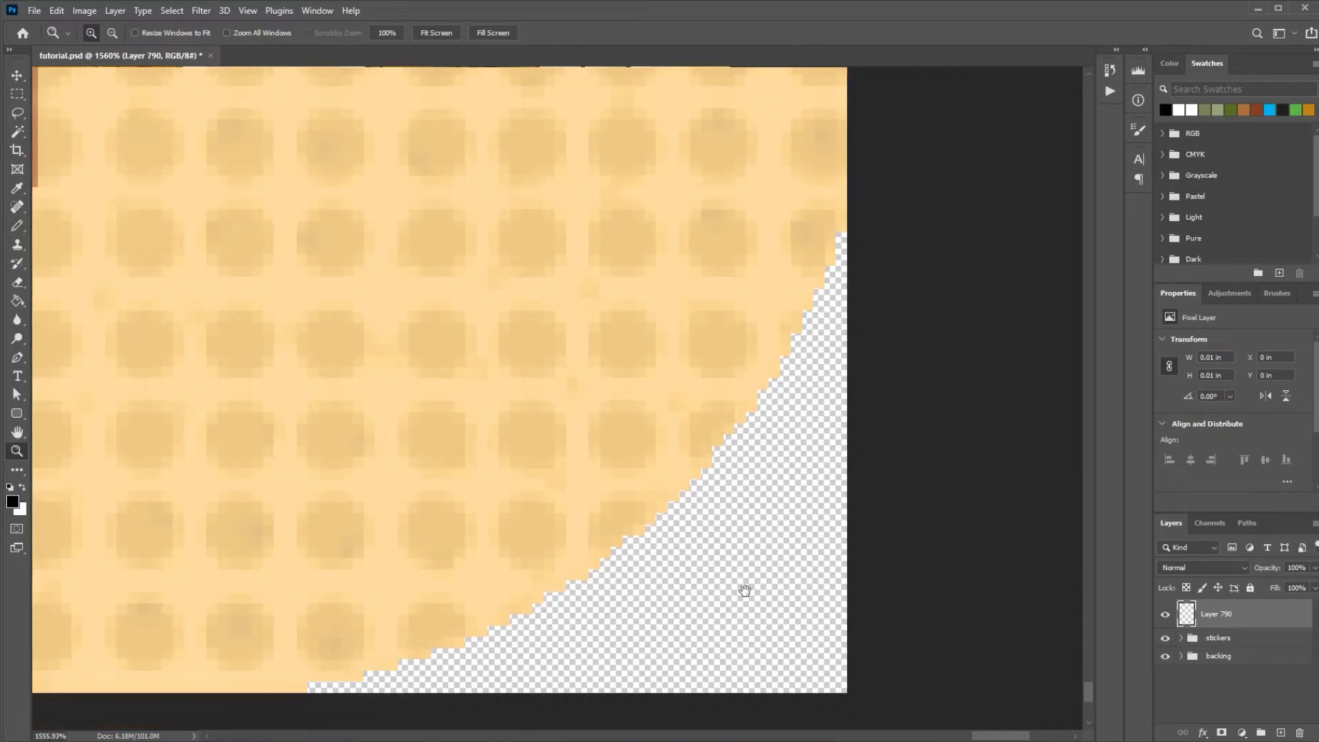
{"action": "key", "text": "b"}
{"action": "left_click_drag", "start_coordinate": [842, 688], "coordinate": [878, 689]}
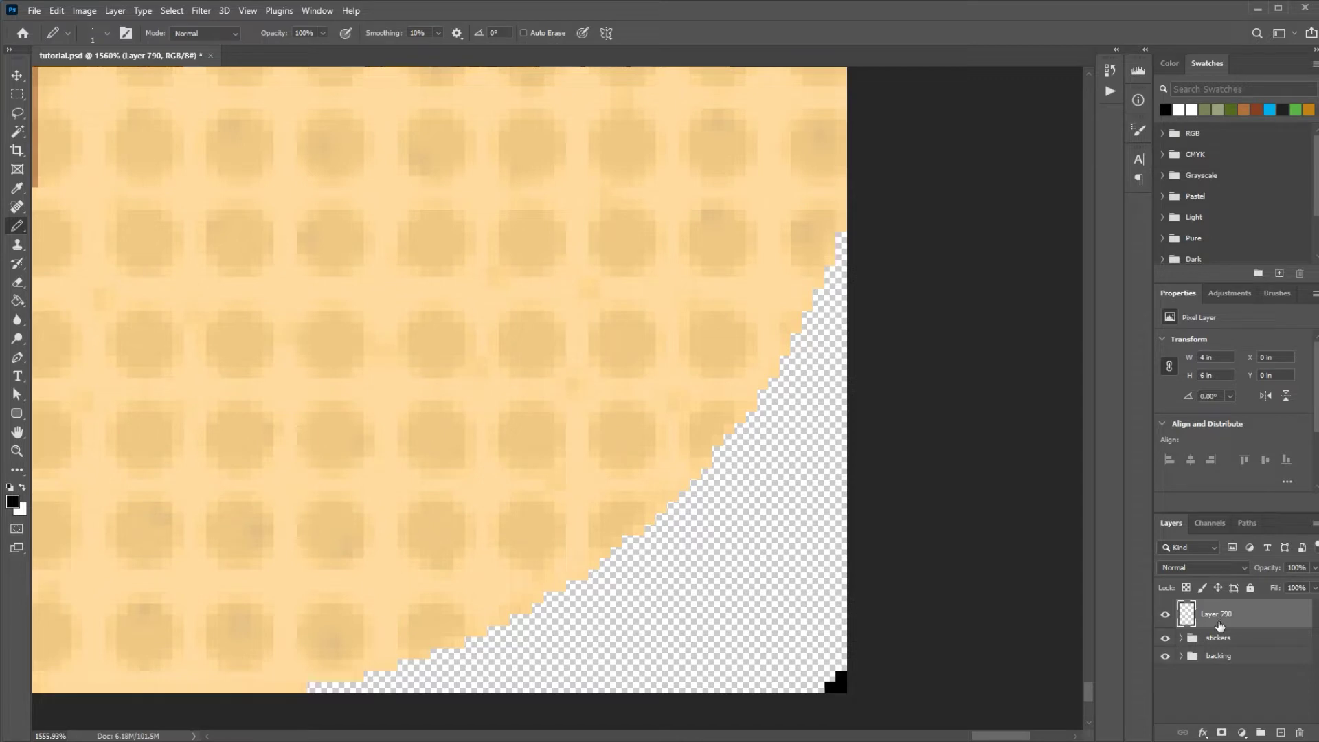
- Add a white (ffffff) Color Overlay effect to the layer holding the corner pixels
{"action": "left_click", "coordinate": [1202, 733]}
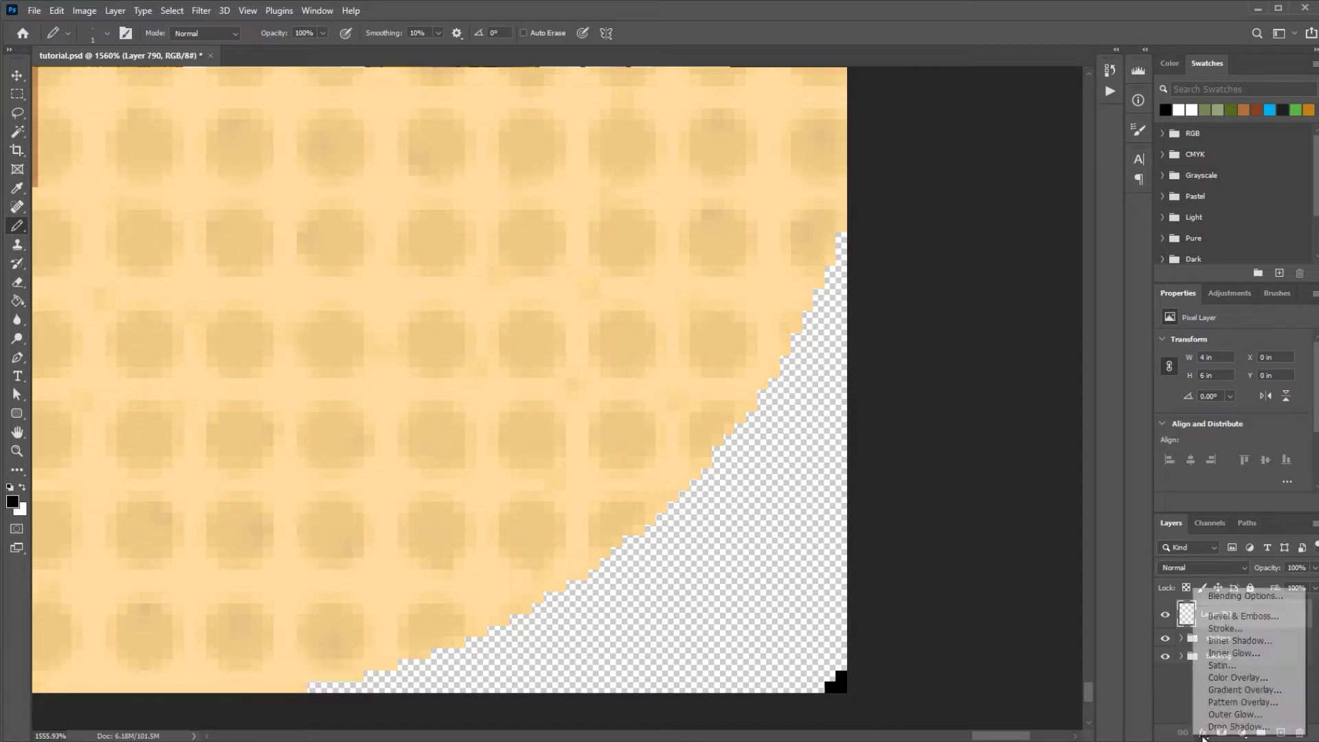
{"action": "left_click", "coordinate": [1228, 679]}
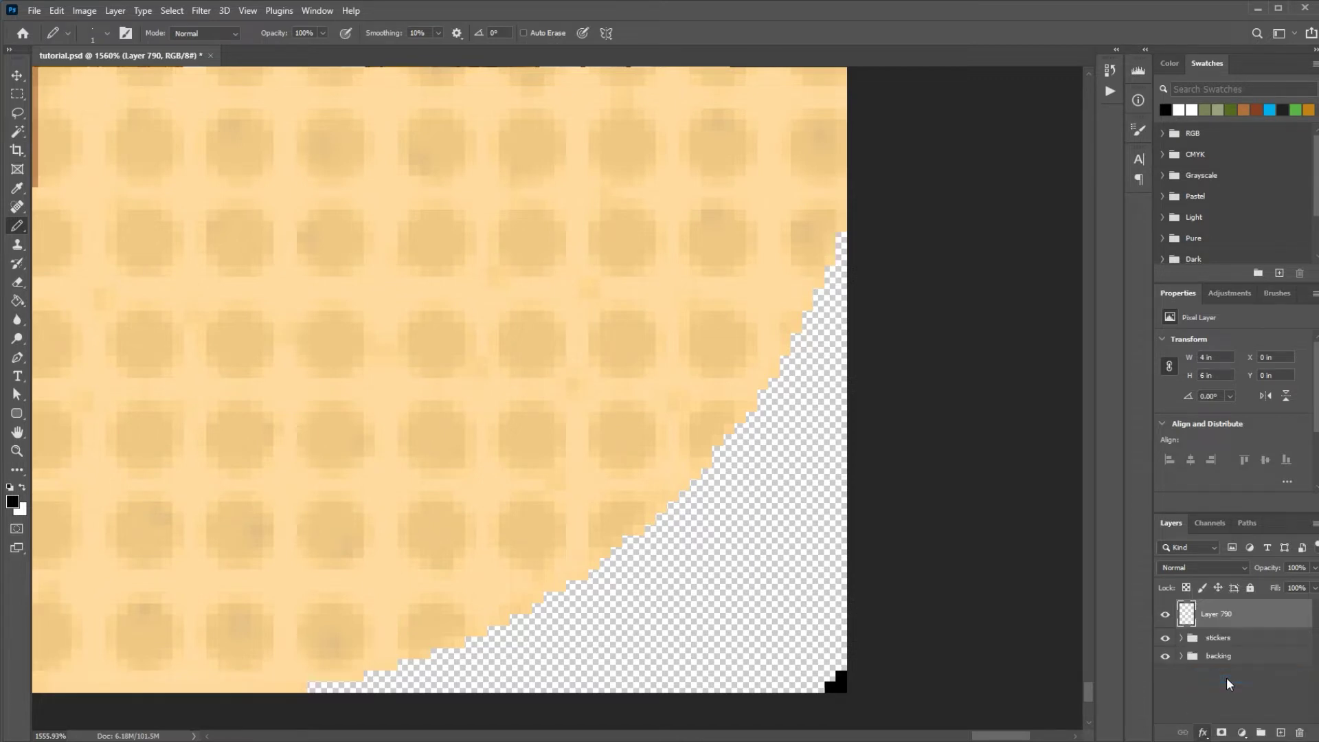
{"action": "left_click", "coordinate": [1086, 315]}
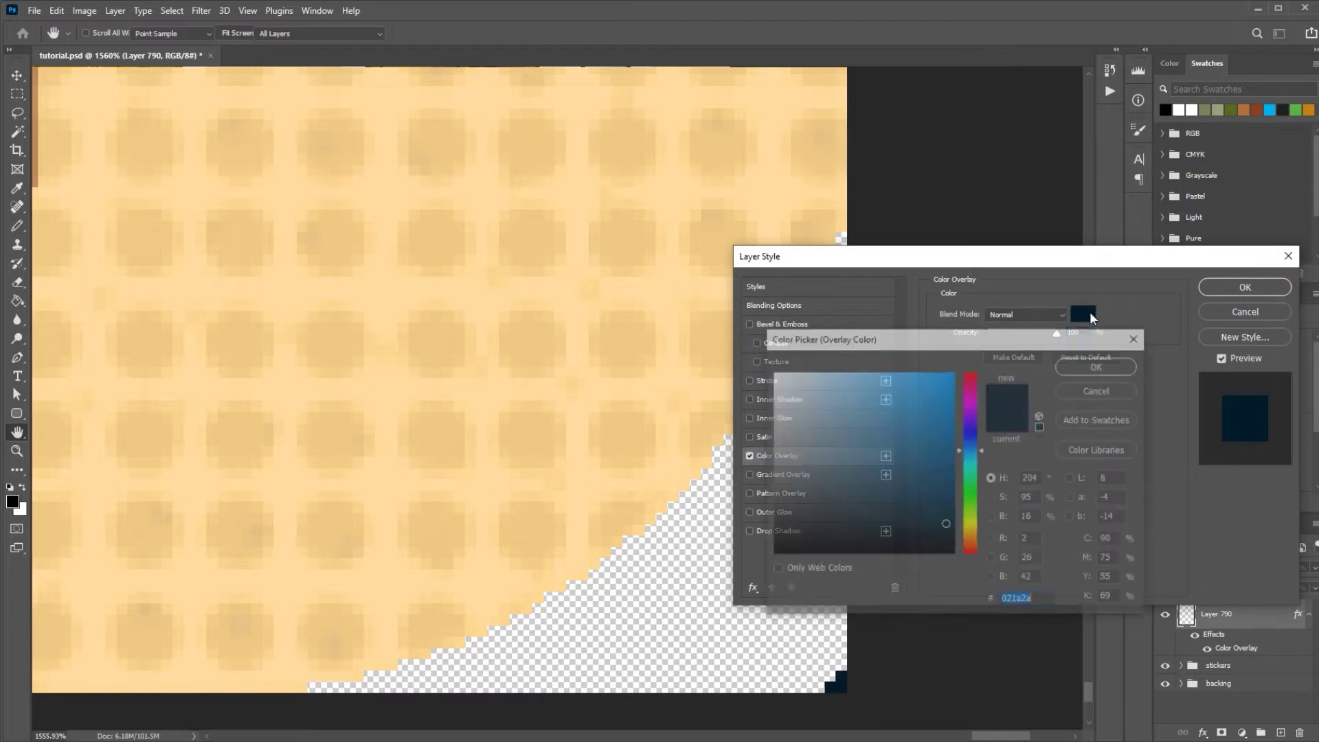
{"action": "type", "text": "ffffff"}
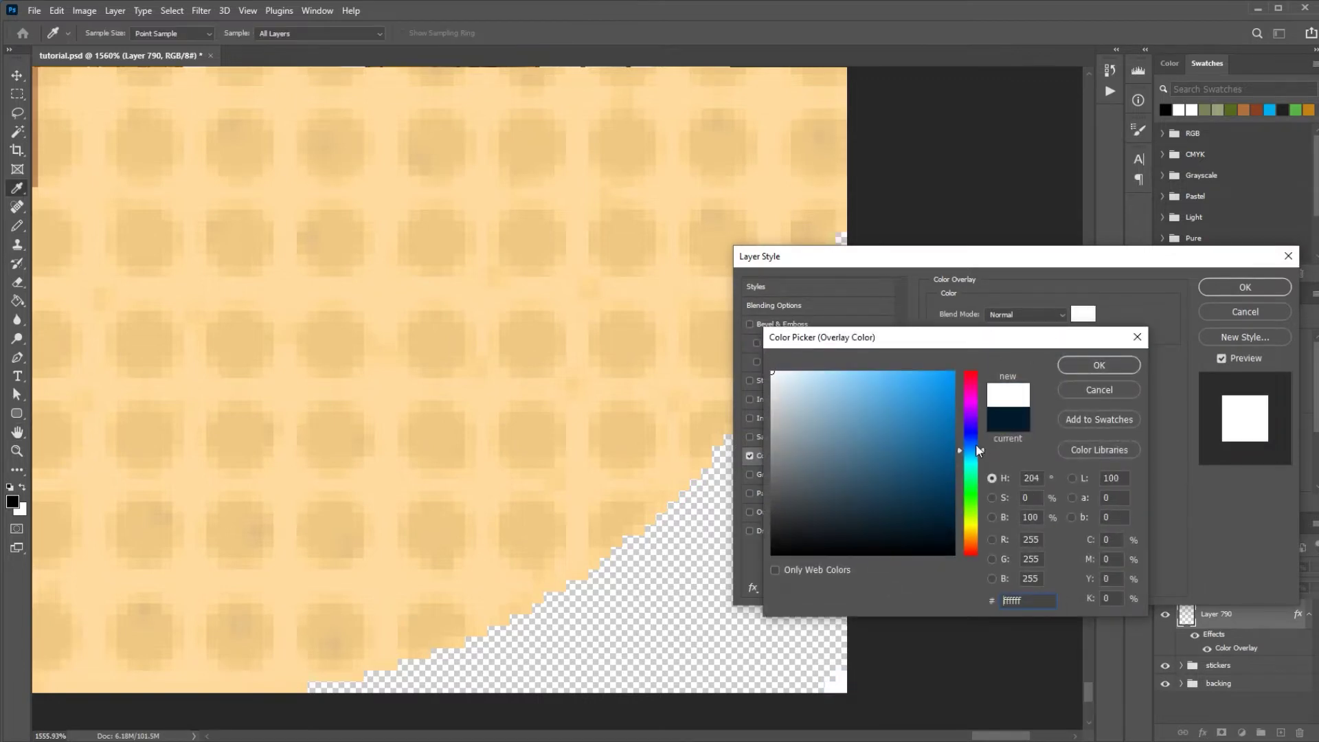
{"action": "left_click", "coordinate": [1115, 365]}
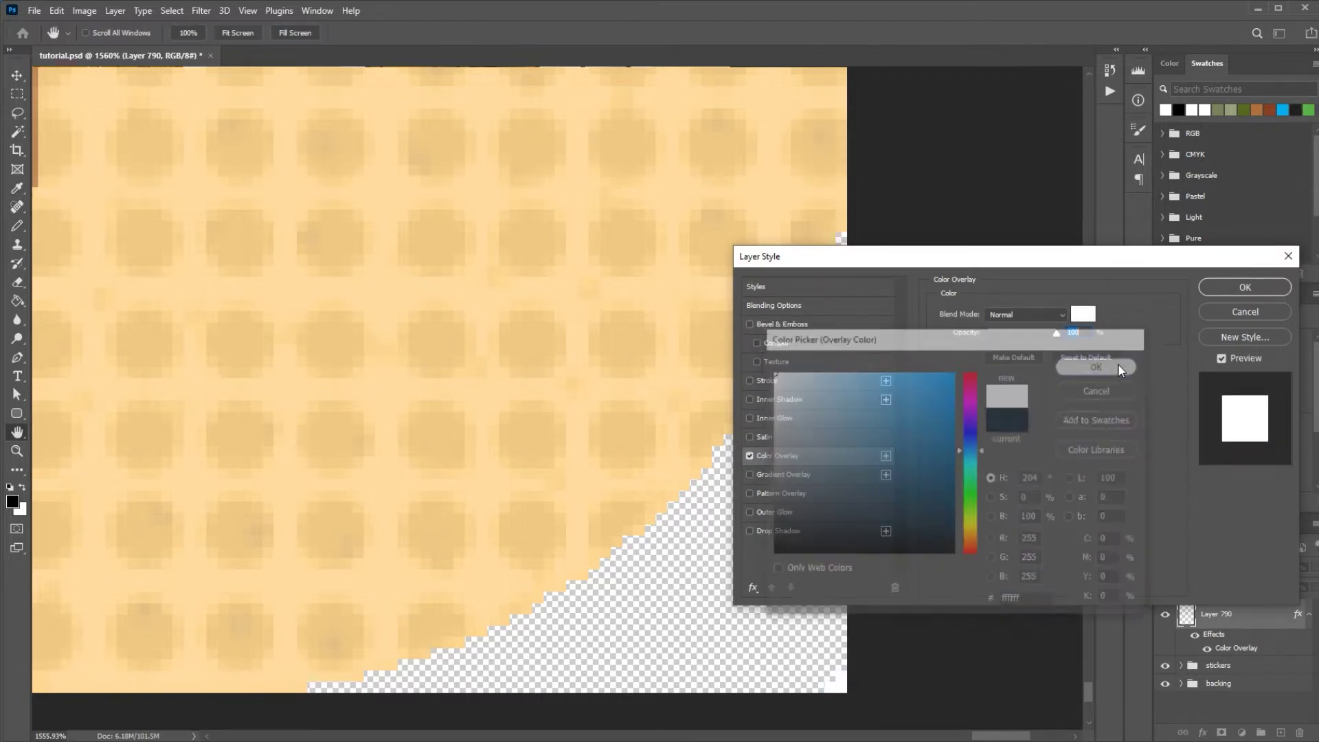
{"action": "left_click", "coordinate": [1244, 287]}
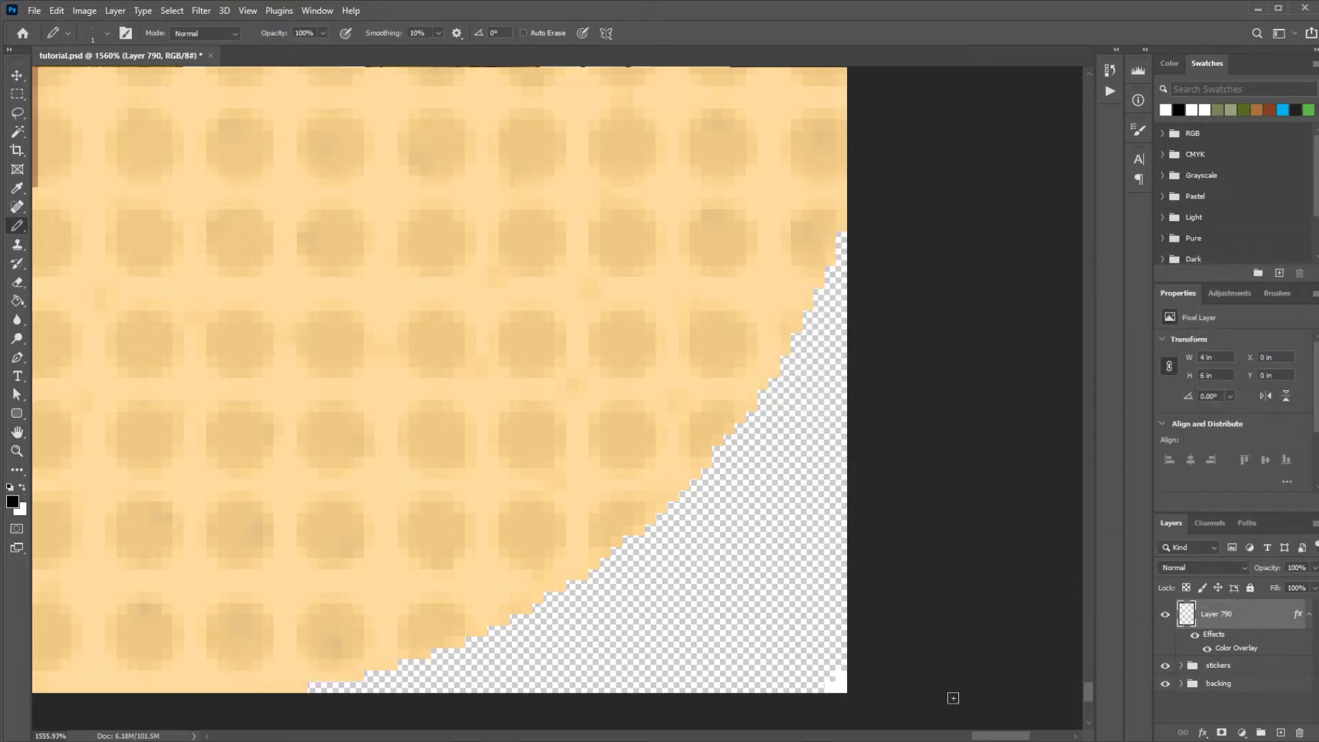
- Toggle the corner layer's effects off and on to compare the pixels with and without the overlay
{"action": "left_click", "coordinate": [1195, 635]}
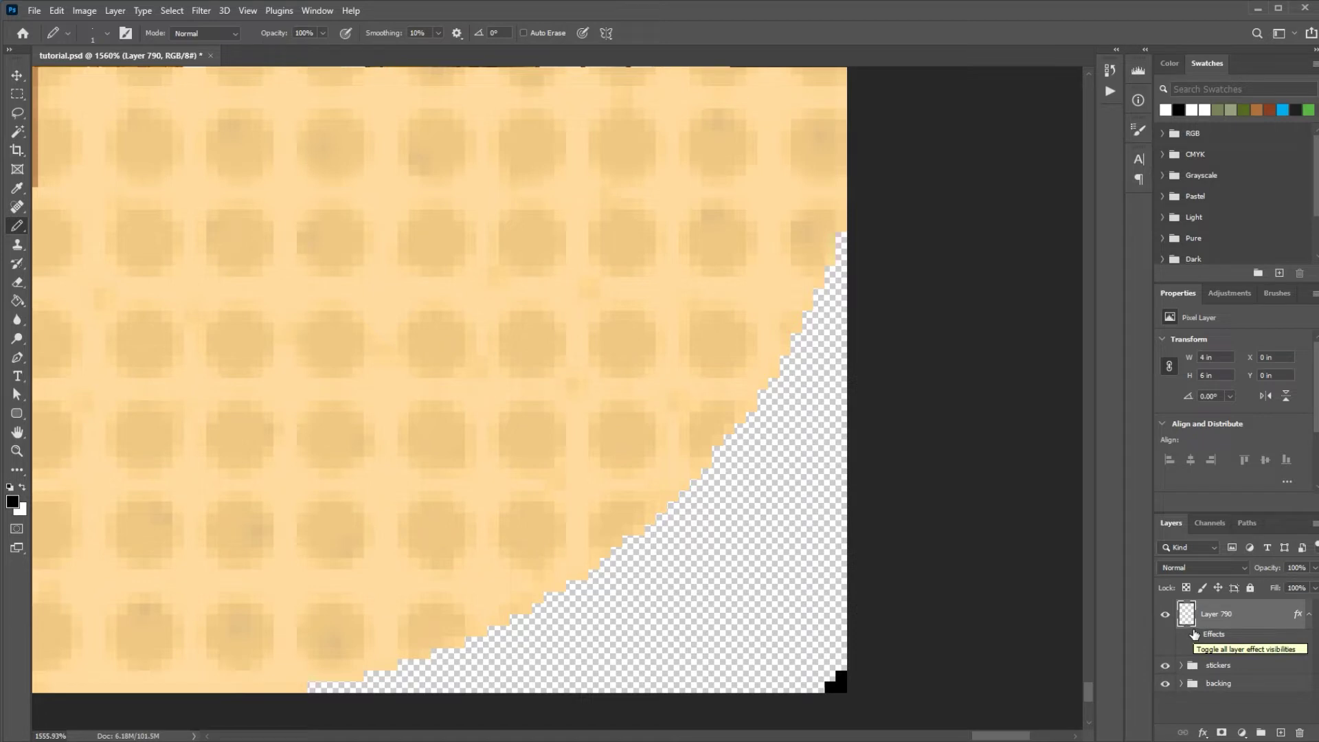
{"action": "left_click", "coordinate": [1194, 635]}
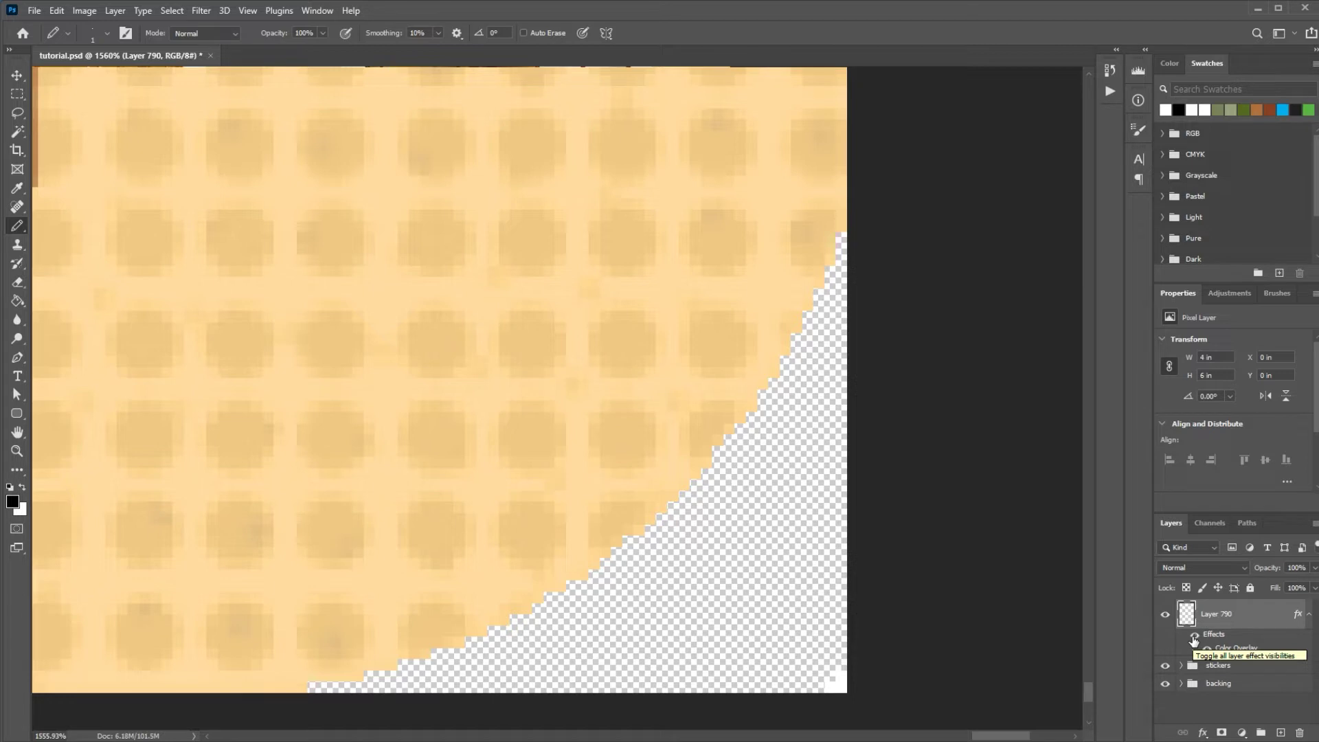
{"action": "key", "text": "ctrl+0"}
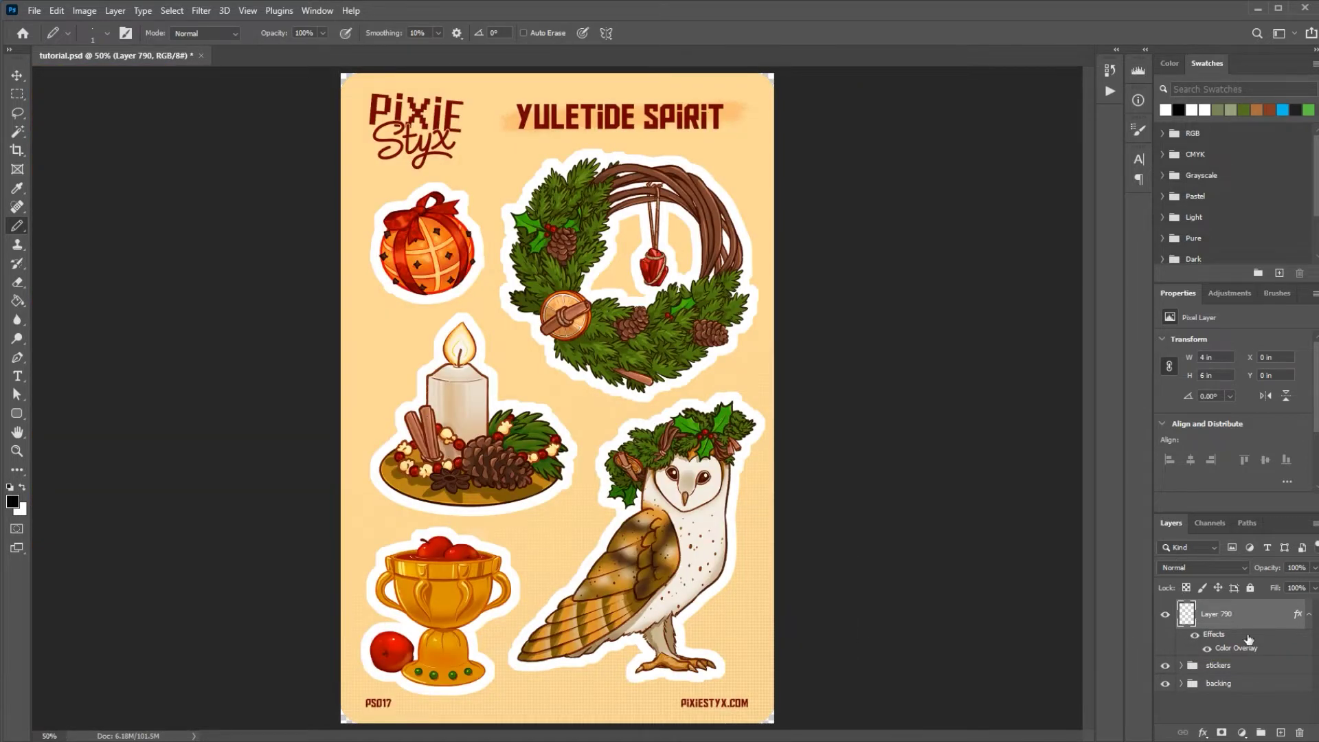
- Rename the corner pixel layer as corners
{"action": "double_click", "coordinate": [1223, 622]}
{"action": "type", "text": "corners"}
{"action": "key", "text": "Return"}
- Hide the corners layer and the stickers group, keeping only the backing group visible
{"action": "left_click", "coordinate": [1165, 614]}
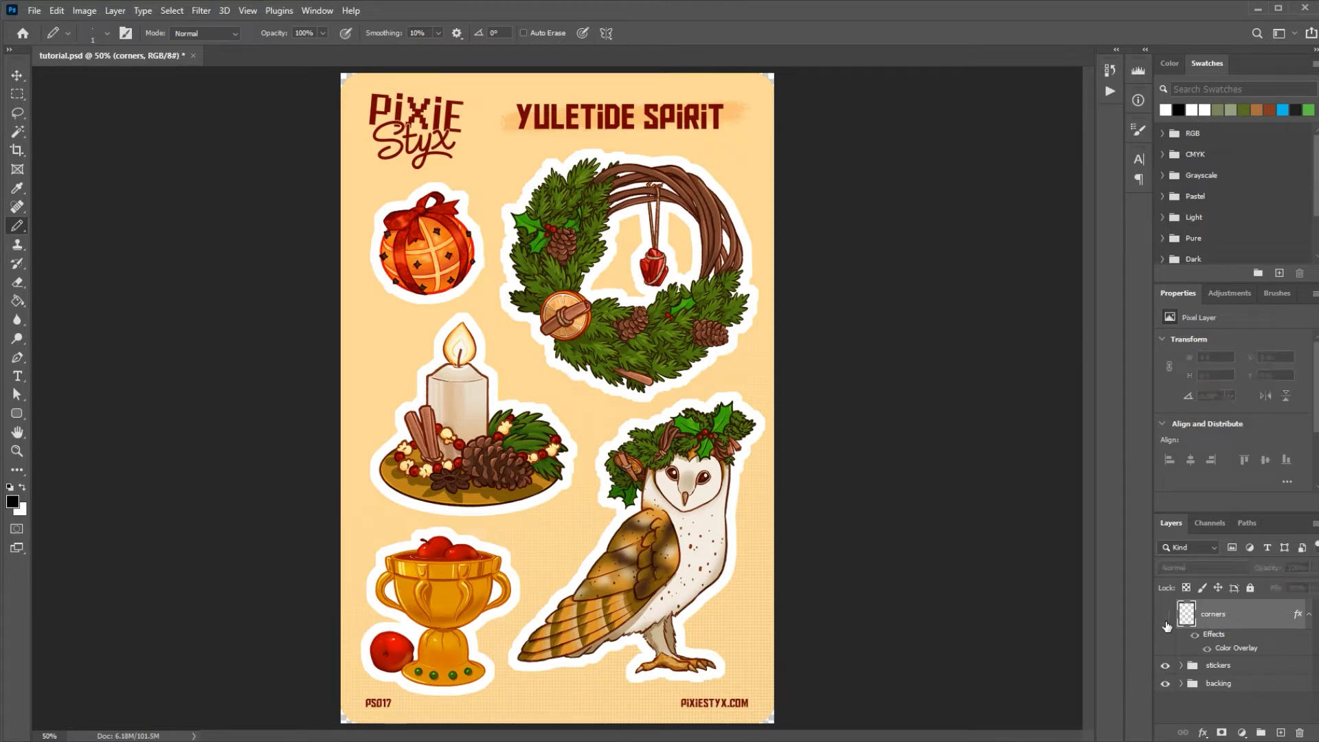
{"action": "left_click", "coordinate": [1166, 666]}
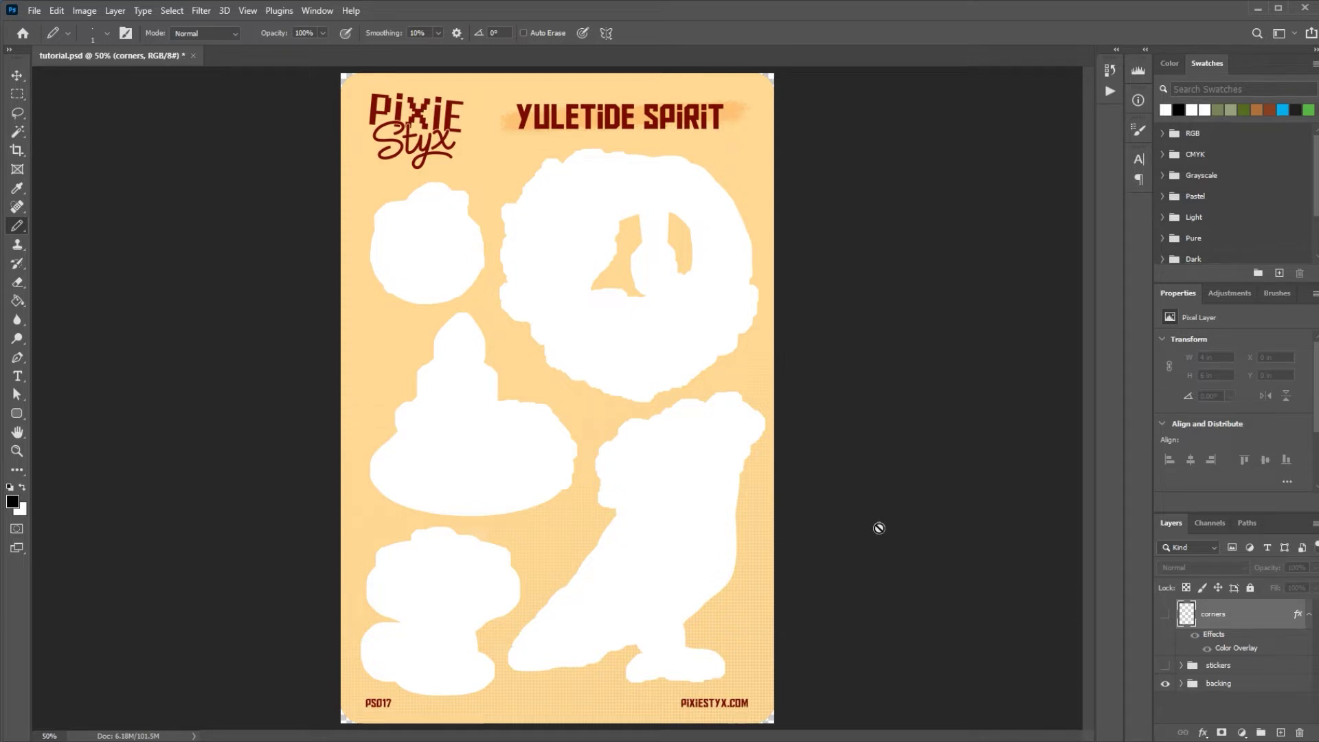
{"action": "left_click", "coordinate": [1167, 665]}
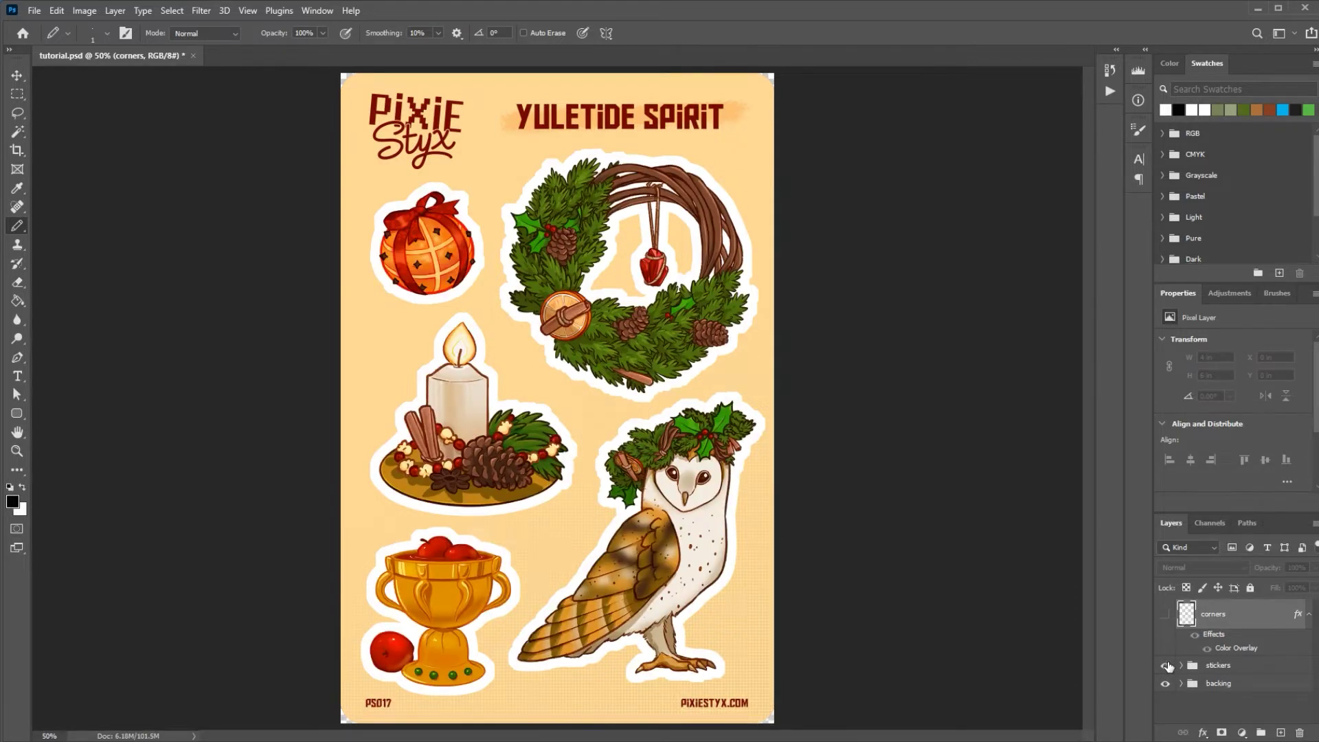
{"action": "left_click", "coordinate": [1165, 684]}
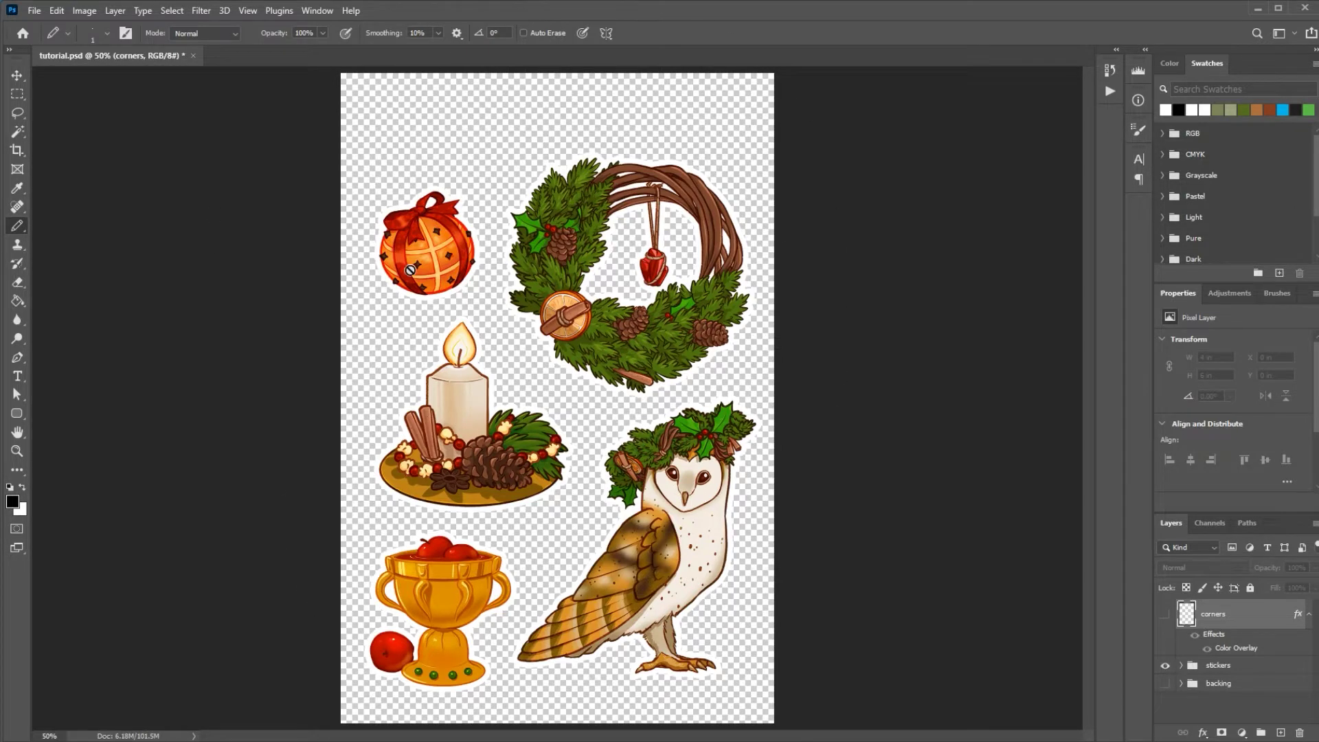
{"action": "left_click_drag", "start_coordinate": [1166, 665], "coordinate": [1165, 683]}
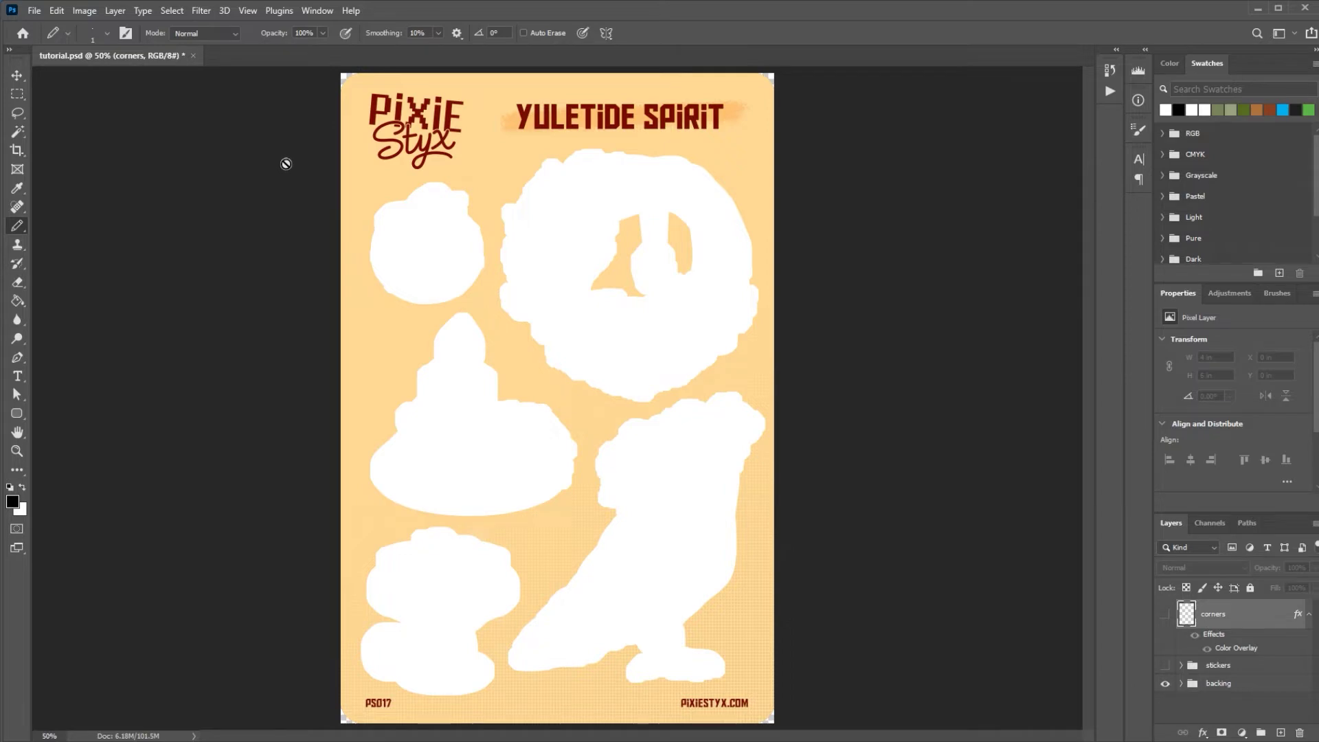
- Save the backing-only artwork as a PNG copy in the PS017-Yule folder with the smallest file size option
{"action": "left_click", "coordinate": [34, 11]}
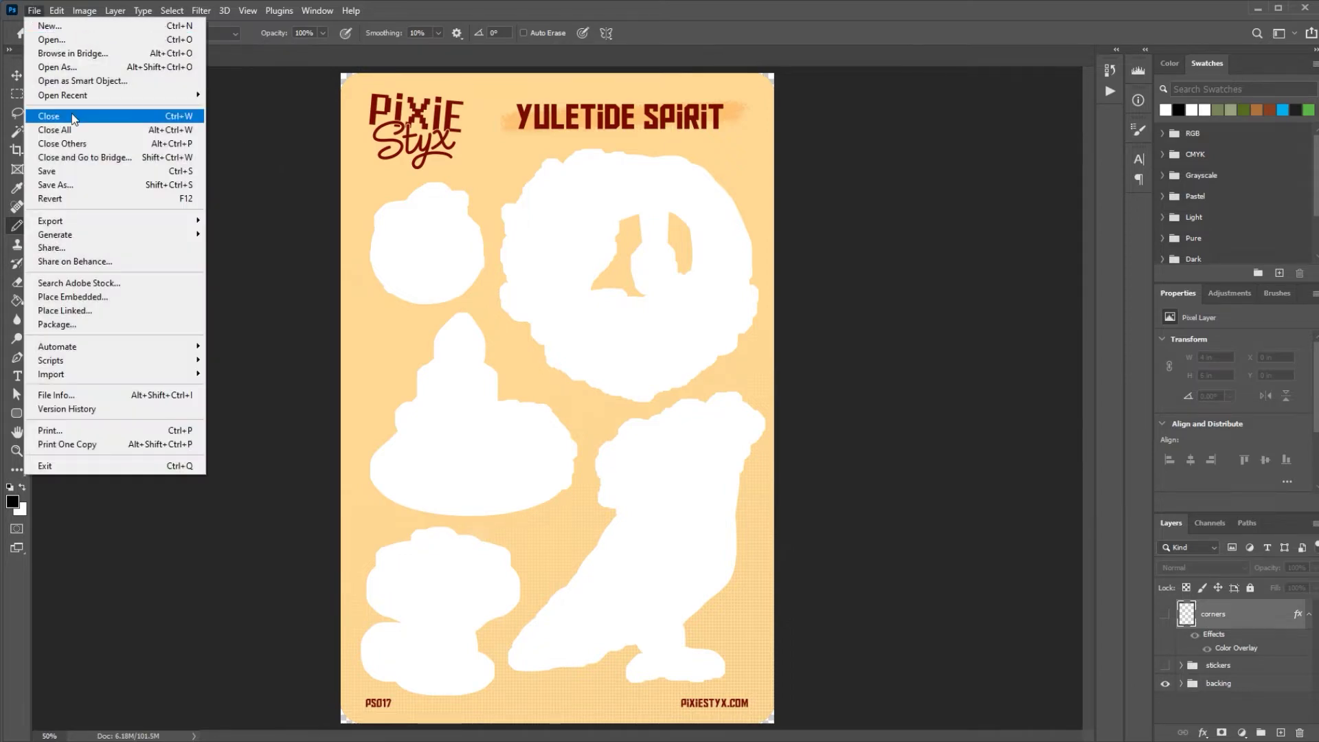
{"action": "left_click", "coordinate": [63, 187]}
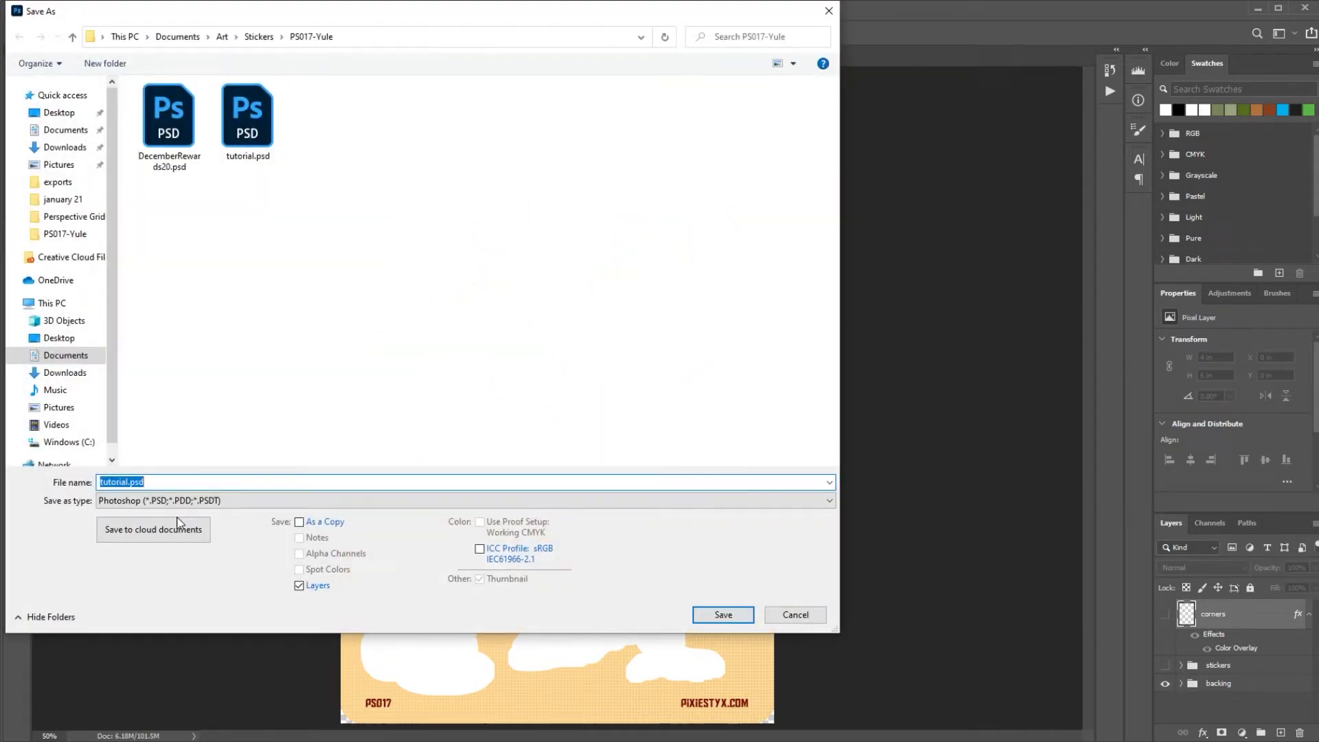
{"action": "left_click", "coordinate": [151, 498]}
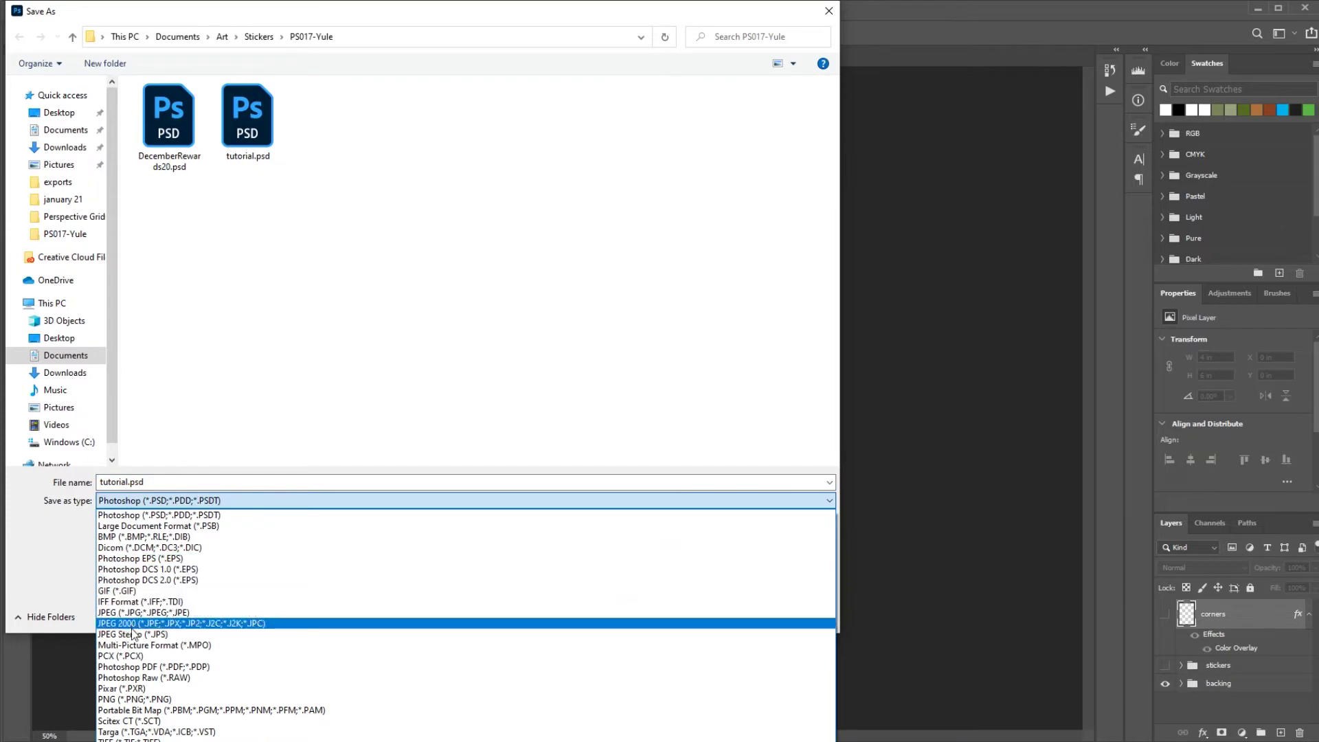
{"action": "left_click", "coordinate": [137, 699]}
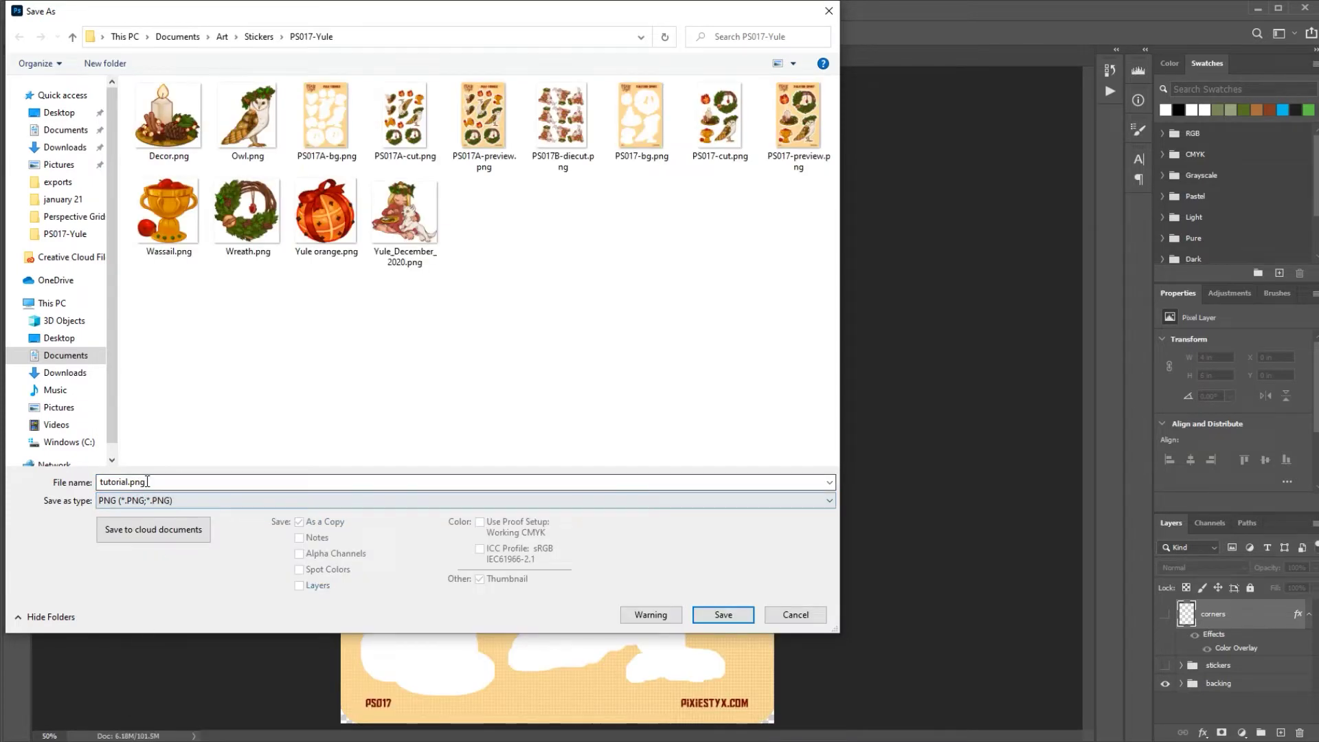
{"action": "key", "text": "Return"}
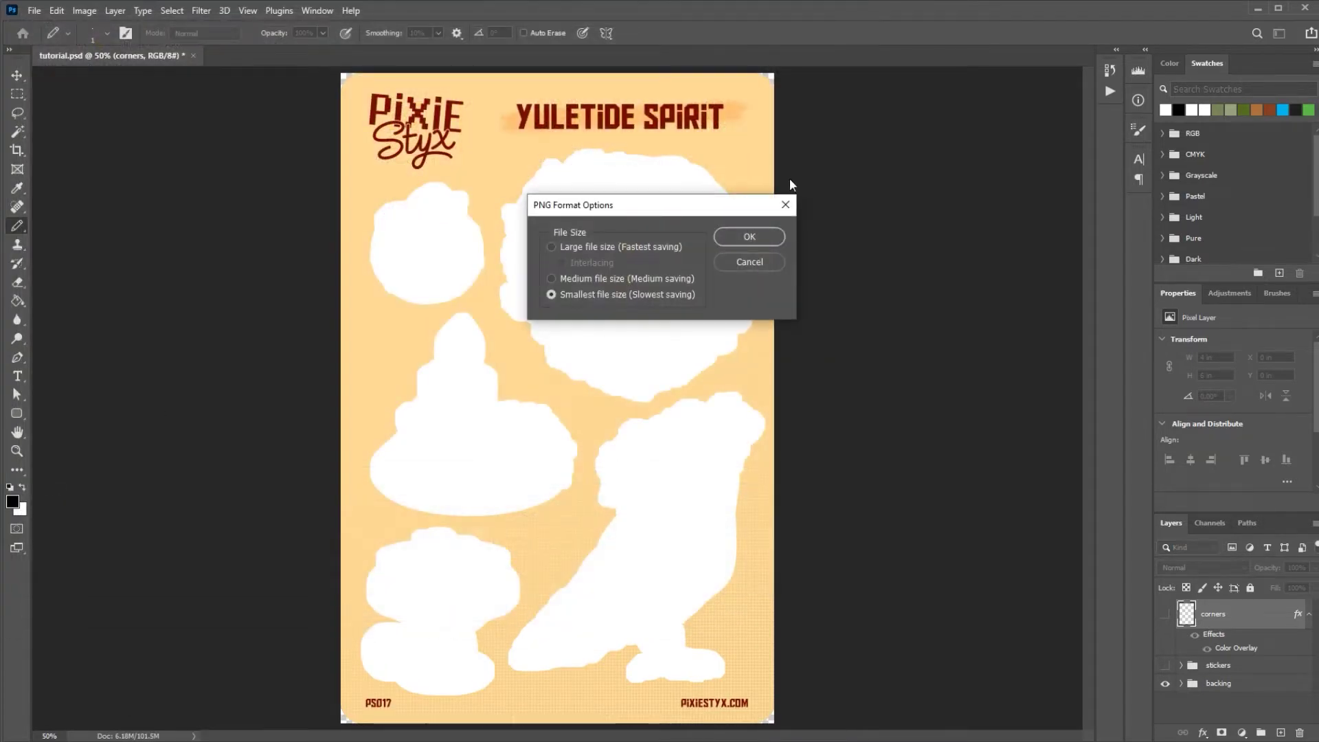
{"action": "left_click", "coordinate": [749, 236]}
- Hide the backing group and show the stickers group together with the corners layer
{"action": "left_click", "coordinate": [1165, 683]}
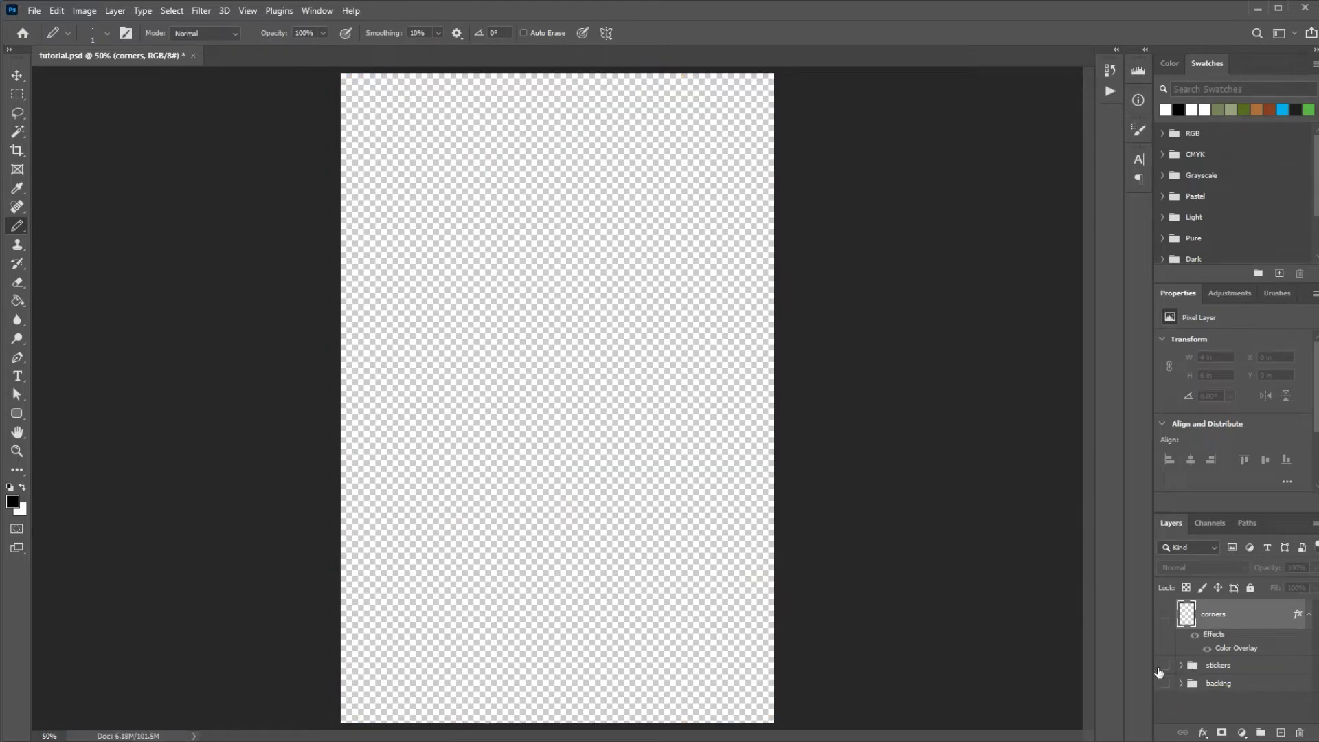
{"action": "left_click", "coordinate": [1165, 666]}
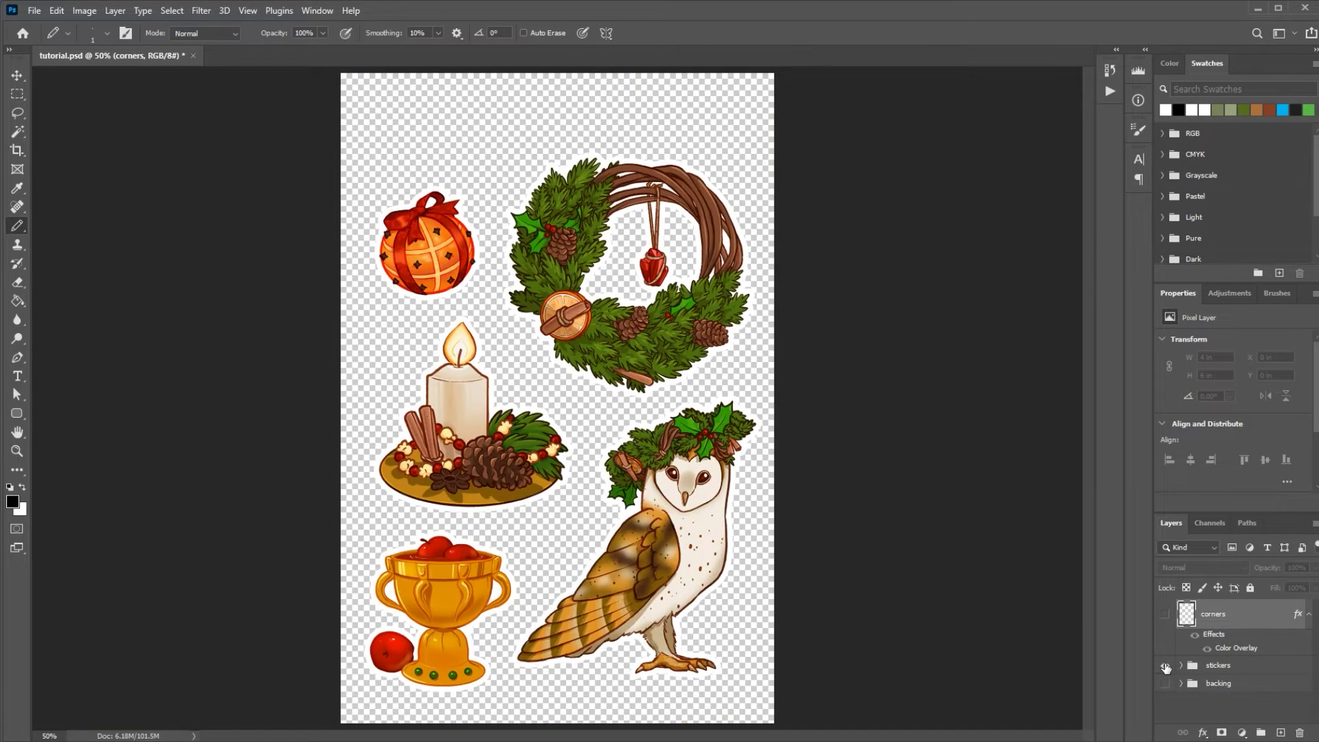
{"action": "left_click", "coordinate": [1166, 617]}
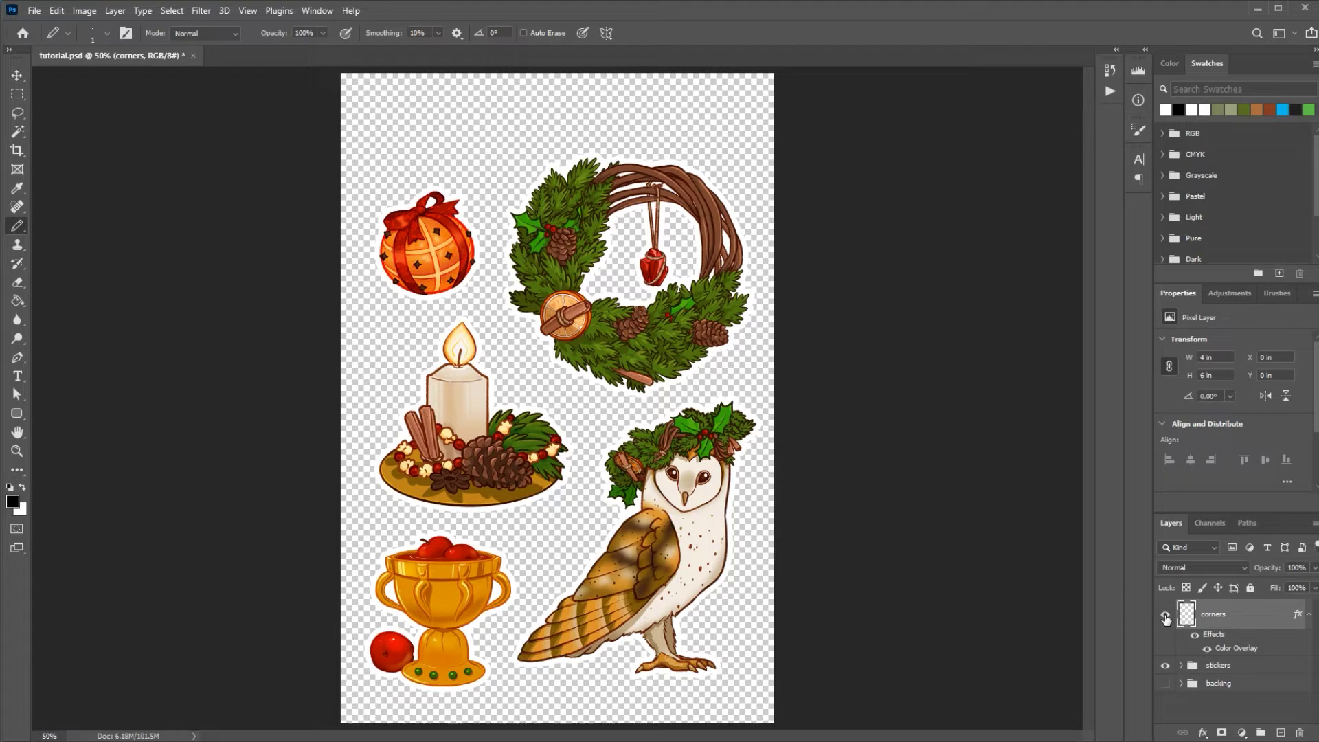
- Save the stickers and corners artwork as a PNG named yule-cut.png in the PS017-Yule folder
{"action": "left_click", "coordinate": [34, 11]}
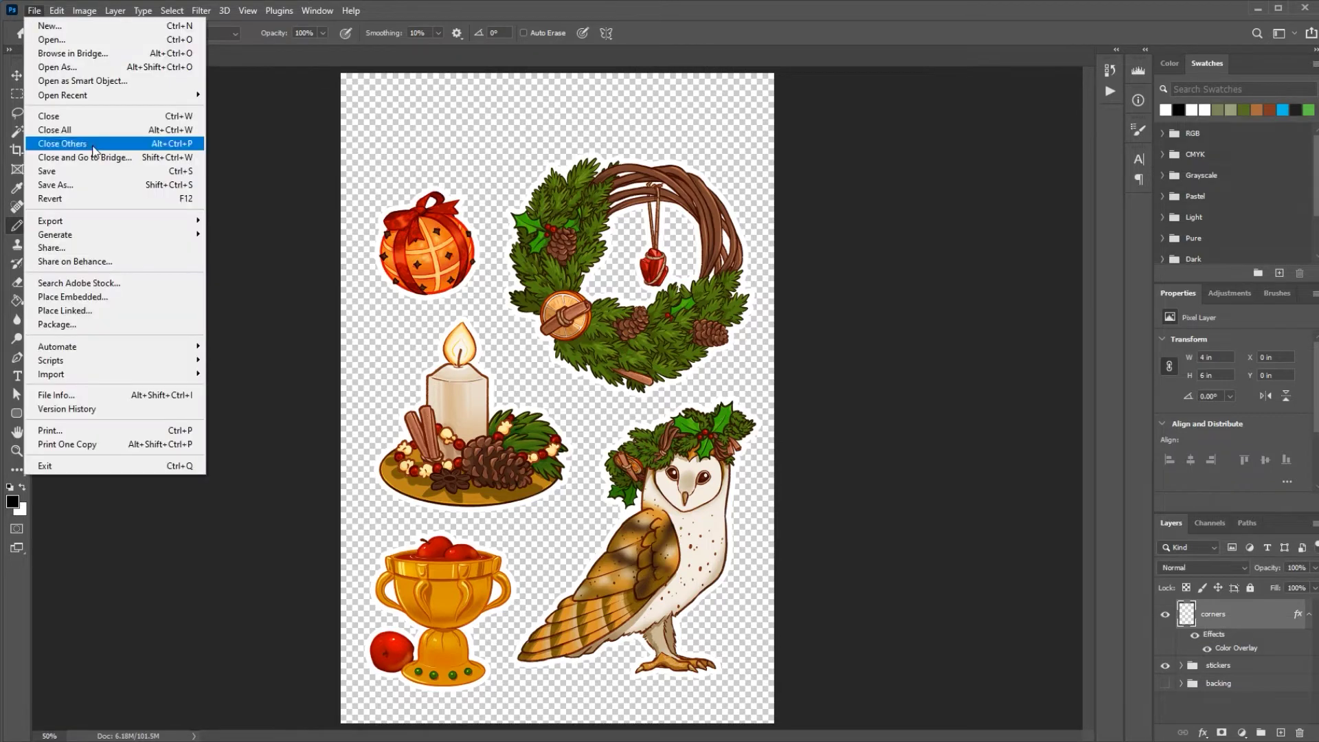
{"action": "left_click", "coordinate": [84, 185]}
{"action": "left_click", "coordinate": [206, 500]}
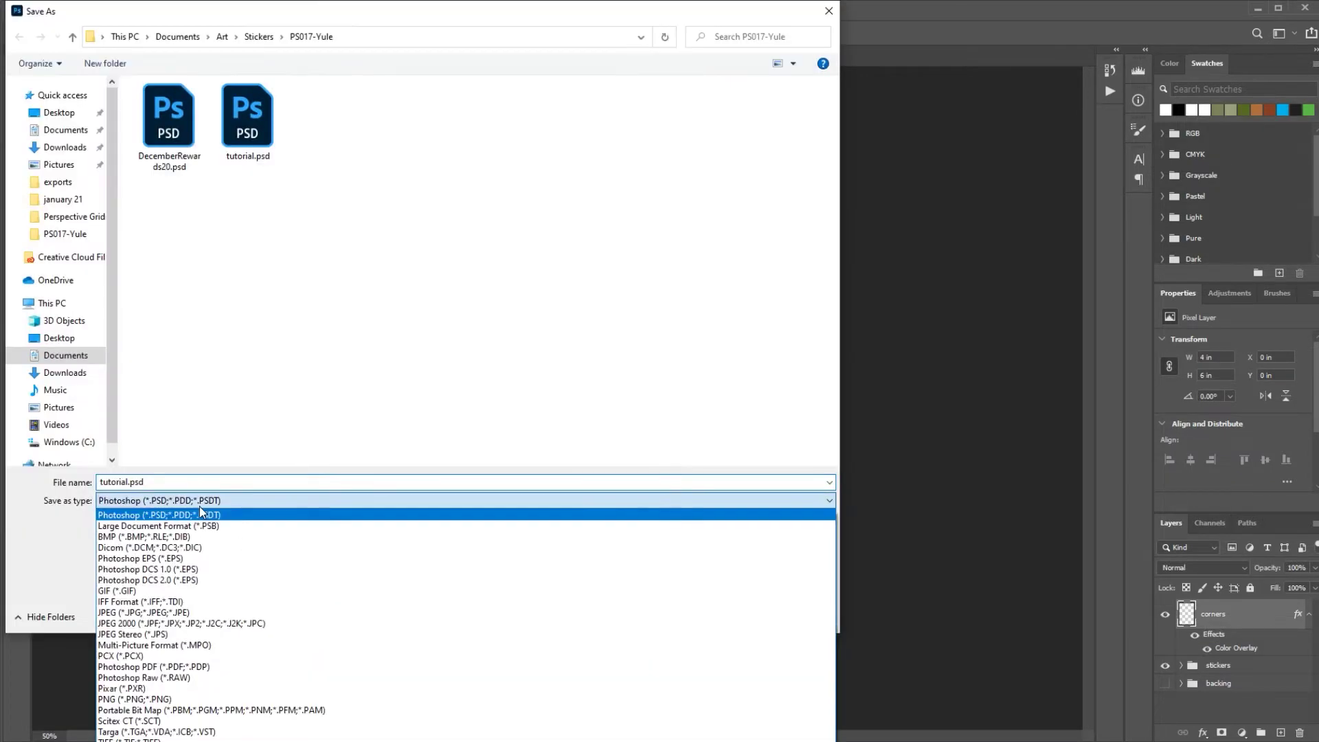
{"action": "left_click", "coordinate": [138, 699]}
{"action": "double_click", "coordinate": [128, 483]}
{"action": "type", "text": "yule-cut.png"}
{"action": "left_click", "coordinate": [723, 615]}
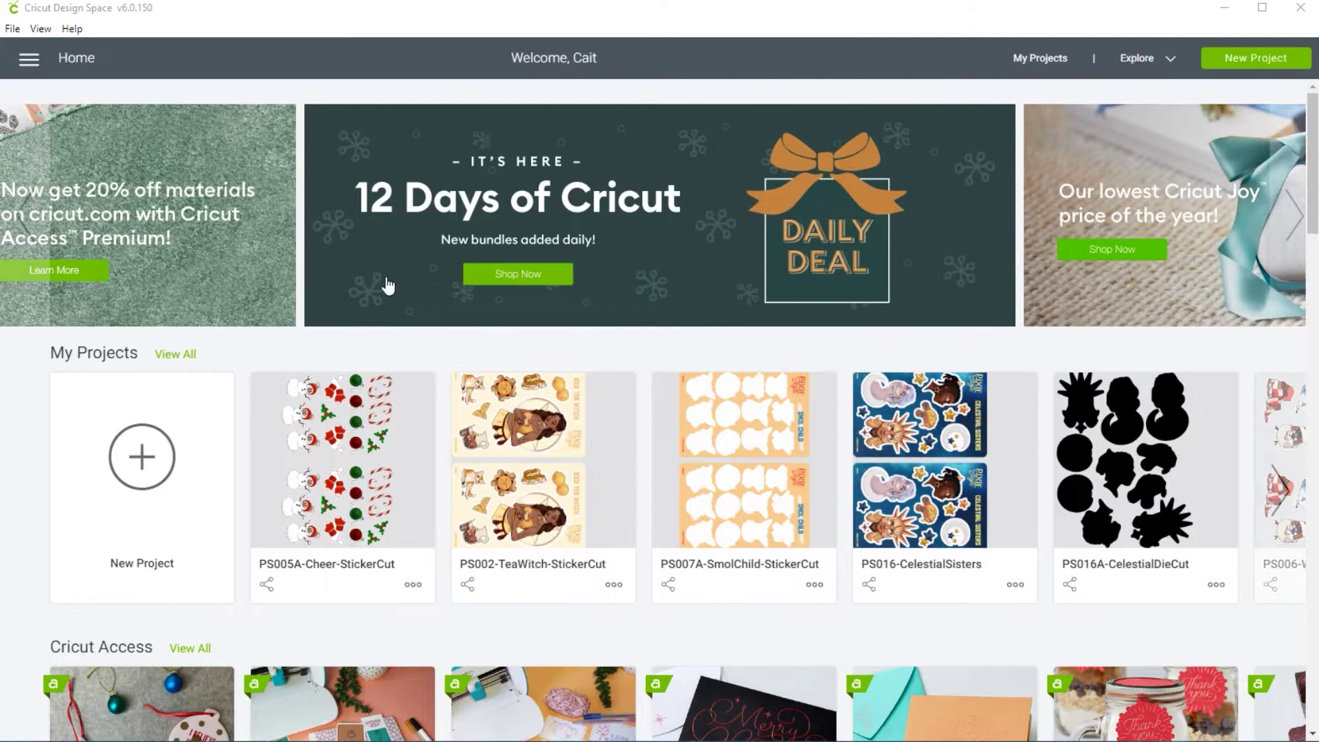
- In a new Cricut Design Space project, load PS017-cut.png from the PS017-Yule folder for upload
{"action": "left_click", "coordinate": [142, 471]}
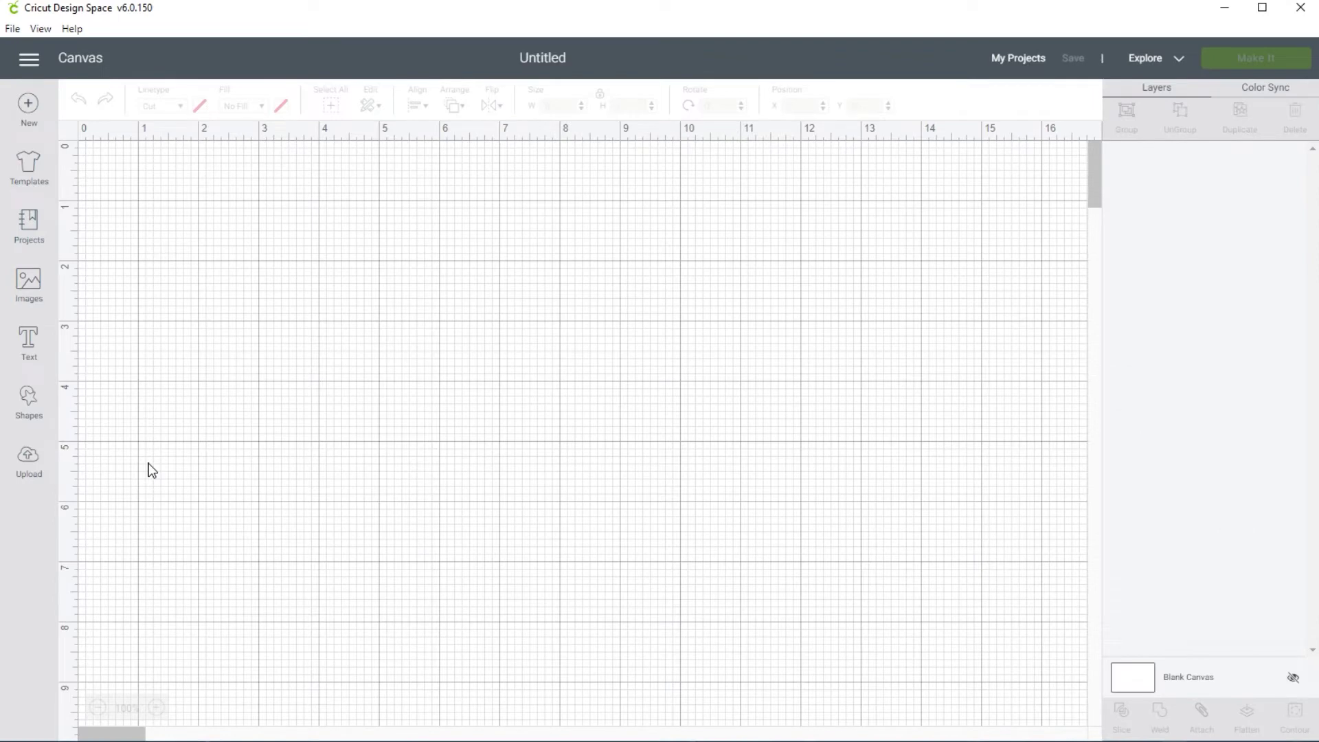
{"action": "left_click", "coordinate": [29, 462]}
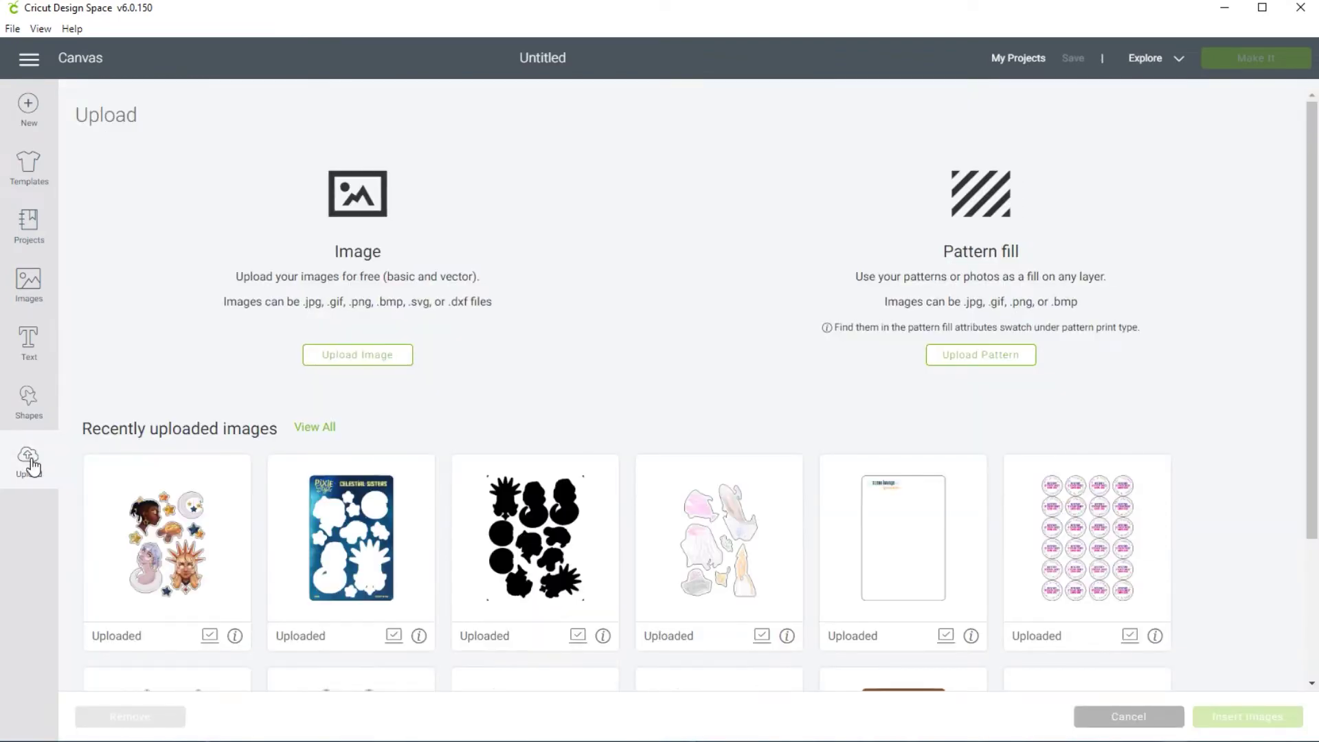
{"action": "left_click", "coordinate": [372, 355]}
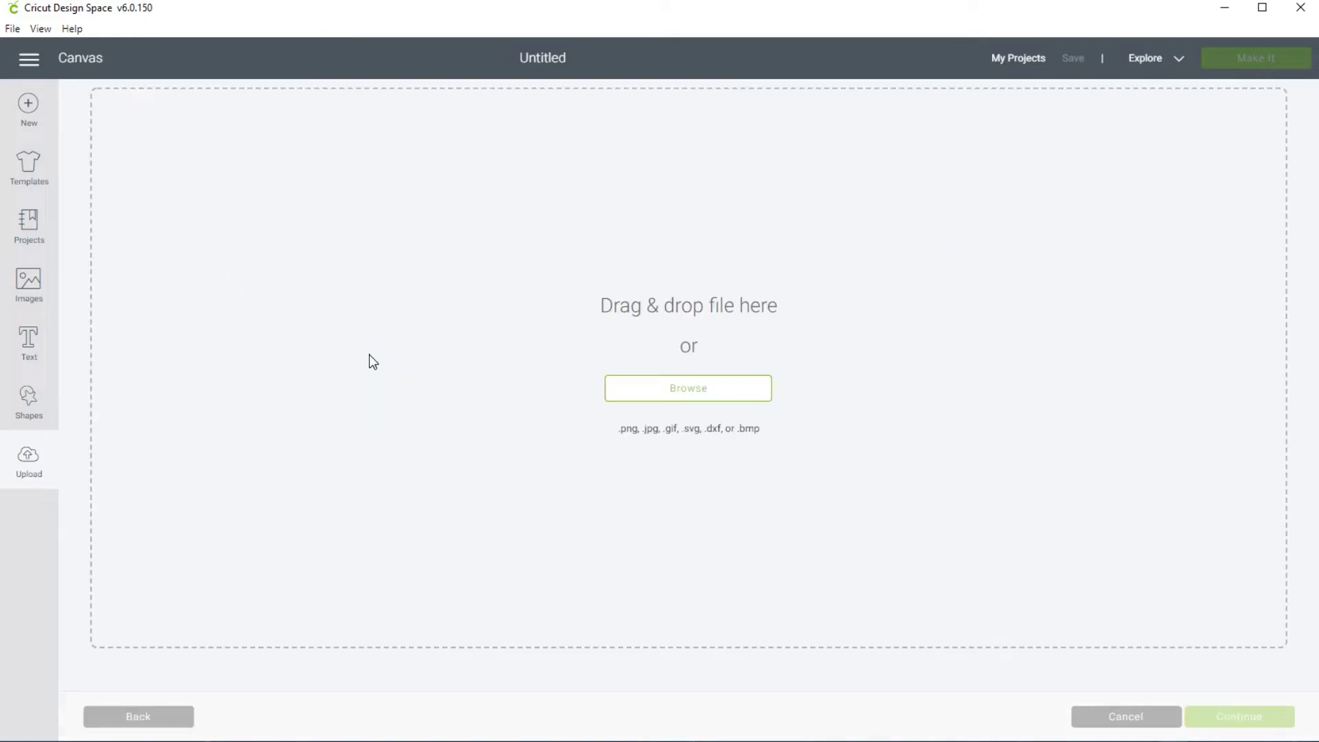
{"action": "left_click", "coordinate": [703, 395]}
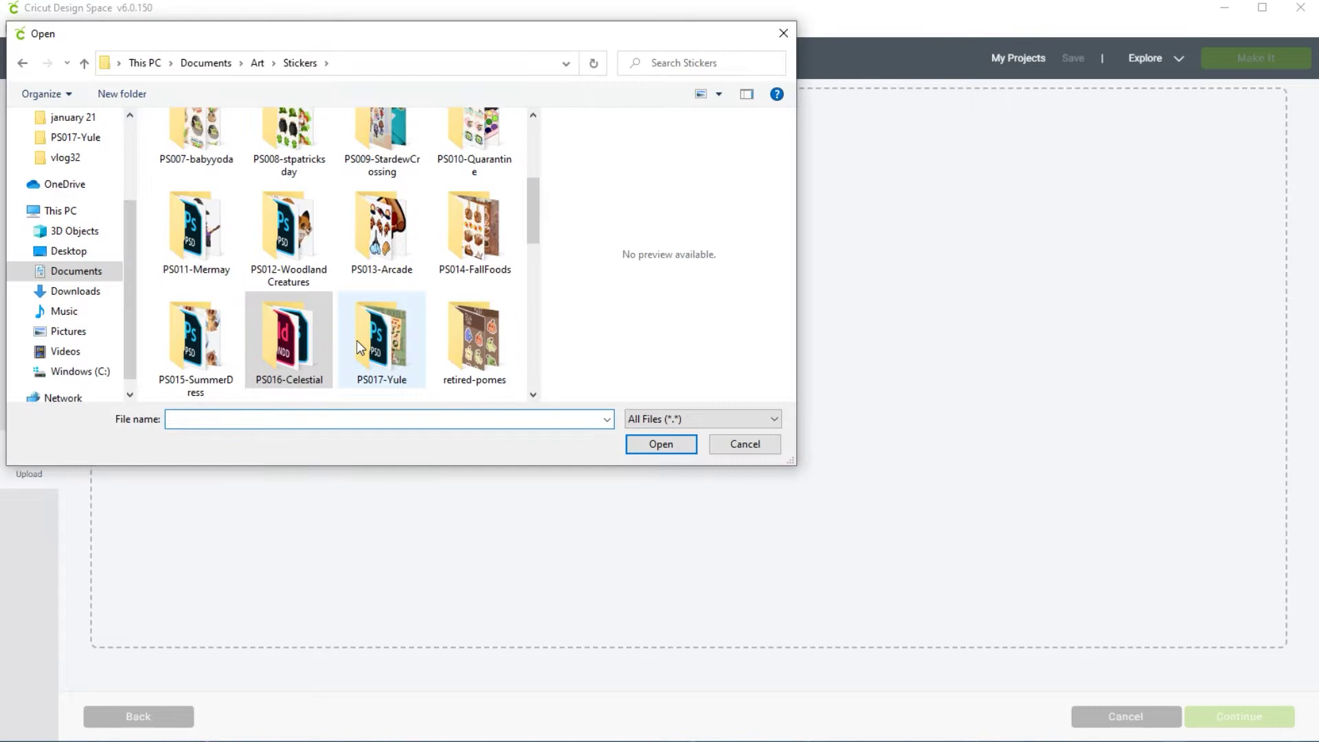
{"action": "double_click", "coordinate": [382, 336]}
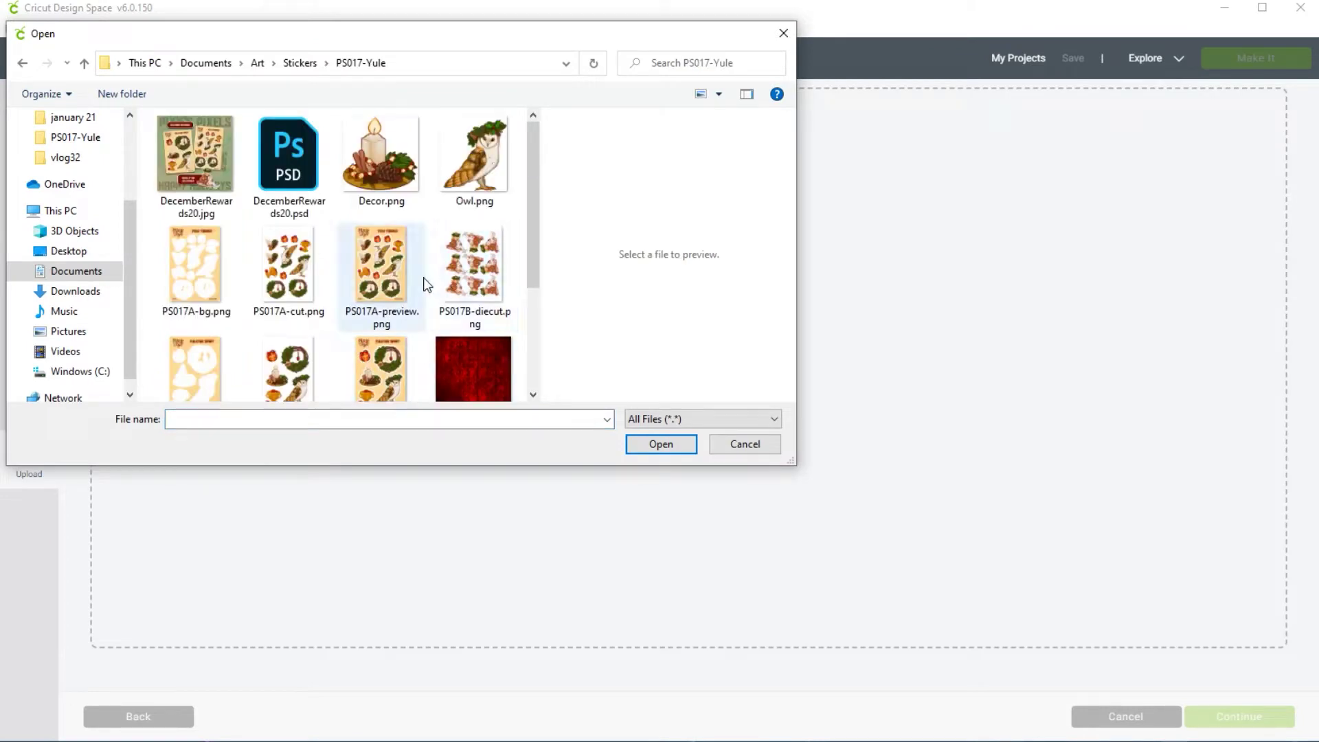
{"action": "scroll", "coordinate": [375, 307], "scroll_direction": "down", "scroll_amount": 1}
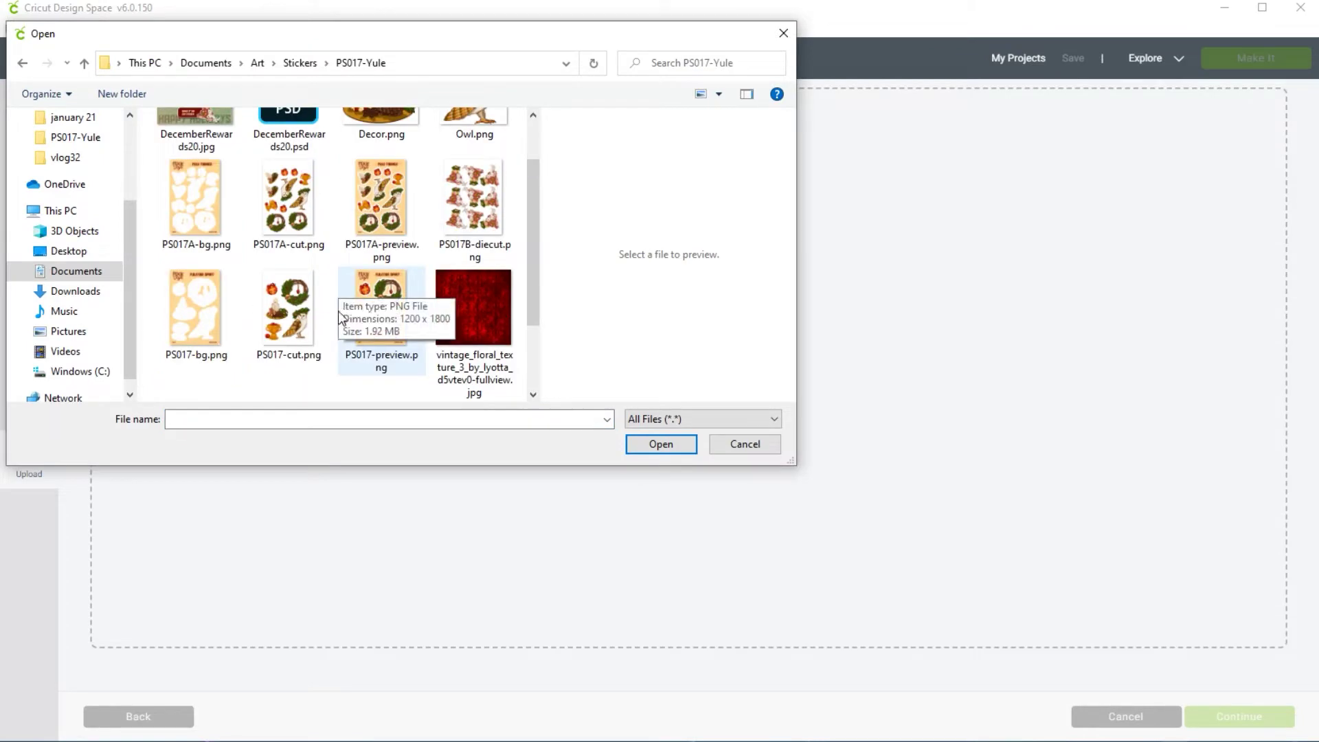
{"action": "left_click", "coordinate": [315, 318]}
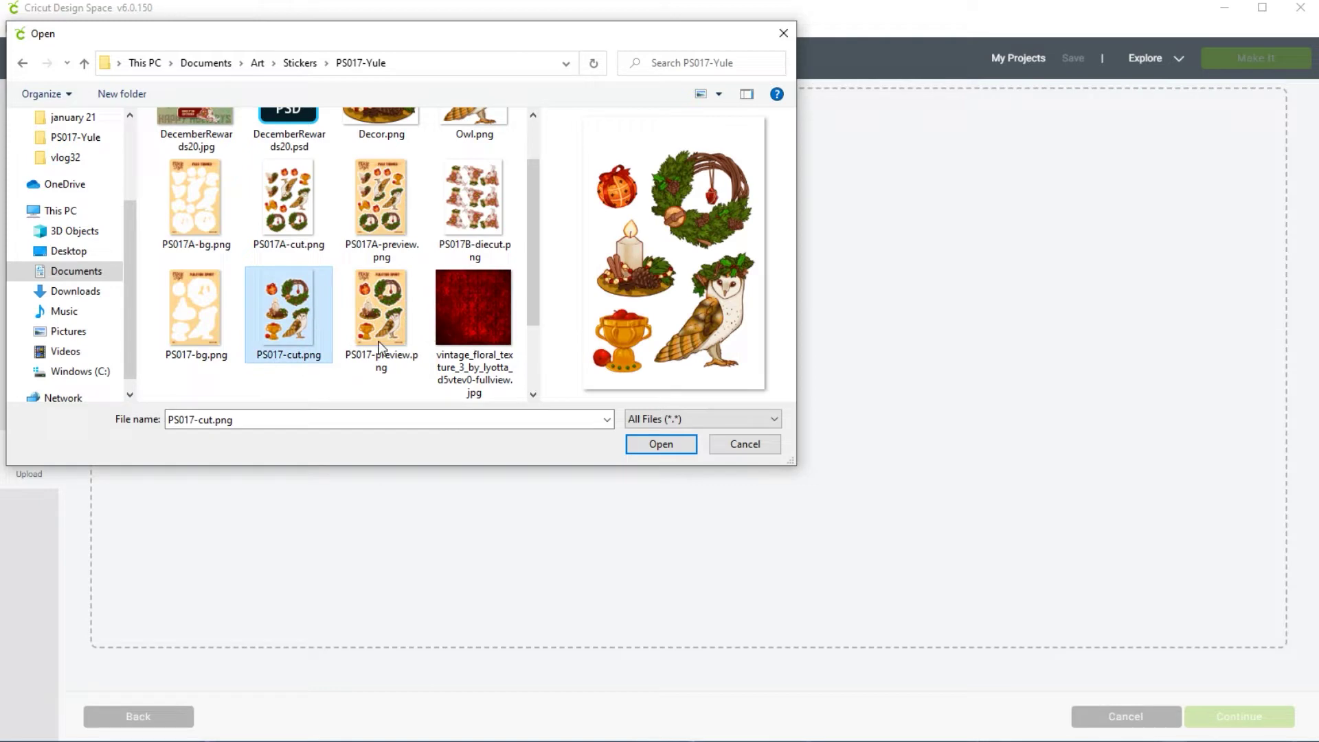
{"action": "left_click", "coordinate": [655, 447]}
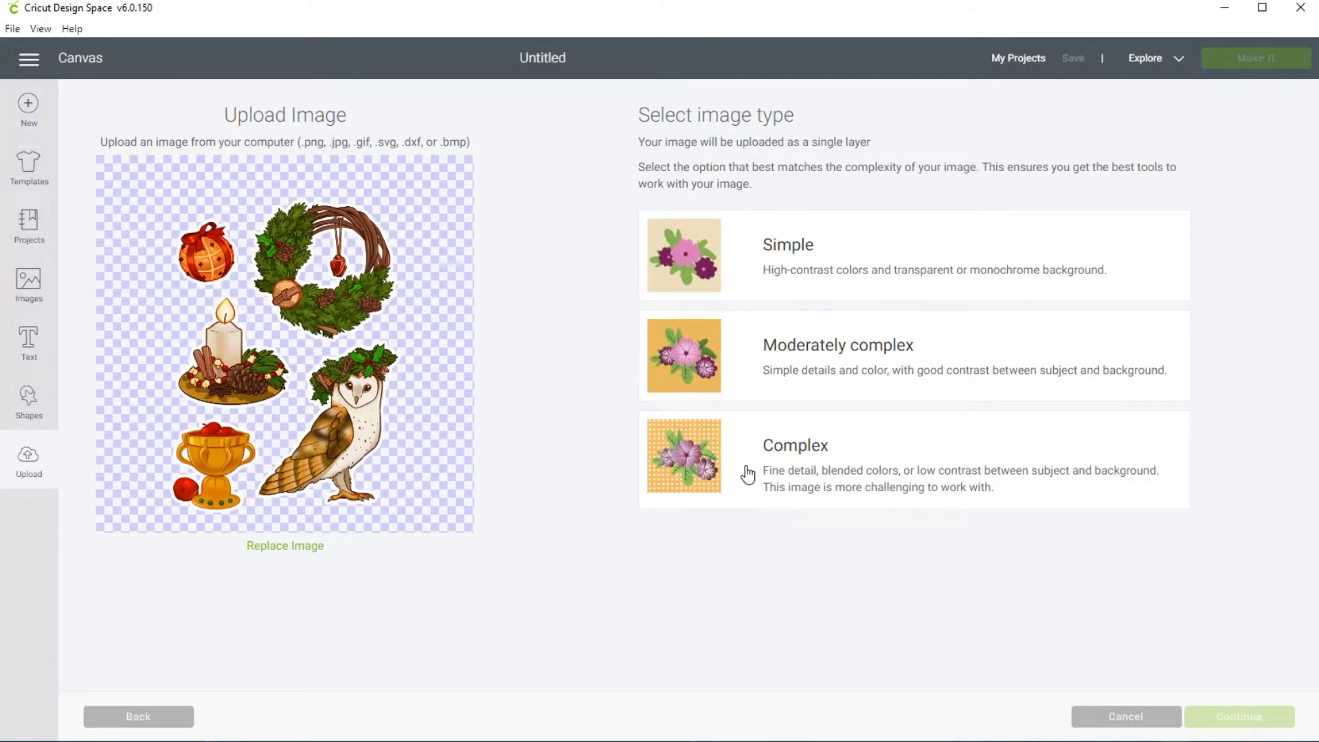
- Set the cut image's type to Complex, check its background, and save it as a Print Then Cut image named PS017-cut
{"action": "left_click", "coordinate": [738, 473]}
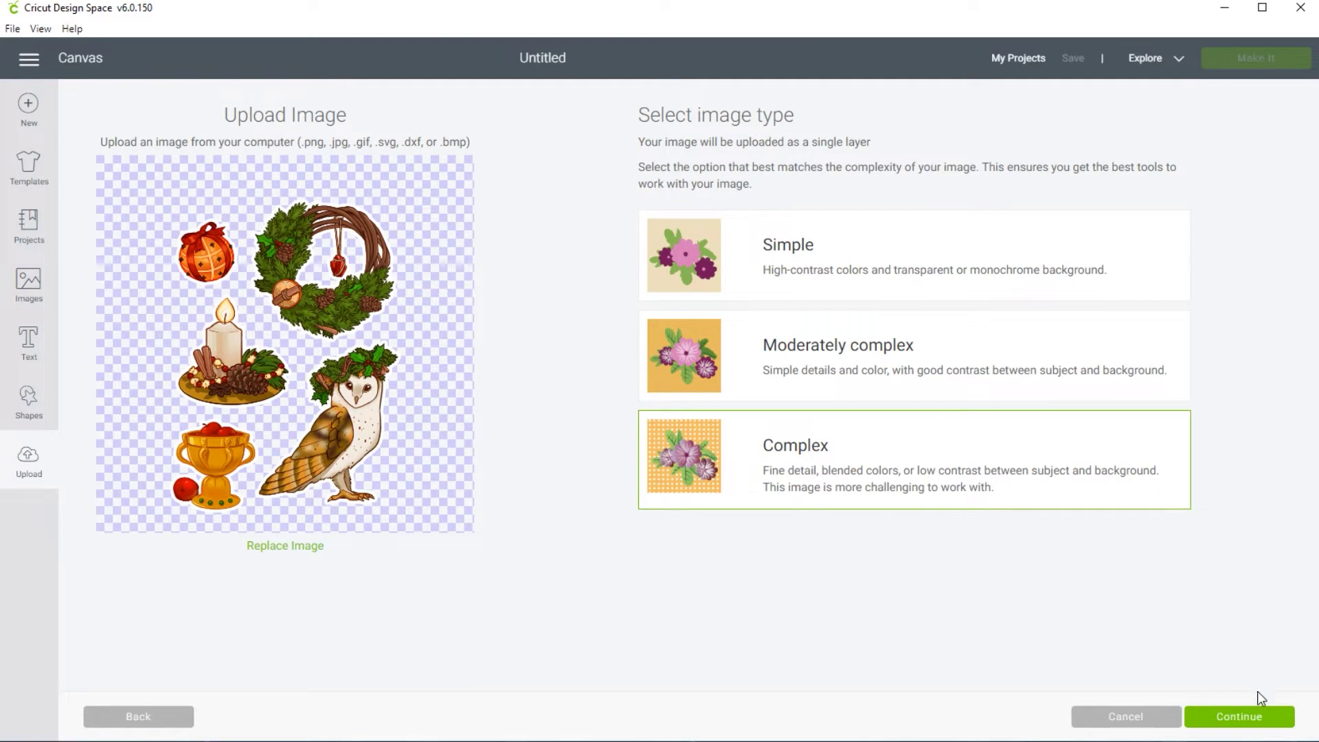
{"action": "left_click", "coordinate": [1260, 717]}
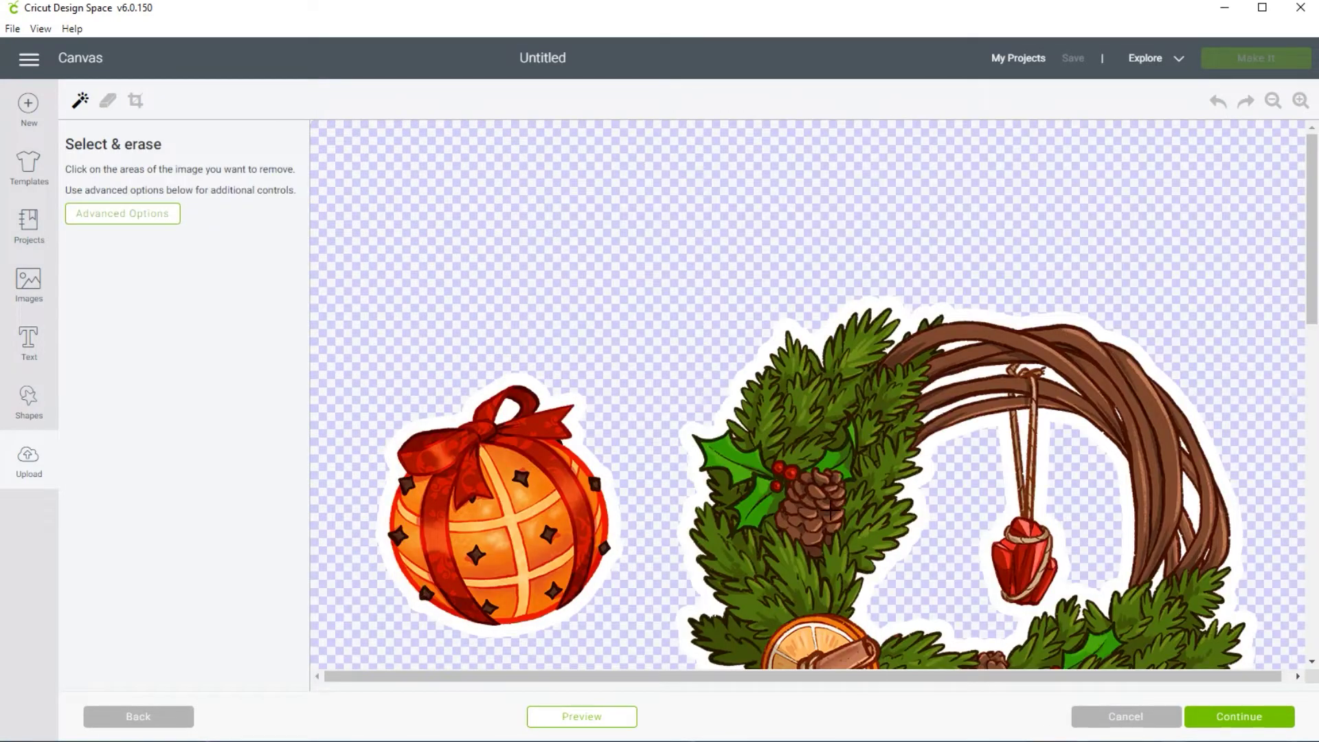
{"action": "scroll", "coordinate": [961, 385], "scroll_direction": "down", "scroll_amount": 8}
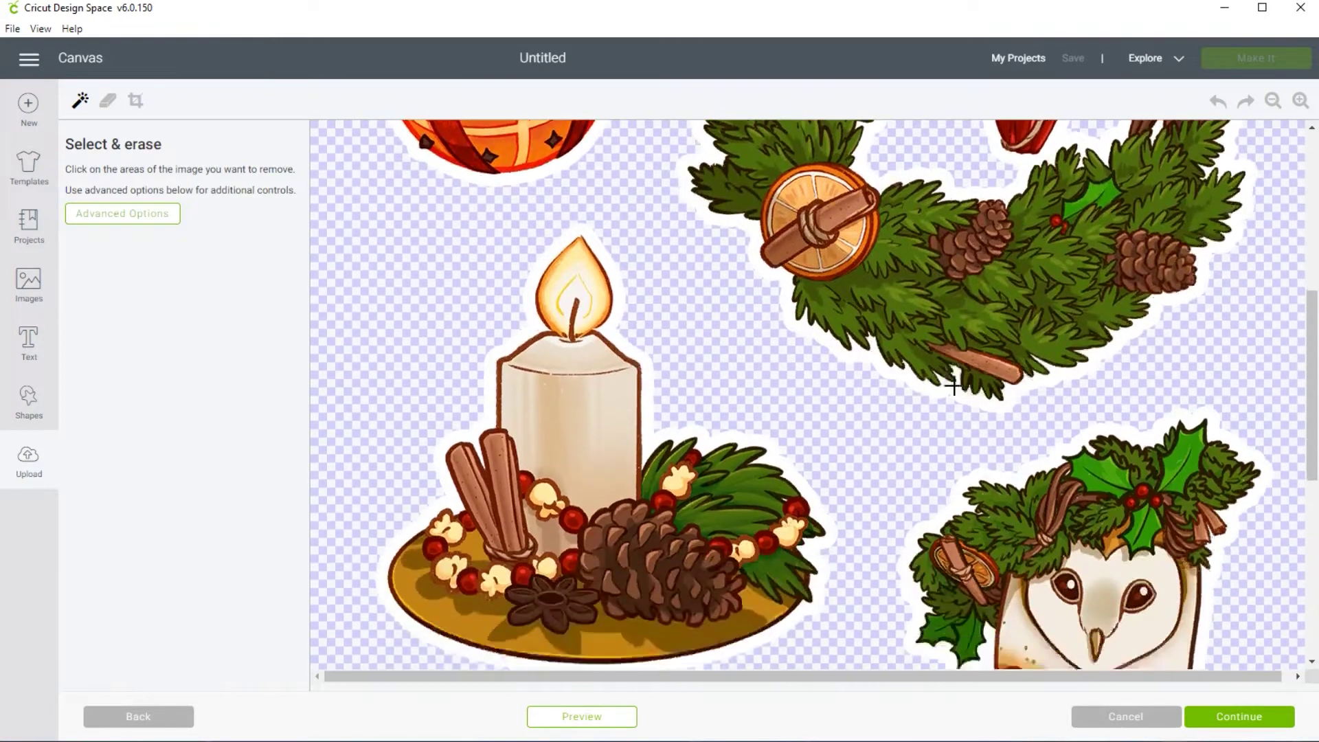
{"action": "scroll", "coordinate": [954, 385], "scroll_direction": "down", "scroll_amount": 8}
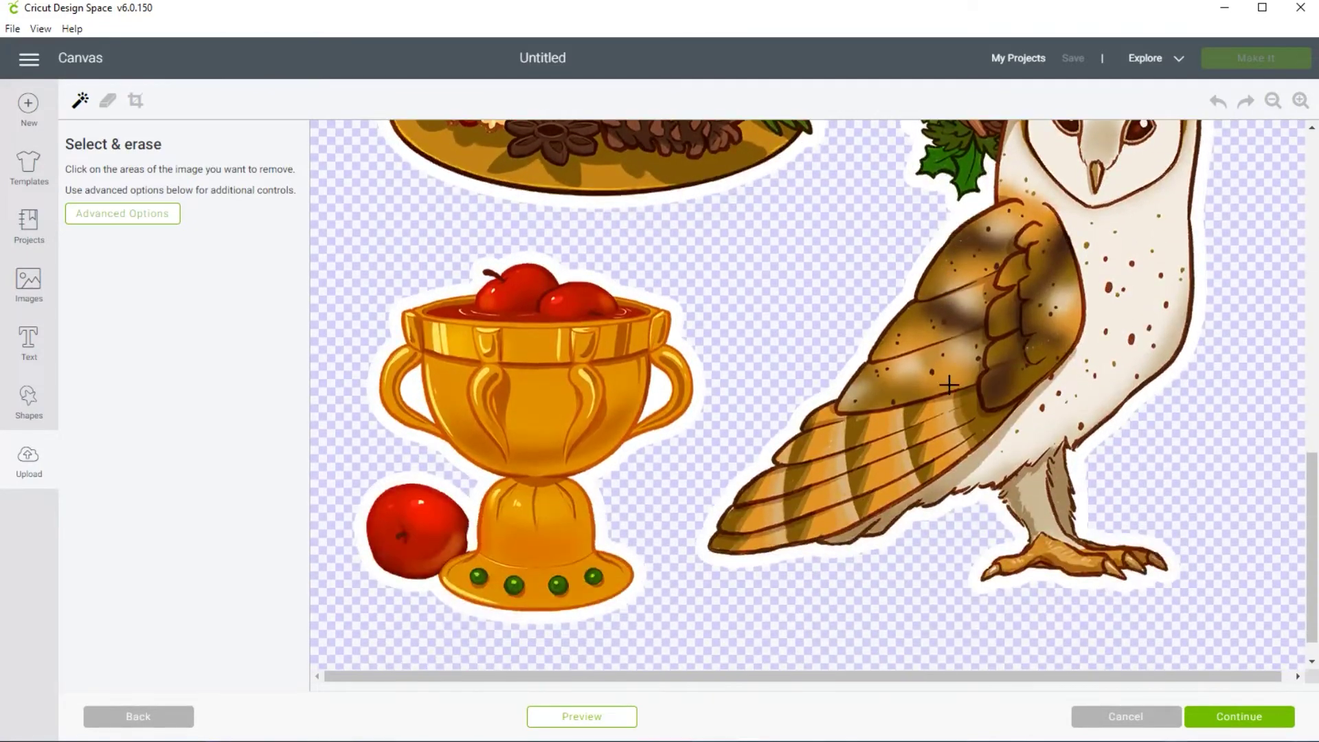
{"action": "left_click", "coordinate": [1230, 722]}
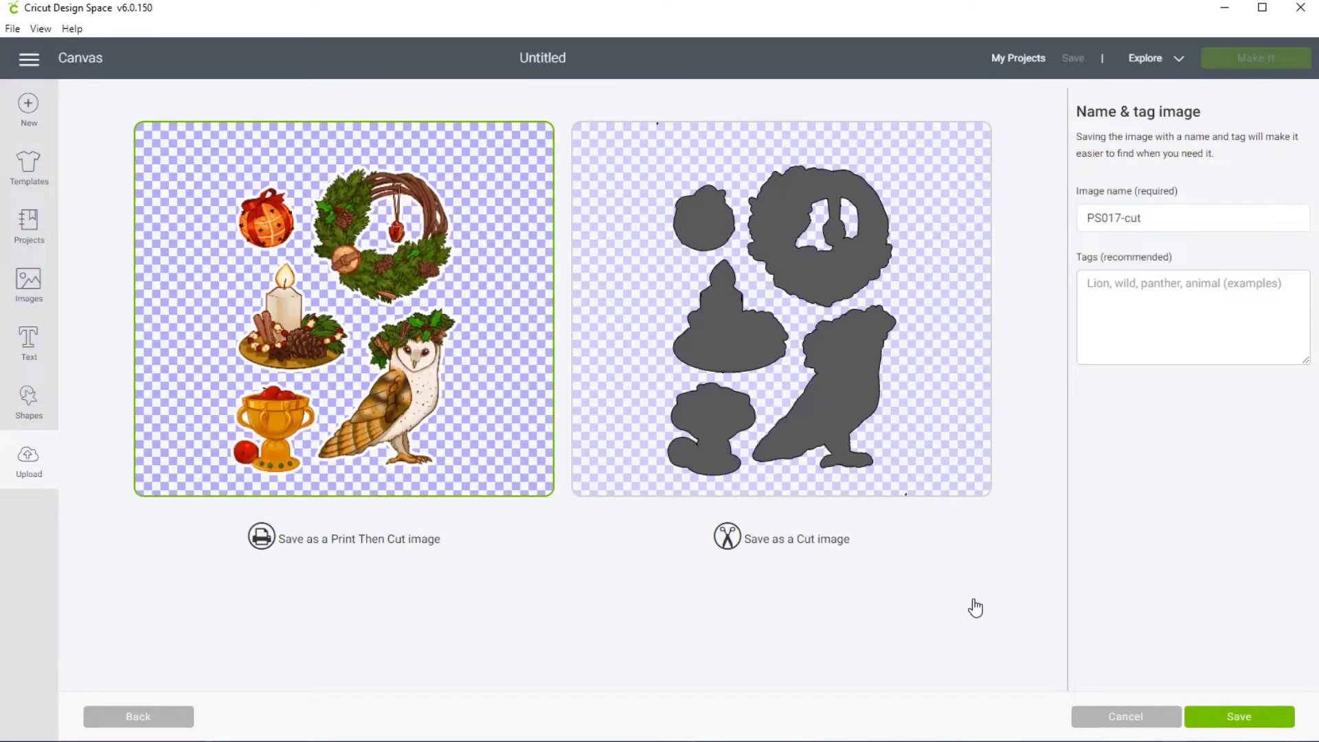
{"action": "left_click", "coordinate": [1249, 723]}
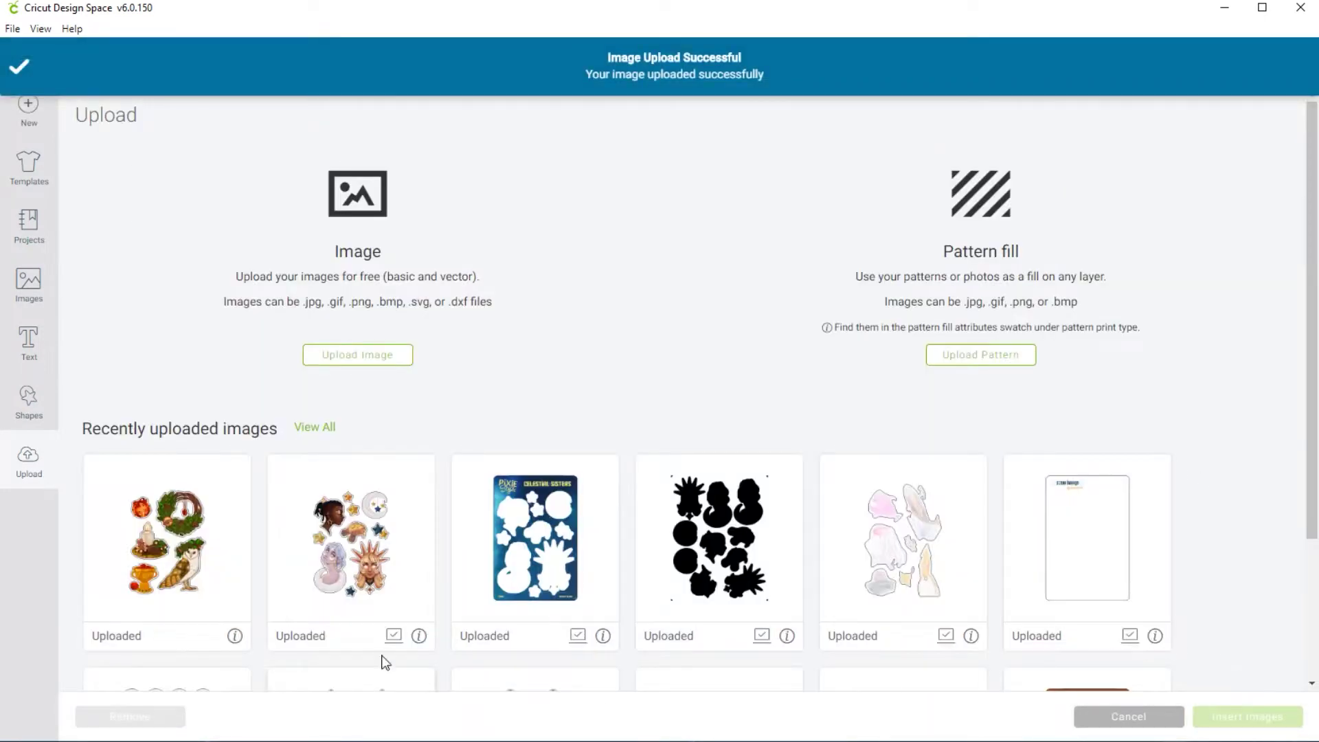
- Load PS017-bg.png from the PS017-Yule folder as another image upload
{"action": "left_click", "coordinate": [331, 357]}
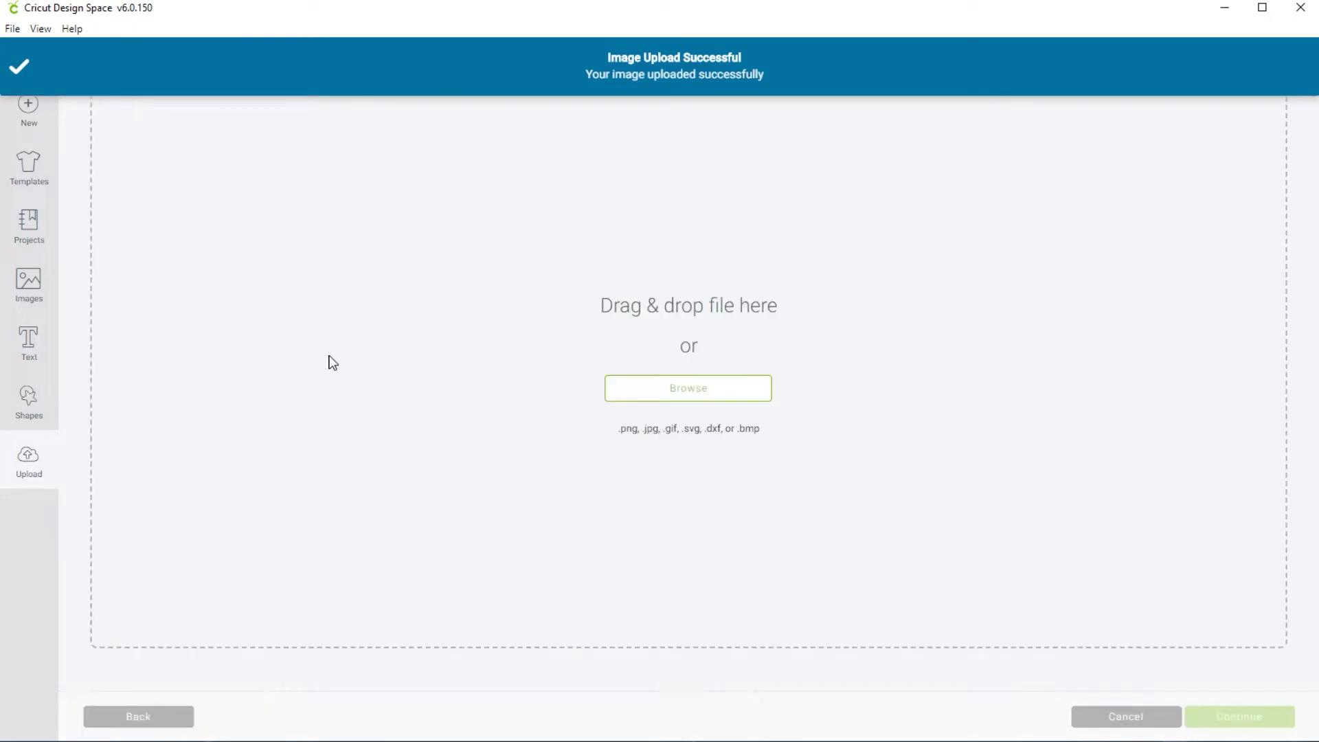
{"action": "left_click", "coordinate": [668, 389]}
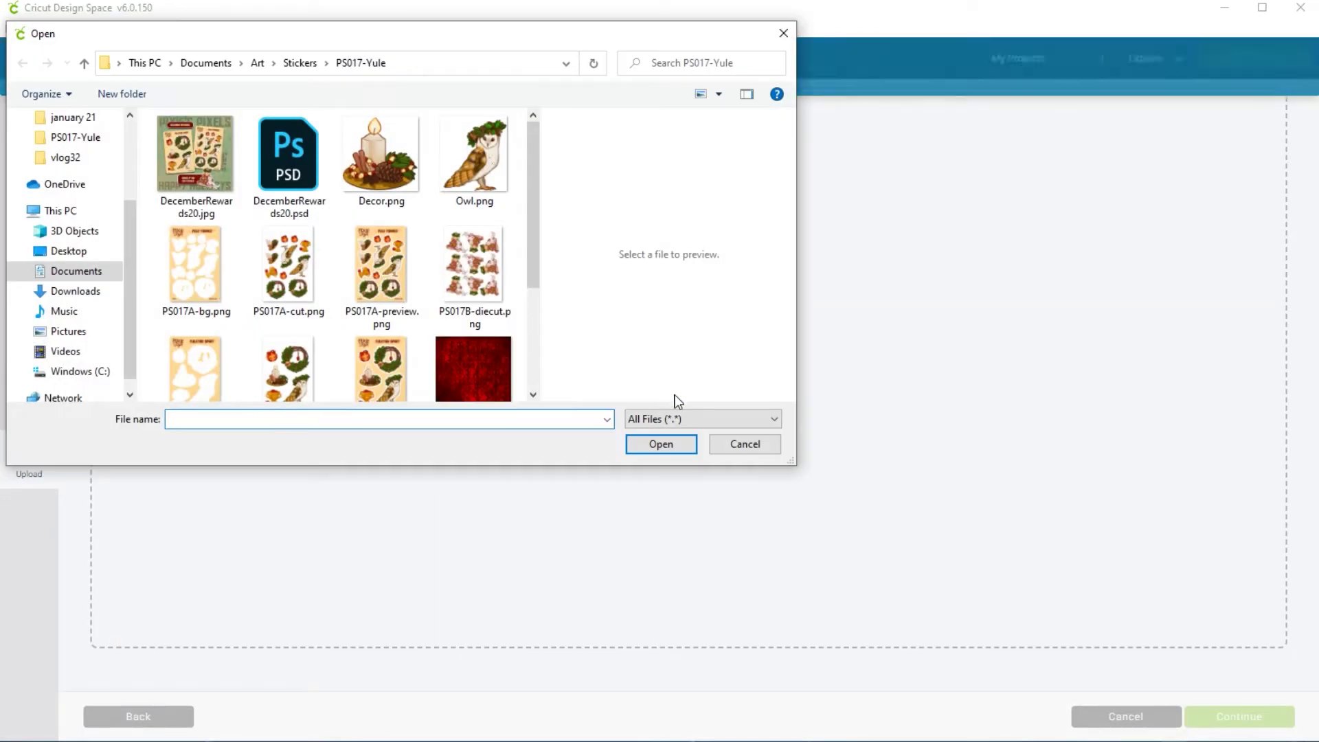
{"action": "scroll", "coordinate": [319, 316], "scroll_direction": "down", "scroll_amount": 1}
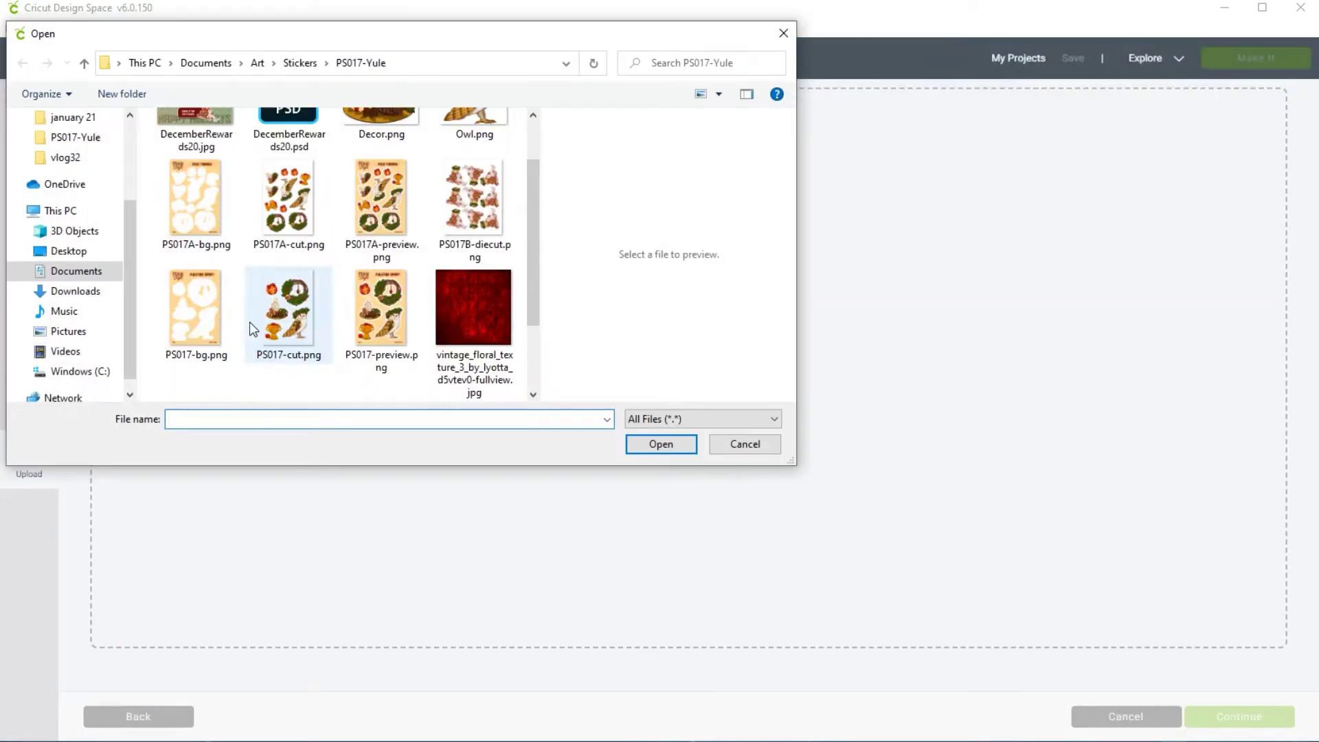
{"action": "left_click", "coordinate": [229, 337]}
{"action": "left_click", "coordinate": [672, 448]}
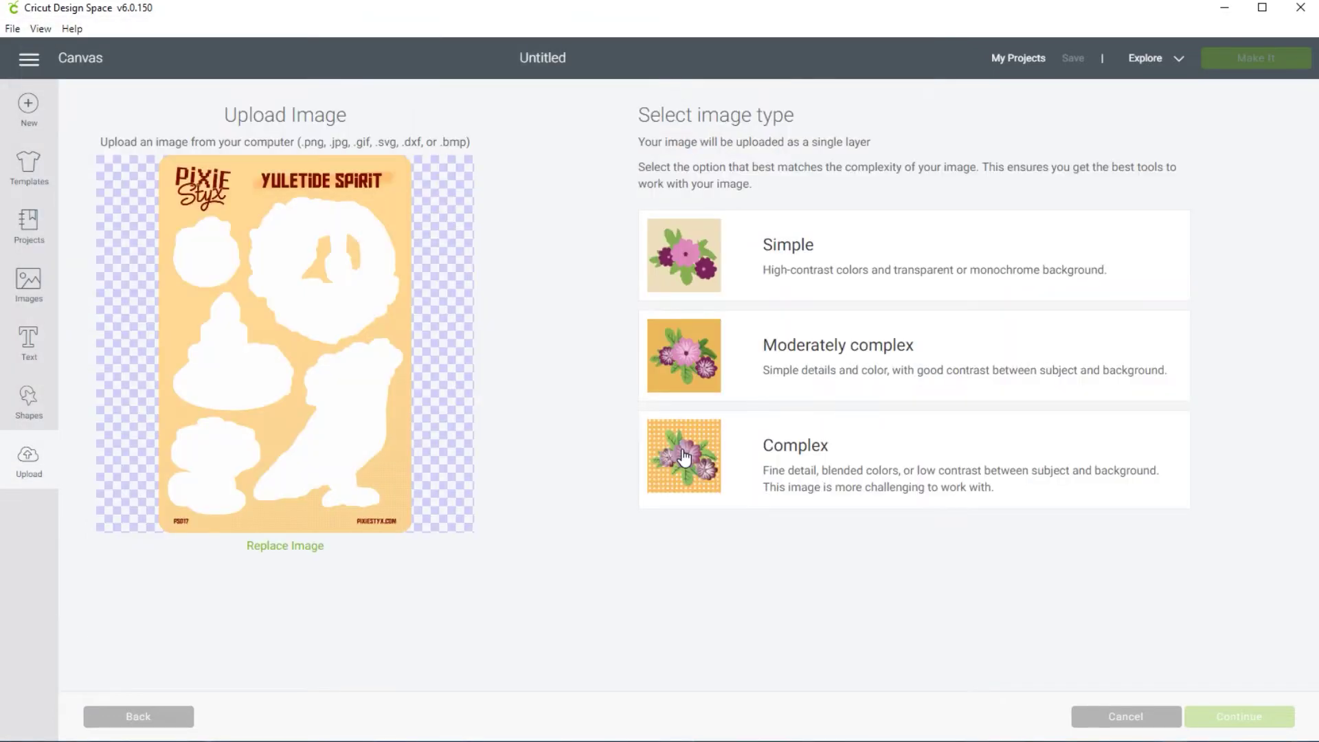
- Set the backing image's type to Complex and save it as a Print Then Cut image named PS017-bg
{"action": "left_click", "coordinate": [968, 461]}
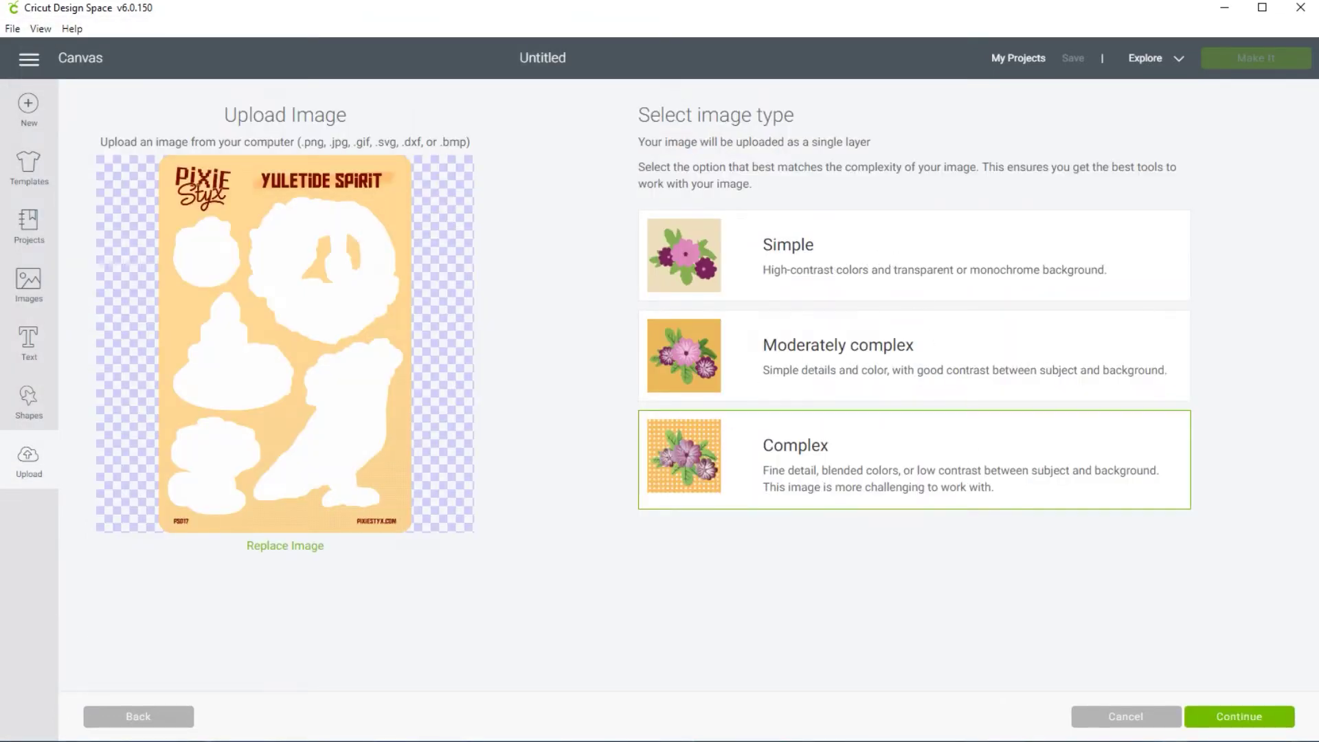
{"action": "left_click", "coordinate": [1276, 728]}
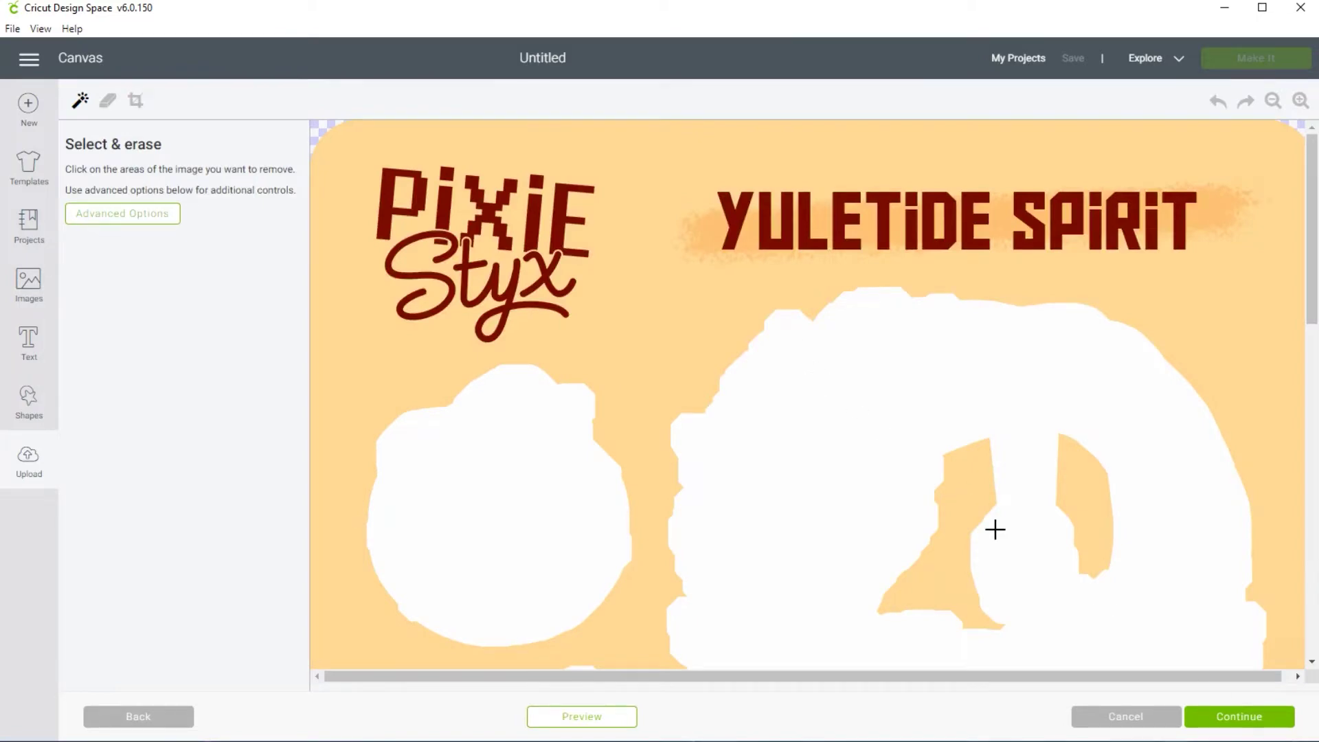
{"action": "left_click", "coordinate": [1217, 726]}
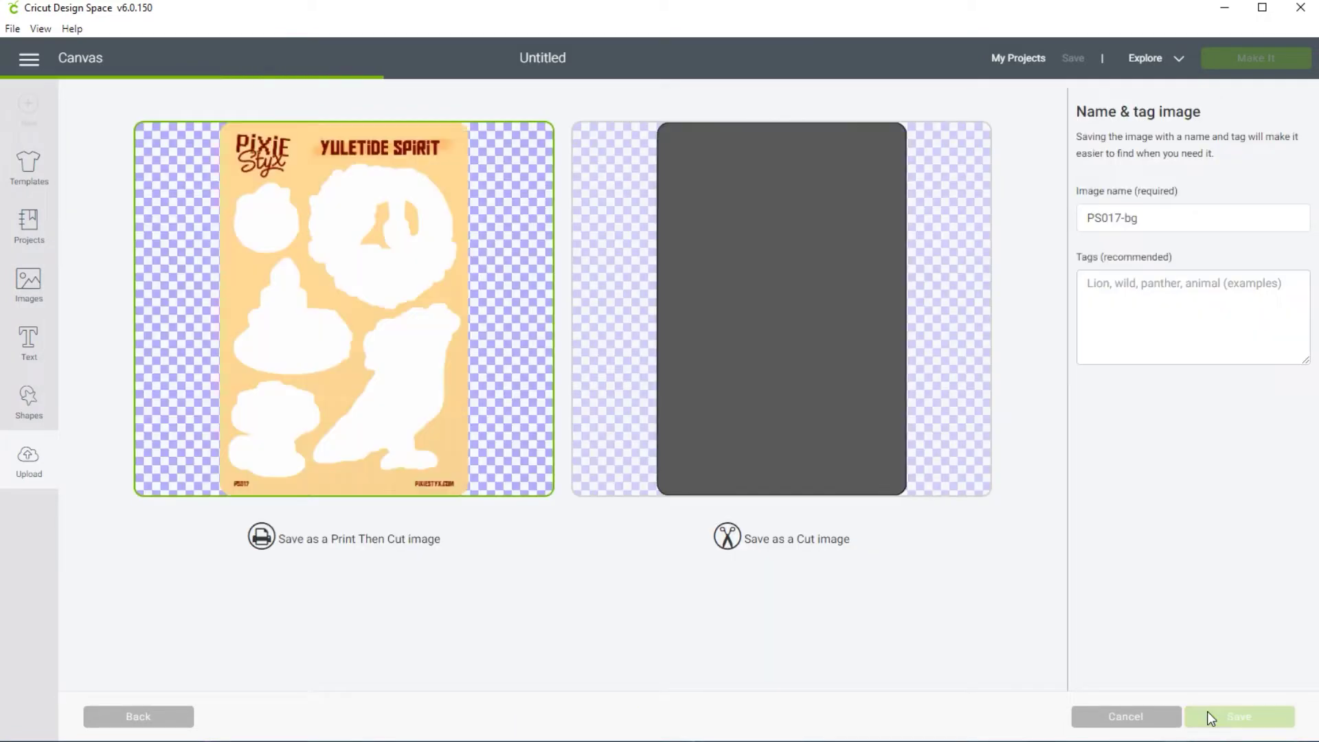
{"action": "left_click", "coordinate": [1207, 712]}
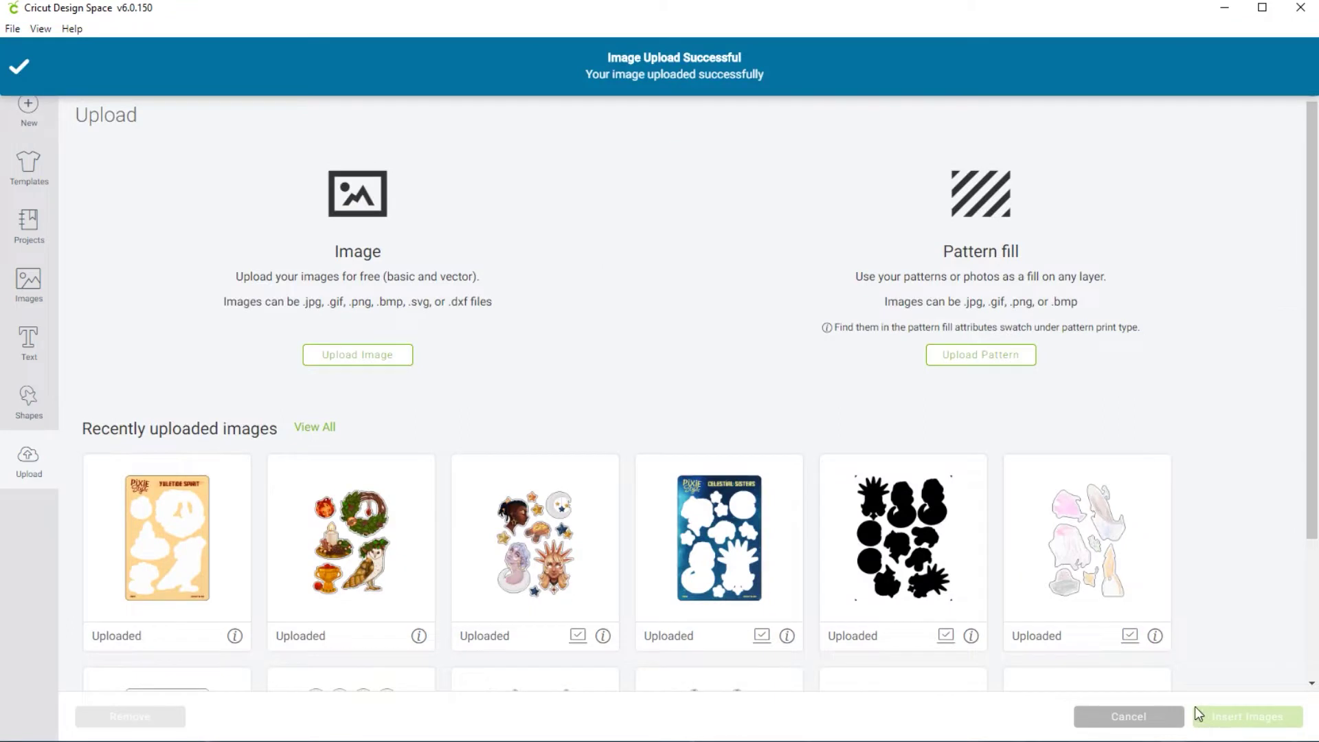
- Insert the uploaded PS017-bg and PS017-cut images together onto the canvas
{"action": "left_click", "coordinate": [169, 490]}
{"action": "left_click", "coordinate": [364, 514]}
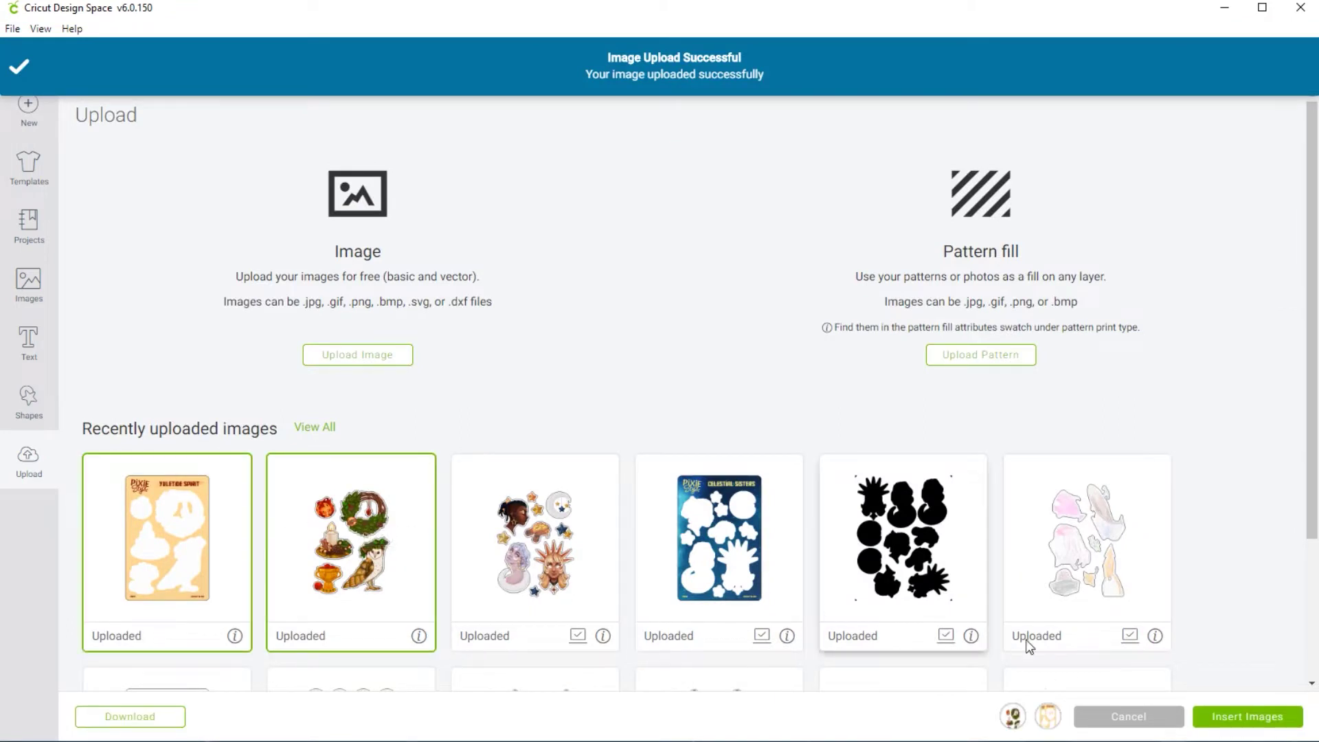
{"action": "left_click", "coordinate": [1250, 717]}
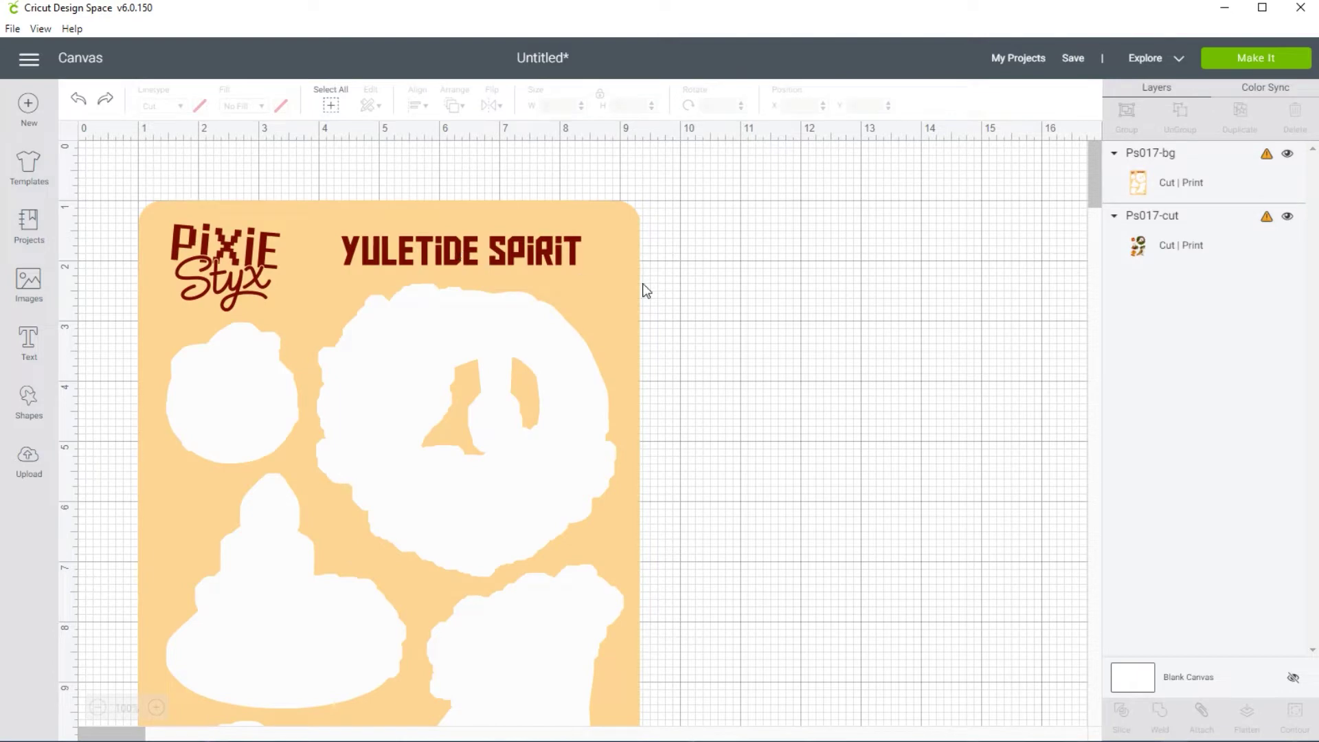
- Resize the PS017-bg image to 4 inches wide and 6 inches high
{"action": "left_click", "coordinate": [540, 250]}
{"action": "left_click", "coordinate": [557, 105]}
{"action": "type", "text": "4"}
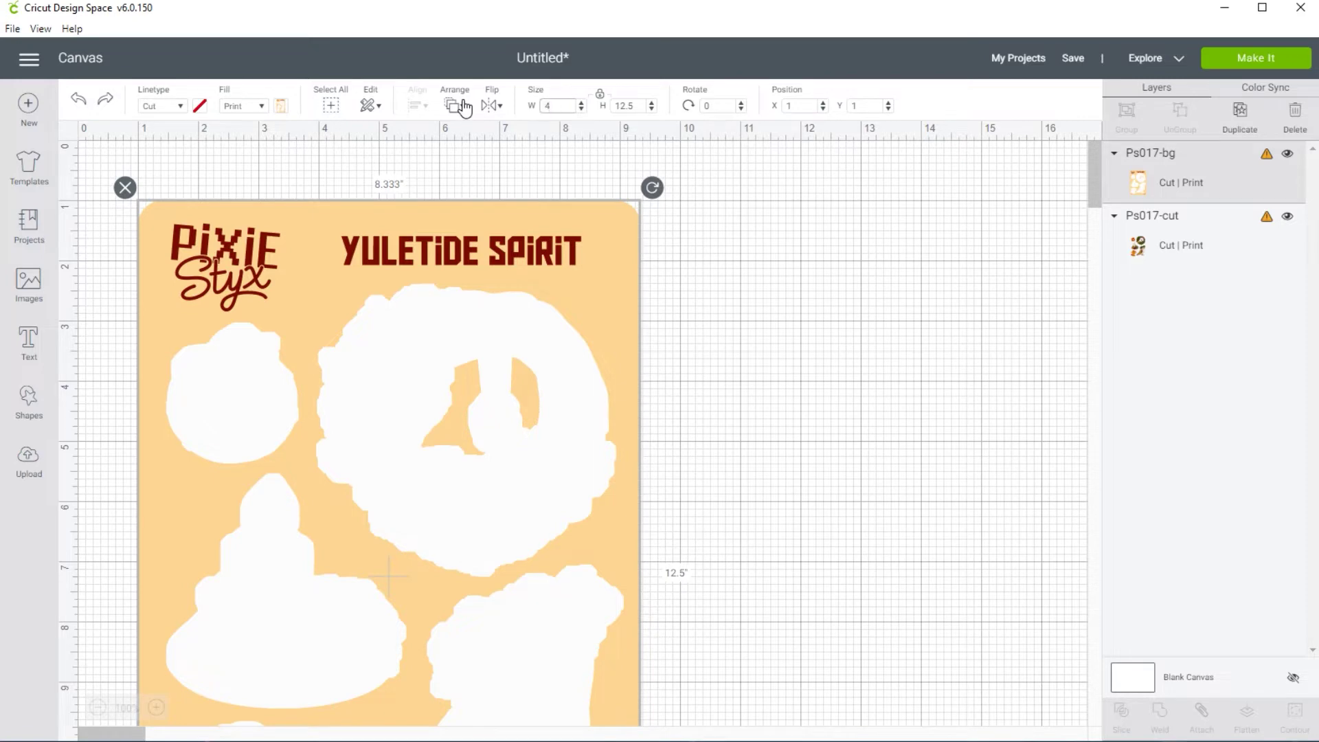
{"action": "key", "text": "Tab"}
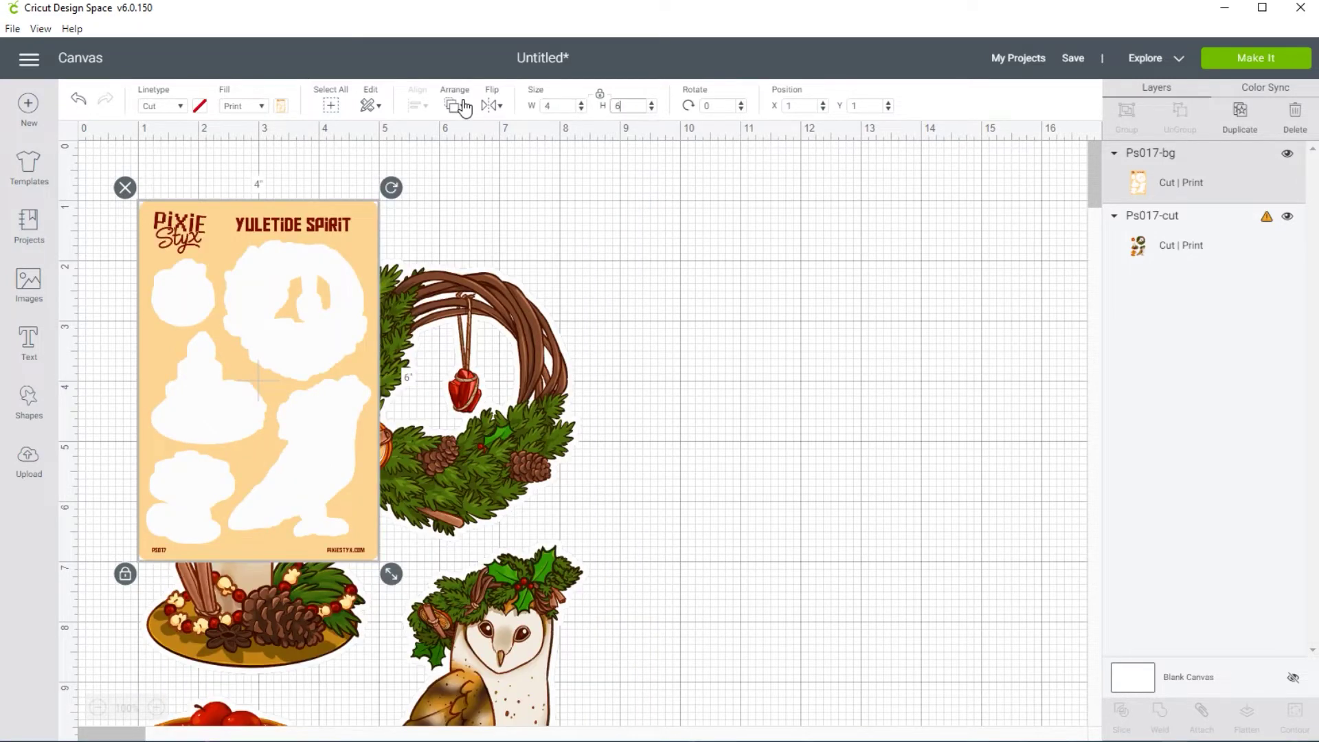
- Rotate the PS017-bg image to 90 degrees and set its Y position to 0
{"action": "key", "text": "Tab"}
{"action": "key", "text": "Tab"}
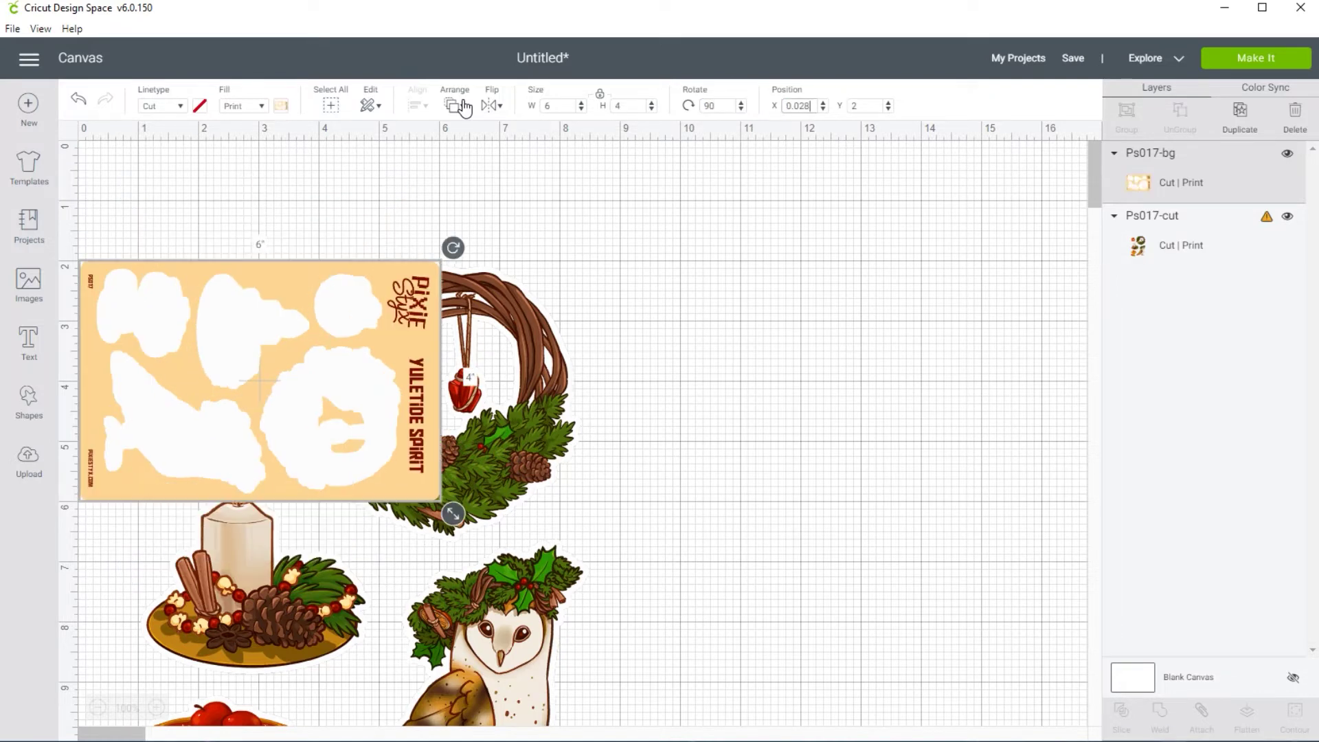
{"action": "key", "text": "Tab"}
{"action": "type", "text": "0"}
{"action": "key", "text": "Tab"}
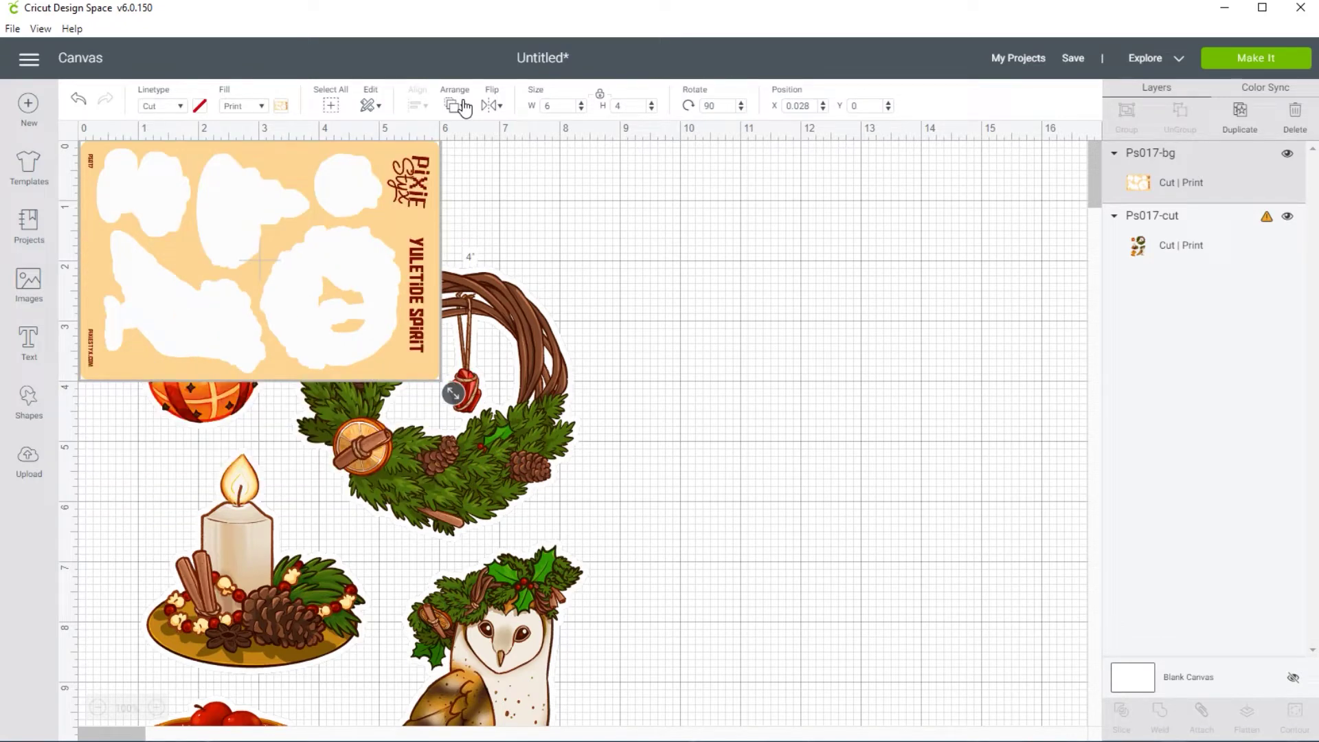
{"action": "left_click", "coordinate": [745, 426]}
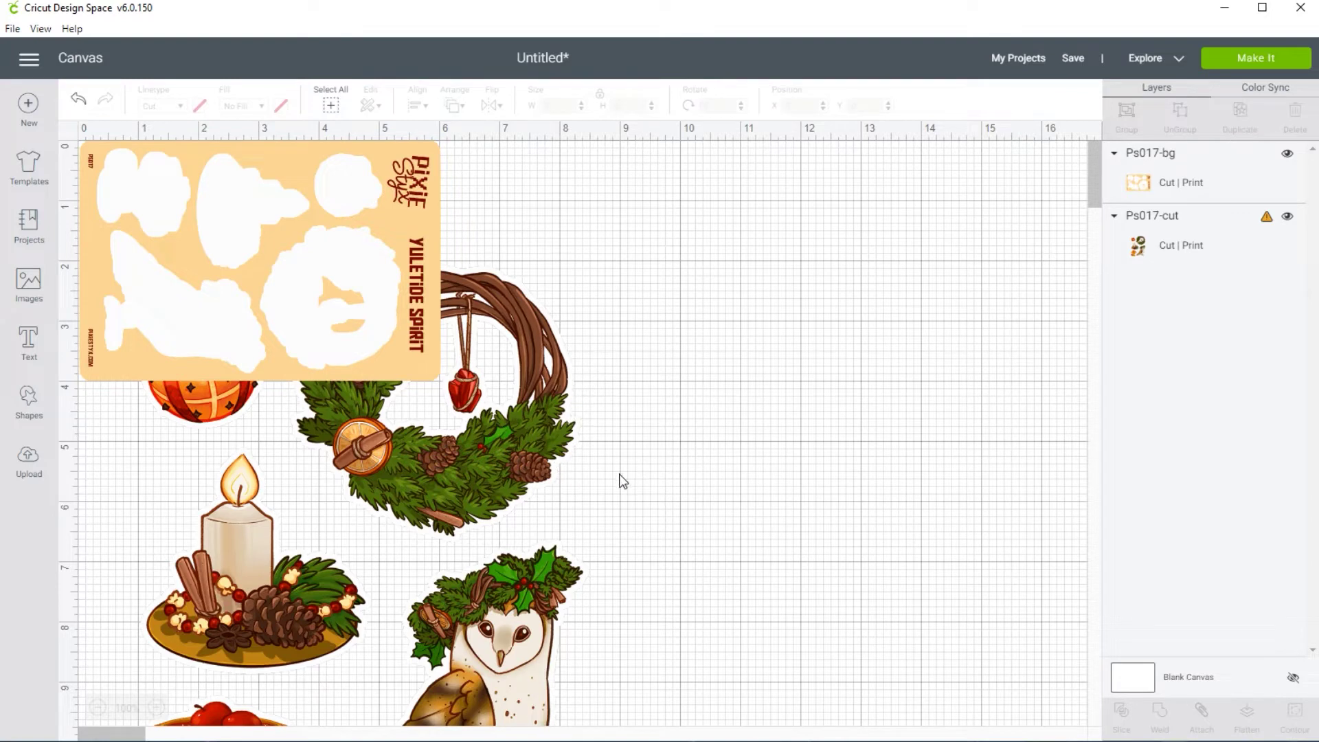
- Resize the PS017-cut image to 4 inches wide and 6 inches high
{"action": "left_click", "coordinate": [549, 483]}
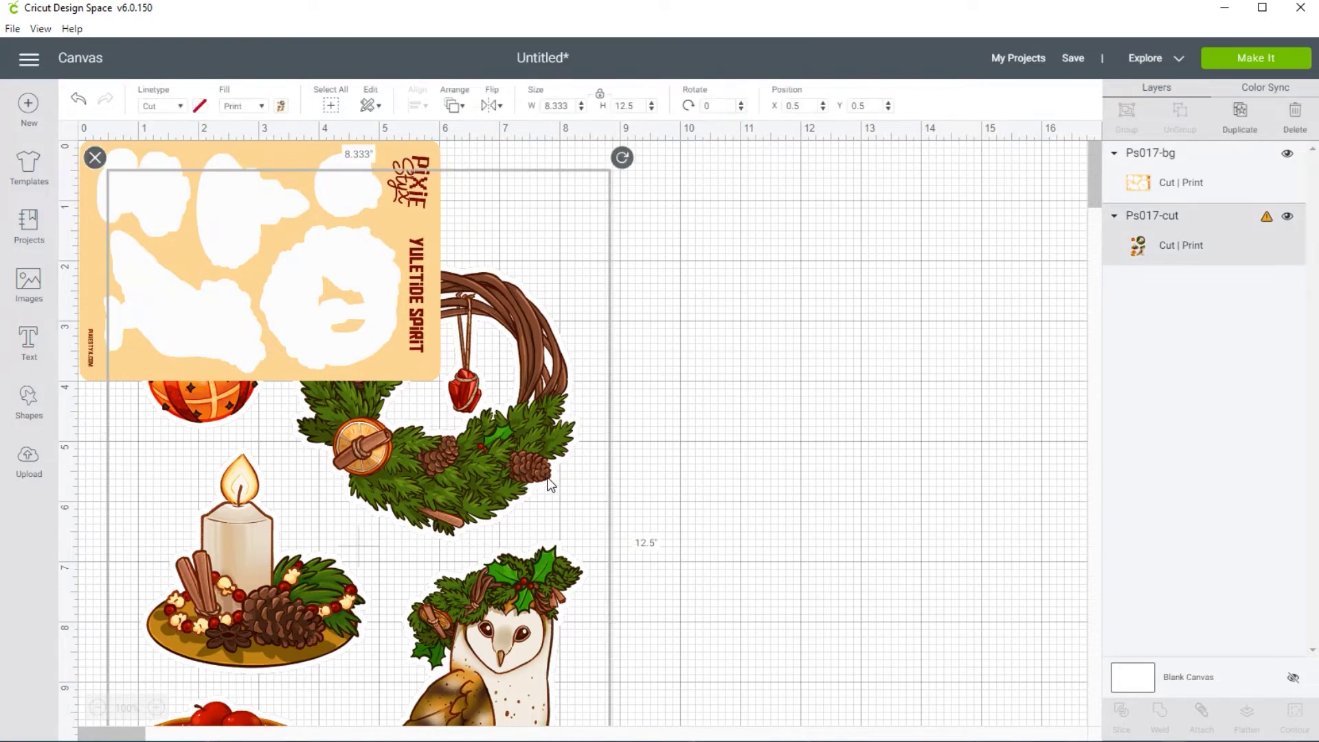
{"action": "left_click", "coordinate": [567, 105]}
{"action": "type", "text": "4"}
{"action": "key", "text": "Tab"}
{"action": "key", "text": "Tab"}
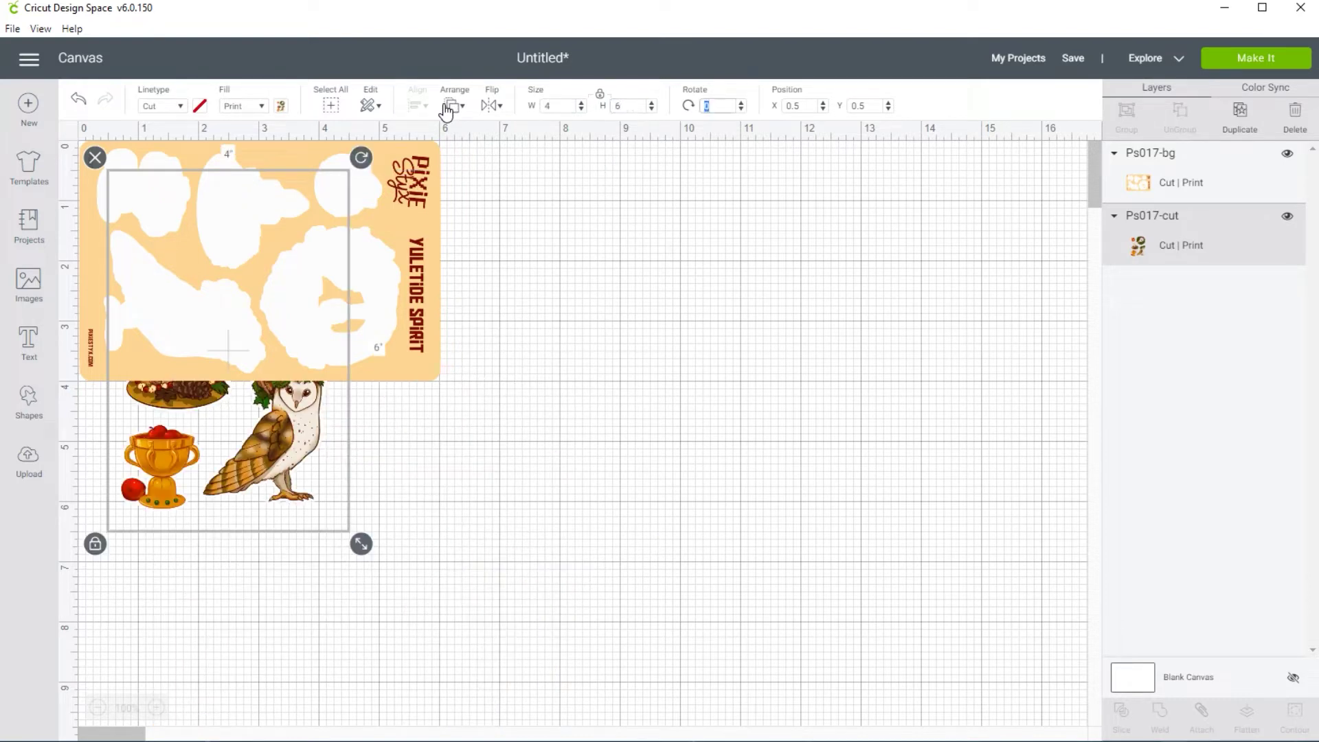
- Rotate the PS017-cut image to 90 degrees and set its Y position to 0
{"action": "type", "text": "90"}
{"action": "key", "text": "Tab"}
{"action": "key", "text": "Tab"}
{"action": "type", "text": "0"}
{"action": "key", "text": "Tab"}
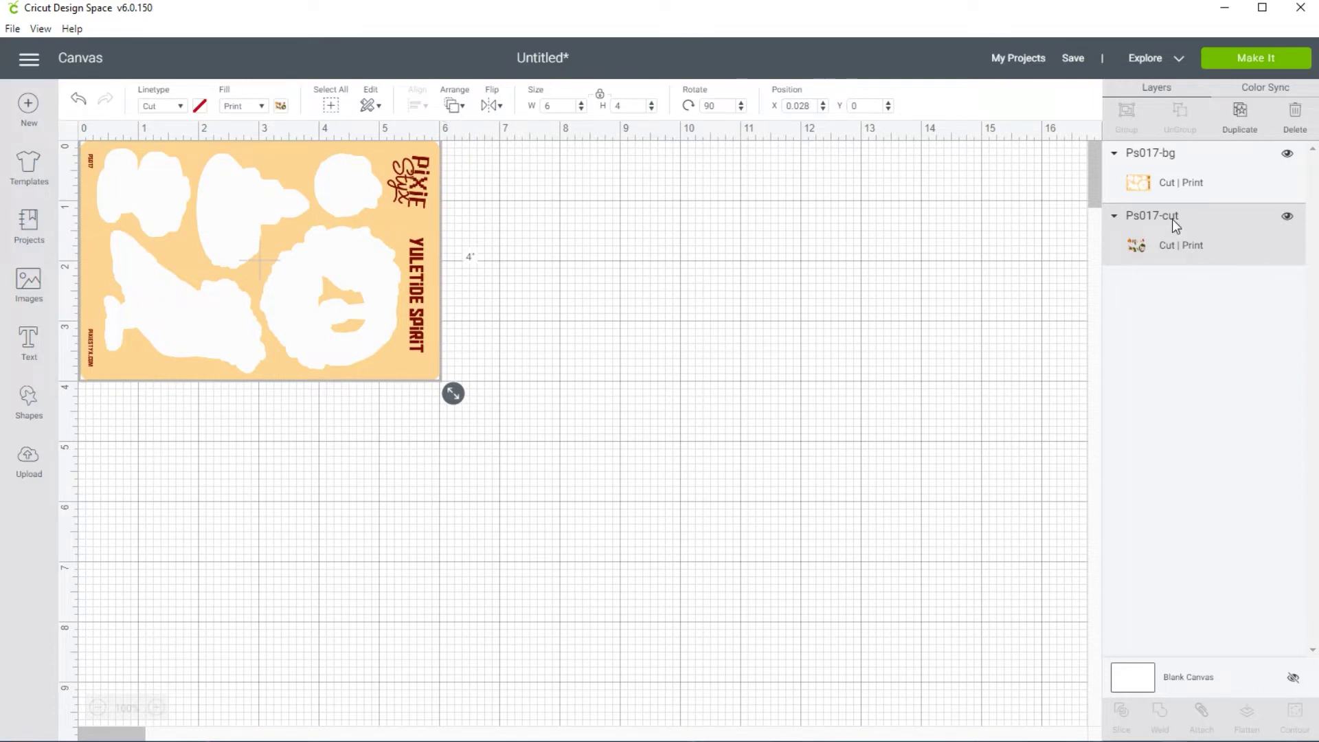
- Move the Ps017-cut layer above Ps017-bg and duplicate both layers together
{"action": "left_click_drag", "start_coordinate": [1172, 218], "coordinate": [1172, 150]}
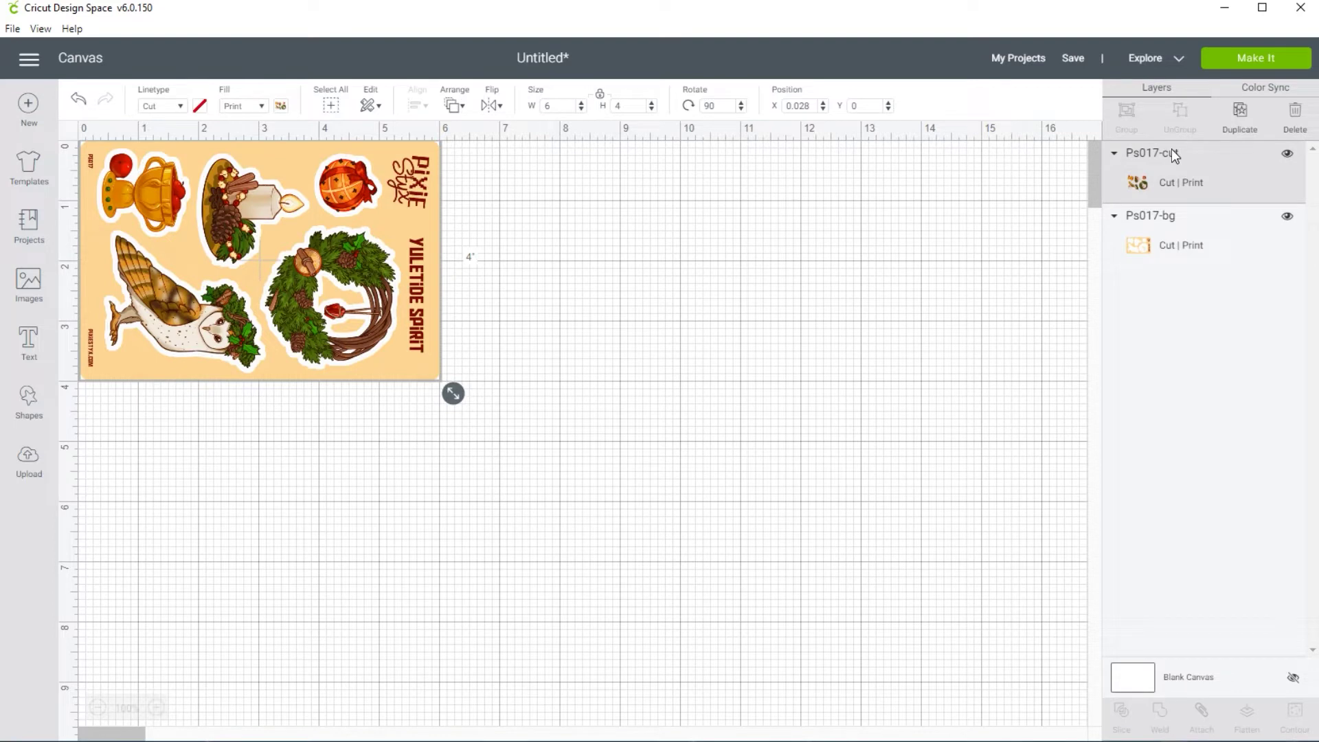
{"action": "left_click", "coordinate": [1164, 217], "text": "shift"}
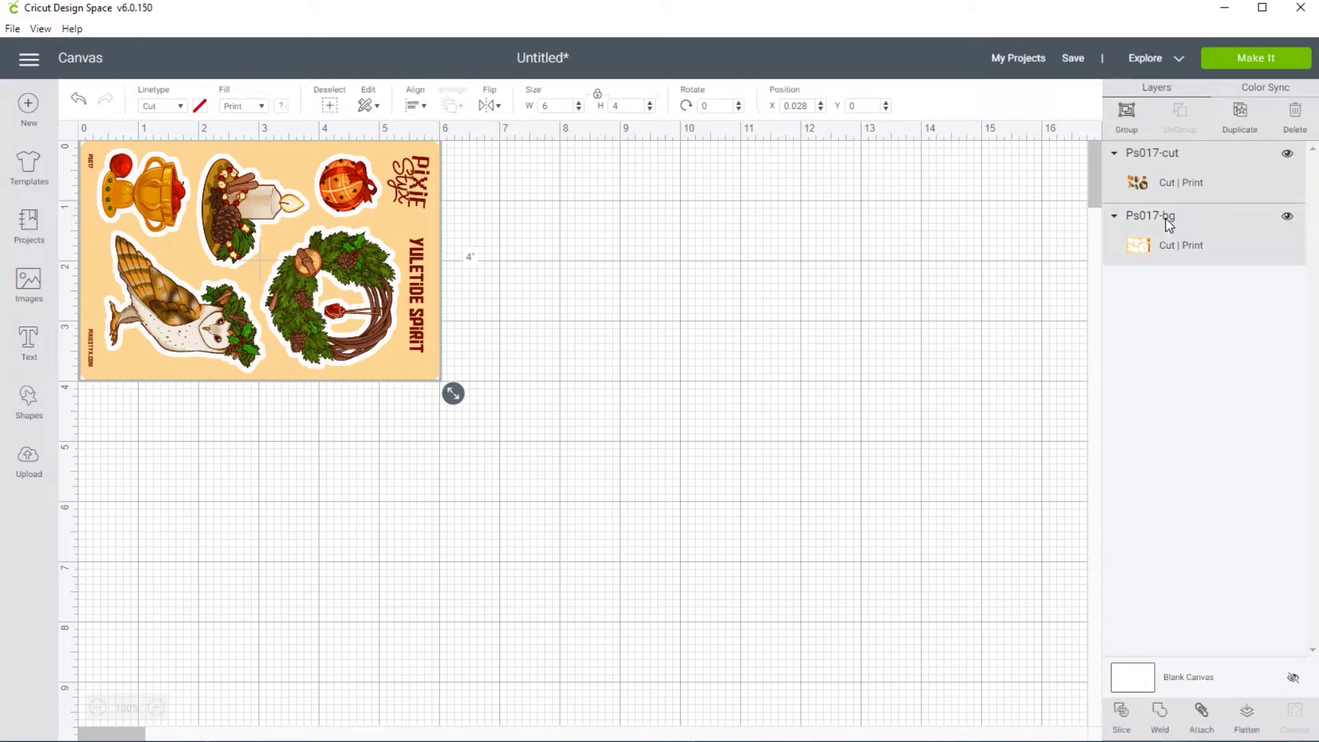
{"action": "left_click", "coordinate": [1243, 122]}
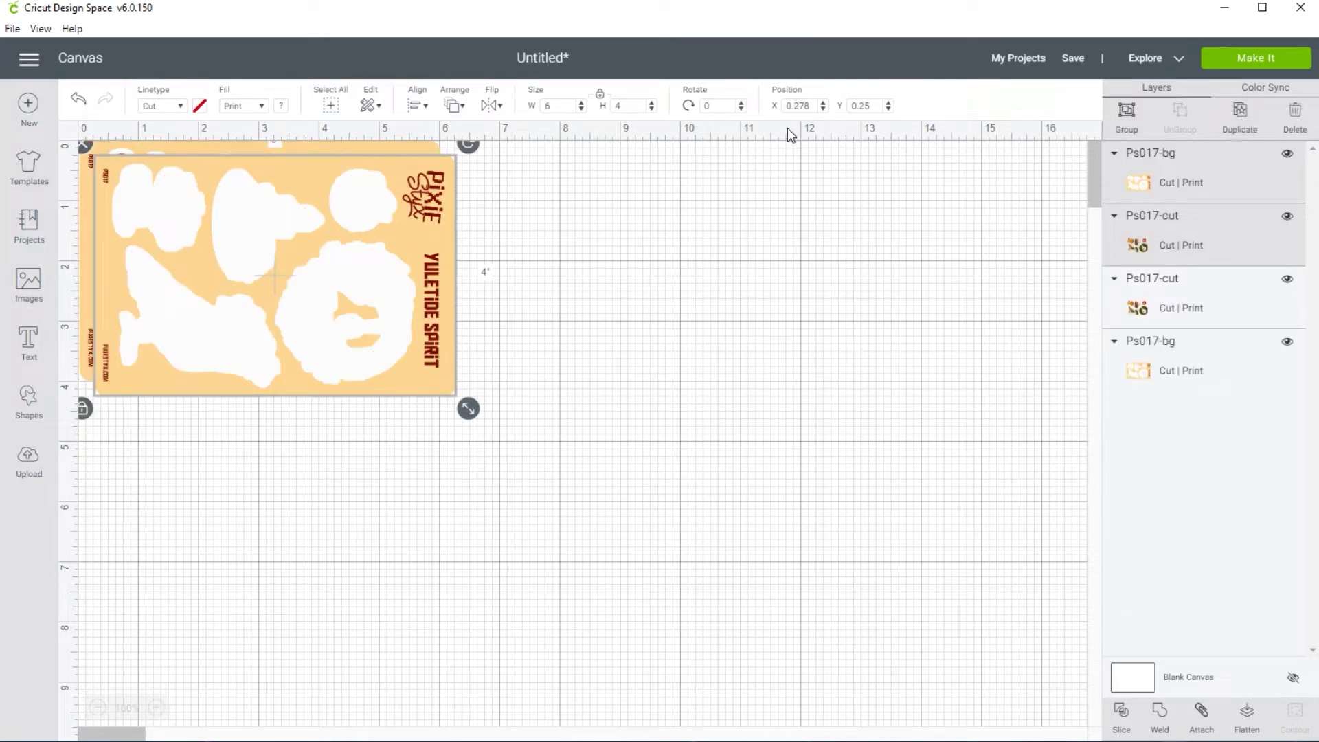
- Position the duplicated pair at X 0.028 and Y 4.25, beneath the original sticker sheet
{"action": "left_click", "coordinate": [818, 106]}
{"action": "type", "text": "0.028"}
{"action": "key", "text": "Tab"}
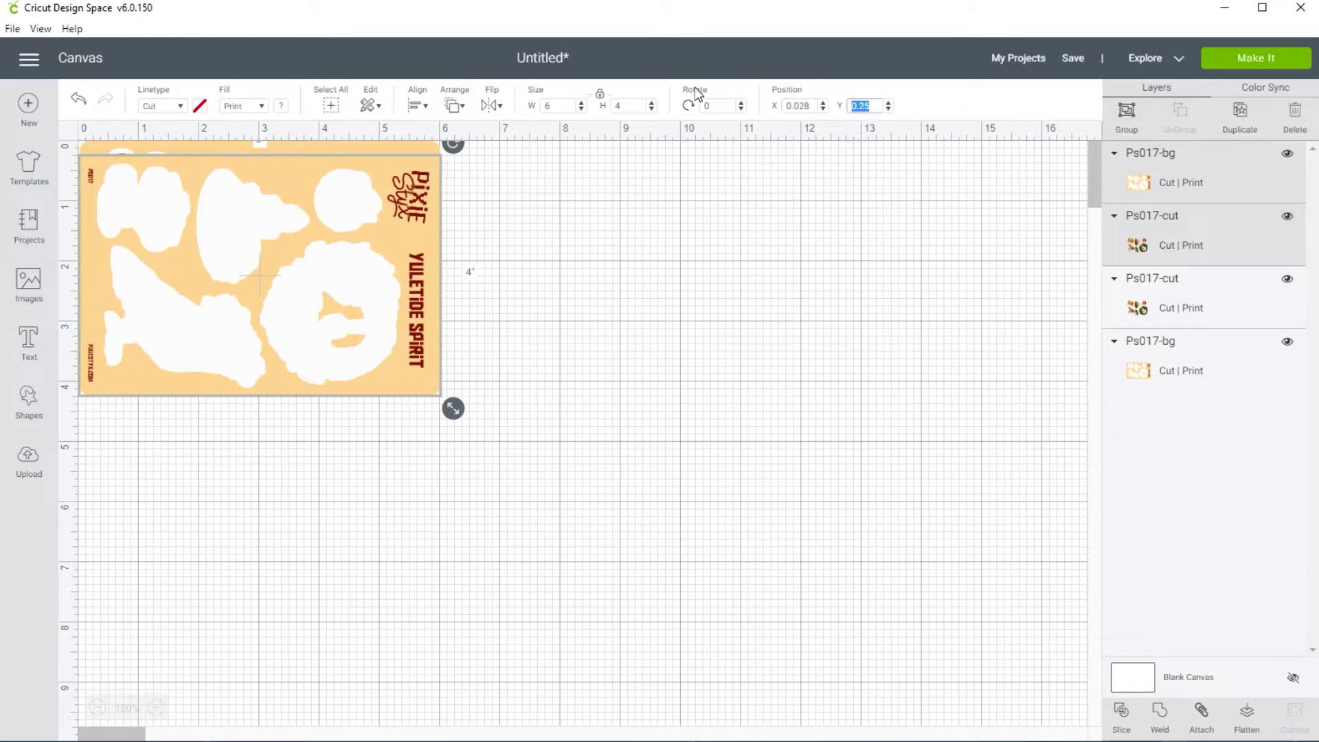
{"action": "type", "text": "4.28"}
{"action": "key", "text": "BackSpace"}
{"action": "type", "text": "5"}
{"action": "key", "text": "Return"}
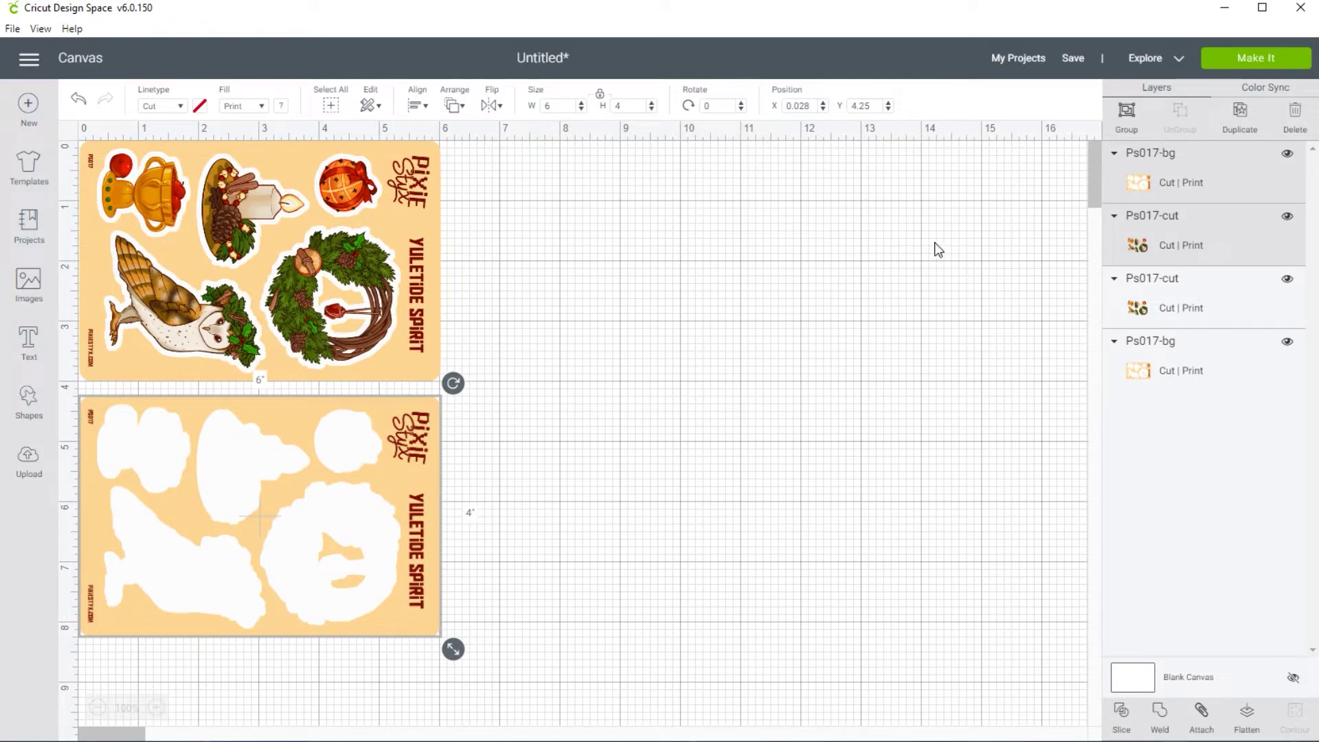
- Move the lower sheet's Ps017-cut layer above its Ps017-bg layer
{"action": "left_click", "coordinate": [1208, 309]}
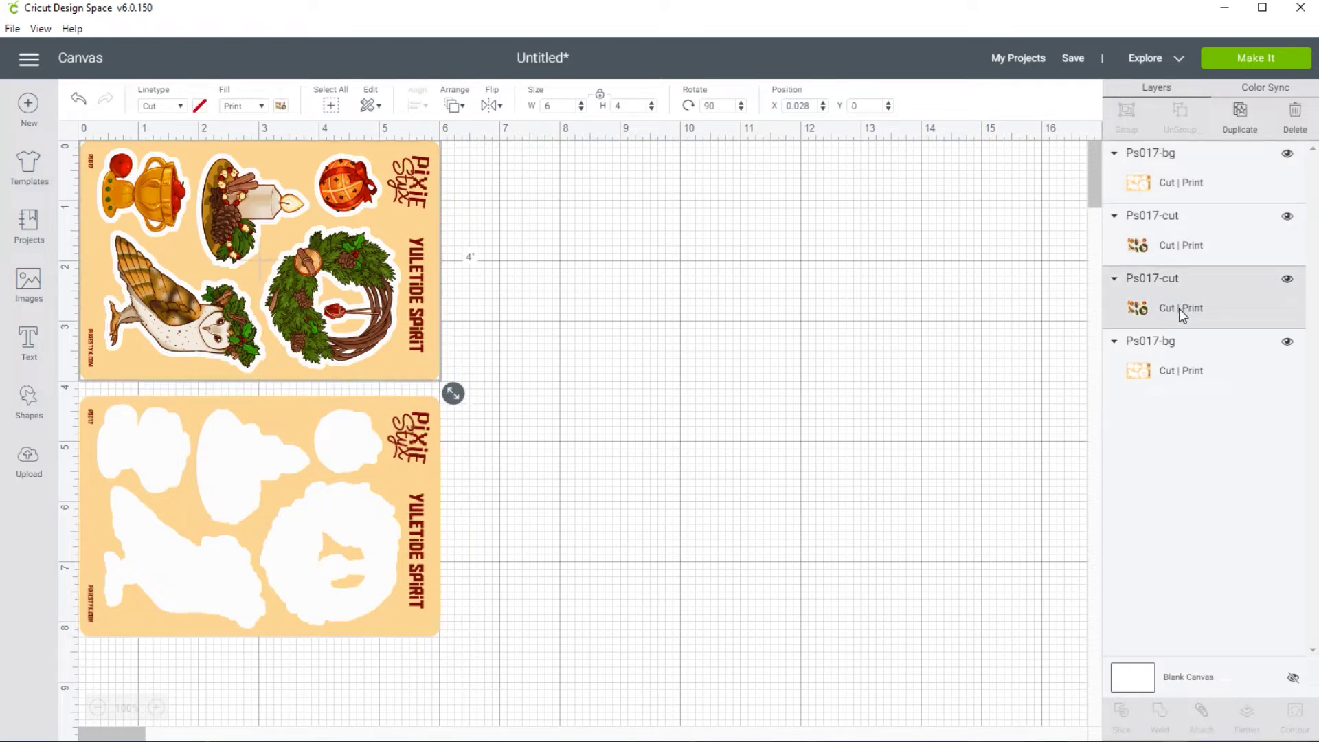
{"action": "left_click", "coordinate": [1172, 246]}
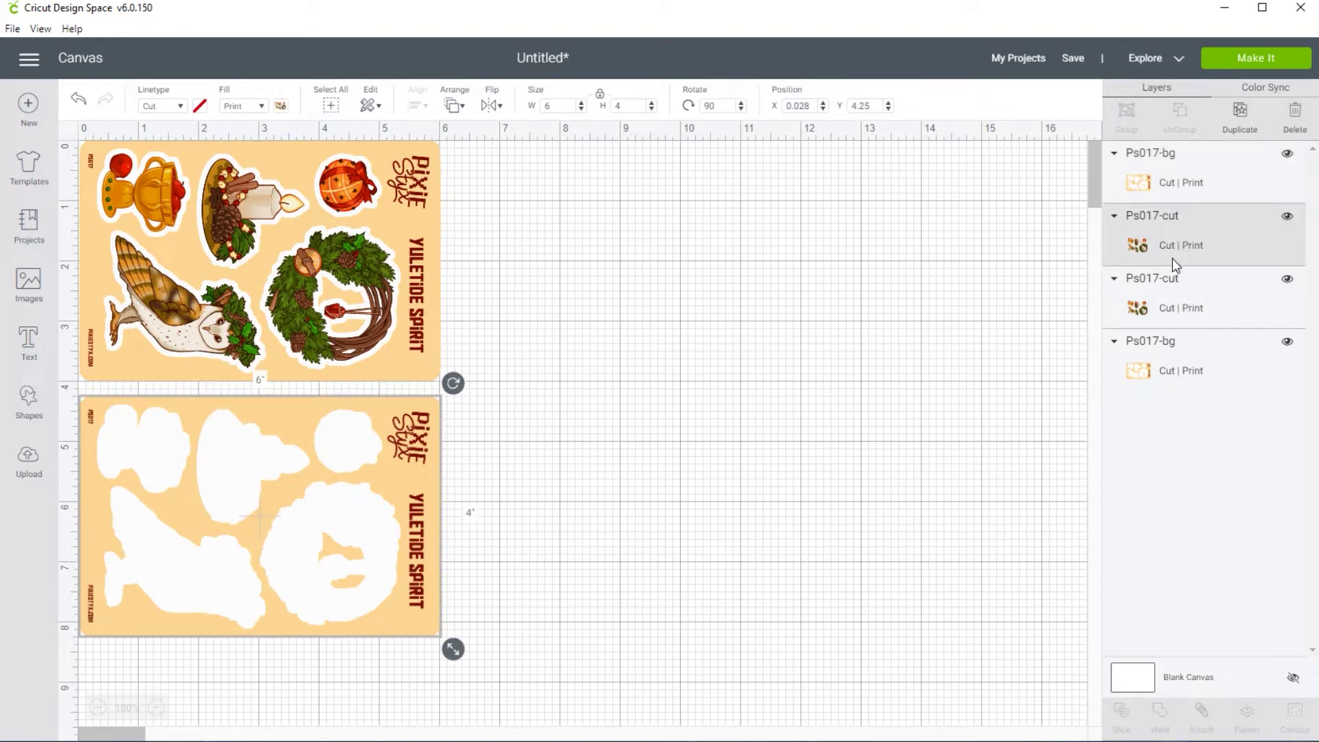
{"action": "left_click_drag", "start_coordinate": [1172, 227], "coordinate": [1166, 159]}
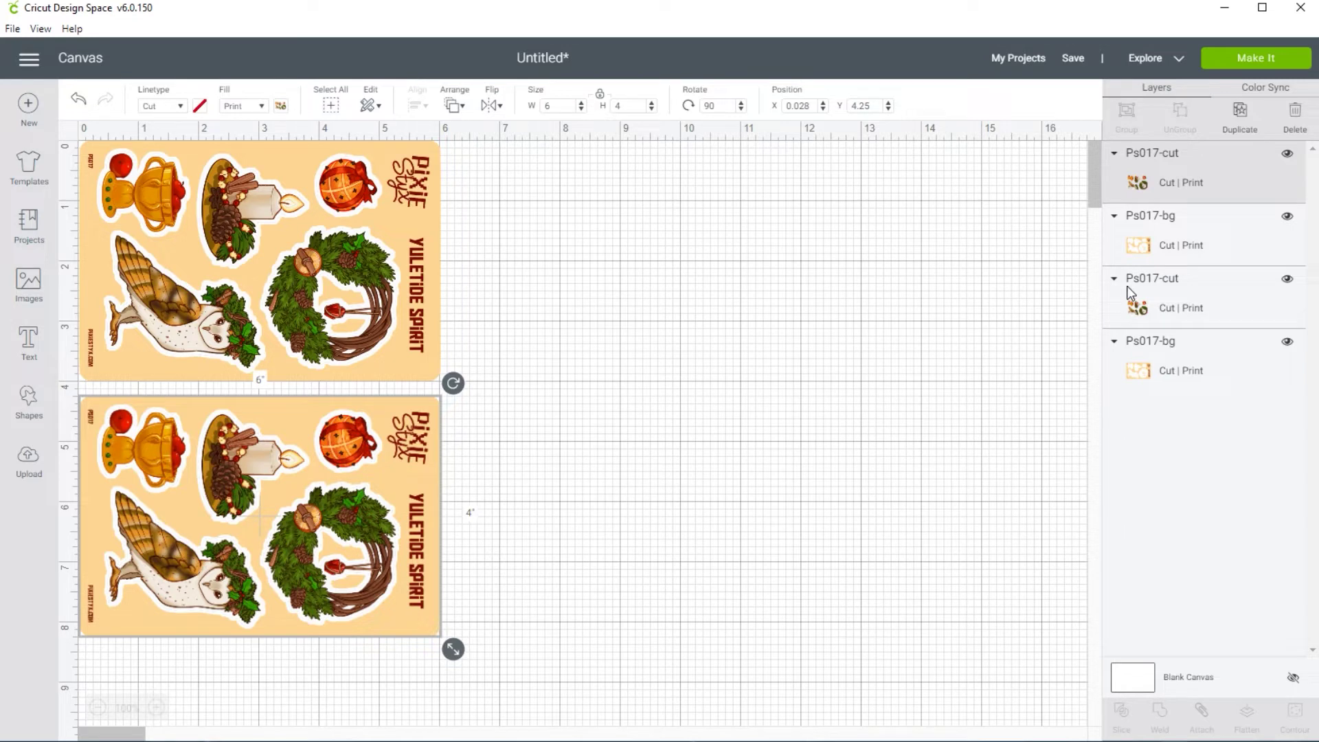
- Duplicate all four layers of the two sheets together and hide the four new copies
{"action": "left_click", "coordinate": [1187, 349], "text": "shift"}
{"action": "left_click", "coordinate": [1177, 295], "text": "shift"}
{"action": "left_click", "coordinate": [1176, 219], "text": "shift"}
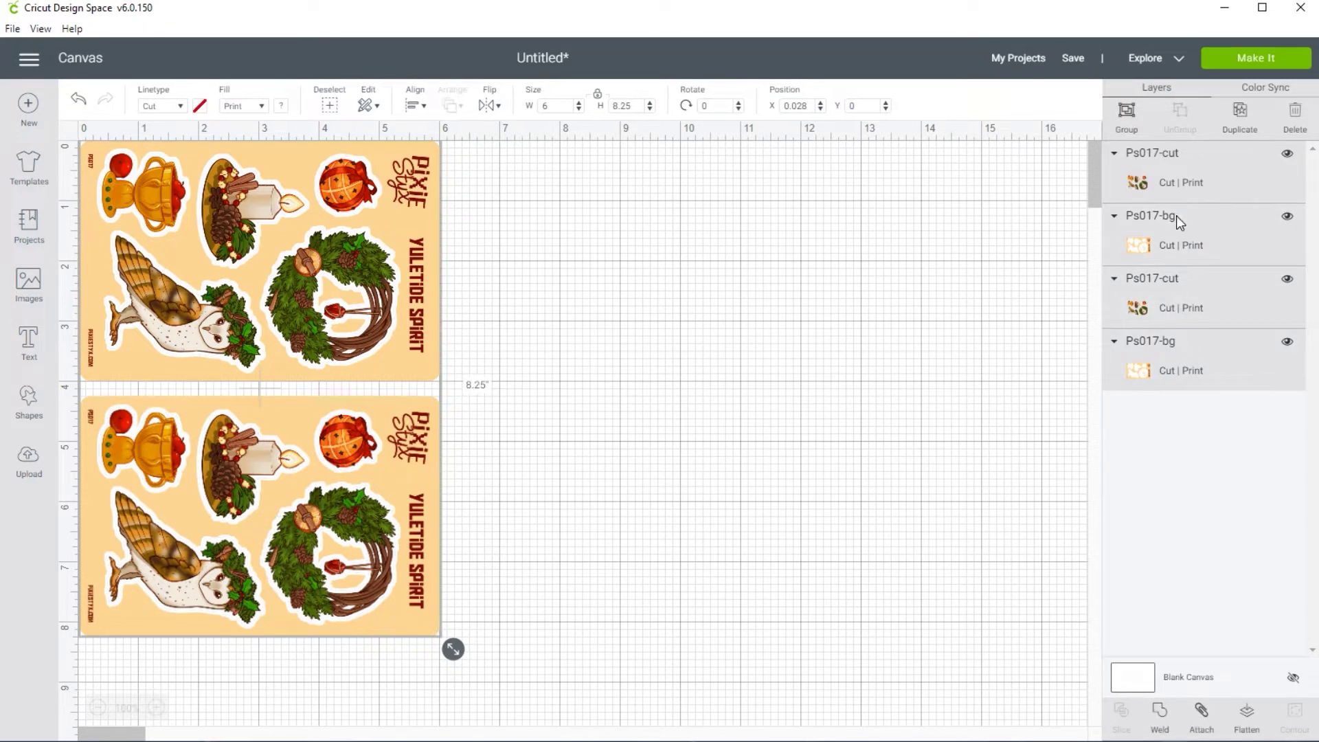
{"action": "left_click", "coordinate": [1239, 117]}
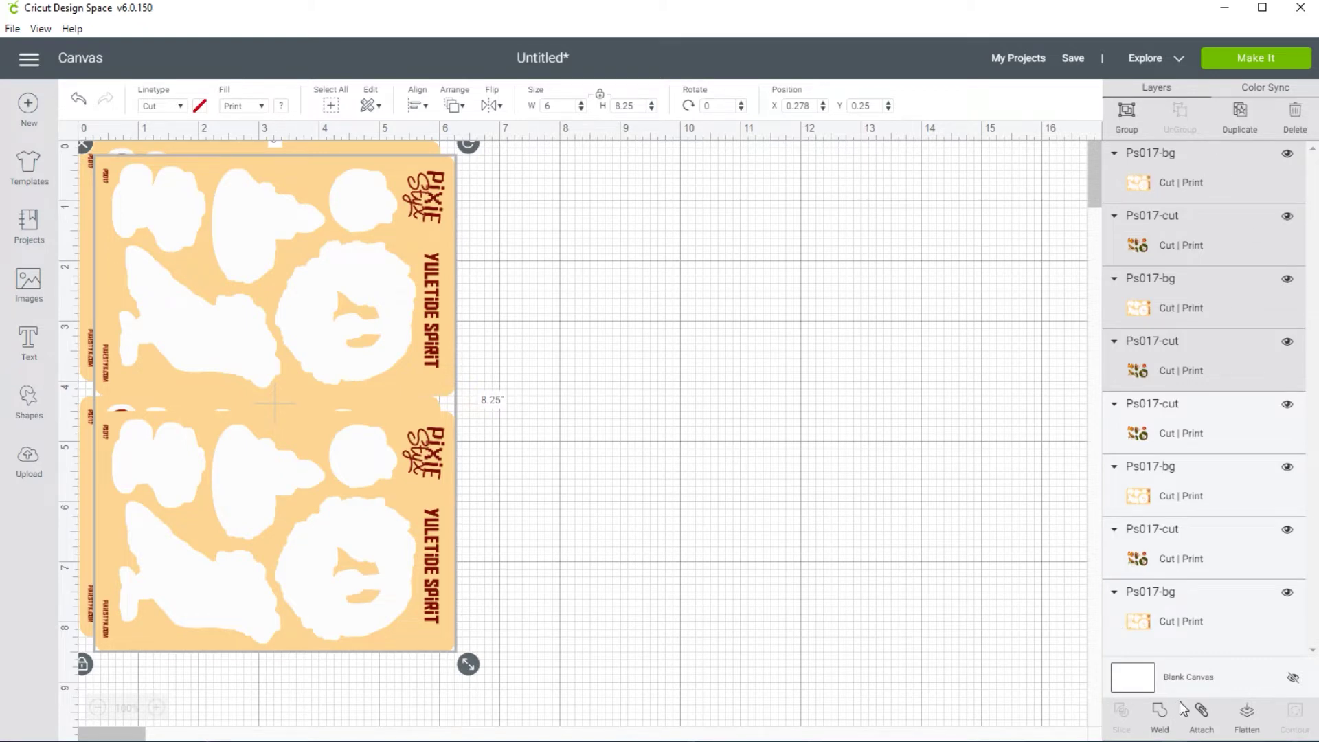
{"action": "left_click", "coordinate": [1287, 155]}
{"action": "left_click", "coordinate": [1289, 218]}
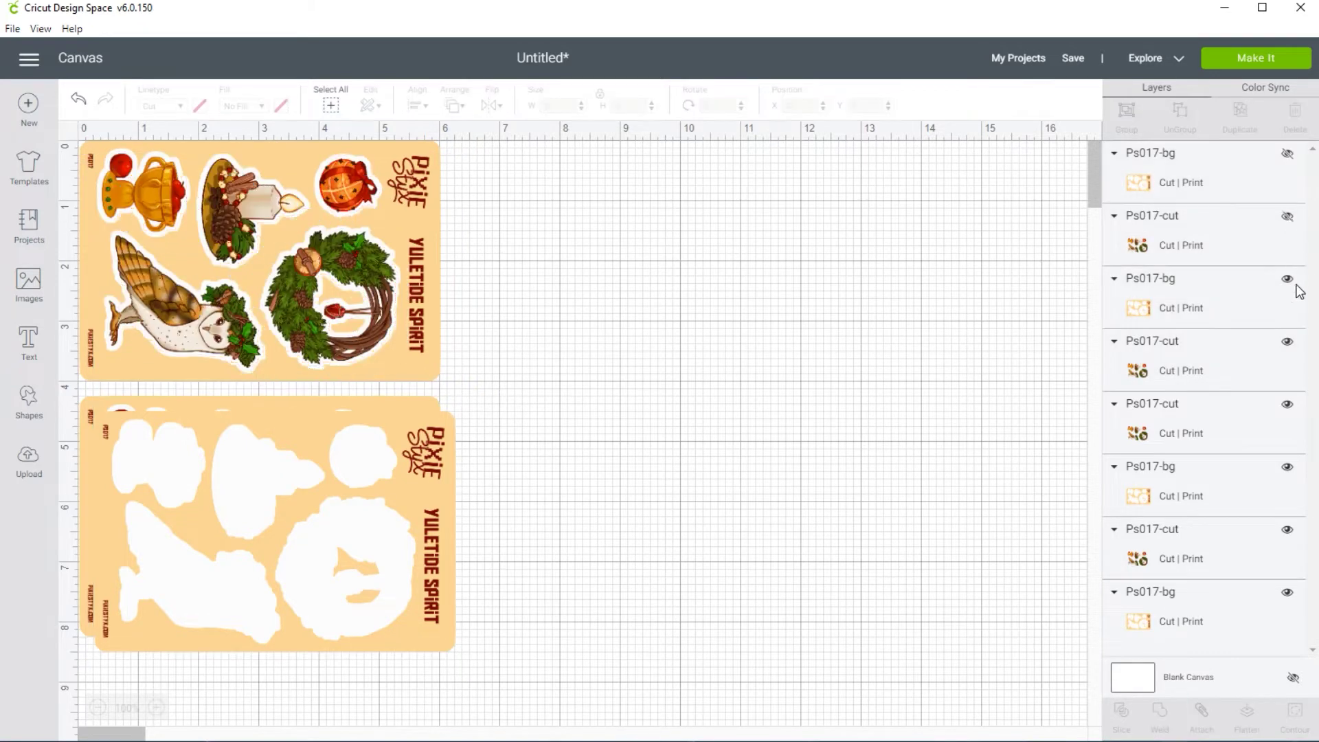
{"action": "left_click", "coordinate": [1288, 280]}
{"action": "left_click", "coordinate": [1286, 344]}
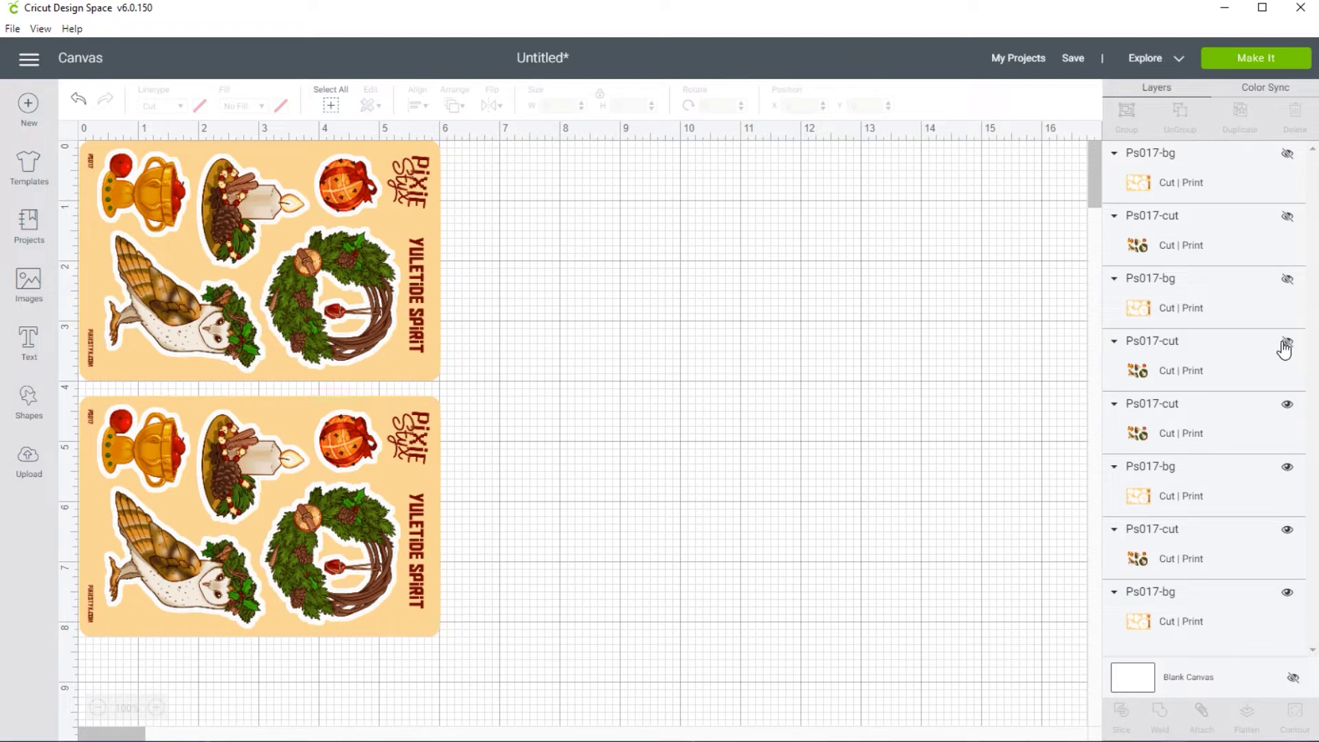
- Move the visible Ps017-cut layer above both visible Ps017-bg layers, attach the four visible layers, and collapse the Attach group
{"action": "left_click_drag", "start_coordinate": [1185, 561], "coordinate": [1181, 455]}
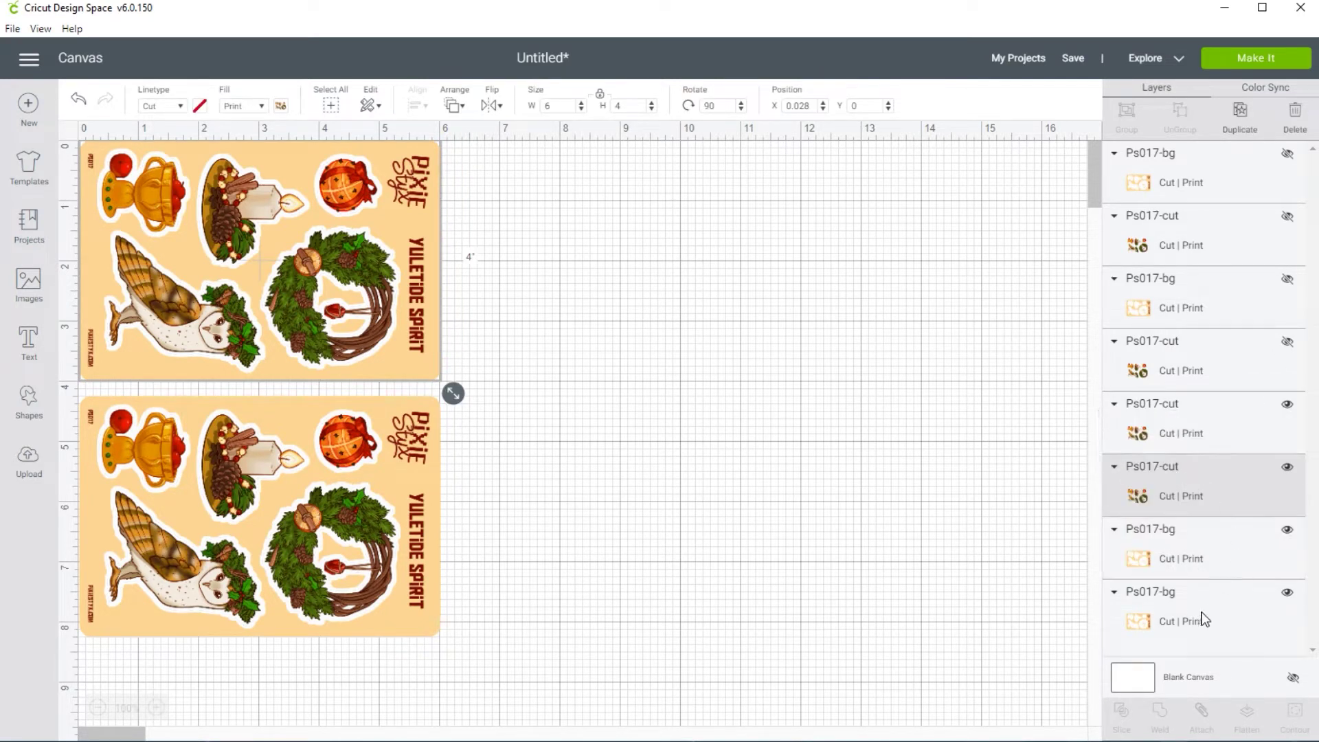
{"action": "left_click", "coordinate": [1202, 613]}
{"action": "left_click", "coordinate": [1205, 555], "text": "shift"}
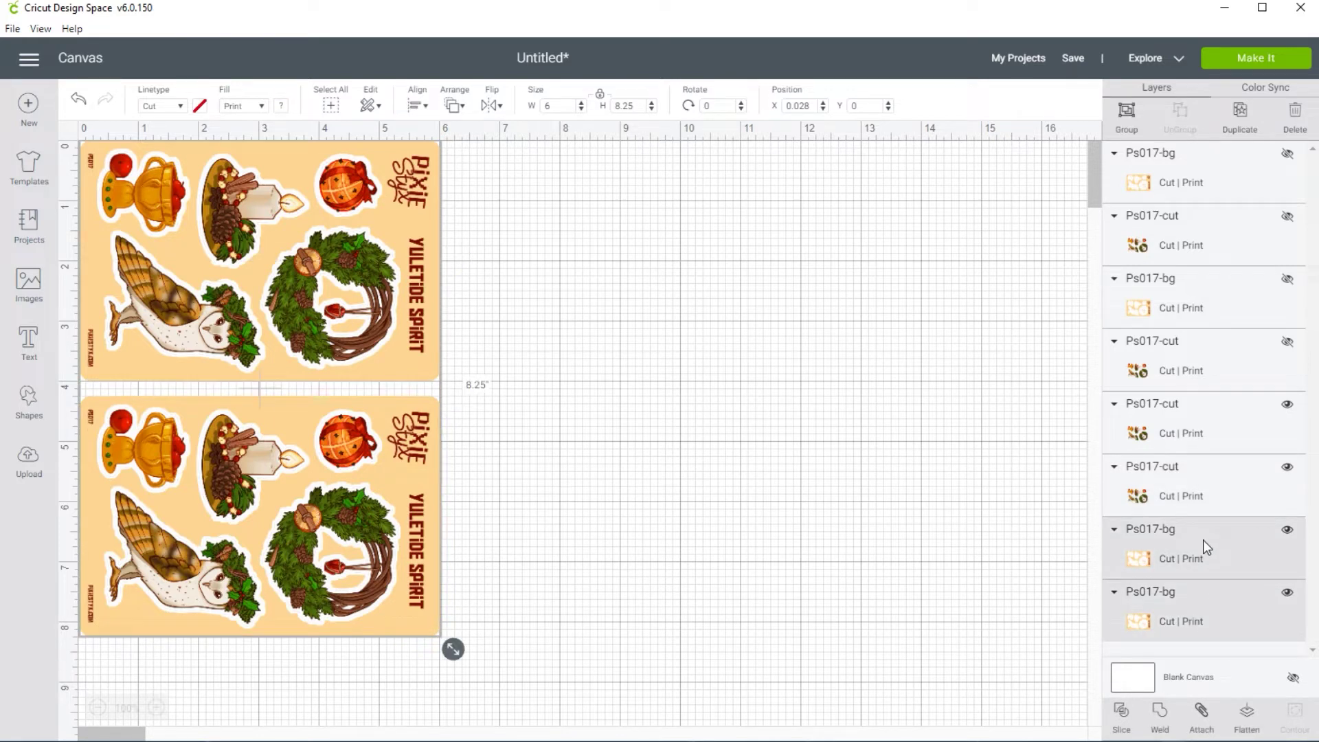
{"action": "left_click", "coordinate": [1204, 481], "text": "shift"}
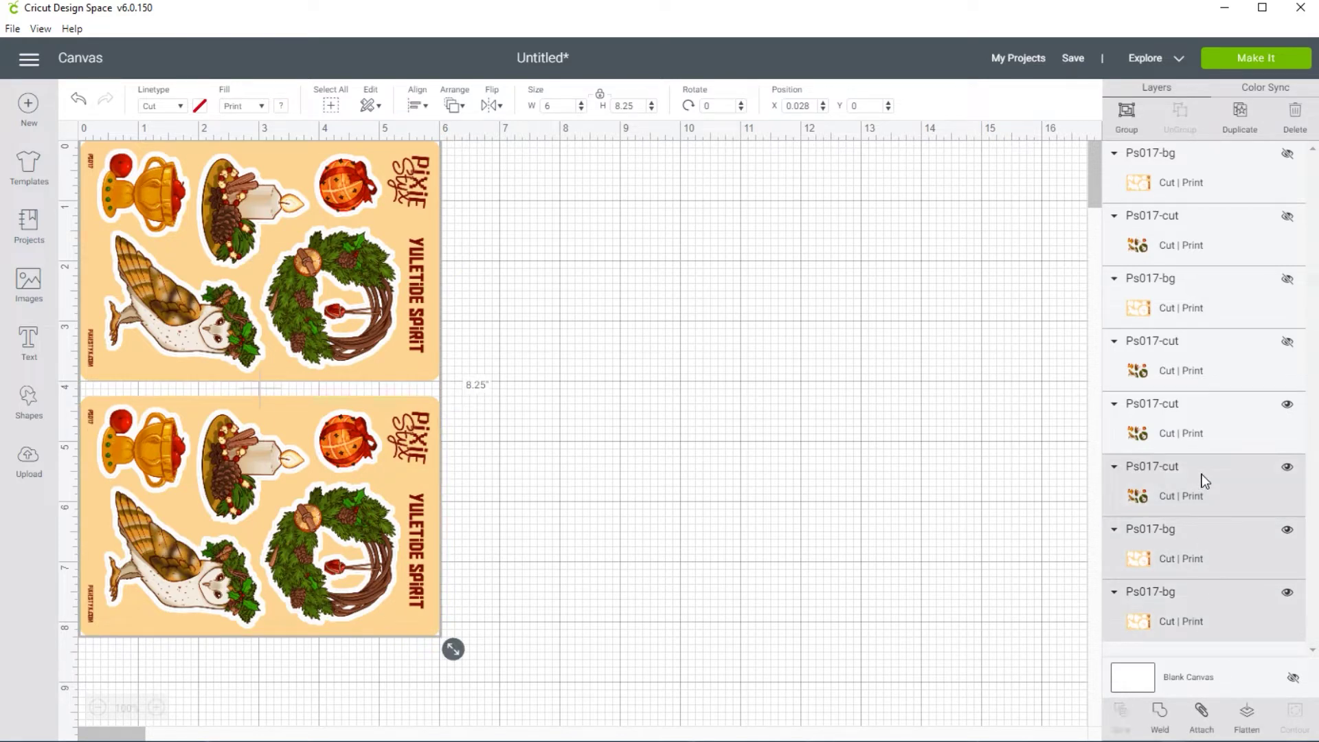
{"action": "left_click", "coordinate": [1194, 409], "text": "shift"}
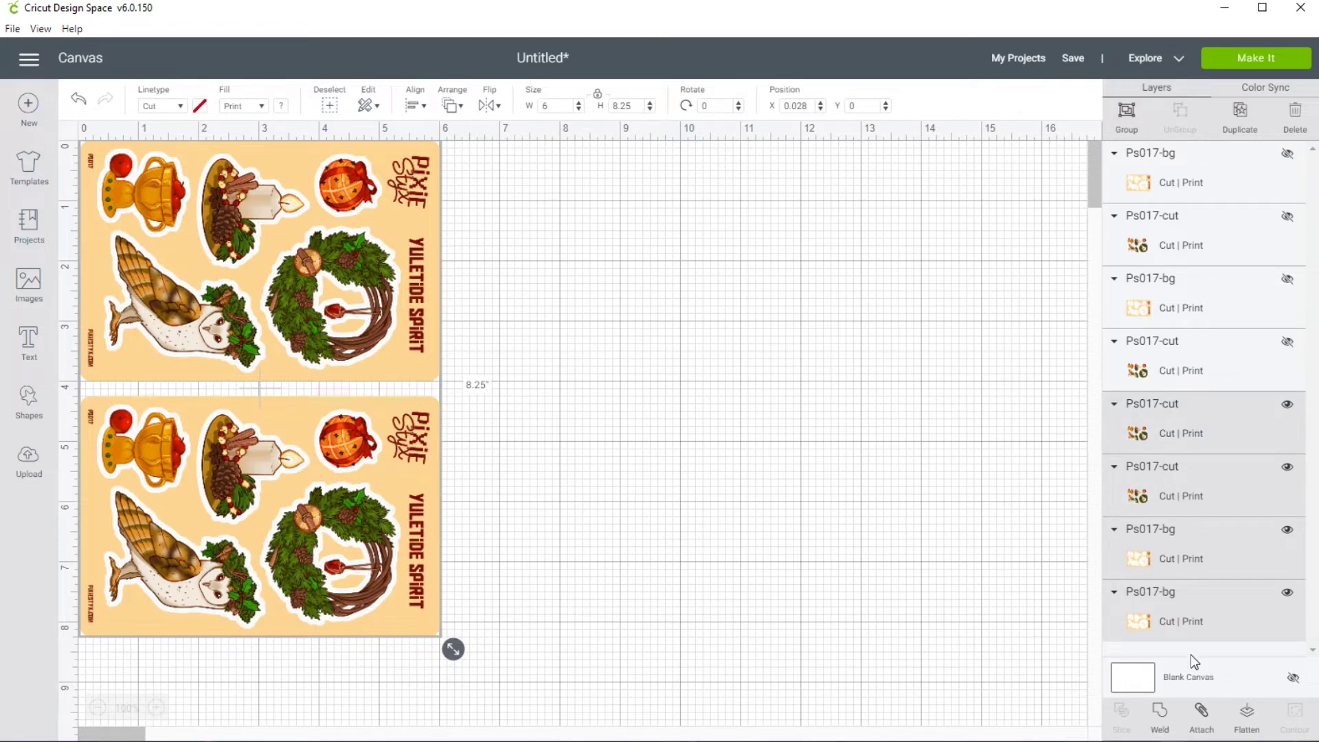
{"action": "left_click", "coordinate": [1202, 714]}
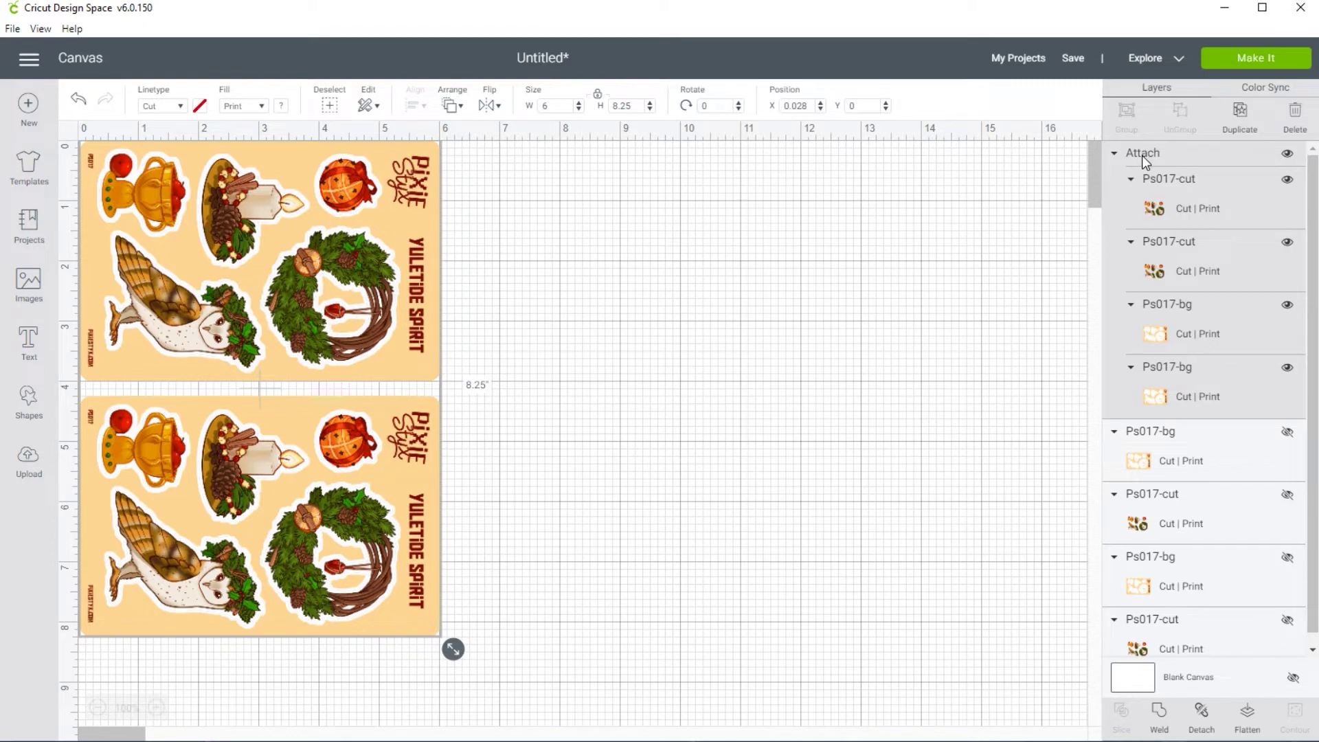
{"action": "left_click", "coordinate": [1114, 152]}
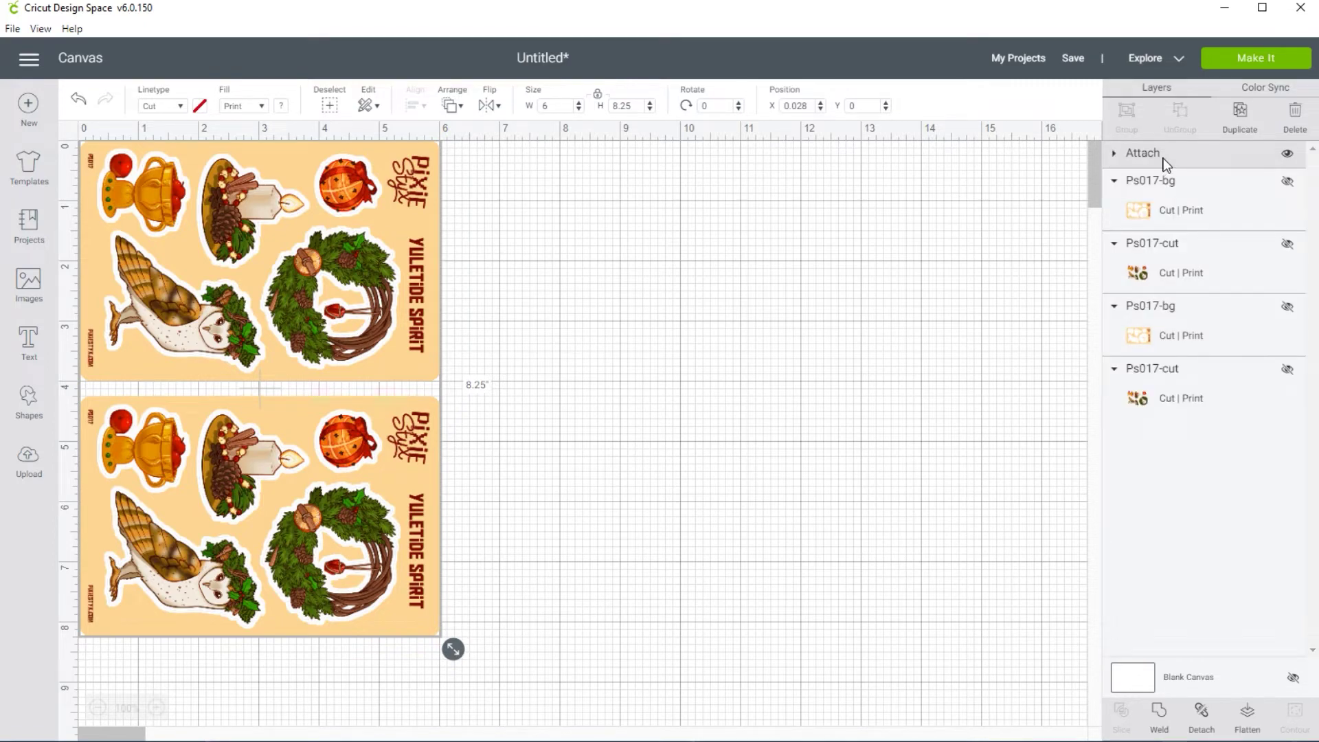
- Toggle the Attach group's visibility off and on to check the attached sheets, leaving the group selected
{"action": "left_click", "coordinate": [1286, 157]}
{"action": "left_click", "coordinate": [1287, 157]}
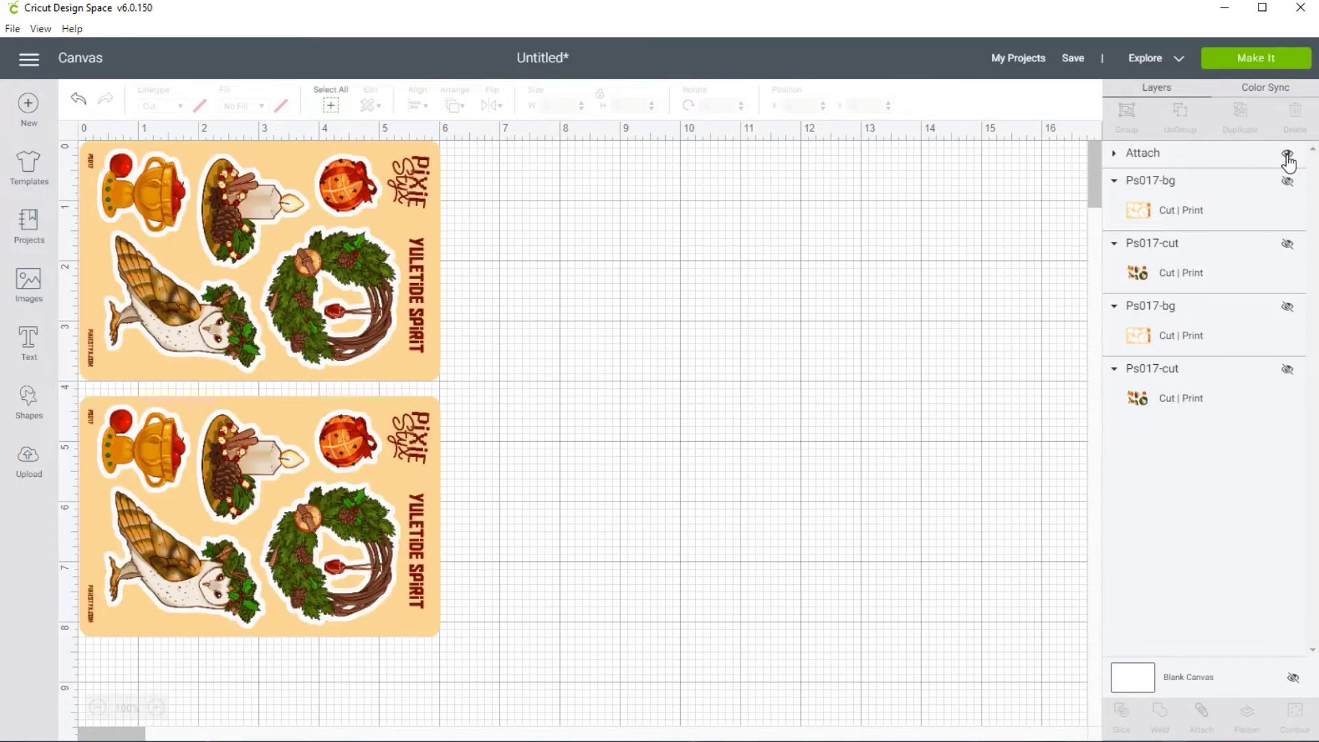
{"action": "left_click", "coordinate": [1237, 162]}
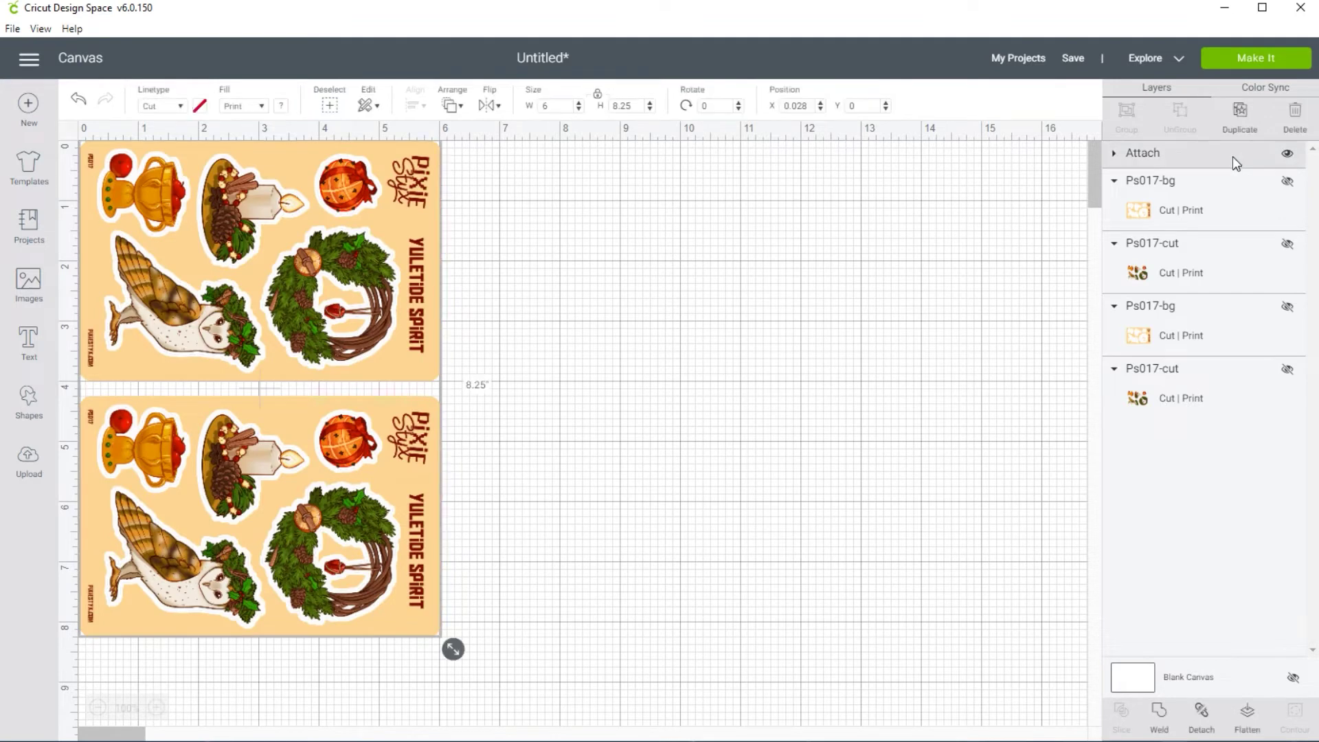
- Reorder the hidden copies so both Ps017-cut layers sit above both Ps017-bg layers, and show all four
{"action": "left_click", "coordinate": [1186, 318]}
{"action": "left_click_drag", "start_coordinate": [1184, 313], "coordinate": [1187, 417]}
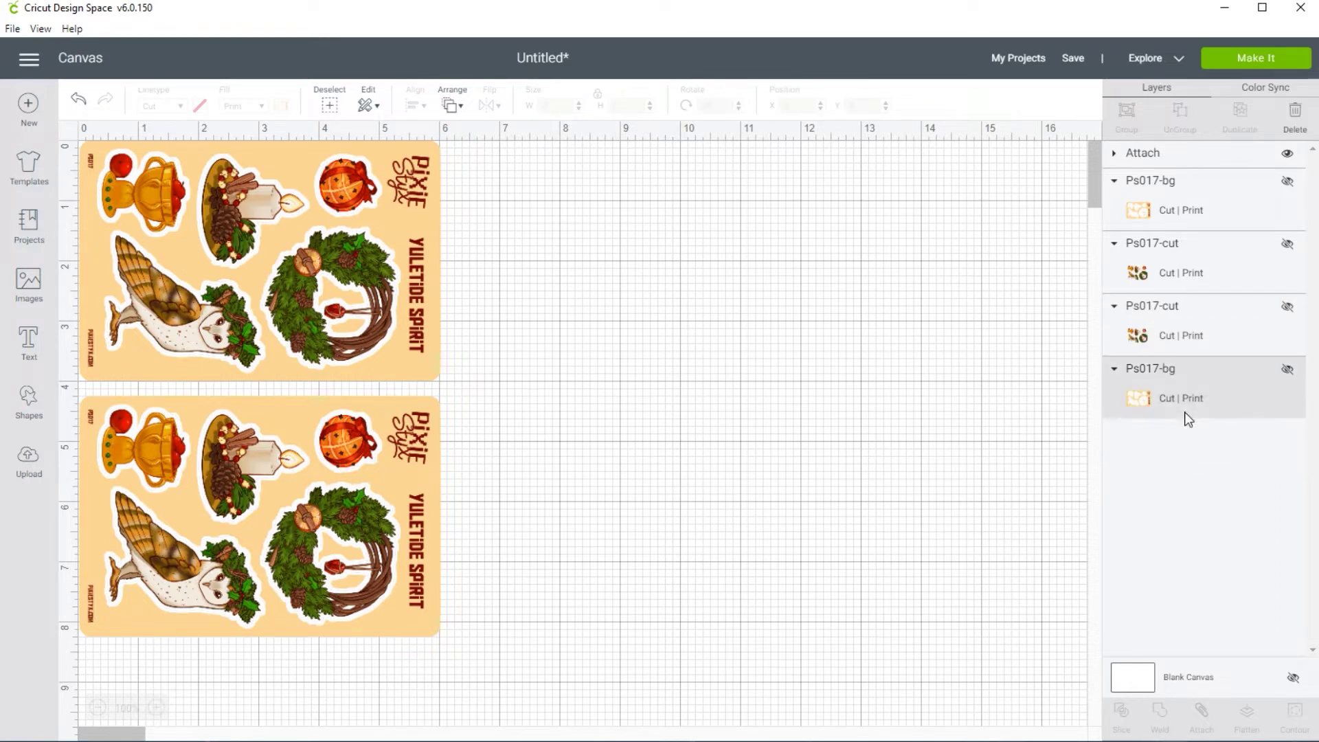
{"action": "left_click_drag", "start_coordinate": [1186, 207], "coordinate": [1187, 402]}
{"action": "left_click", "coordinate": [1212, 251]}
{"action": "left_click", "coordinate": [1104, 195]}
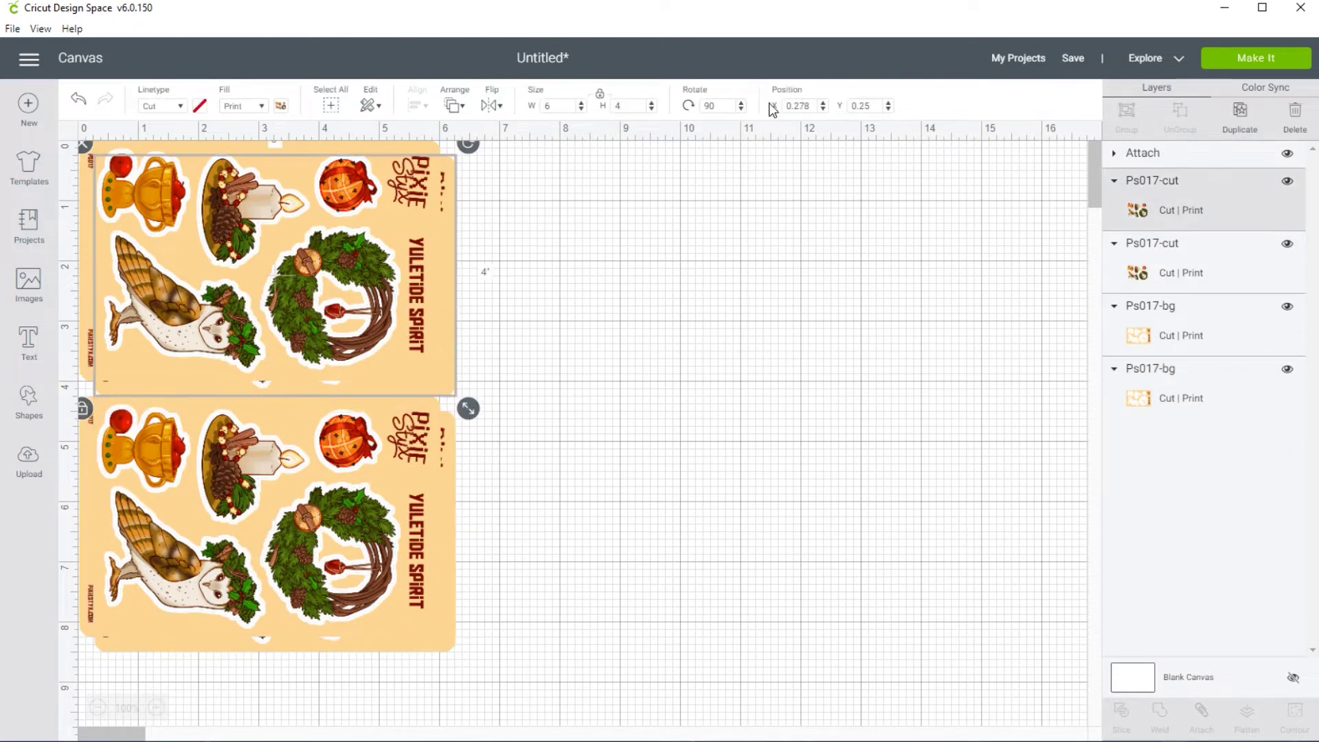
- Set the position of the upper sheet's Ps017-cut copy to X 0 and Y 0
{"action": "left_click", "coordinate": [808, 106]}
{"action": "type", "text": "0"}
{"action": "key", "text": "Tab"}
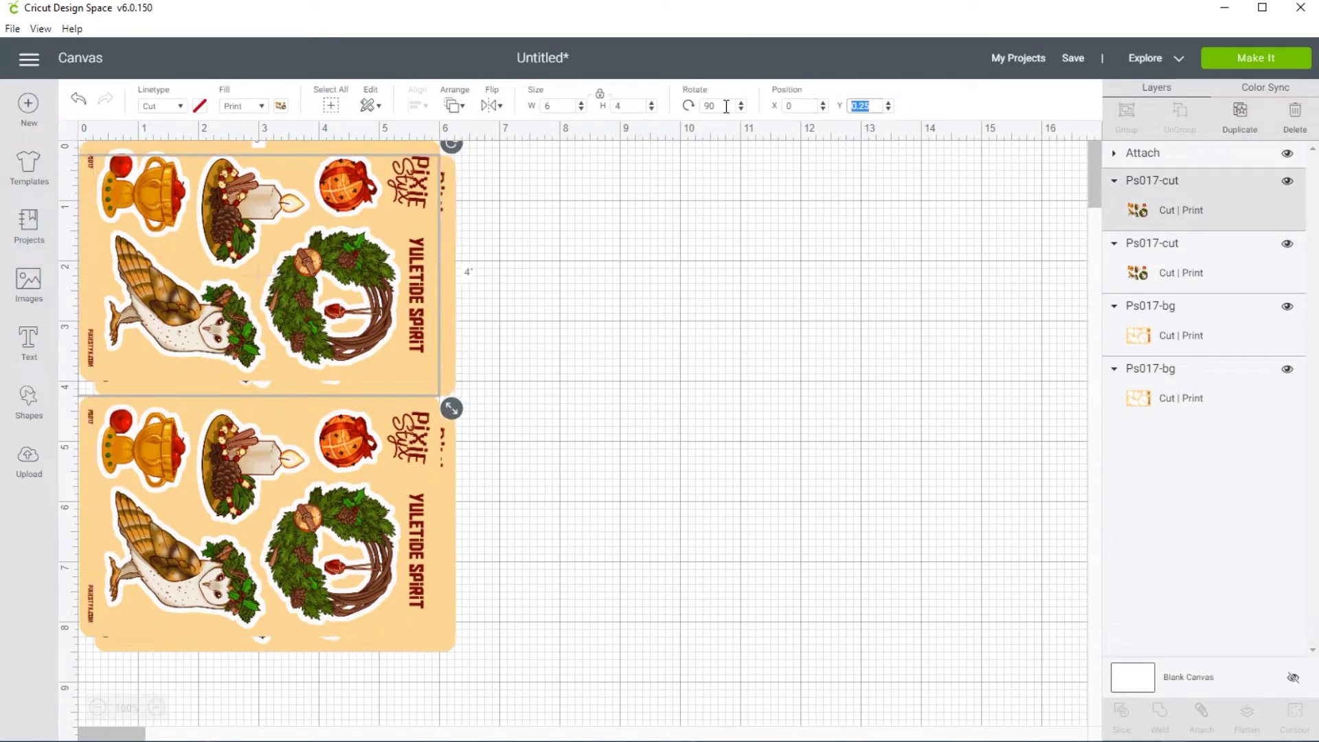
{"action": "type", "text": "0"}
{"action": "key", "text": "Tab"}
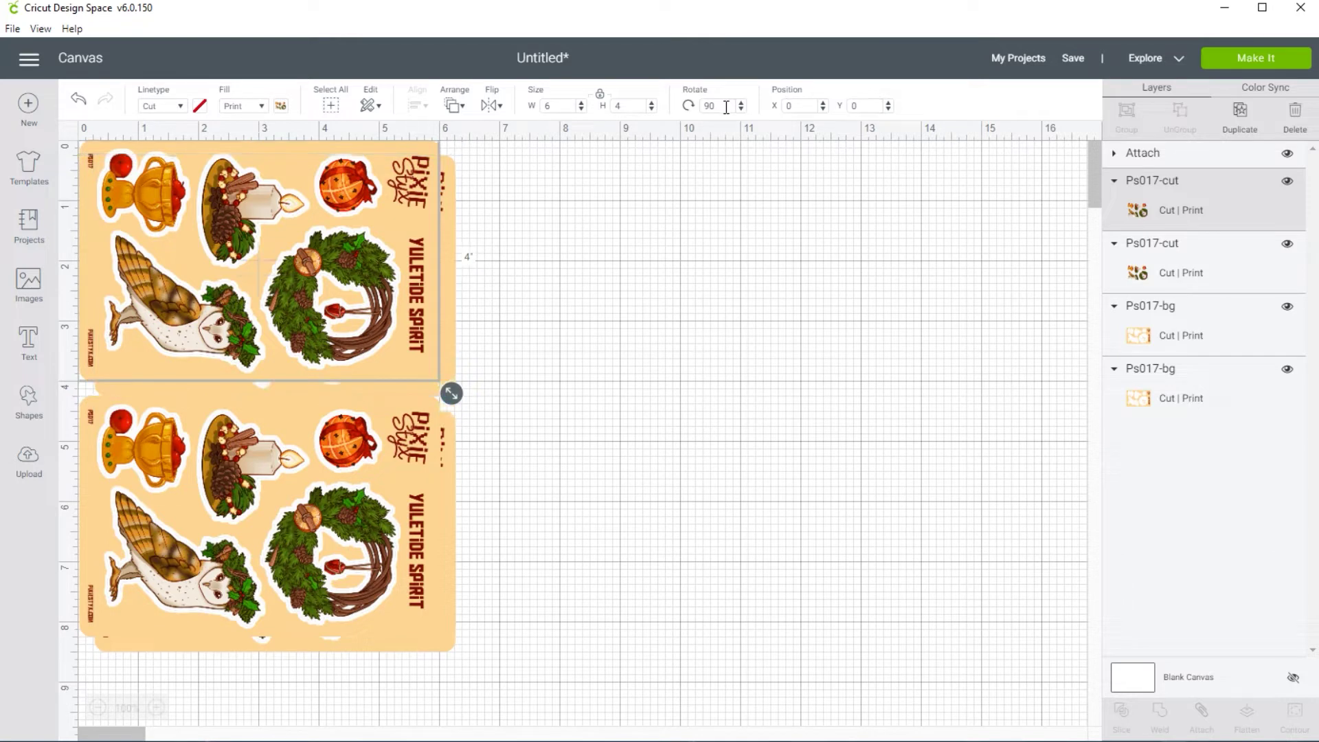
- Move the upper sheet's Ps017-bg copy above the other Ps017-bg copy and set its position to X 0.028 and Y 0.028
{"action": "left_click", "coordinate": [1194, 312]}
{"action": "left_click", "coordinate": [1198, 373]}
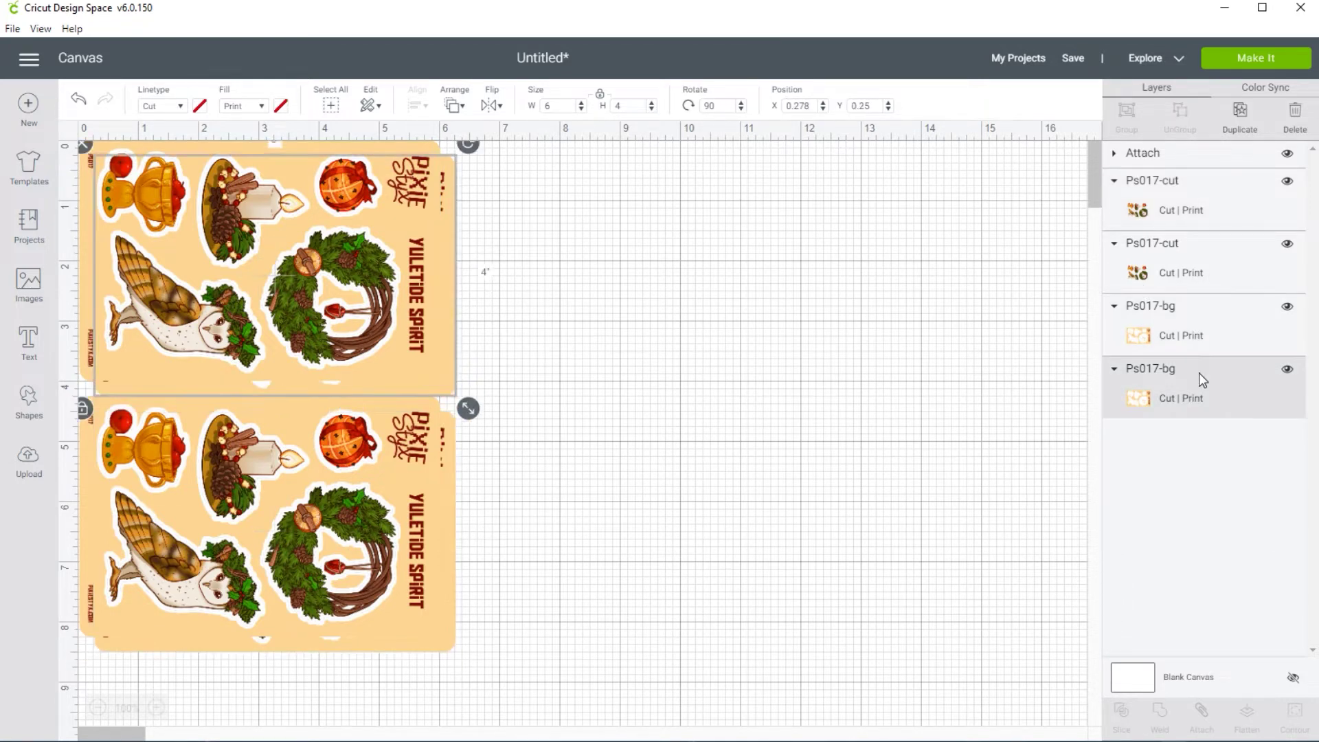
{"action": "mouse_move", "coordinate": [1199, 372]}
{"action": "left_mouse_down"}
{"action": "mouse_move", "coordinate": [1201, 309]}
{"action": "mouse_move", "coordinate": [1213, 312]}
{"action": "left_mouse_up"}
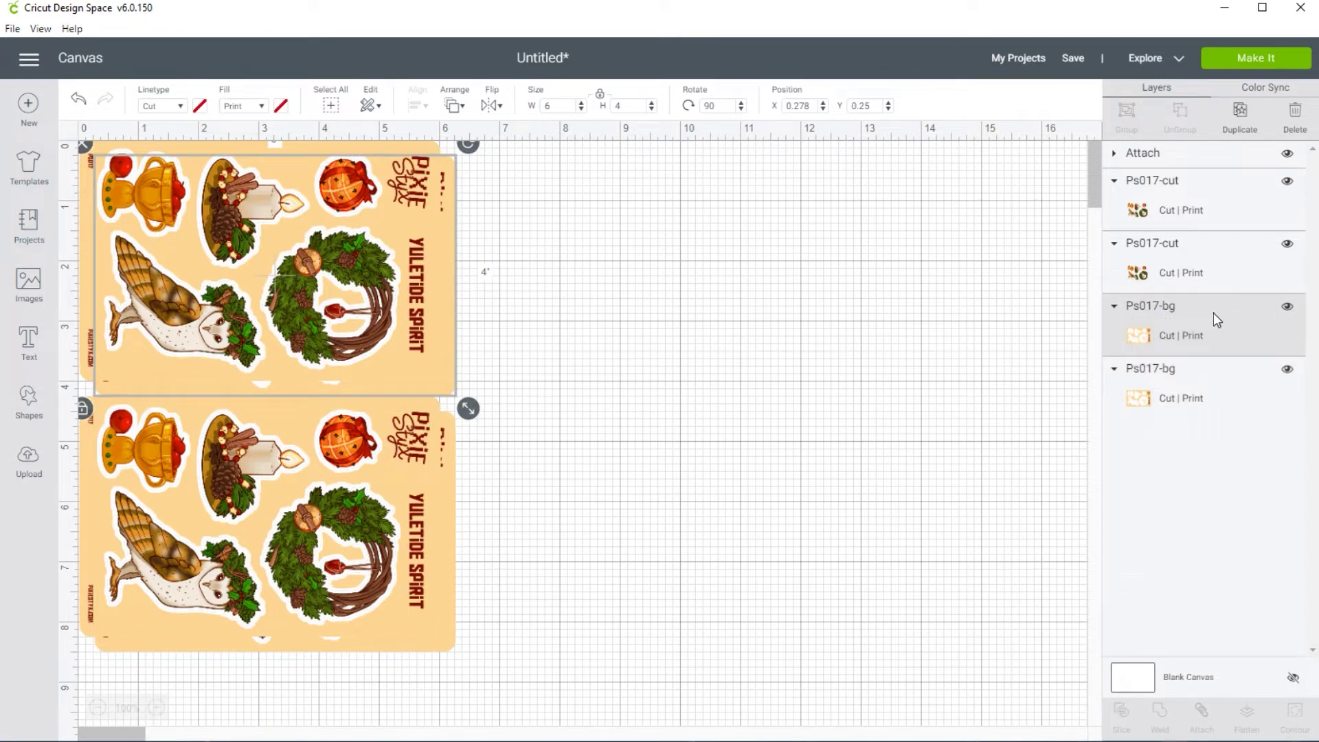
{"action": "left_click_drag", "start_coordinate": [810, 103], "coordinate": [752, 107]}
{"action": "type", "text": "0.028"}
{"action": "key", "text": "Tab"}
{"action": "type", "text": "0.028"}
{"action": "key", "text": "Return"}
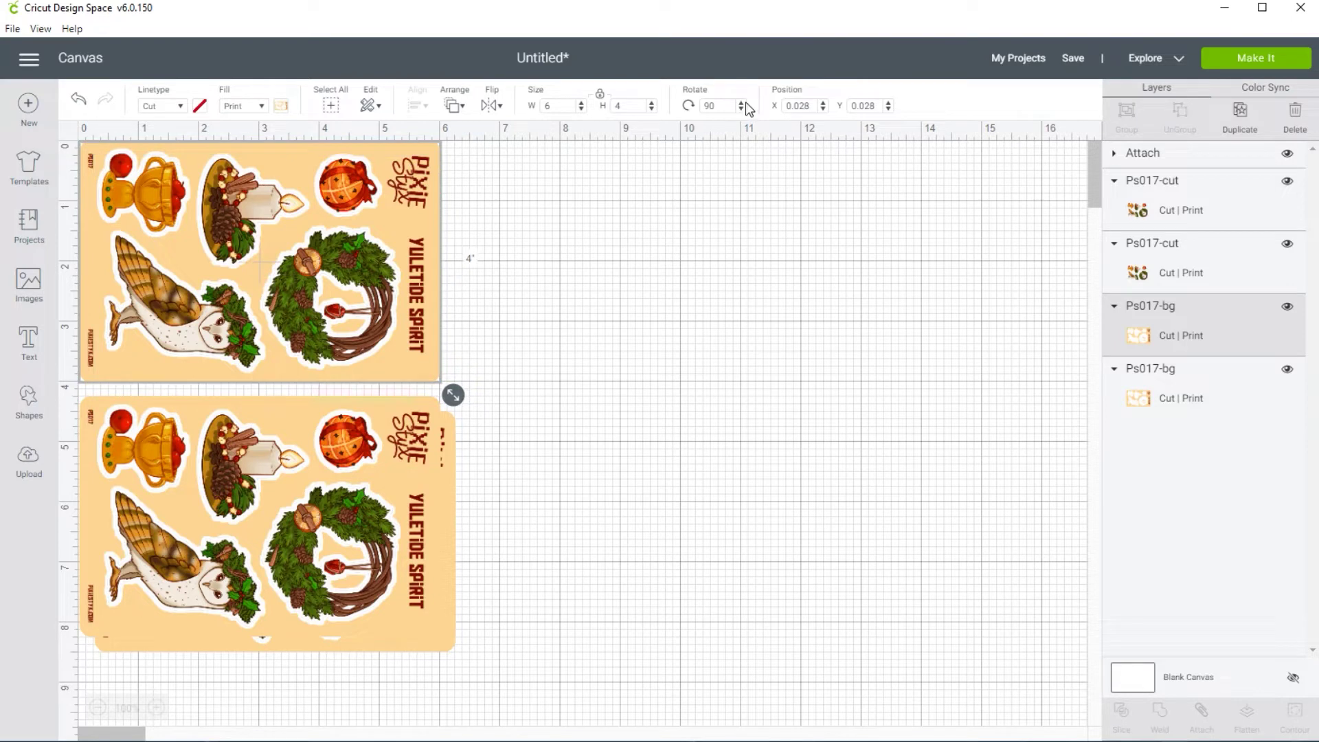
- Set the position of the lower sheet's Ps017-cut copy to X 0 and Y 4.25
{"action": "left_click", "coordinate": [1186, 272]}
{"action": "left_click", "coordinate": [1188, 214]}
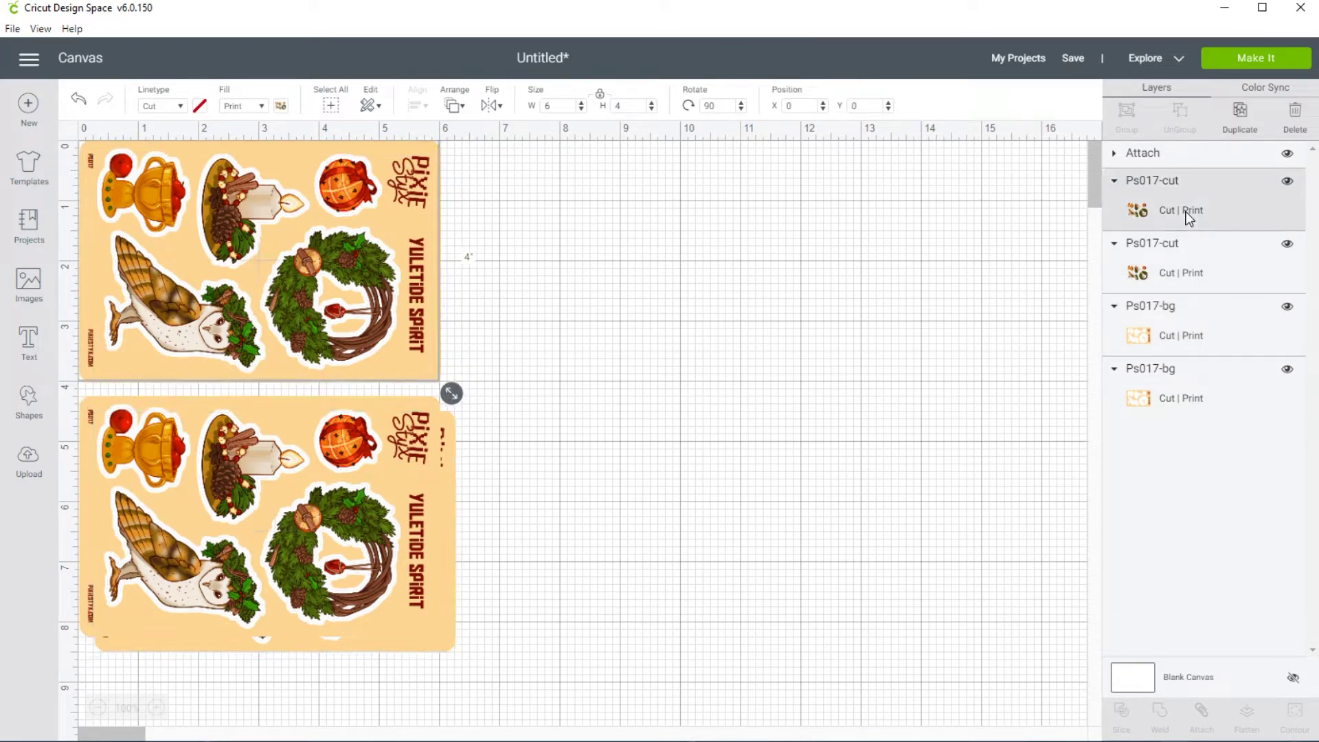
{"action": "left_click", "coordinate": [1188, 260]}
{"action": "left_click_drag", "start_coordinate": [808, 105], "coordinate": [758, 110]}
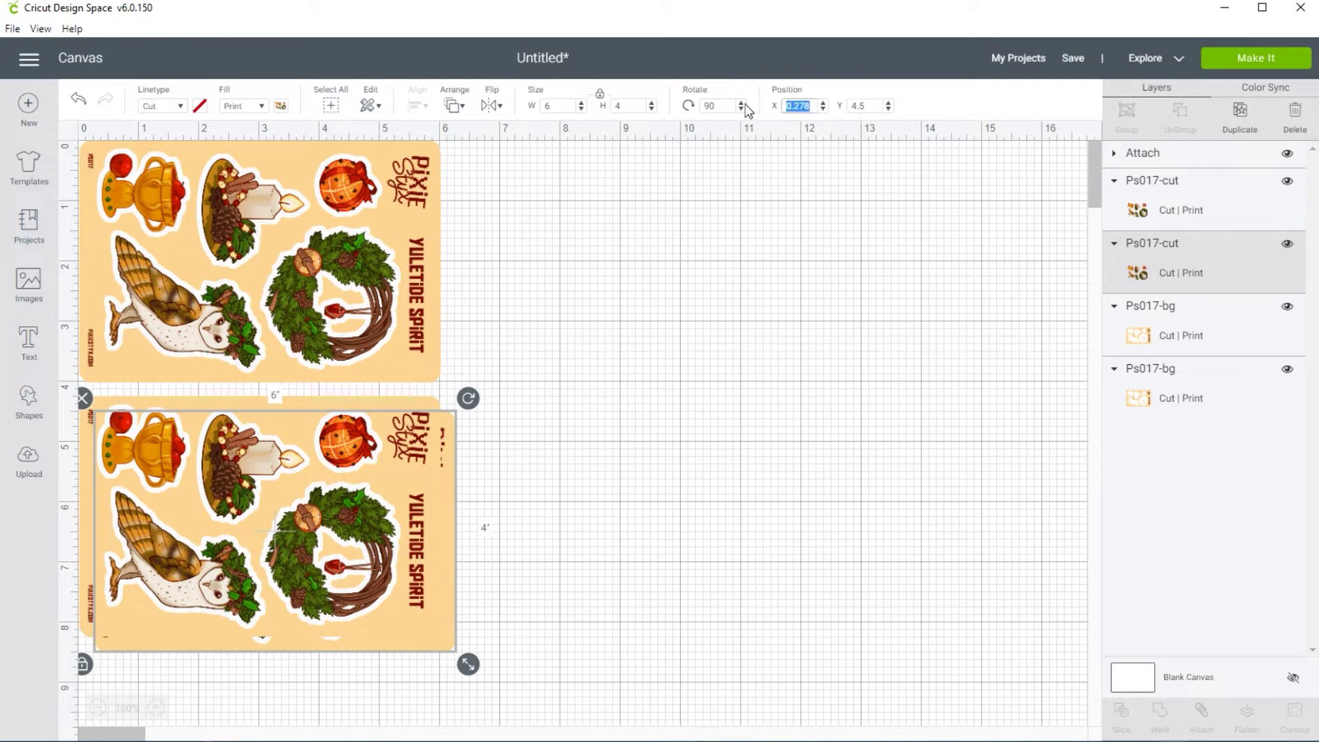
{"action": "type", "text": "0"}
{"action": "key", "text": "Tab"}
{"action": "type", "text": "4.25"}
{"action": "key", "text": "Return"}
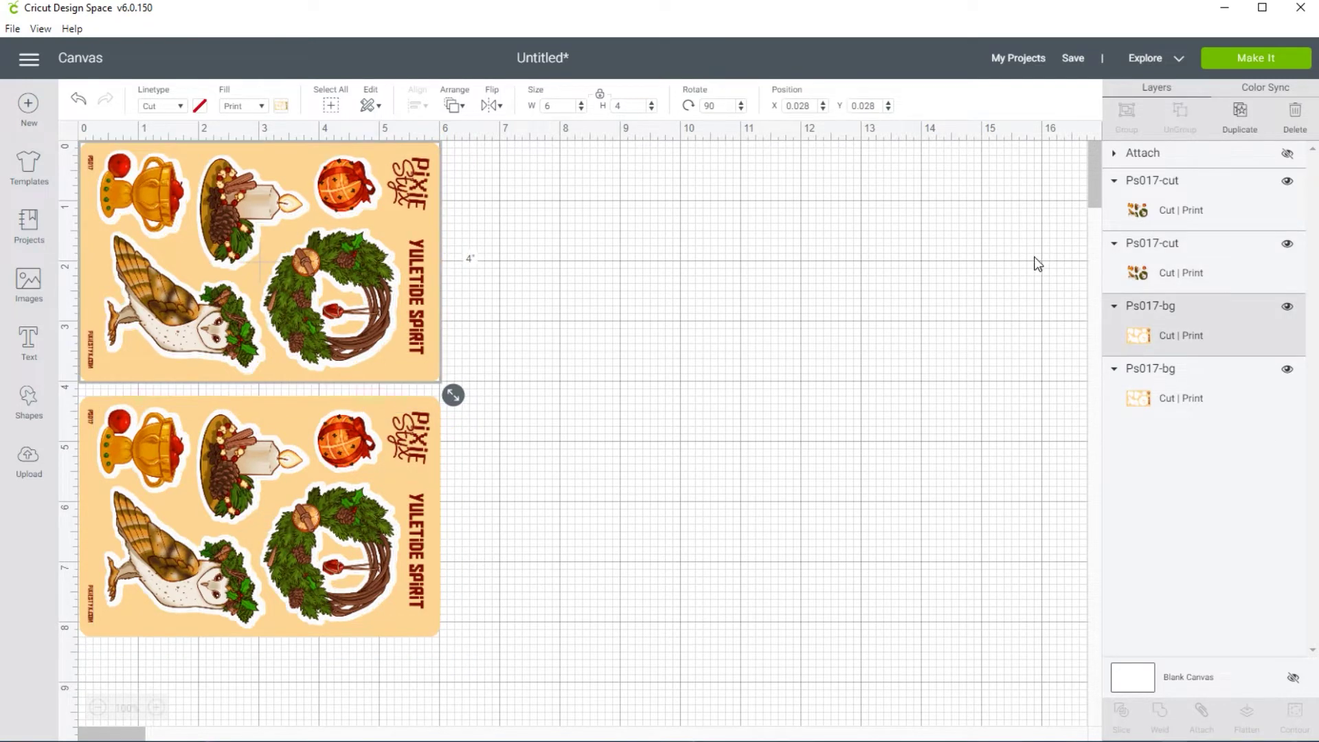
- Set the position of the upper sheet's Ps017-cut copy to X 0.028 and Y 0.028, and select its Ps017-bg layer
{"action": "left_click", "coordinate": [1174, 275]}
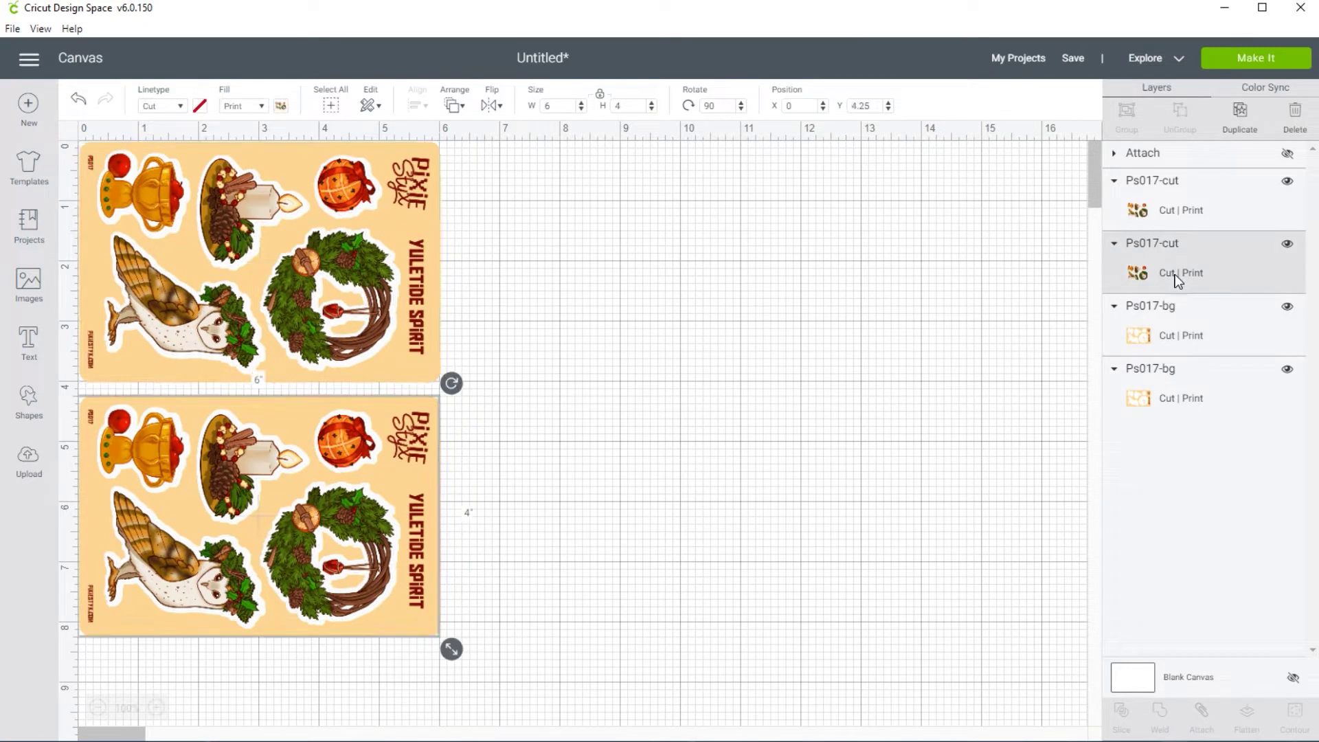
{"action": "left_click", "coordinate": [1187, 220]}
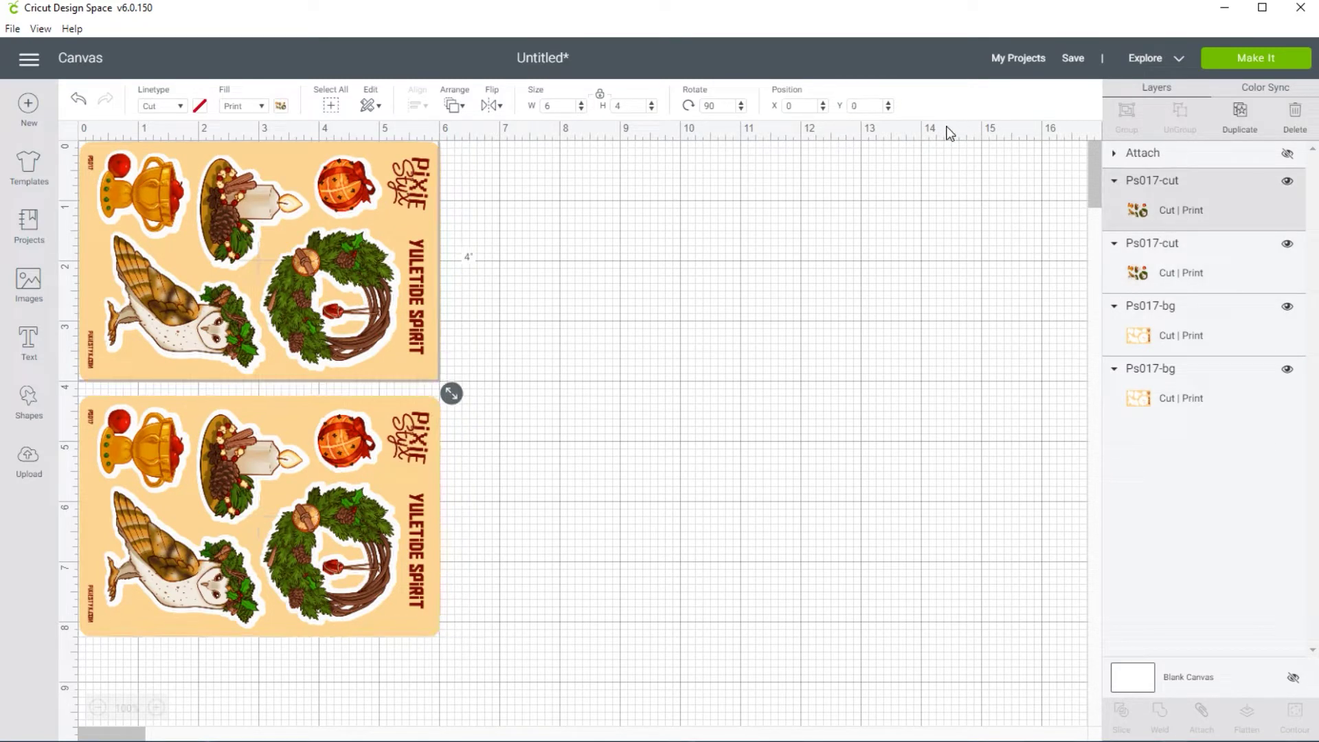
{"action": "left_click", "coordinate": [797, 105]}
{"action": "type", "text": ".028"}
{"action": "key", "text": "Tab"}
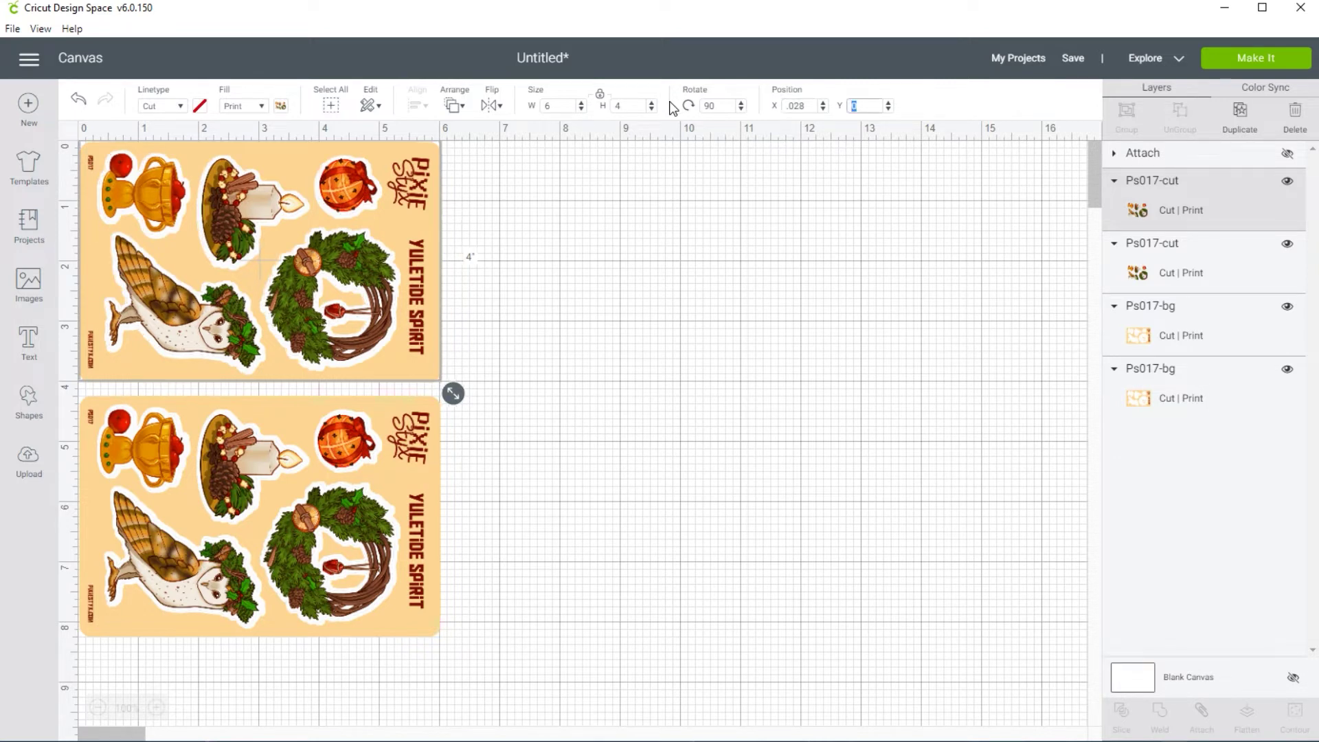
{"action": "type", "text": ".028"}
{"action": "key", "text": "Tab"}
{"action": "left_click", "coordinate": [852, 143]}
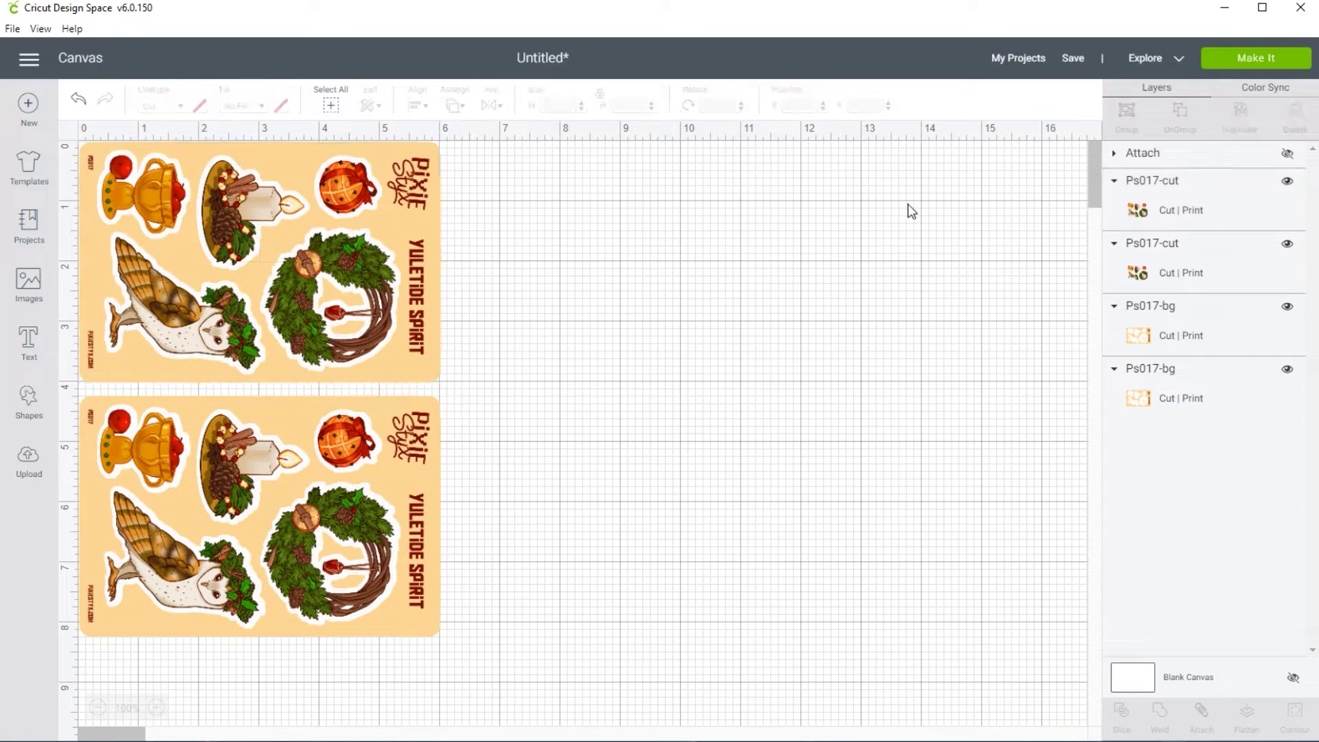
{"action": "left_click", "coordinate": [1160, 329]}
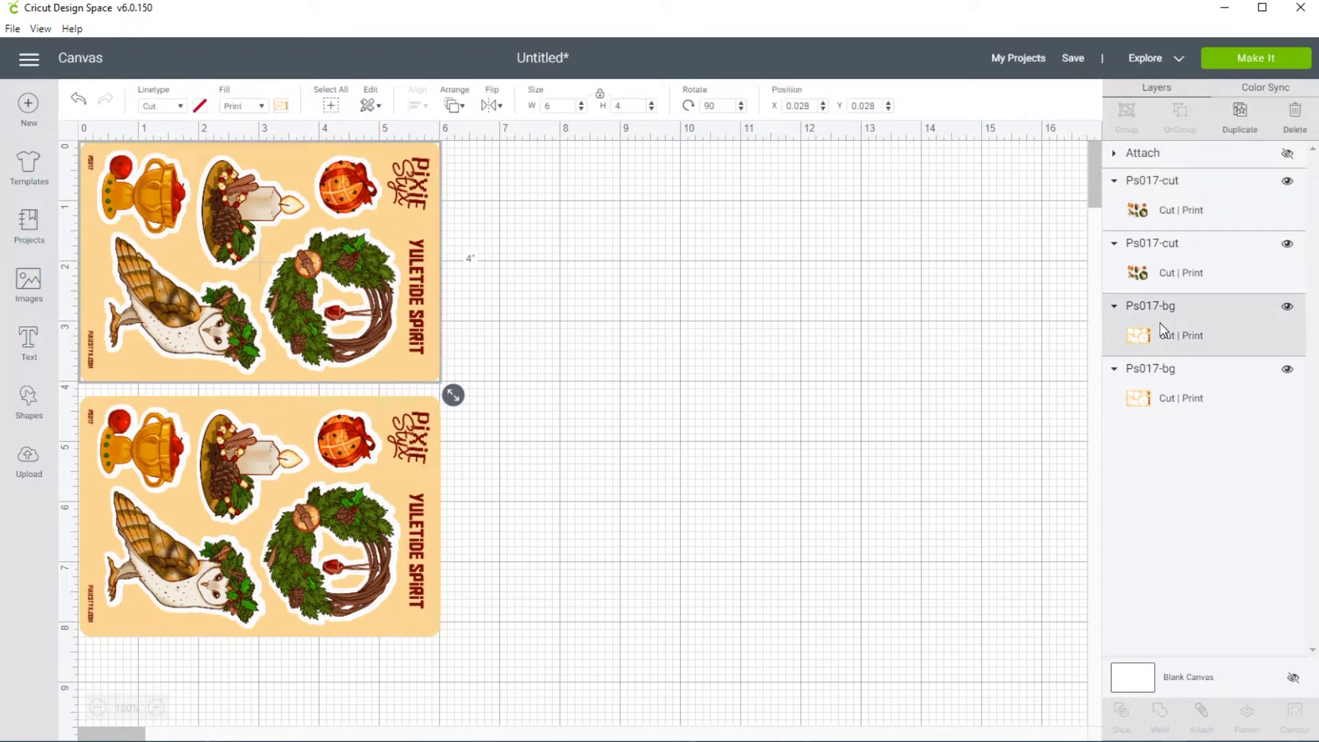
- Attach the two Ps017-cut copies of the upper and lower sheets to each other
{"action": "left_click", "coordinate": [1183, 219]}
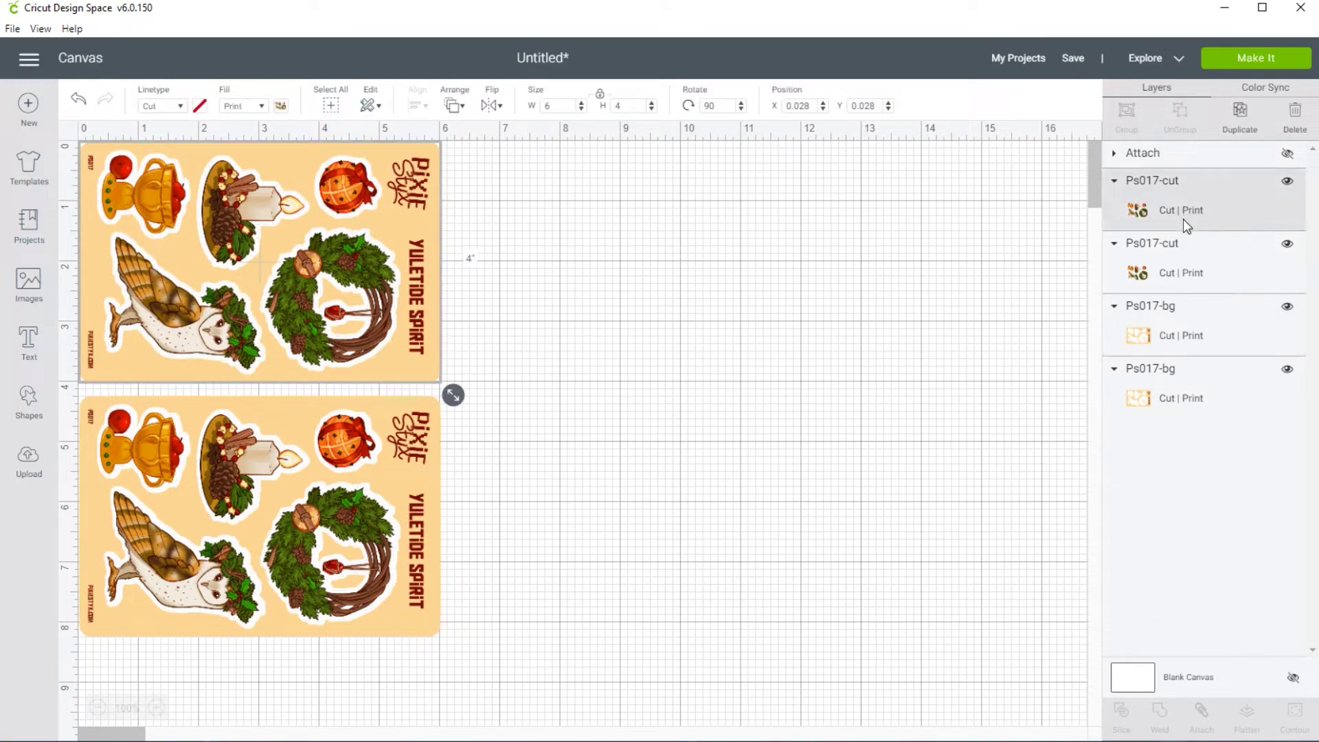
{"action": "left_click", "coordinate": [1192, 269]}
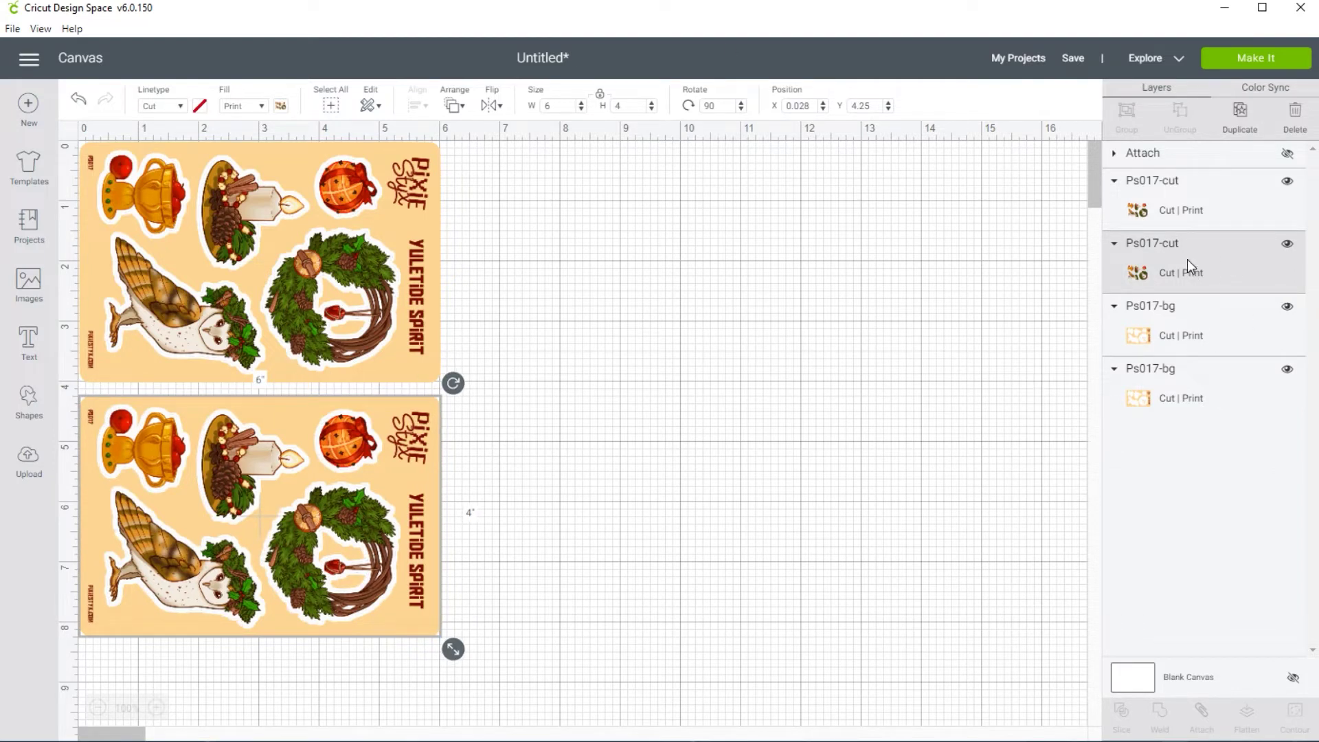
{"action": "left_click", "coordinate": [1211, 187], "text": "shift"}
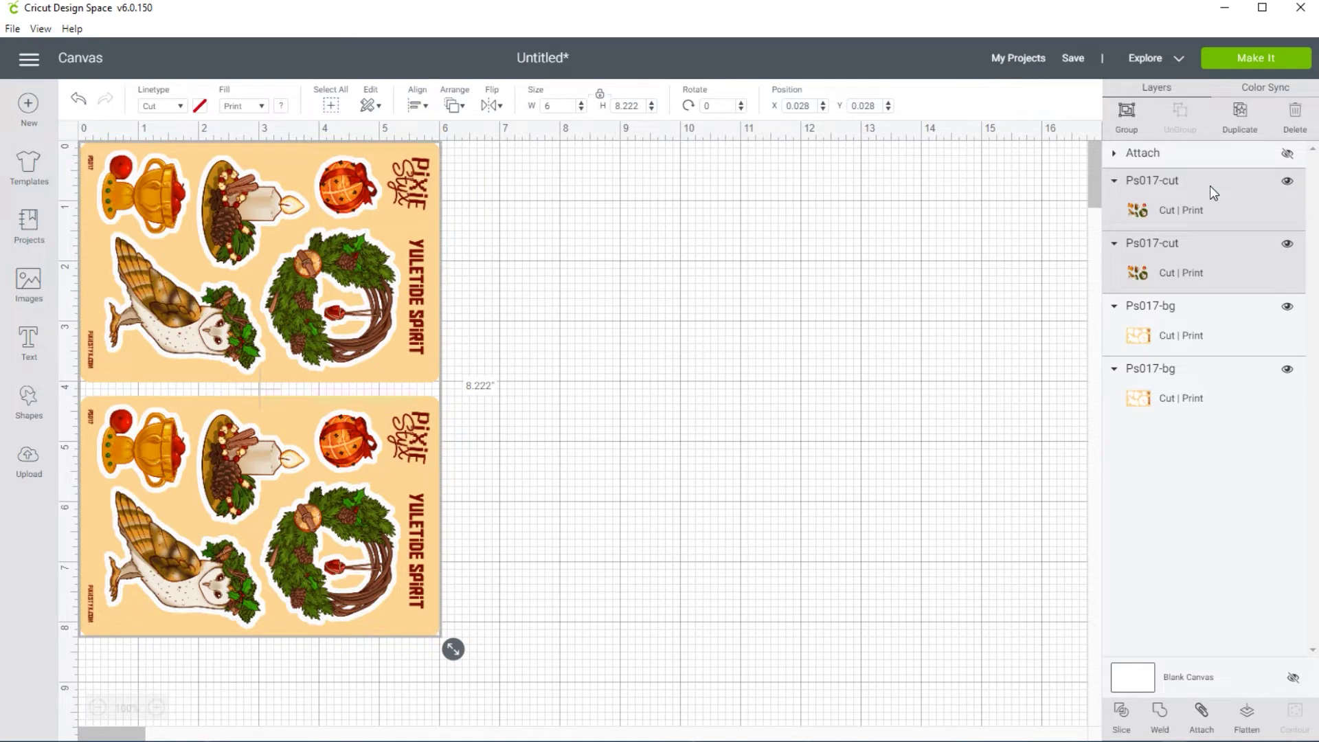
{"action": "left_click", "coordinate": [1202, 712]}
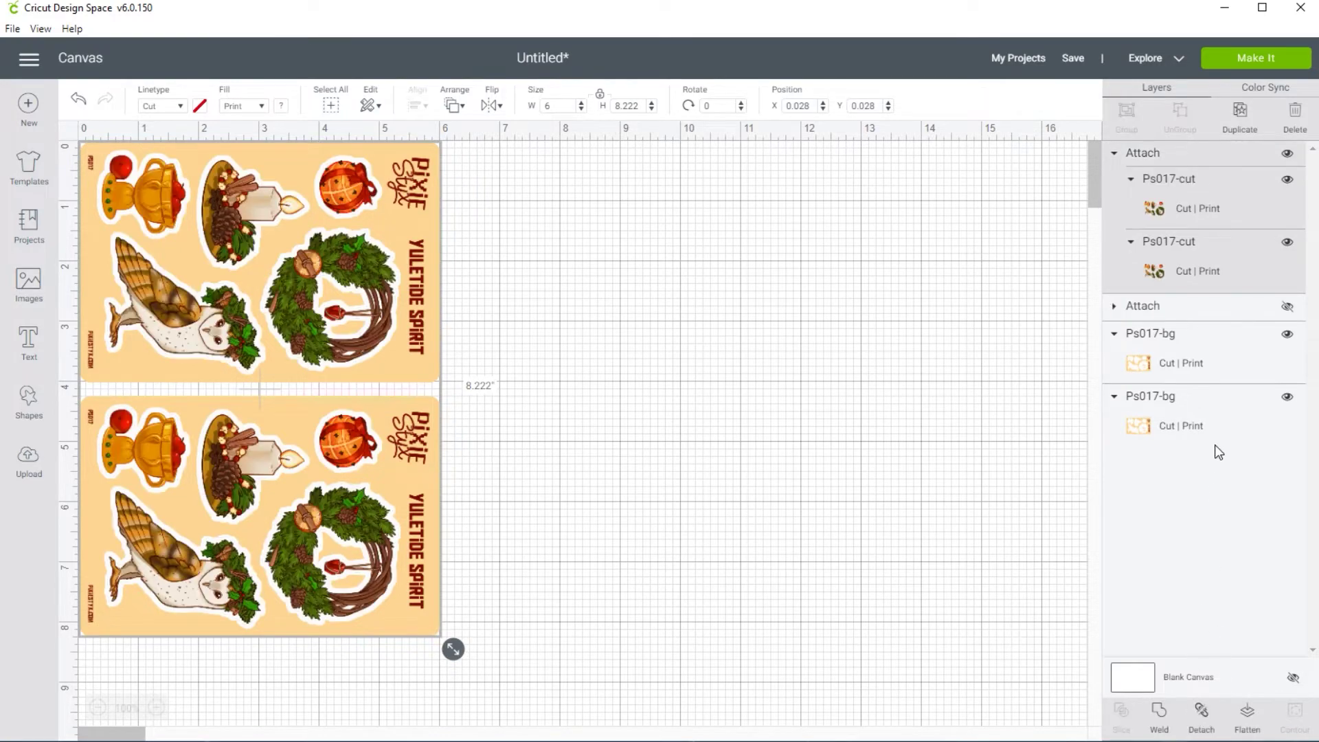
- Attach the two Ps017-bg copies to each other and move that group below the attached Ps017-cut group
{"action": "left_click", "coordinate": [1178, 350]}
{"action": "left_click", "coordinate": [1199, 407]}
{"action": "left_click", "coordinate": [1192, 349], "text": "shift"}
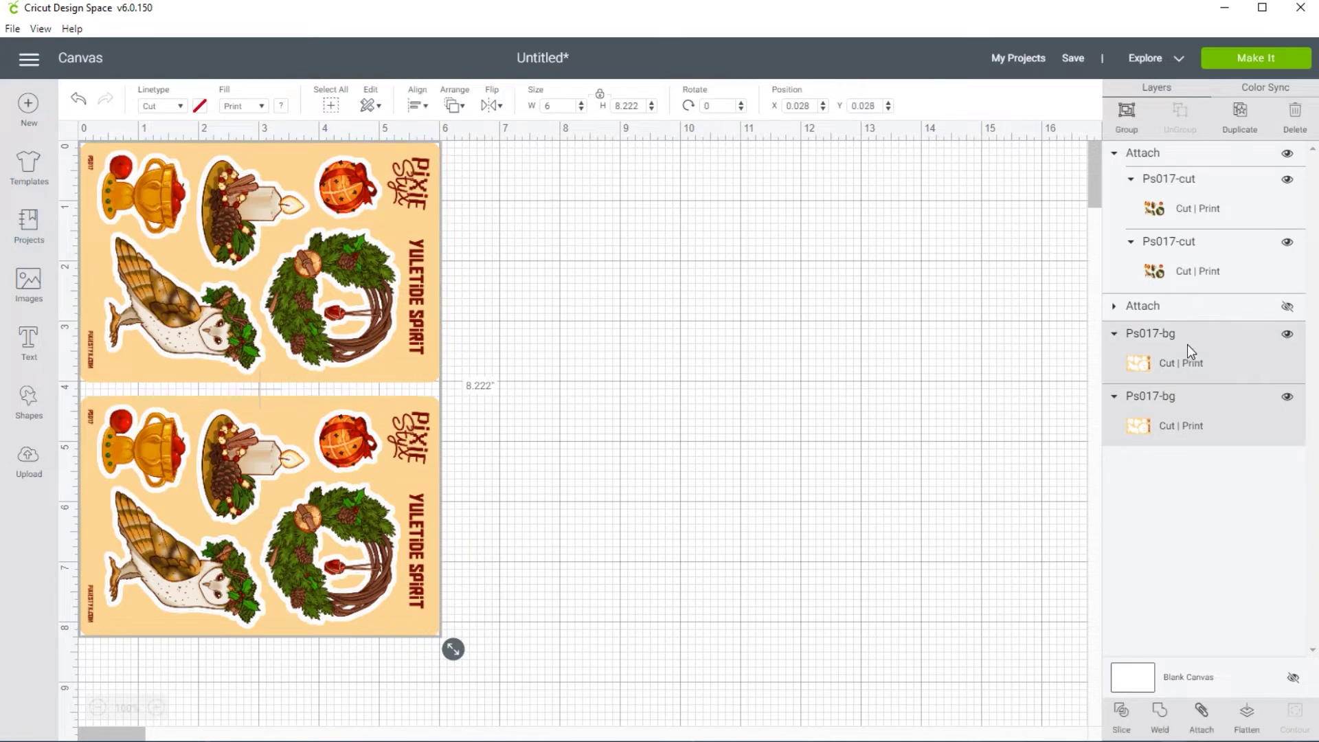
{"action": "left_click", "coordinate": [1201, 715]}
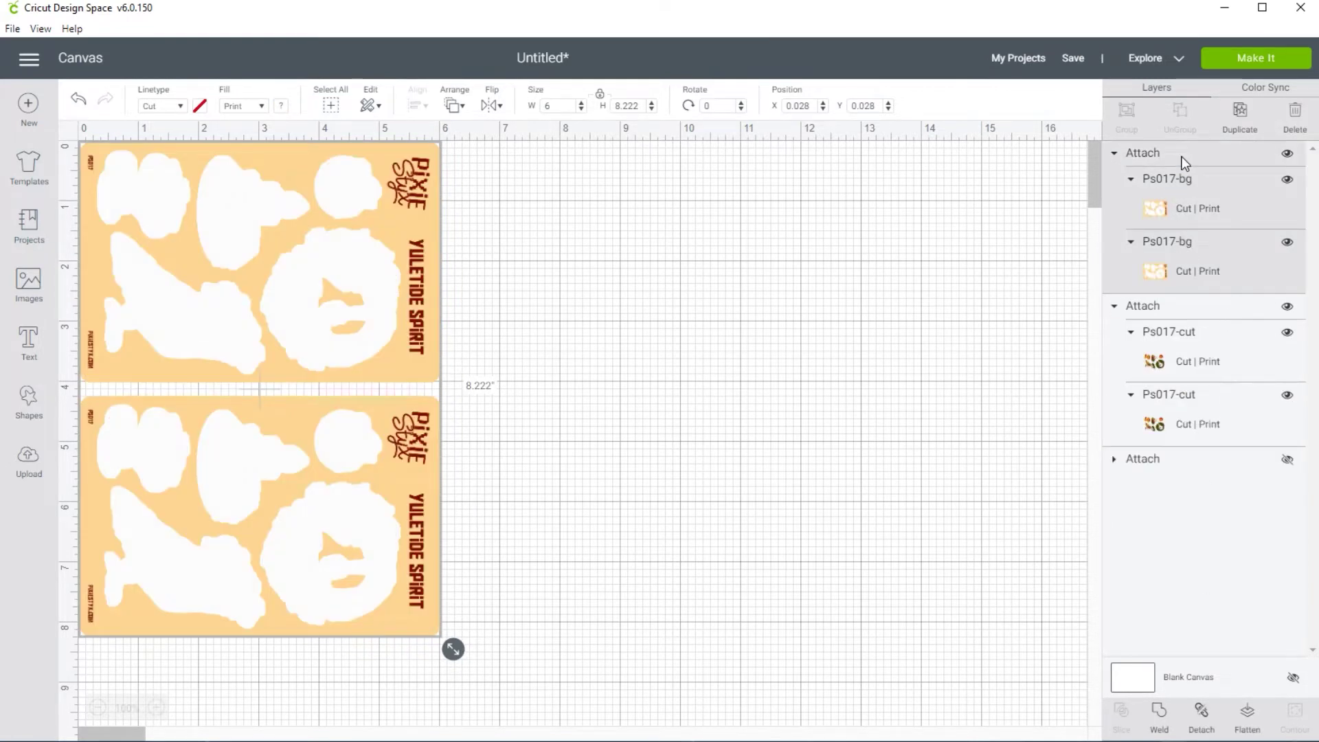
{"action": "left_click_drag", "start_coordinate": [1183, 160], "coordinate": [1188, 444]}
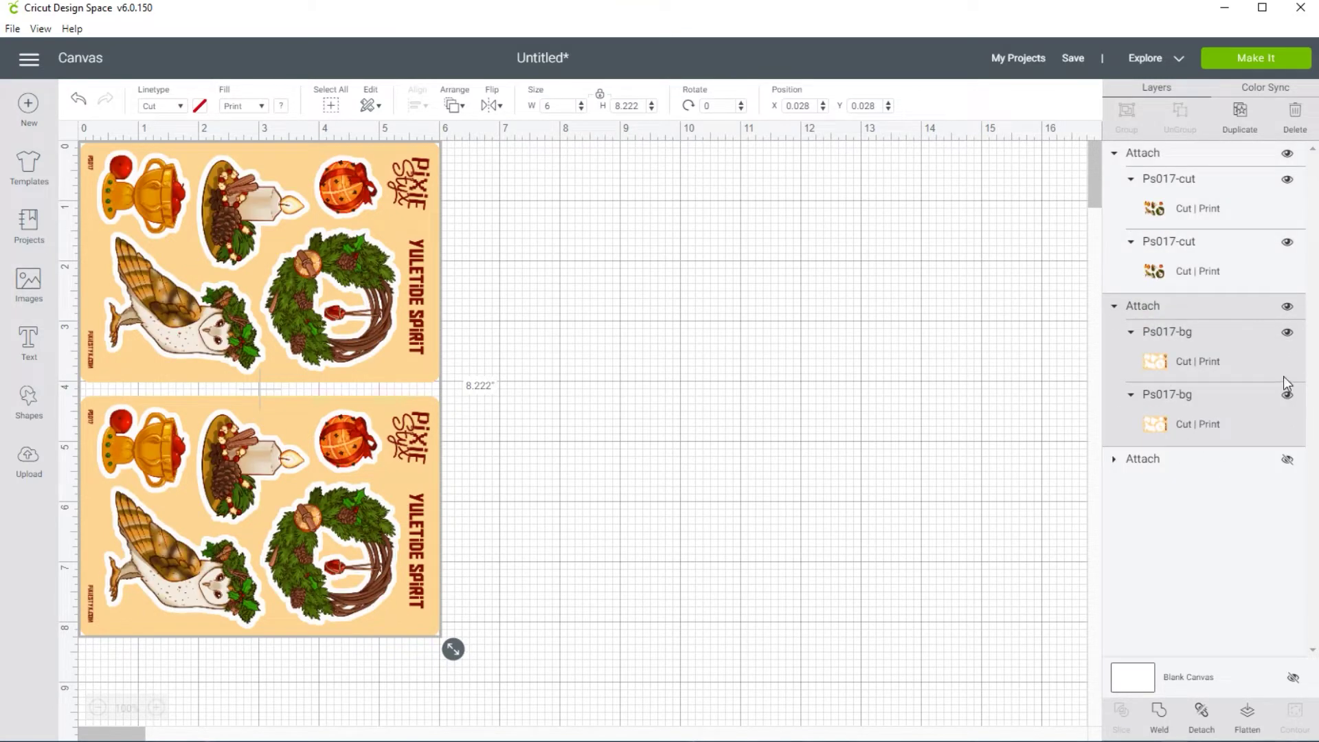
- Collapse and hide the separate cut and background groups, and show the attached group containing all four Ps017 layers
{"action": "left_click", "coordinate": [1115, 307]}
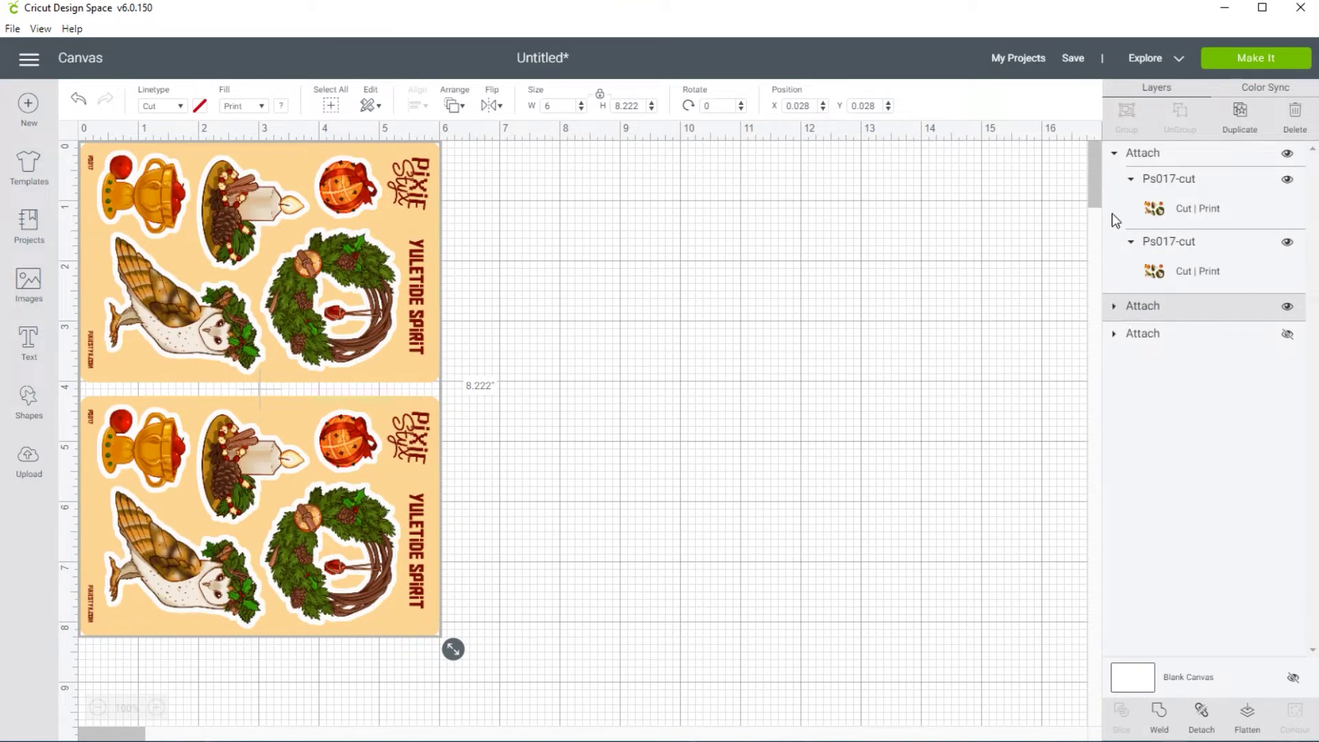
{"action": "left_click", "coordinate": [1114, 154]}
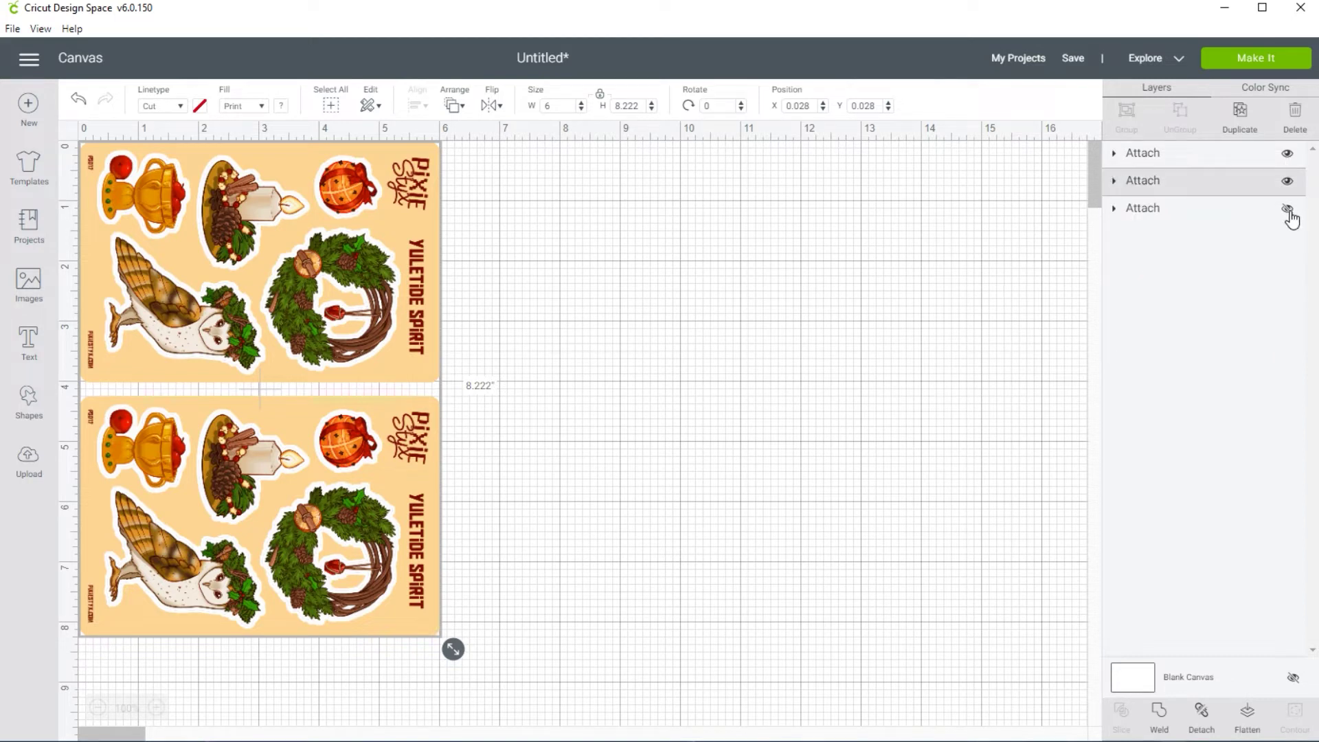
{"action": "left_click", "coordinate": [1288, 154]}
{"action": "left_click", "coordinate": [1288, 181]}
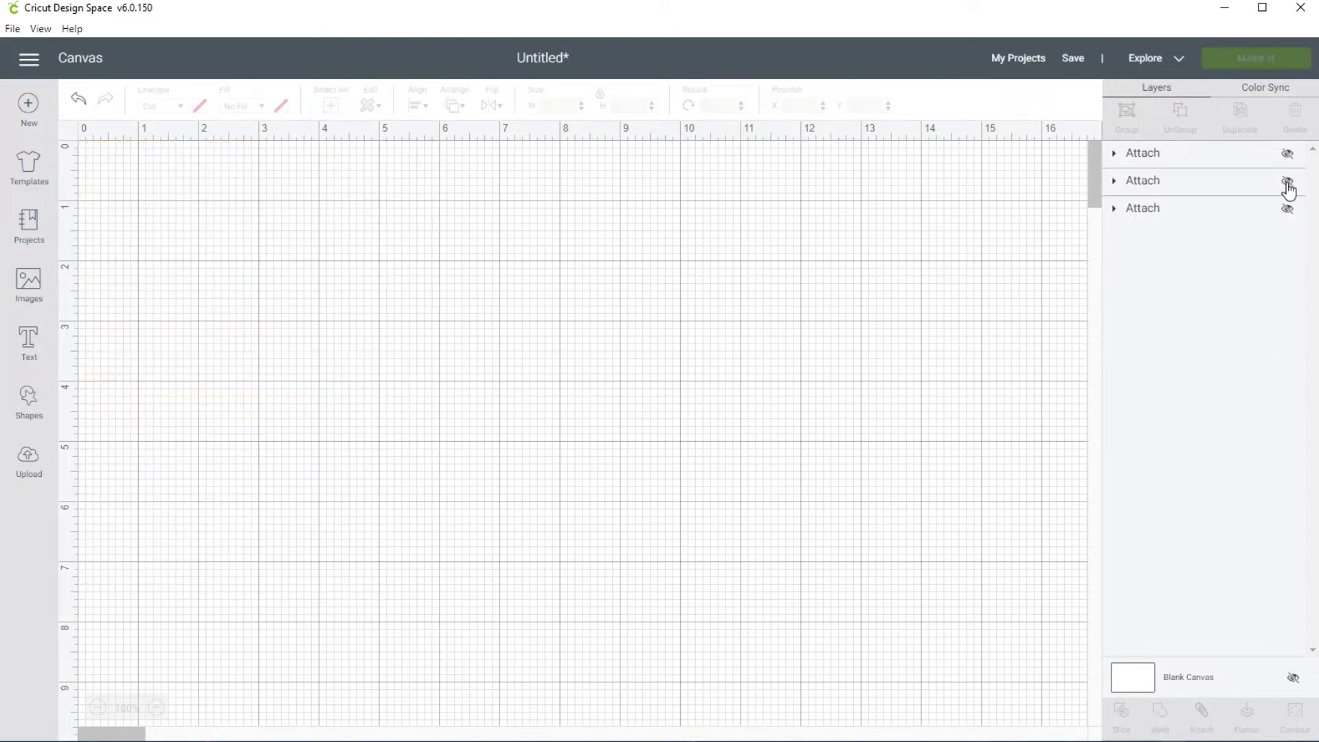
{"action": "left_click", "coordinate": [1114, 208]}
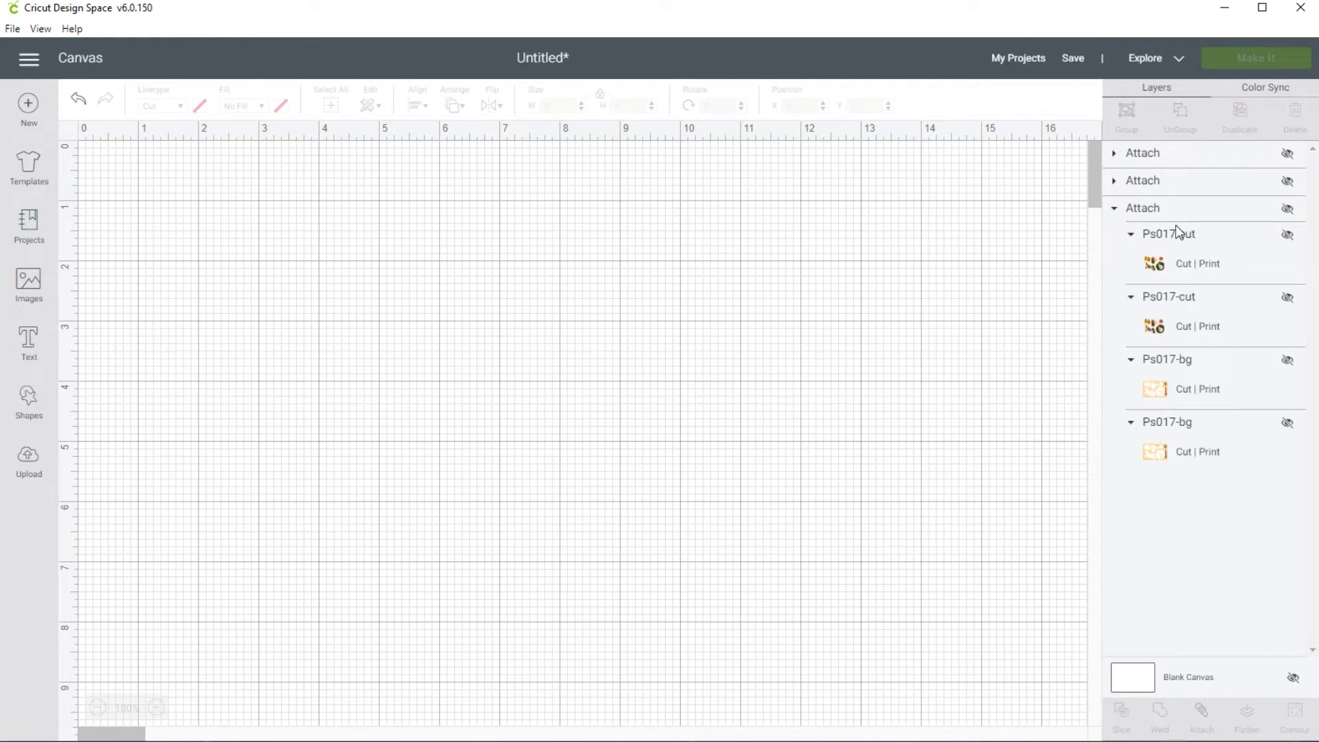
{"action": "left_click", "coordinate": [1289, 209]}
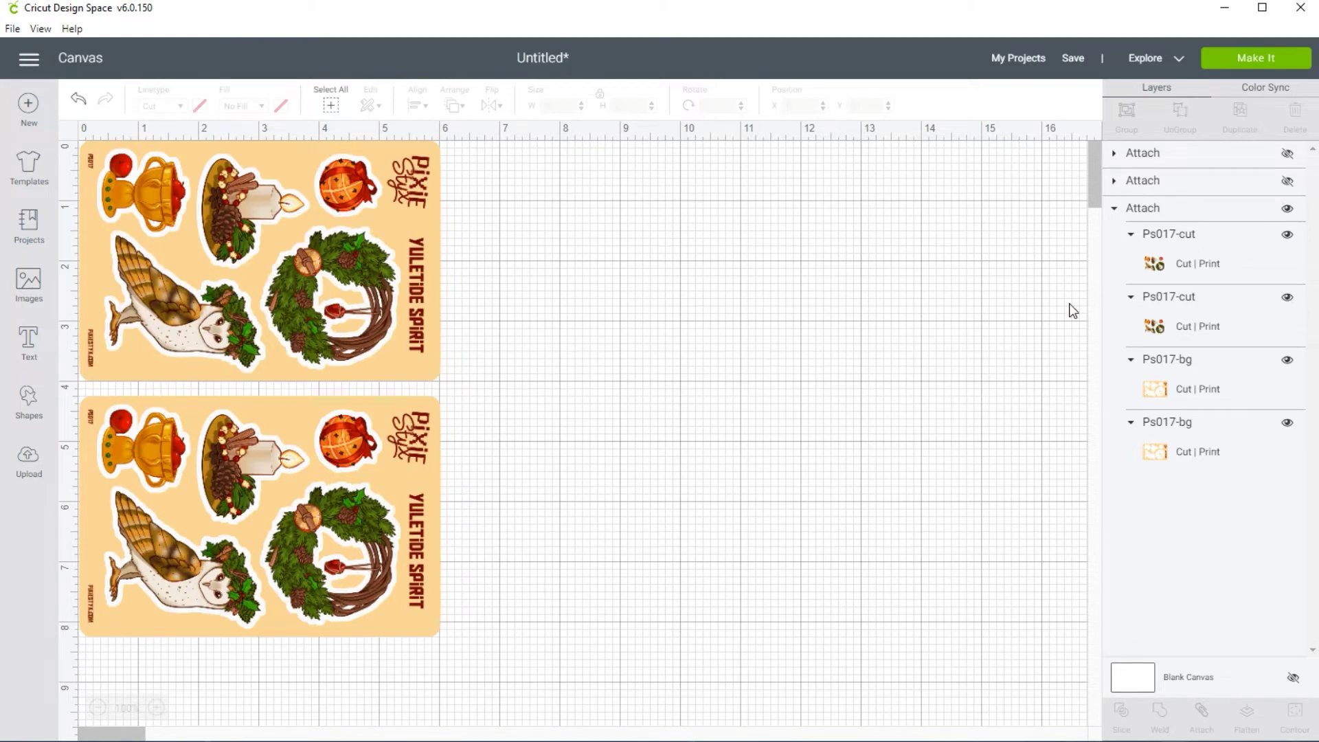
- Save the project under the name PS017
{"action": "left_click", "coordinate": [1074, 60]}
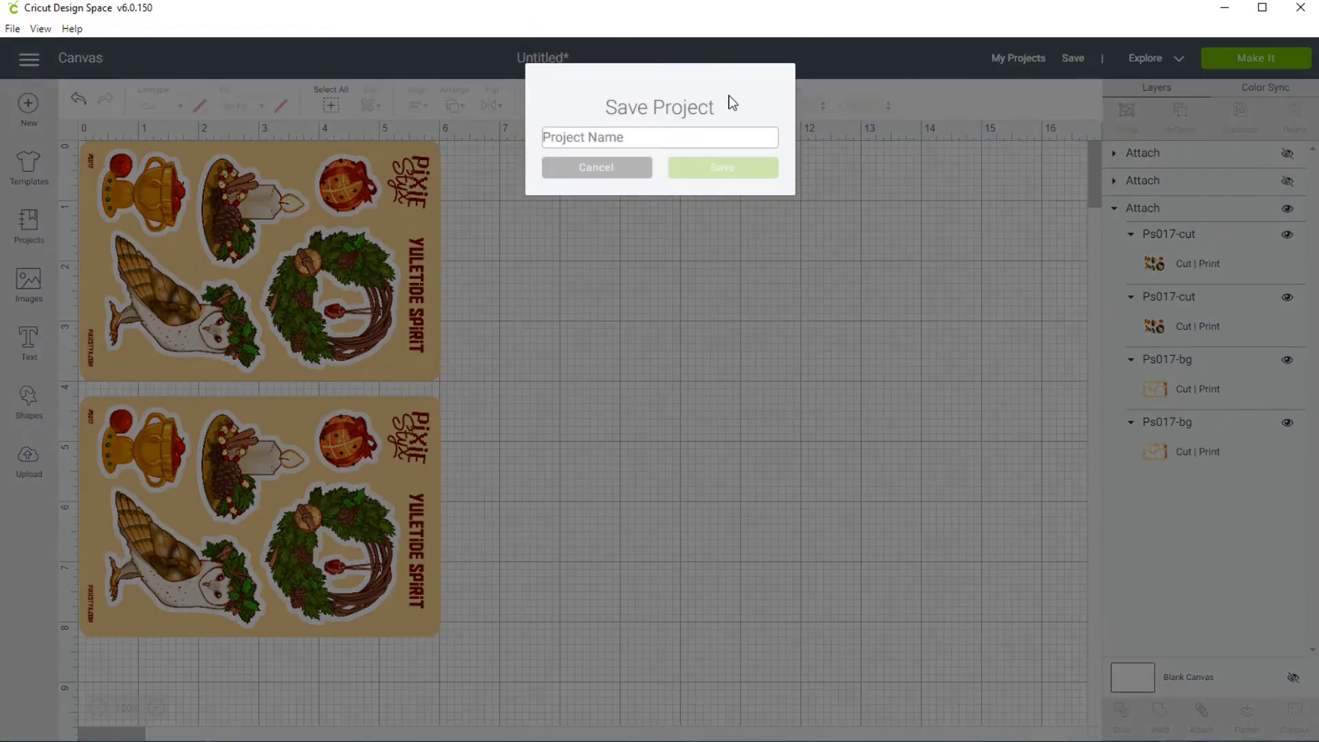
{"action": "type", "text": "PS017"}
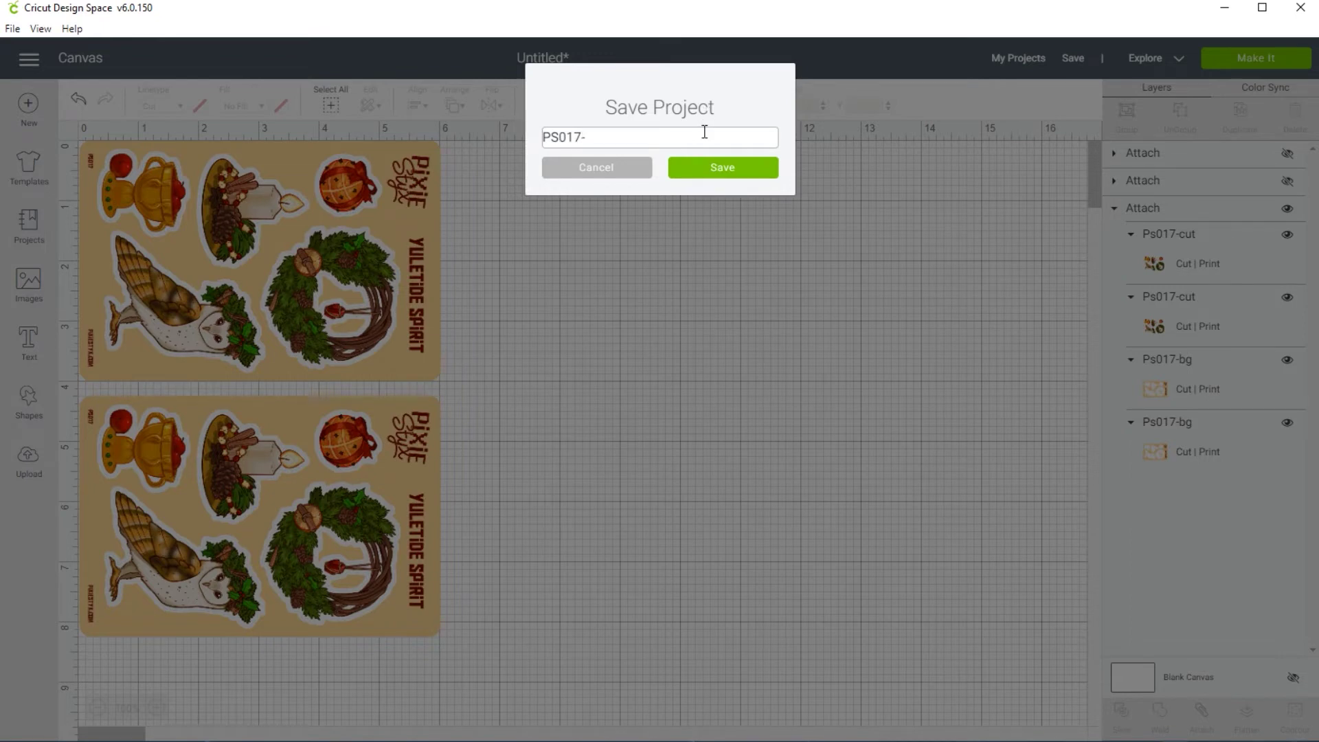
{"action": "left_click", "coordinate": [753, 176]}
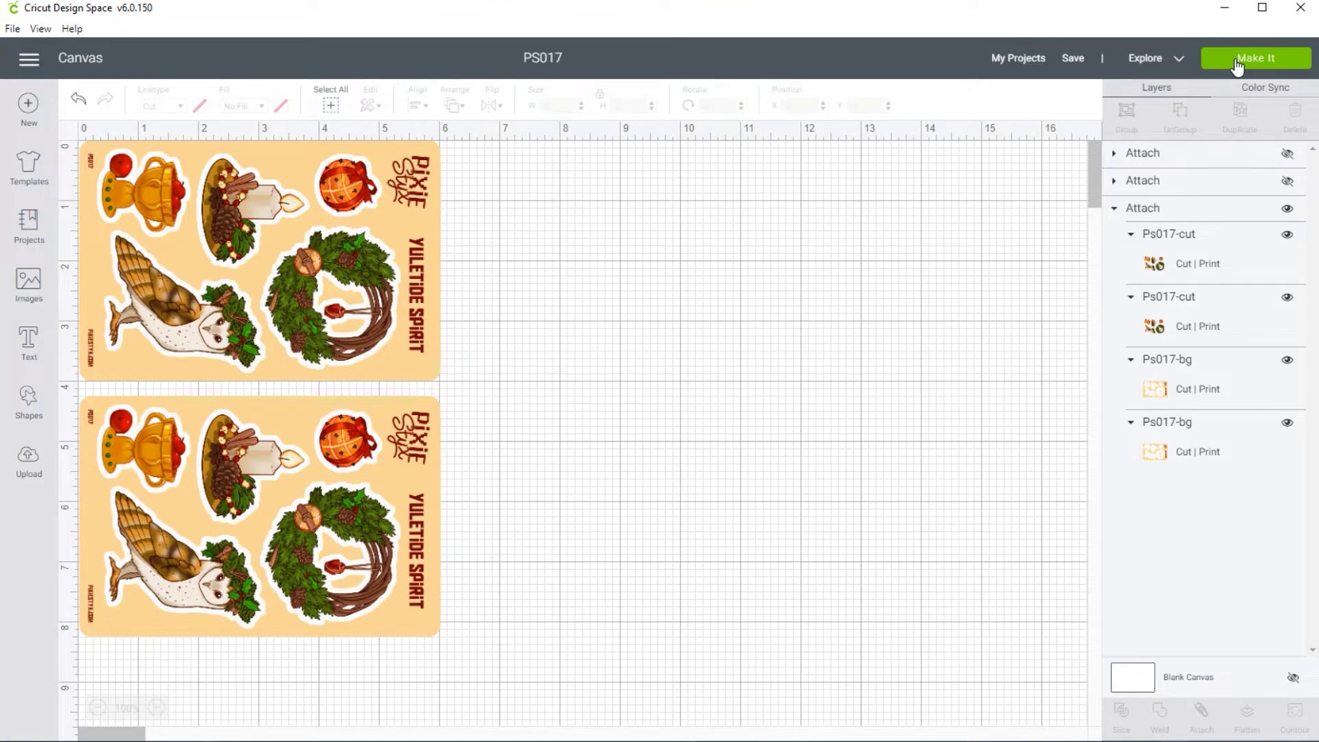
- Proceed to making the full sticker layout and print 1 copy of its mat
{"action": "left_click", "coordinate": [1238, 63]}
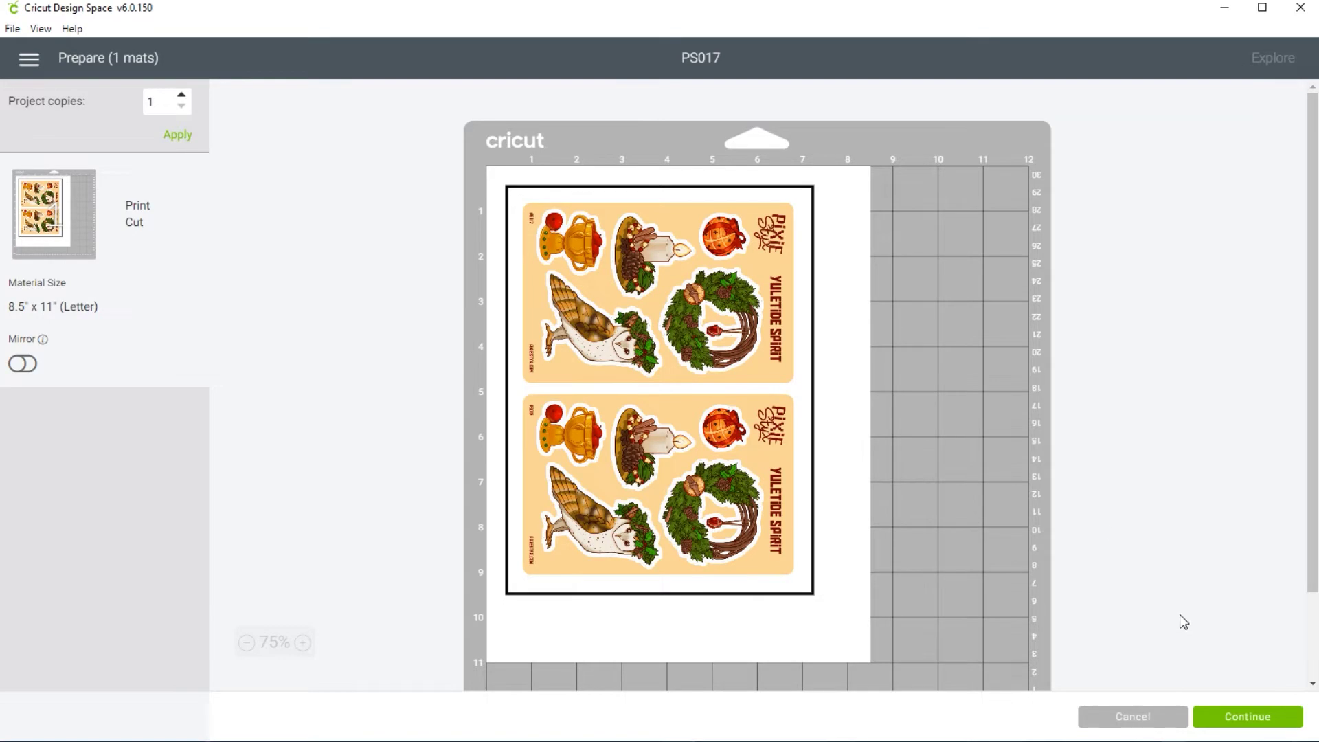
{"action": "left_click", "coordinate": [1249, 718]}
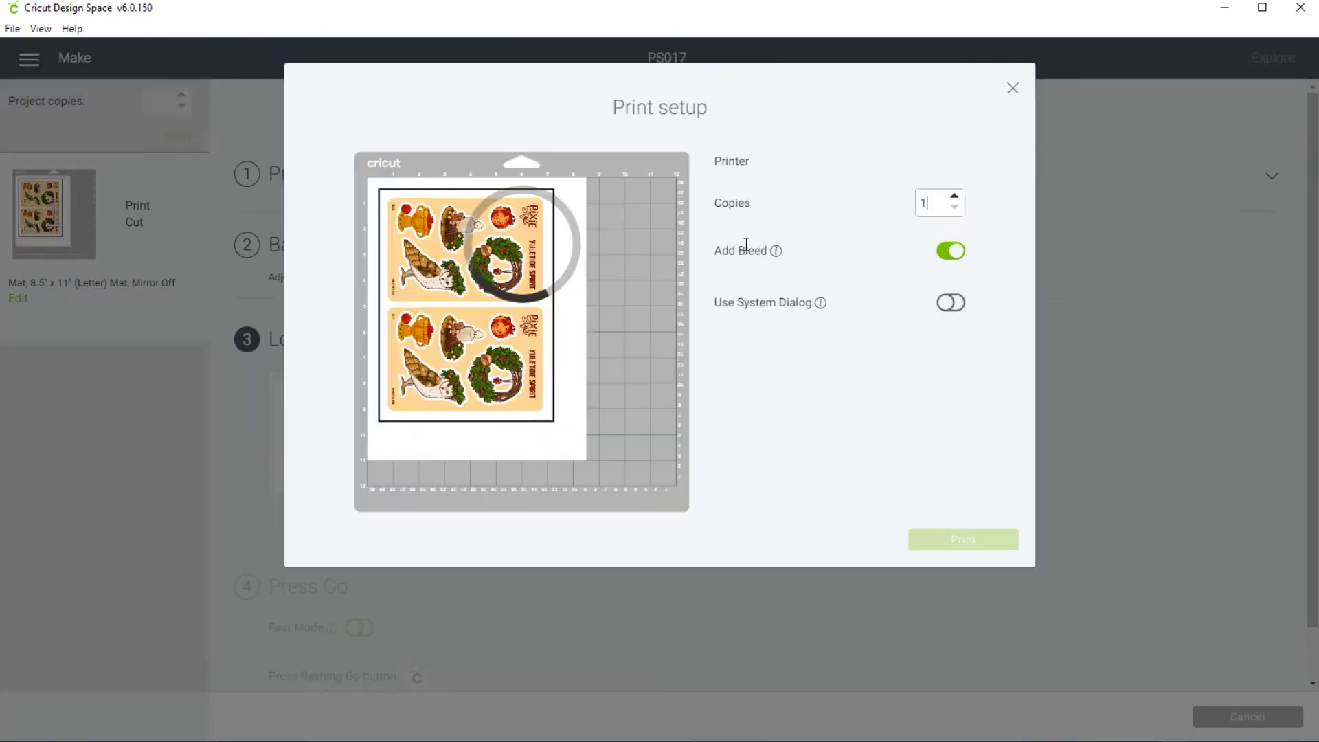
{"action": "left_click_drag", "start_coordinate": [916, 221], "coordinate": [934, 225]}
{"action": "type", "text": "10"}
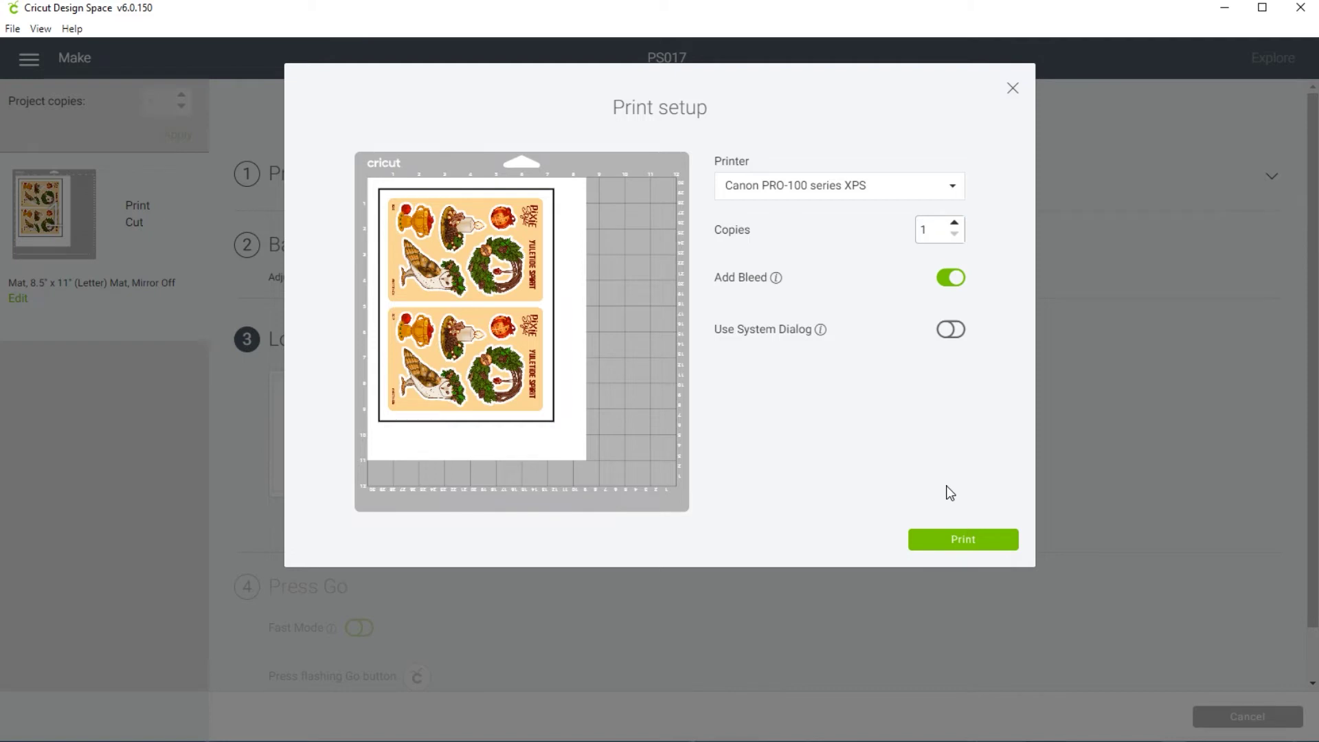
{"action": "key", "text": "BackSpace"}
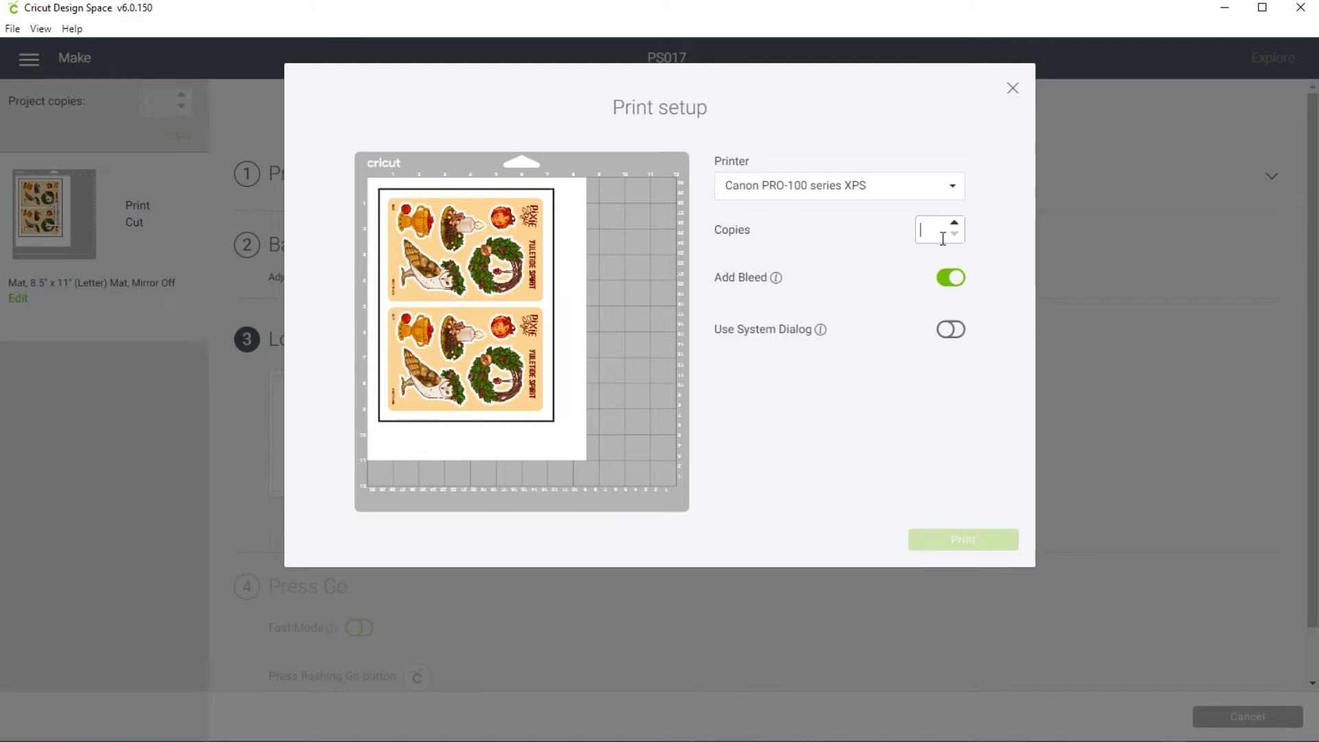
{"action": "type", "text": "1"}
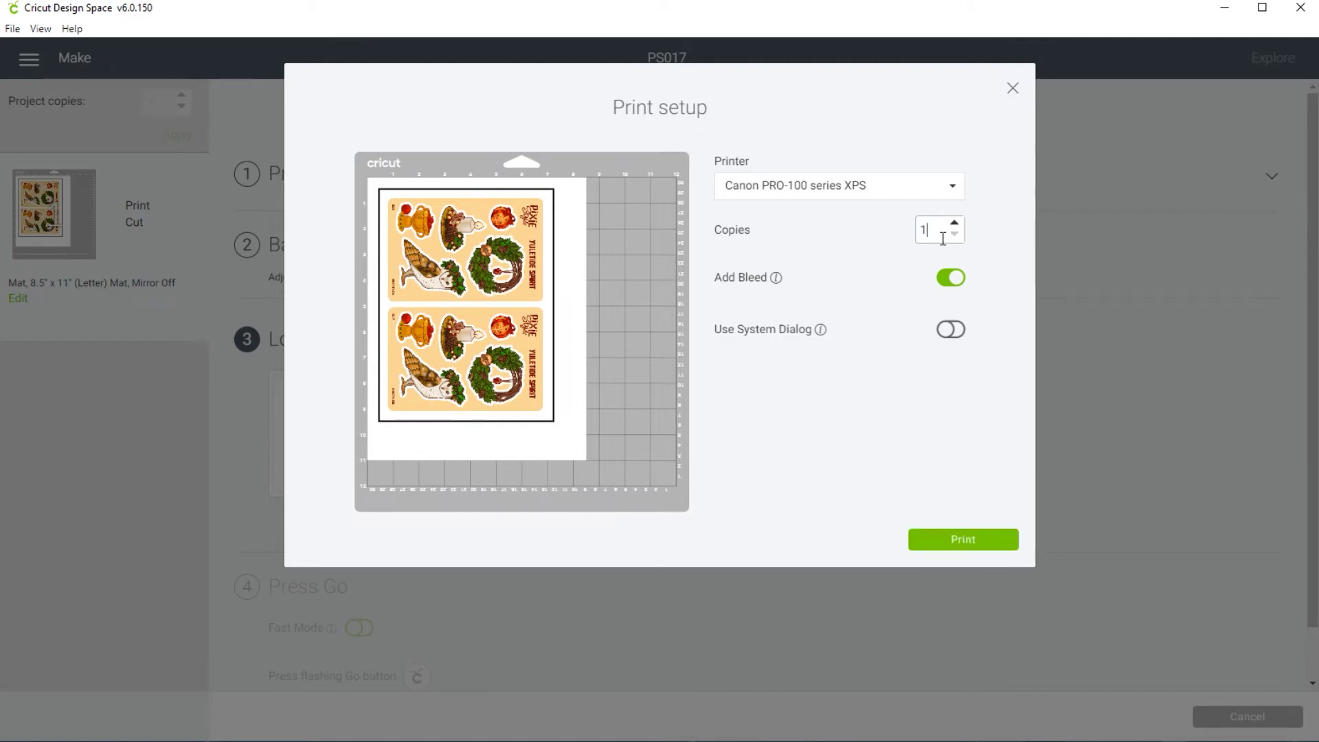
{"action": "left_click", "coordinate": [929, 538]}
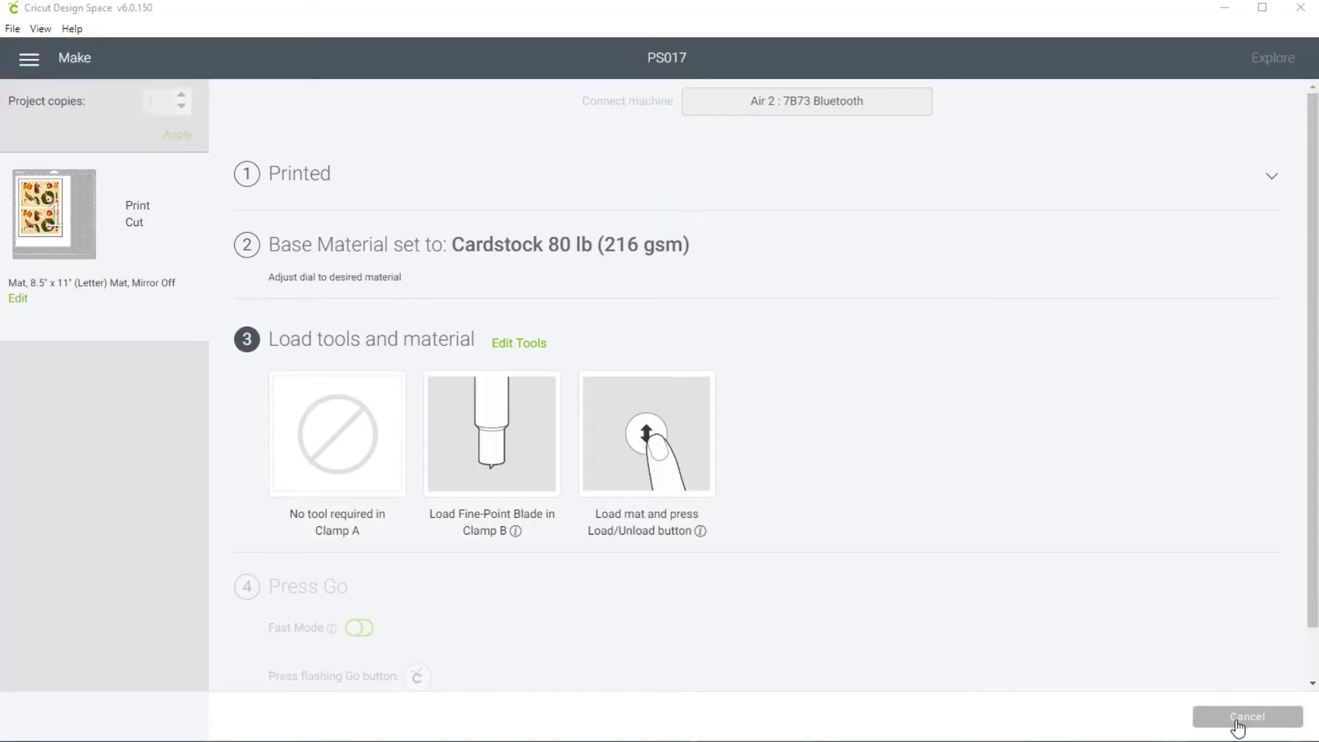
- Cancel the cut of the full sticker layout and return to the canvas
{"action": "left_click", "coordinate": [1237, 721]}
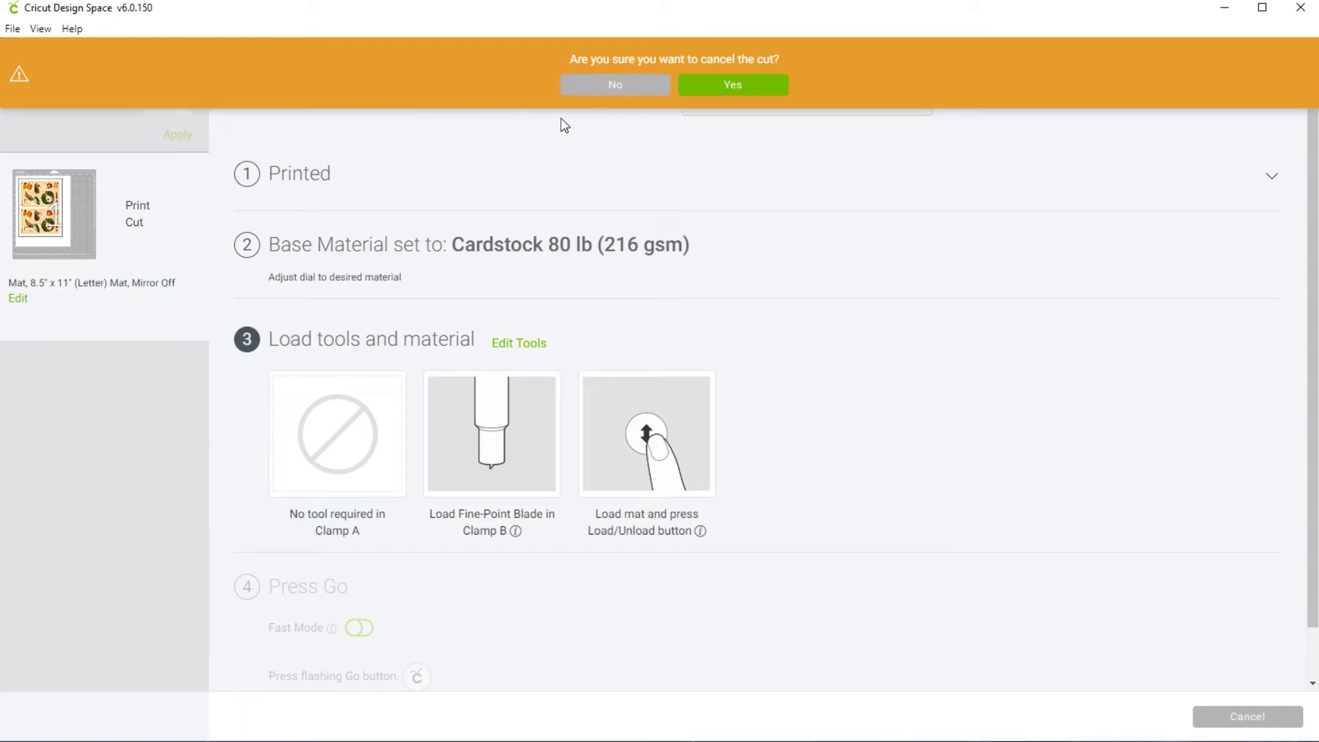
{"action": "left_click", "coordinate": [718, 86]}
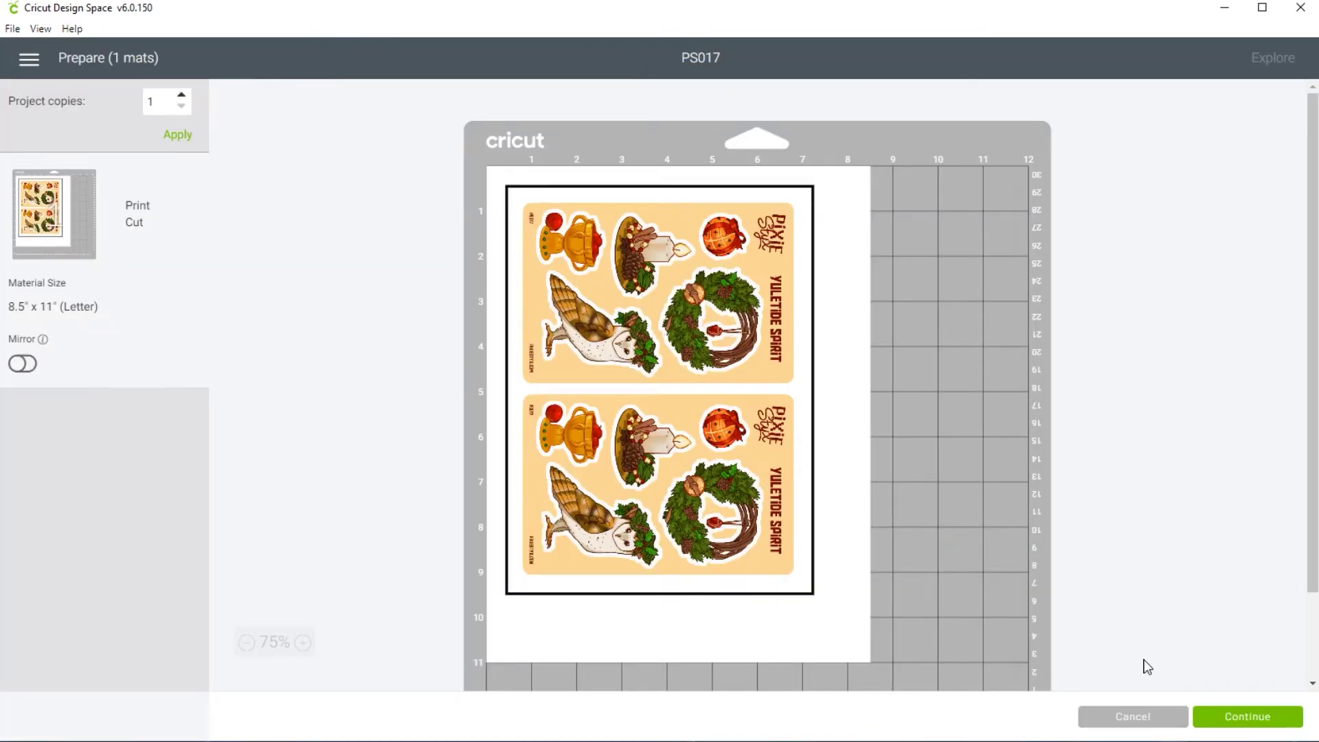
{"action": "left_click", "coordinate": [1131, 718]}
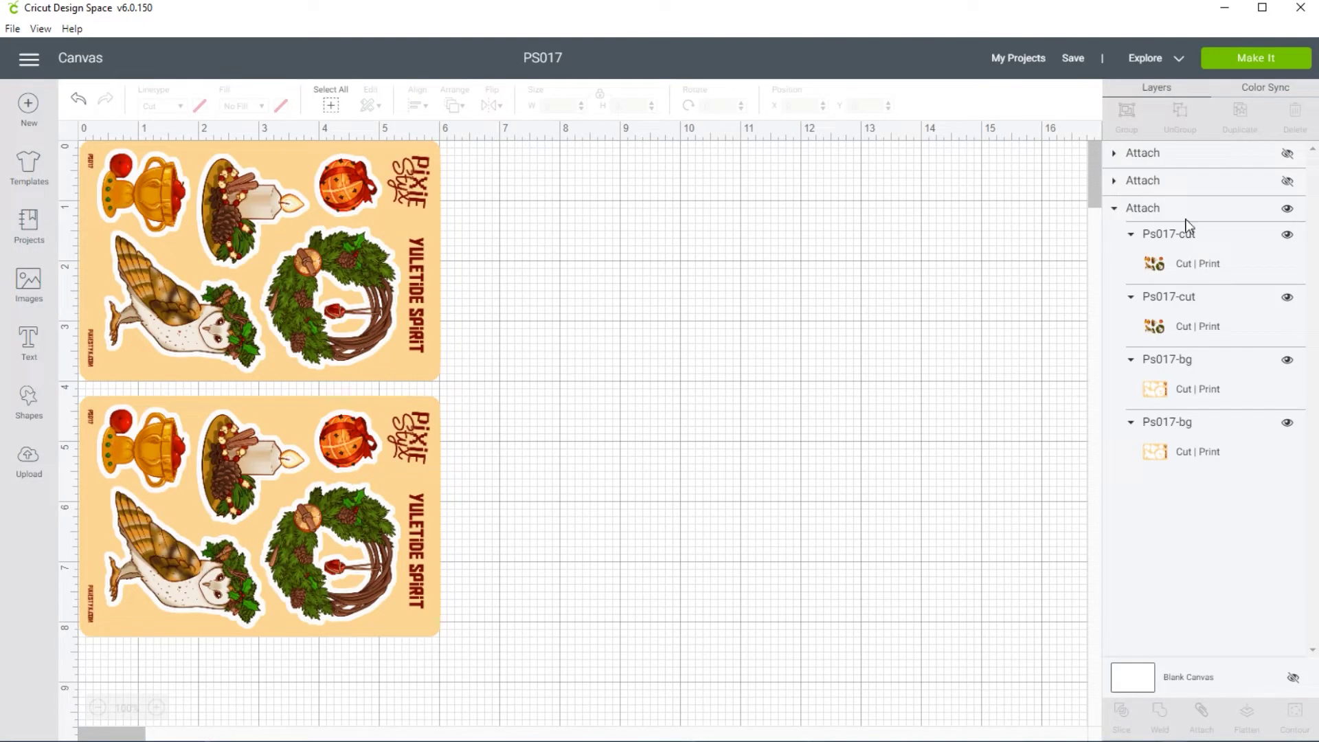
- Hide and collapse the four-layer attached group, and show only the attached Ps017-cut group
{"action": "left_click", "coordinate": [1288, 211]}
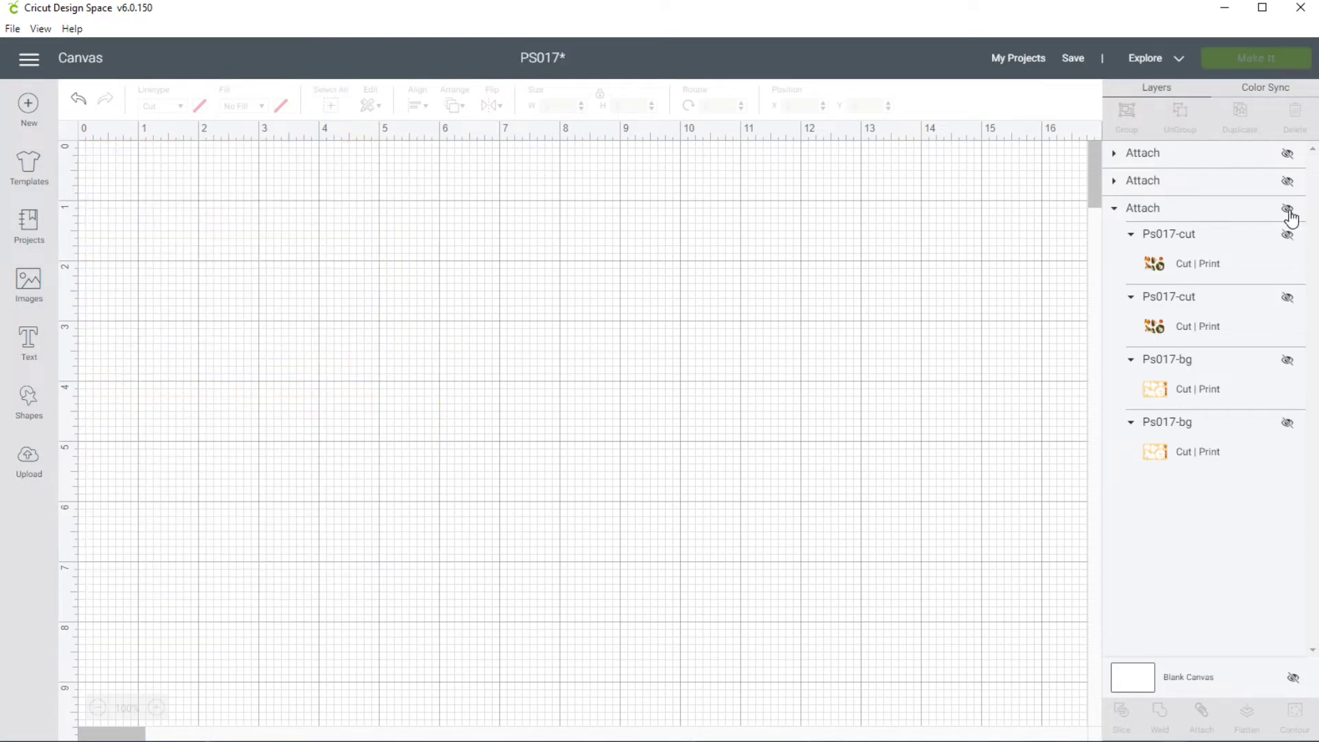
{"action": "left_click", "coordinate": [1114, 208]}
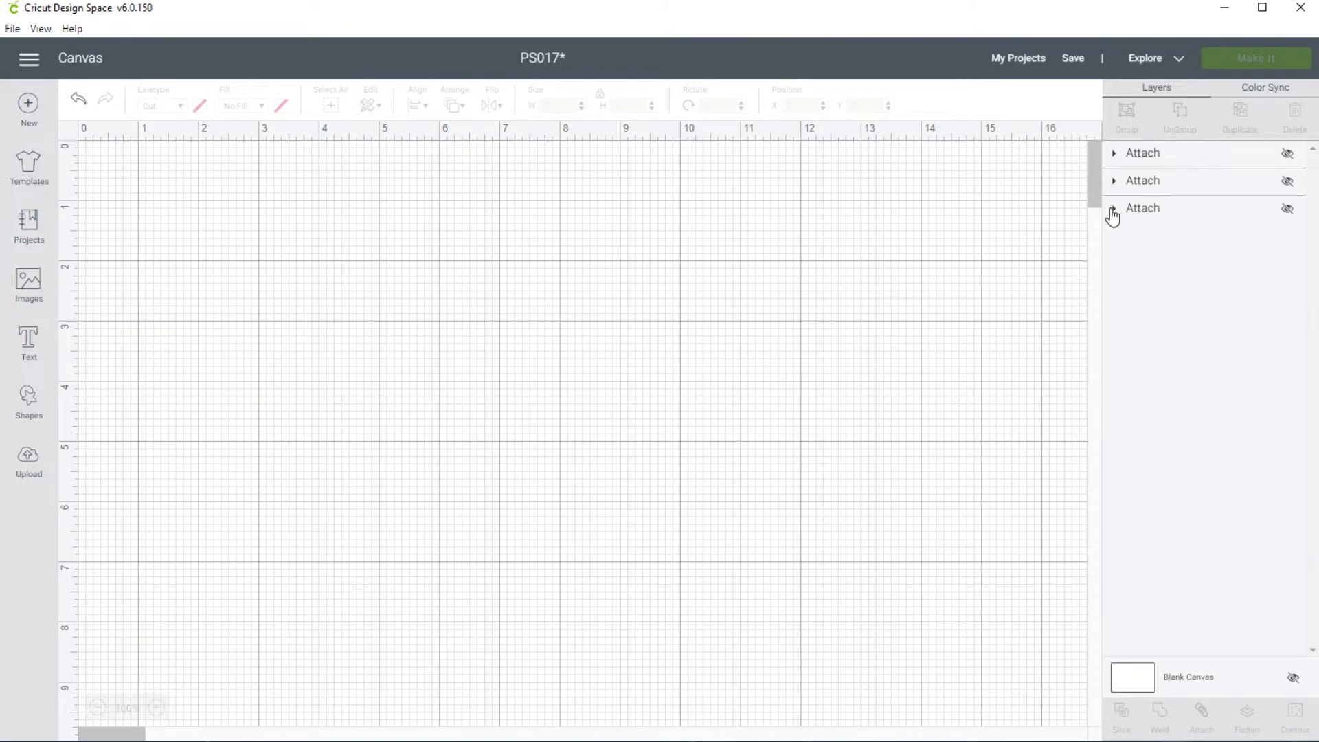
{"action": "left_click", "coordinate": [1288, 154]}
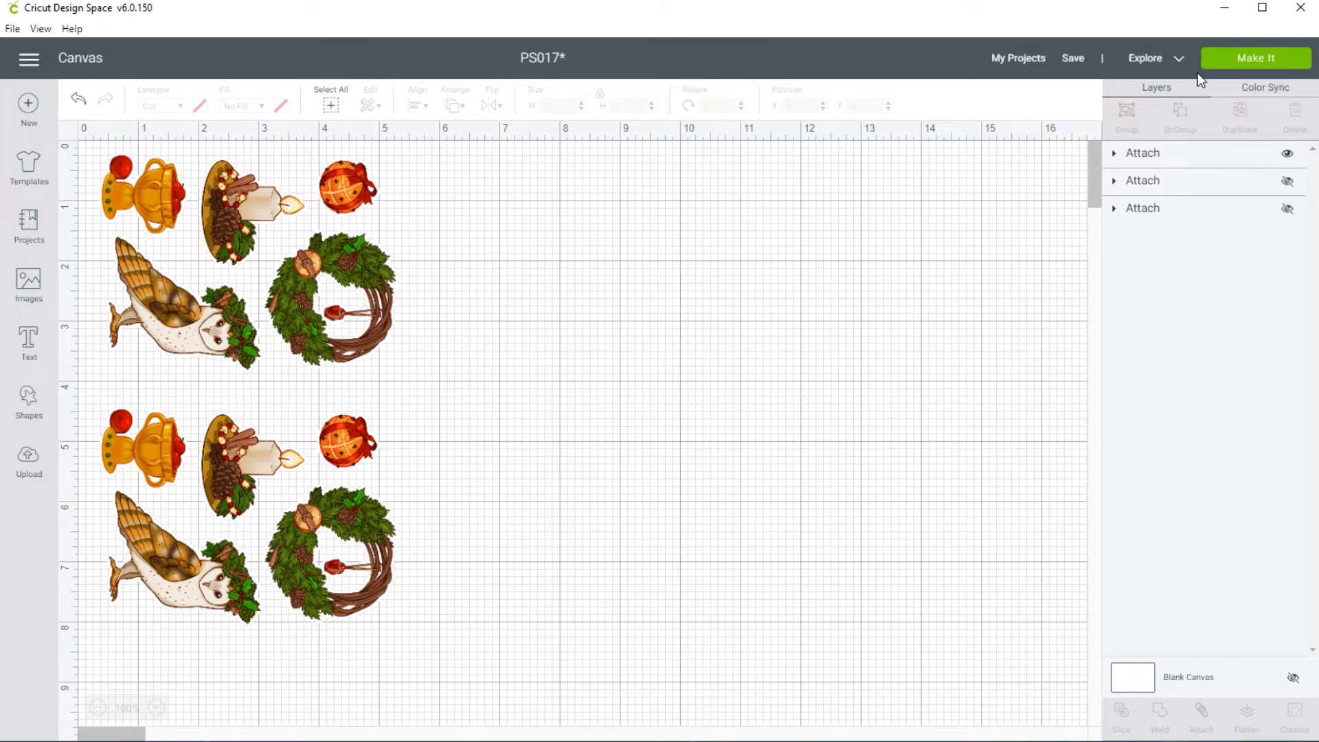
- Proceed to making the Ps017-cut group and mark its mat as already printed
{"action": "left_click", "coordinate": [1236, 69]}
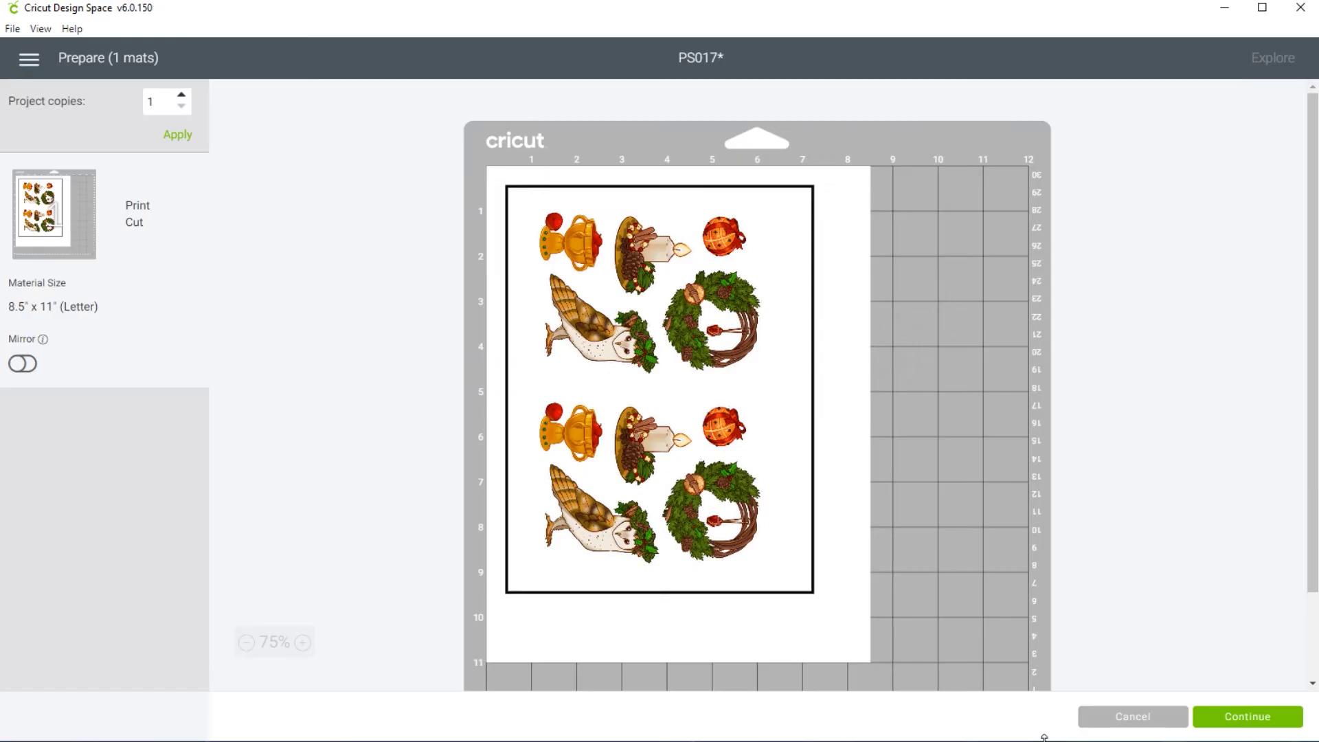
{"action": "left_click", "coordinate": [1258, 716]}
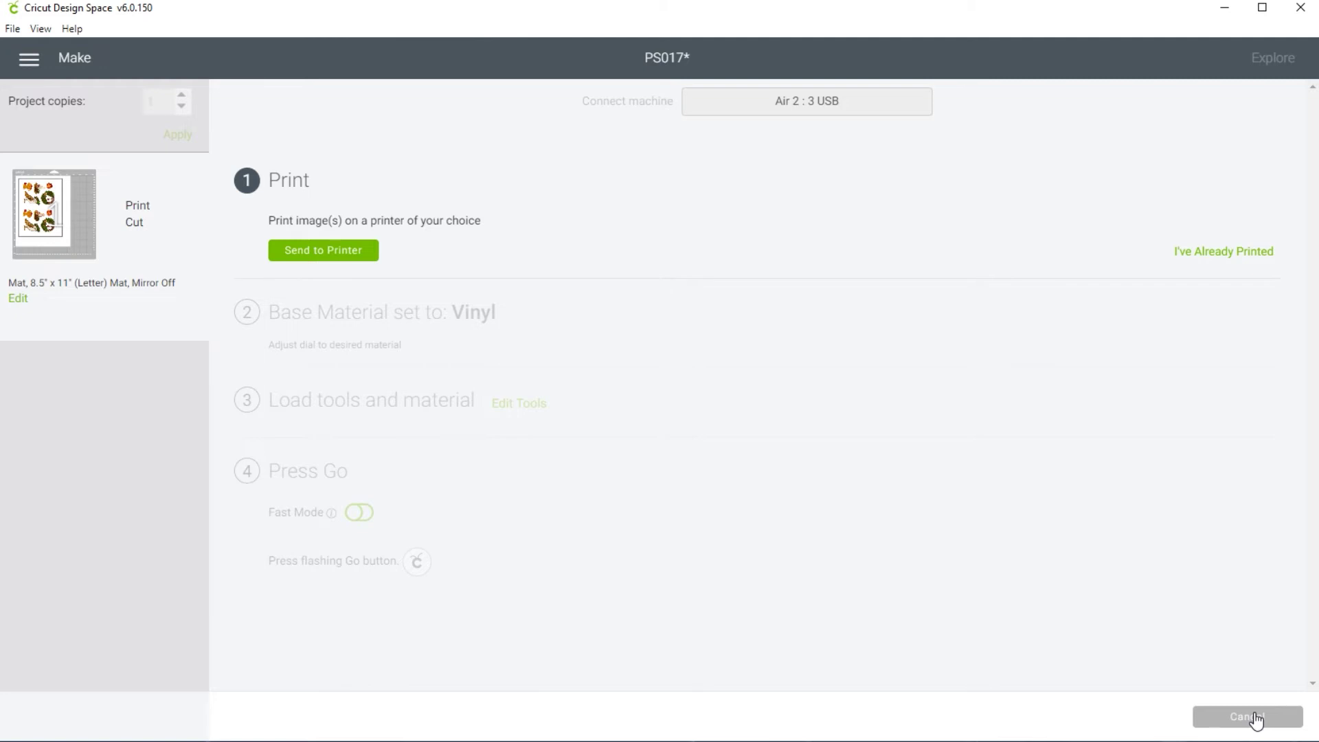
{"action": "left_click", "coordinate": [1211, 256]}
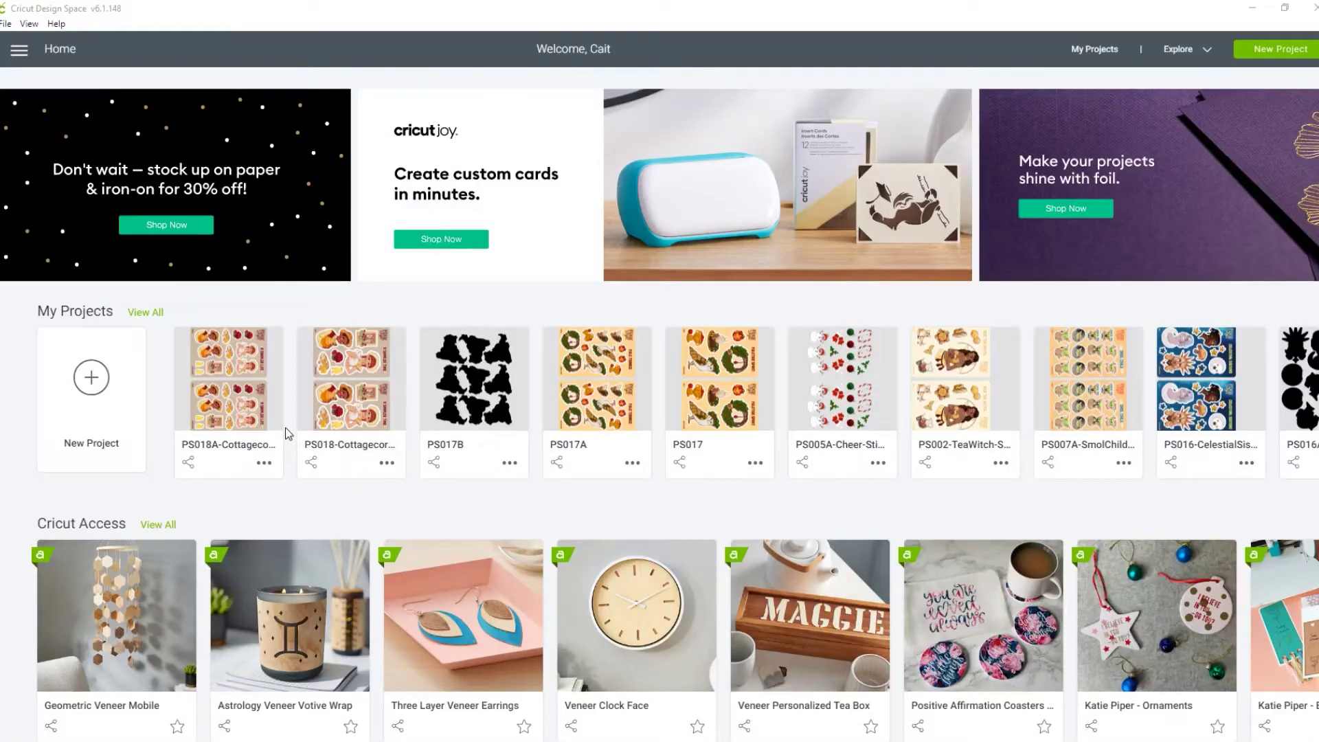
- Open the custom materials manager and examine the cut pressure, multi-cut and blade settings in the materials list
{"action": "left_click", "coordinate": [20, 53]}
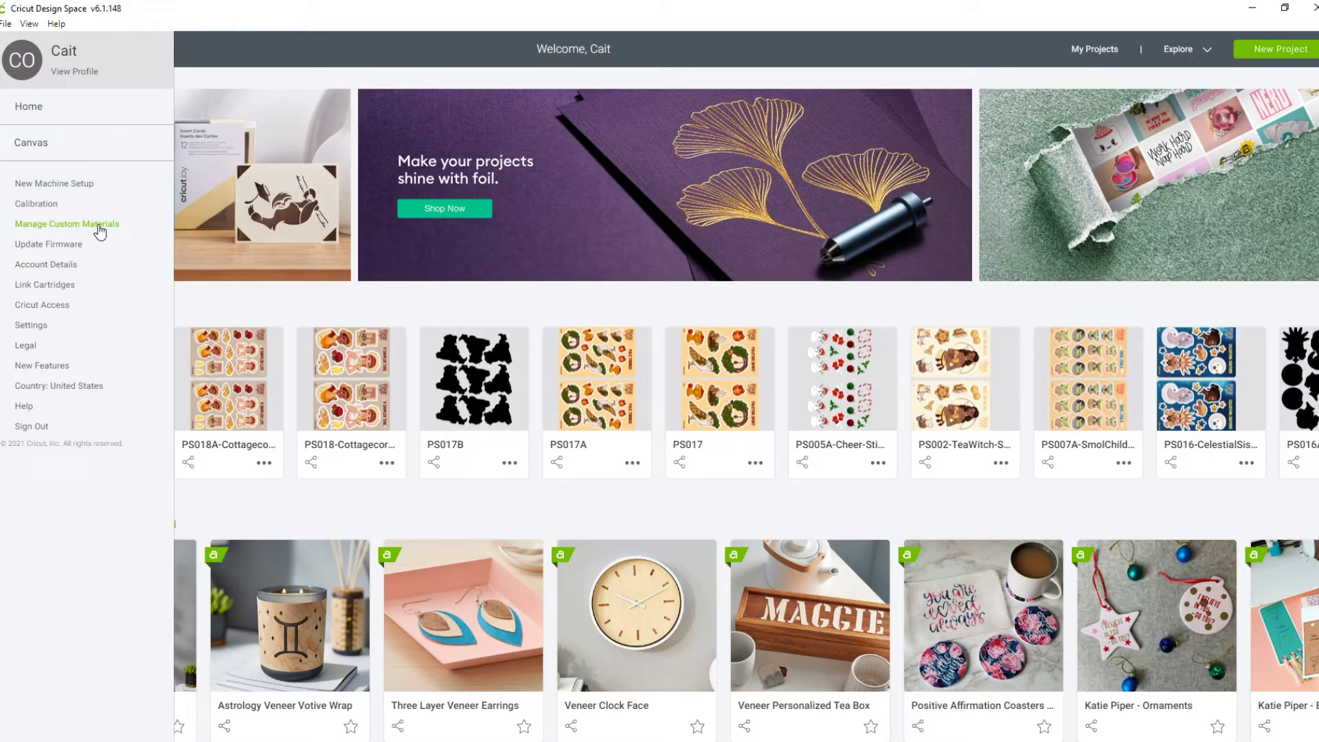
{"action": "left_click", "coordinate": [84, 225]}
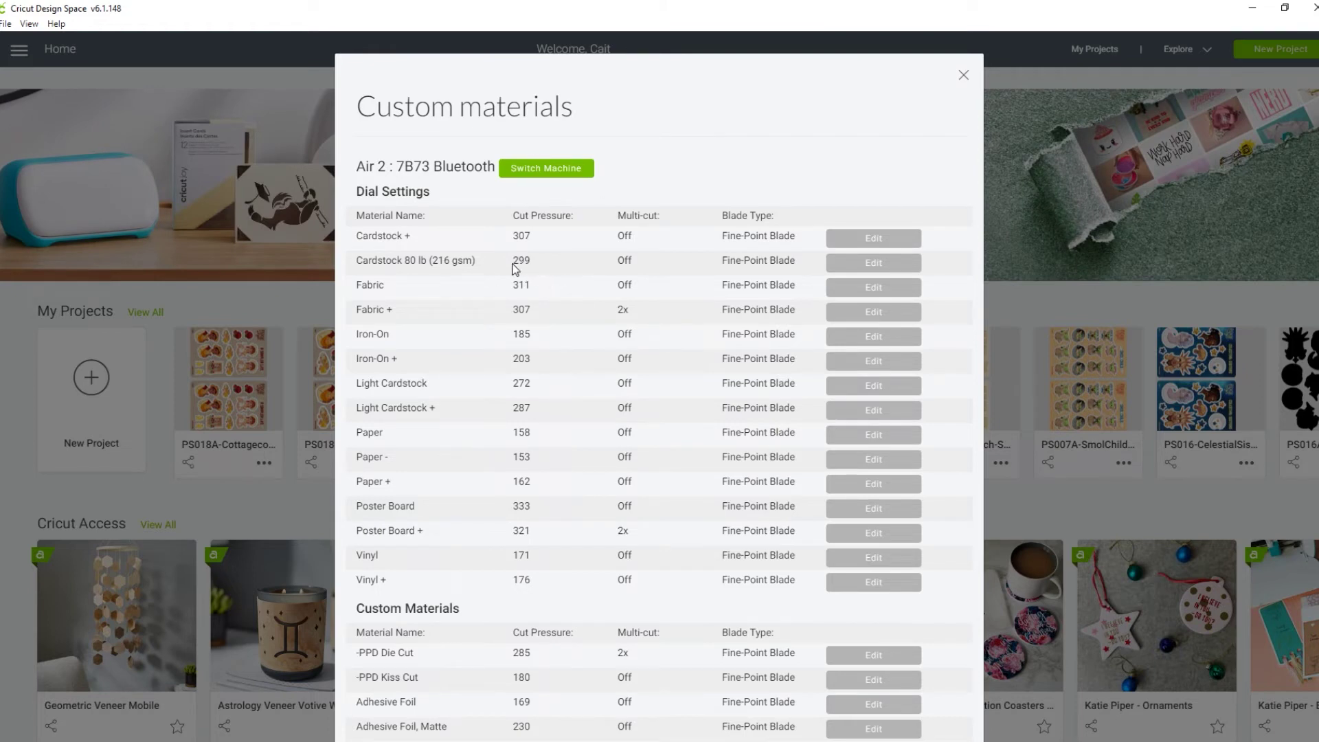
{"action": "scroll", "coordinate": [518, 256], "scroll_direction": "down", "scroll_amount": 10}
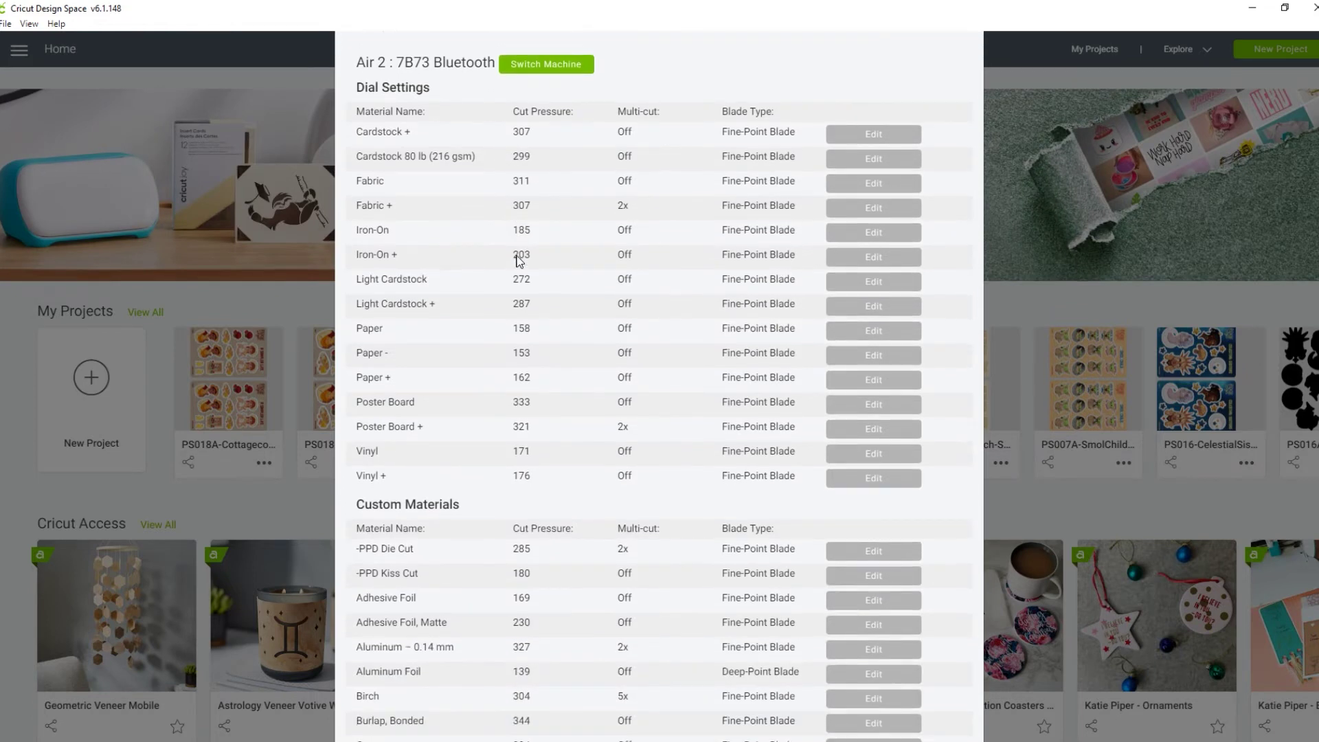
{"action": "scroll", "coordinate": [518, 268], "scroll_direction": "down", "scroll_amount": 20}
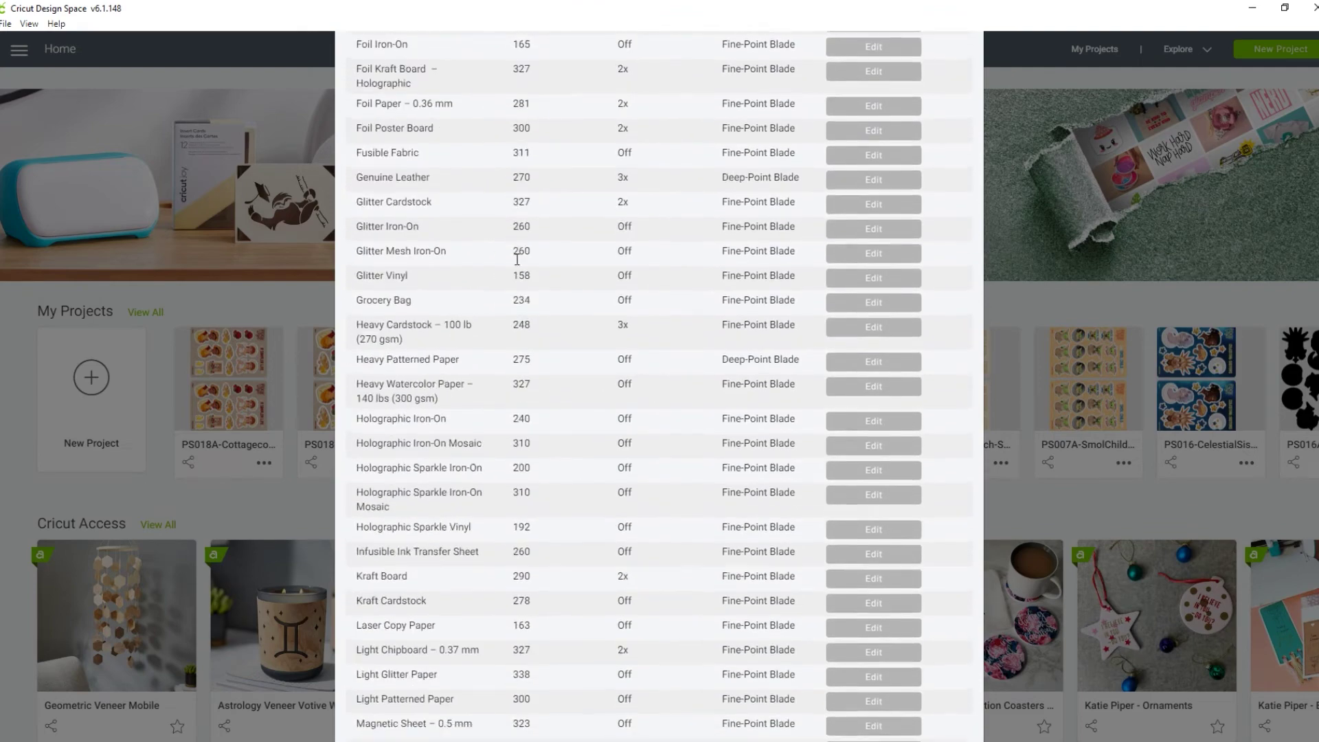
{"action": "scroll", "coordinate": [516, 256], "scroll_direction": "down", "scroll_amount": 15}
{"action": "scroll", "coordinate": [515, 258], "scroll_direction": "up", "scroll_amount": 15}
{"action": "scroll", "coordinate": [532, 275], "scroll_direction": "up", "scroll_amount": 20}
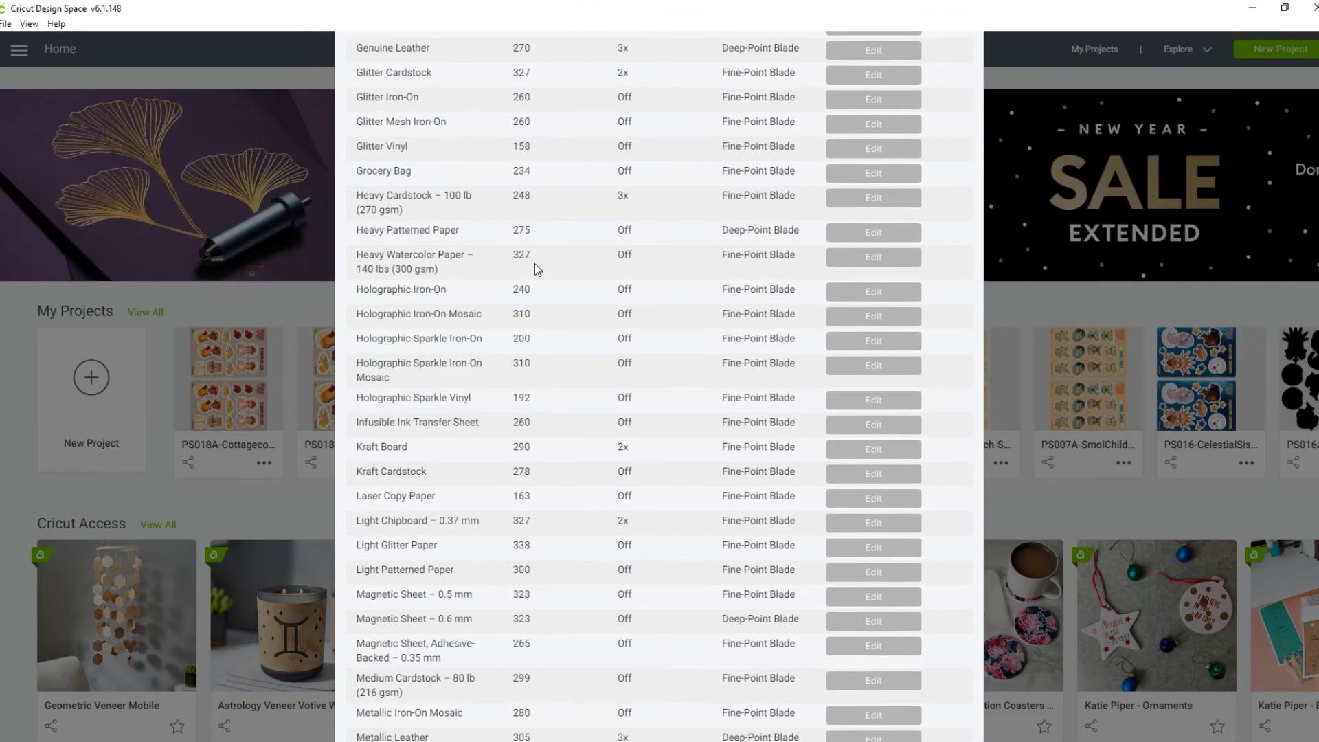
- Add a new custom material named "My Usual Paper - Kiss Cut" to the materials list
{"action": "scroll", "coordinate": [532, 257], "scroll_direction": "up", "scroll_amount": 12}
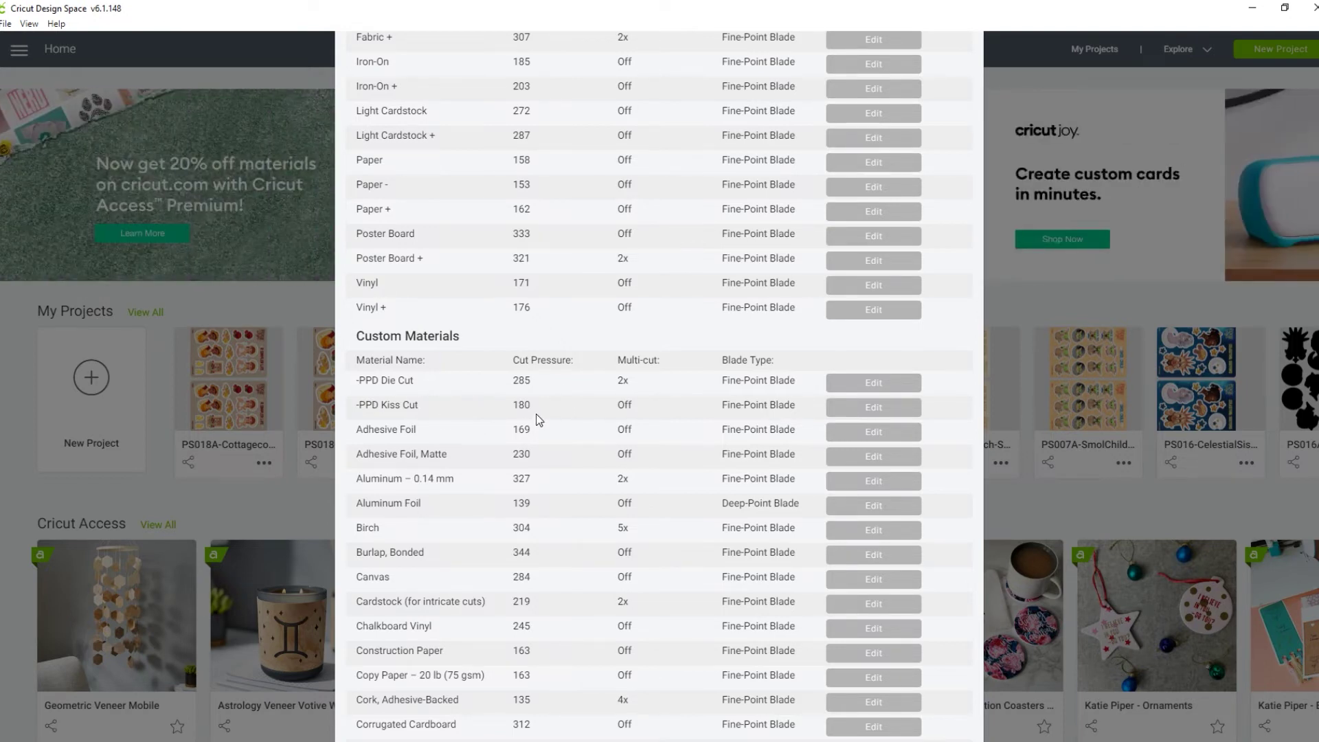
{"action": "scroll", "coordinate": [546, 410], "scroll_direction": "down", "scroll_amount": 20}
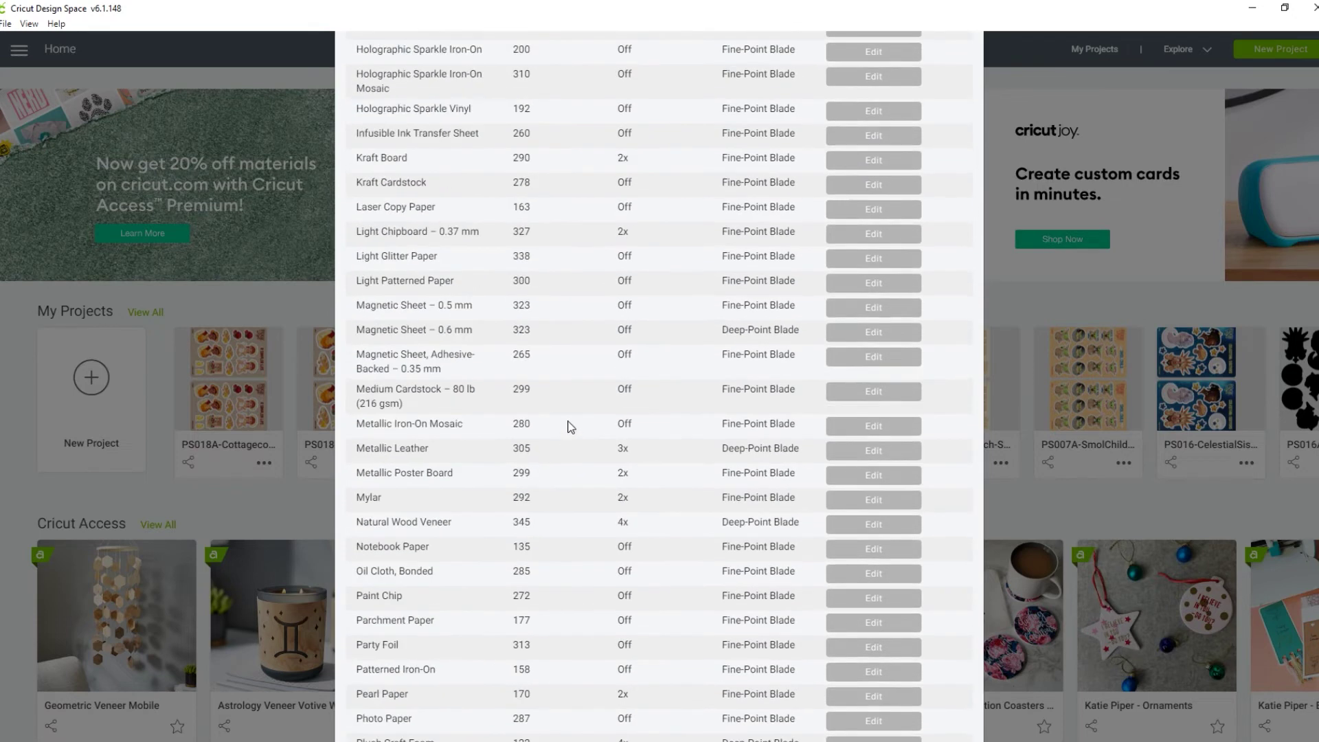
{"action": "scroll", "coordinate": [547, 604], "scroll_direction": "down", "scroll_amount": 10}
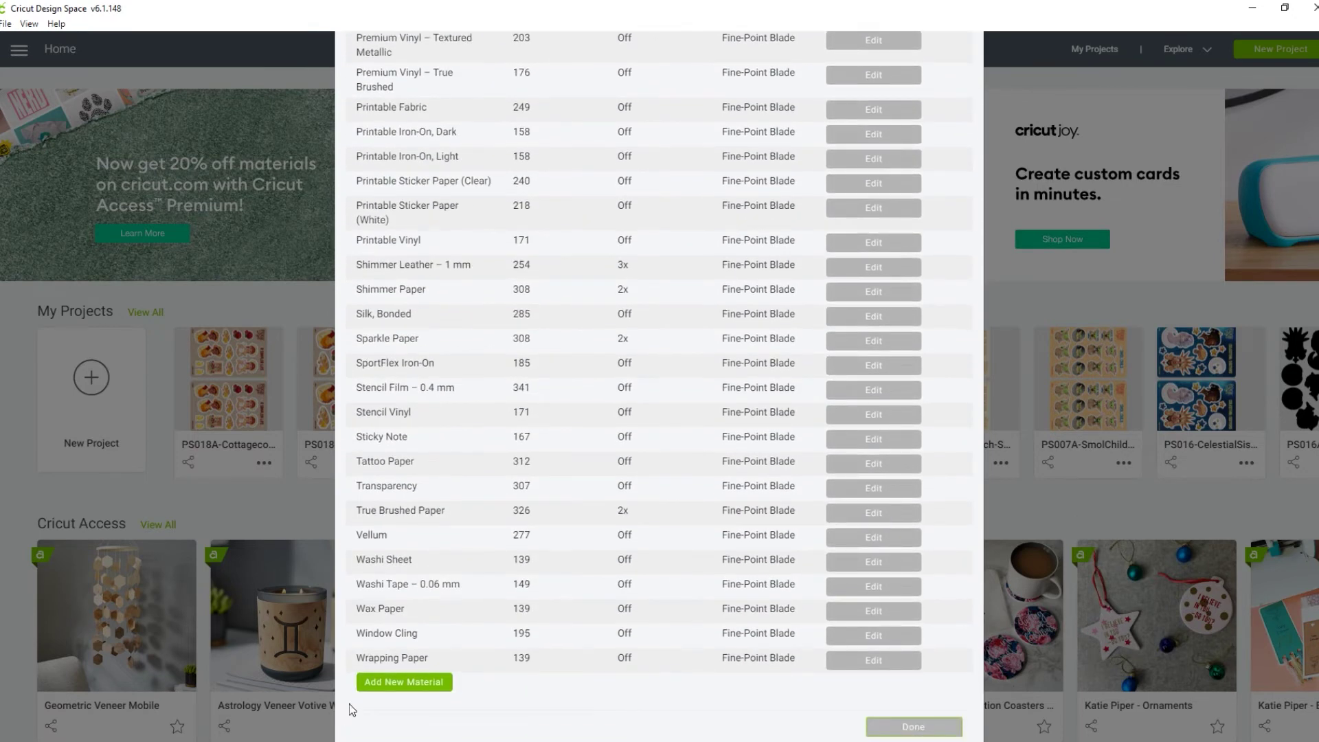
{"action": "left_click", "coordinate": [404, 683]}
{"action": "scroll", "coordinate": [414, 687], "scroll_direction": "down", "scroll_amount": 2}
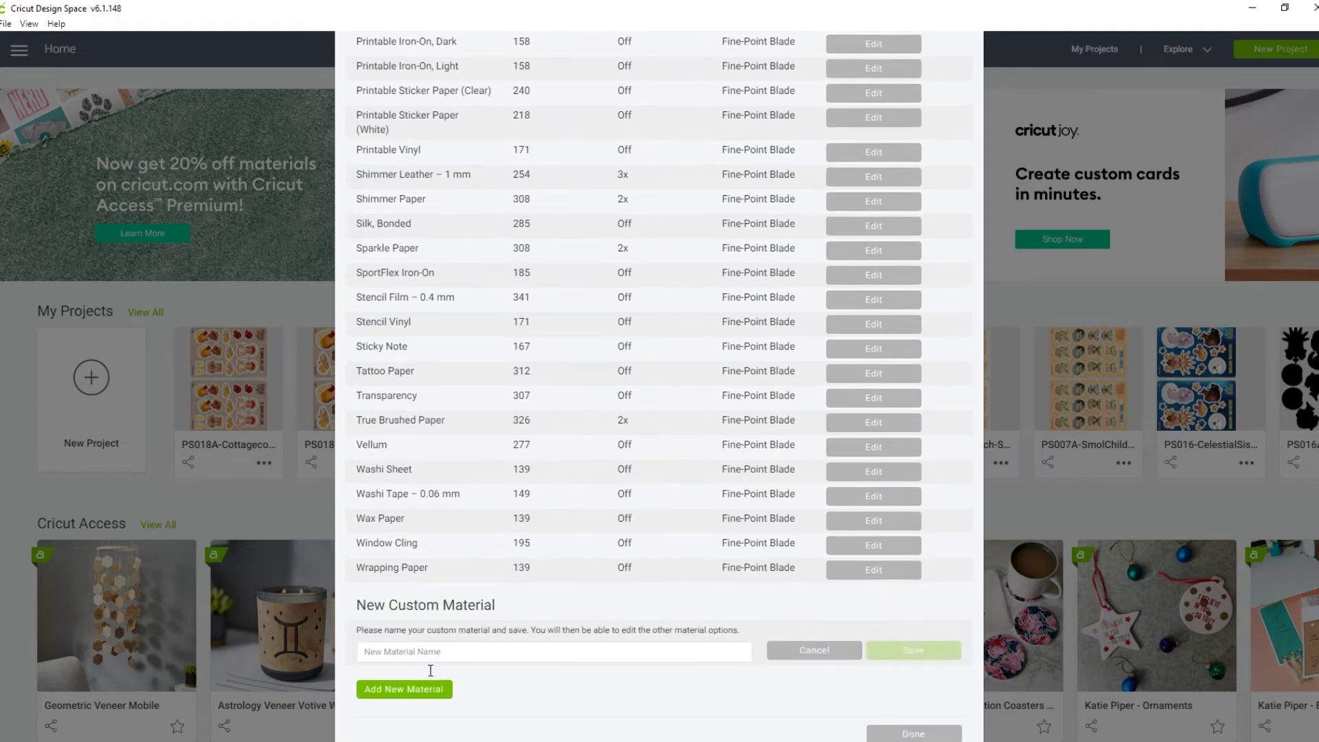
{"action": "left_click", "coordinate": [466, 647]}
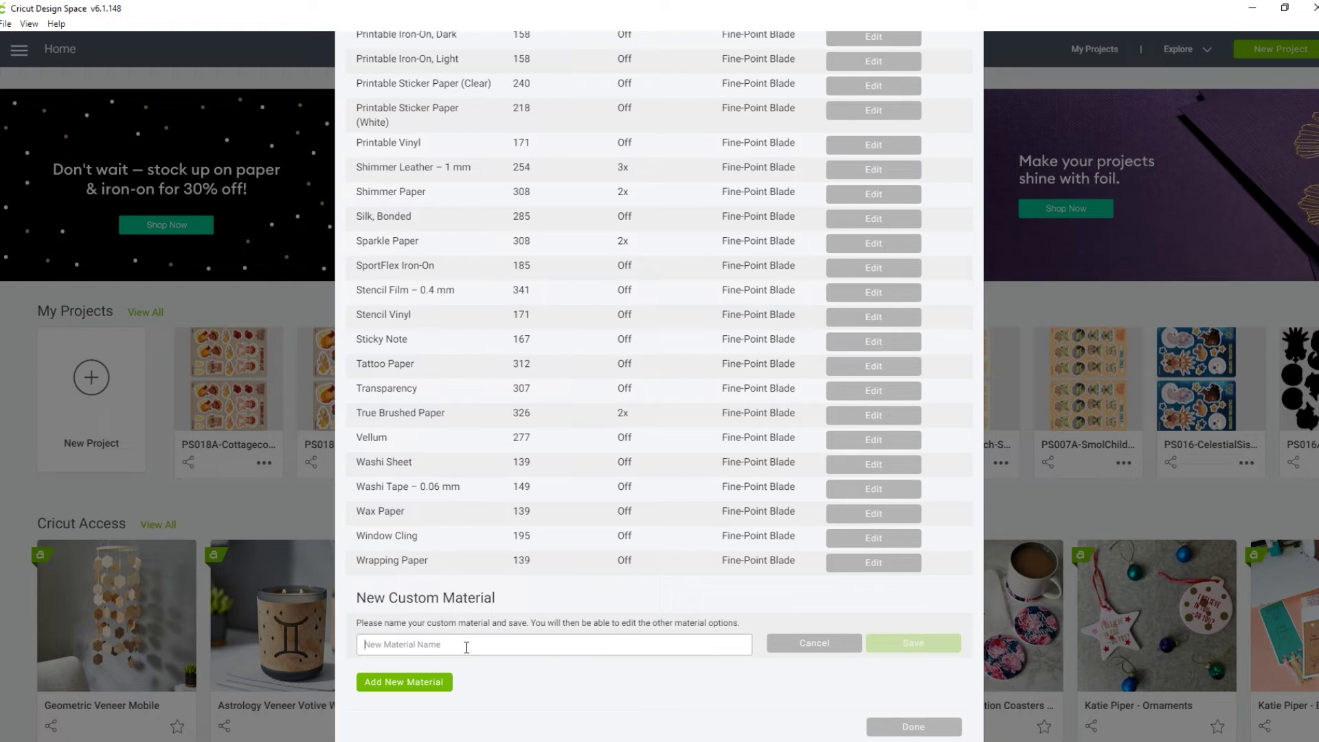
{"action": "type", "text": "M"}
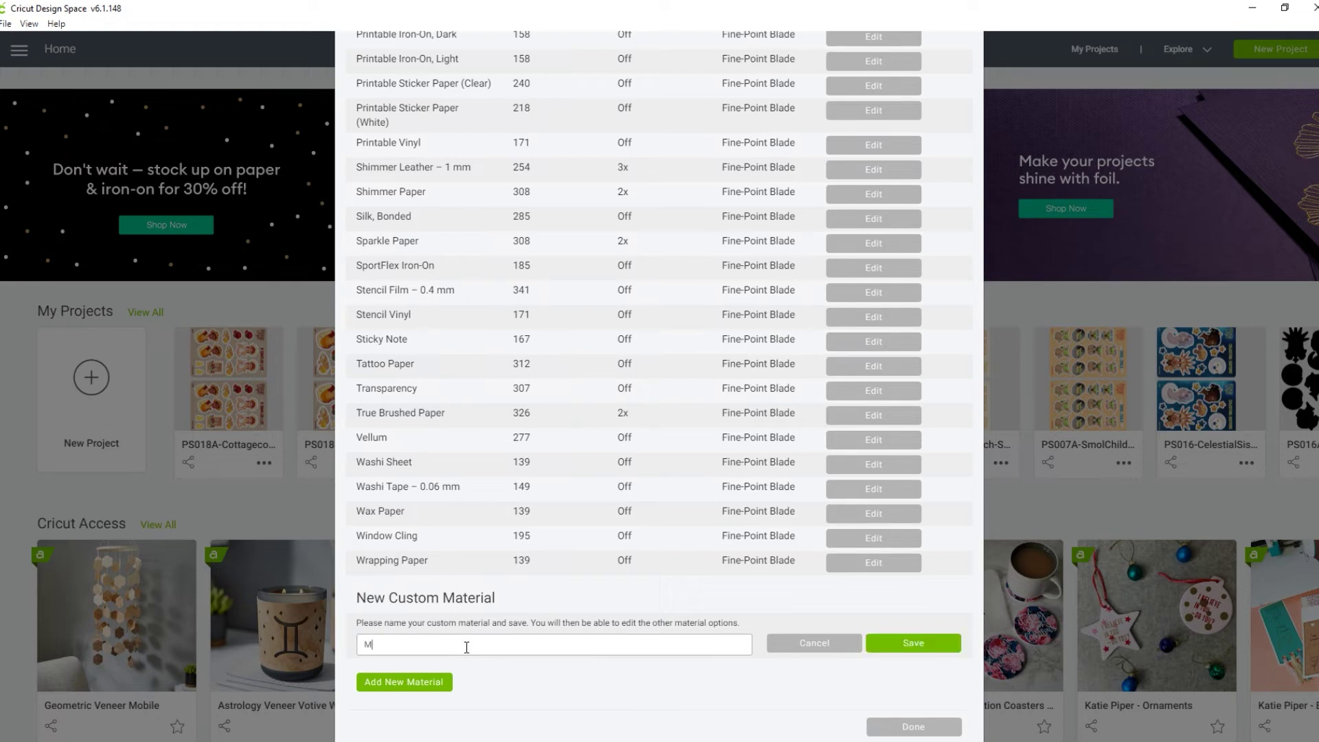
{"action": "key", "text": "BackSpace"}
{"action": "key", "text": "BackSpace"}
{"action": "type", "text": "My Usual Paper - Kiss Cut"}
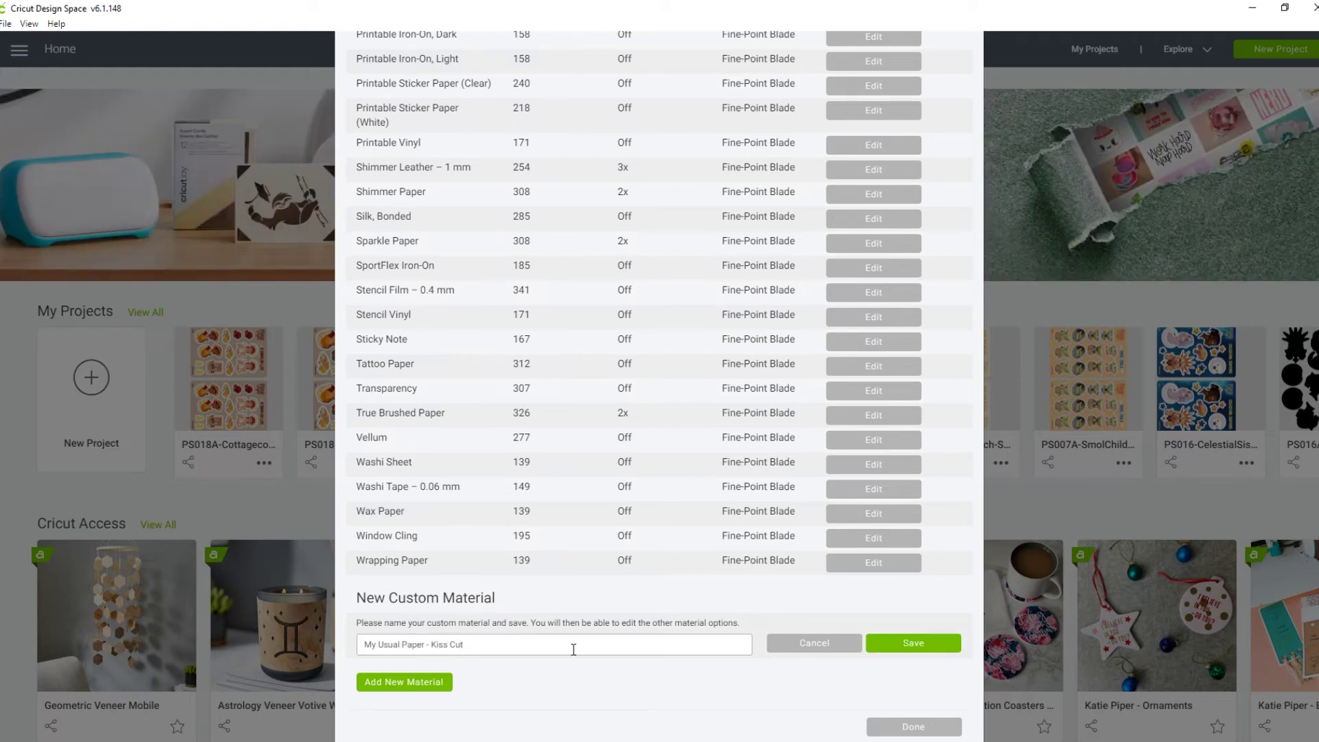
{"action": "left_click", "coordinate": [893, 644]}
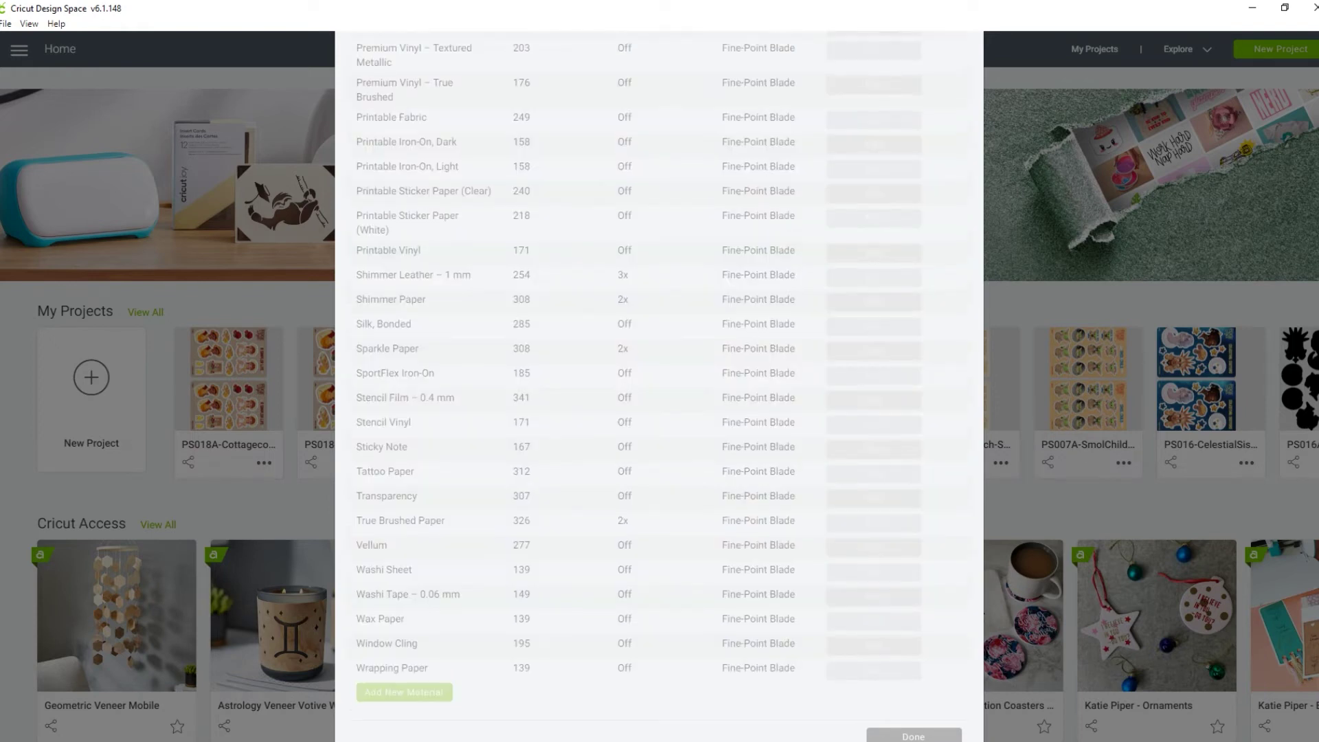
- Set the cut pressure of My Usual Paper - Kiss Cut to 180 and save the material
{"action": "scroll", "coordinate": [385, 489], "scroll_direction": "up", "scroll_amount": 1}
{"action": "scroll", "coordinate": [558, 304], "scroll_direction": "up", "scroll_amount": 4}
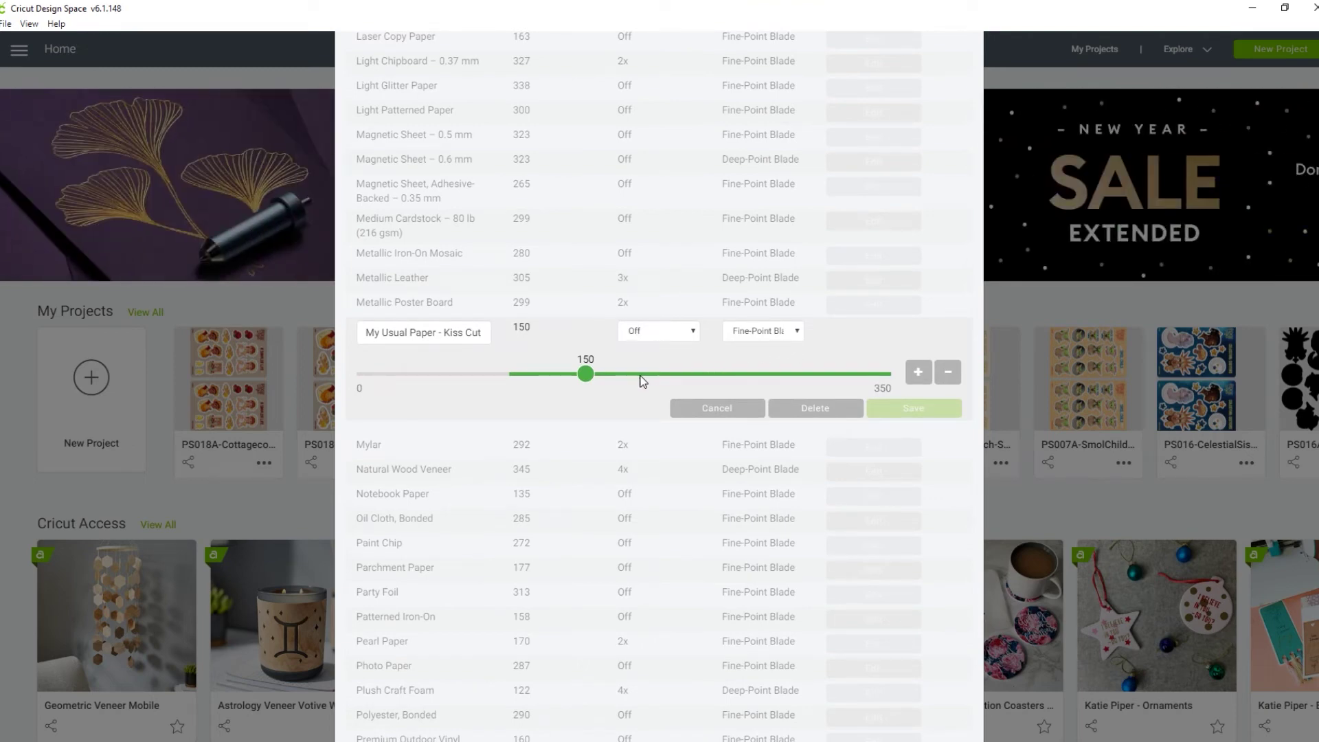
{"action": "left_click_drag", "start_coordinate": [586, 373], "coordinate": [631, 375]}
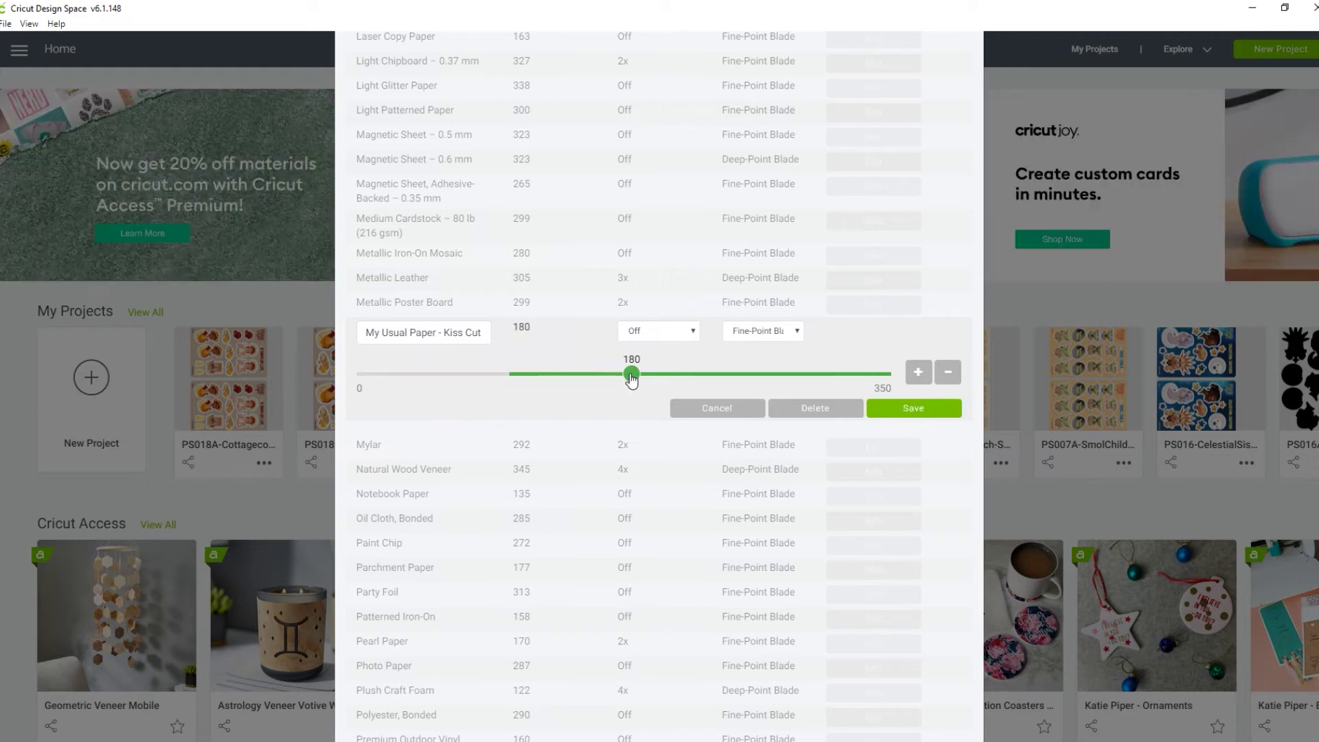
{"action": "left_click", "coordinate": [902, 410]}
- Add another custom material named "My Usual Paper - Die Cut" to the materials list
{"action": "scroll", "coordinate": [423, 680], "scroll_direction": "down", "scroll_amount": 10}
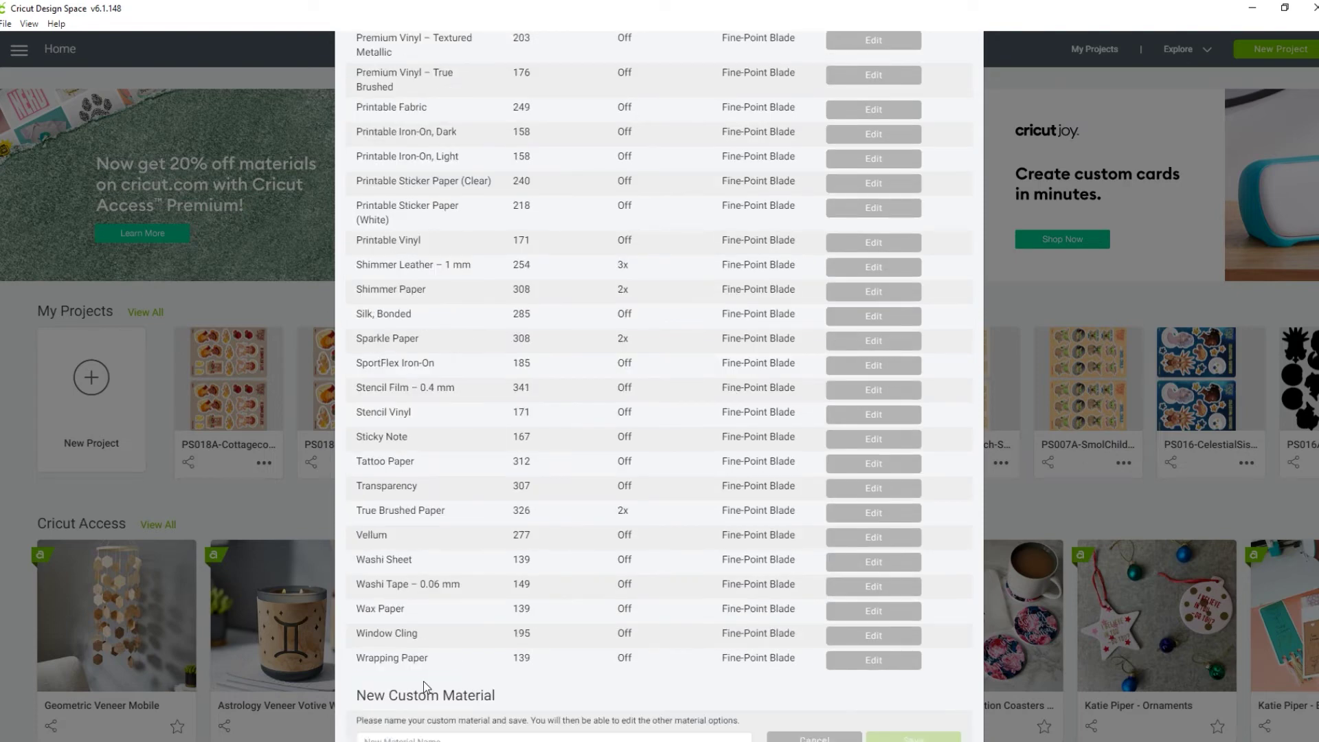
{"action": "scroll", "coordinate": [590, 658], "scroll_direction": "down", "scroll_amount": 2}
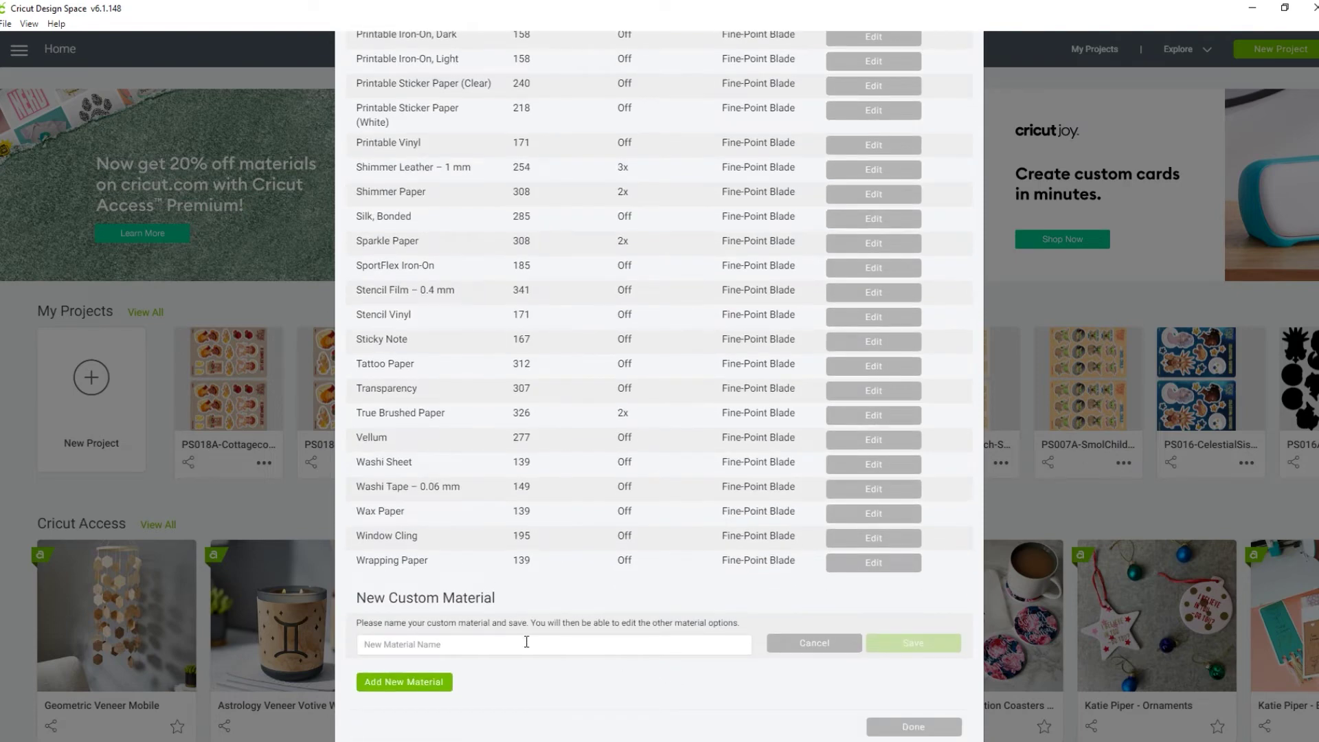
{"action": "left_click", "coordinate": [526, 644]}
{"action": "type", "text": "My Usual Paper - Die Cut"}
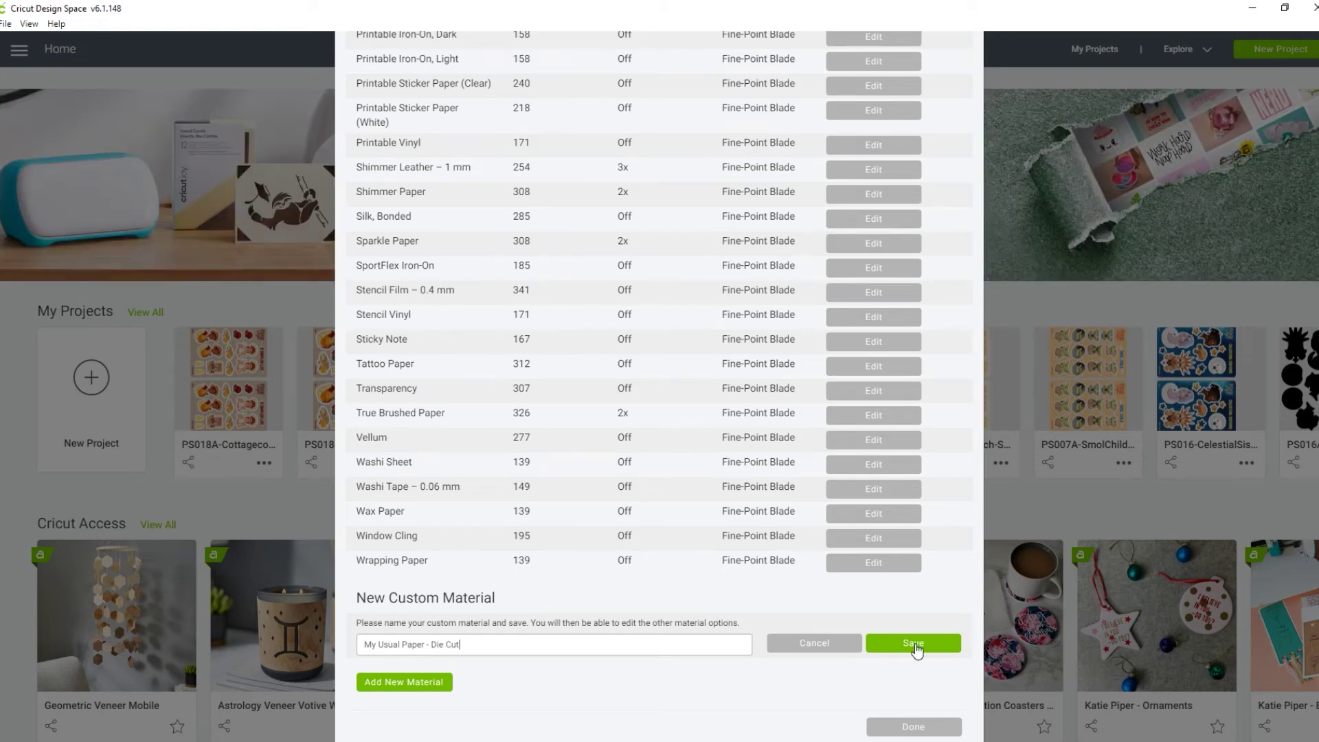
{"action": "left_click", "coordinate": [913, 646]}
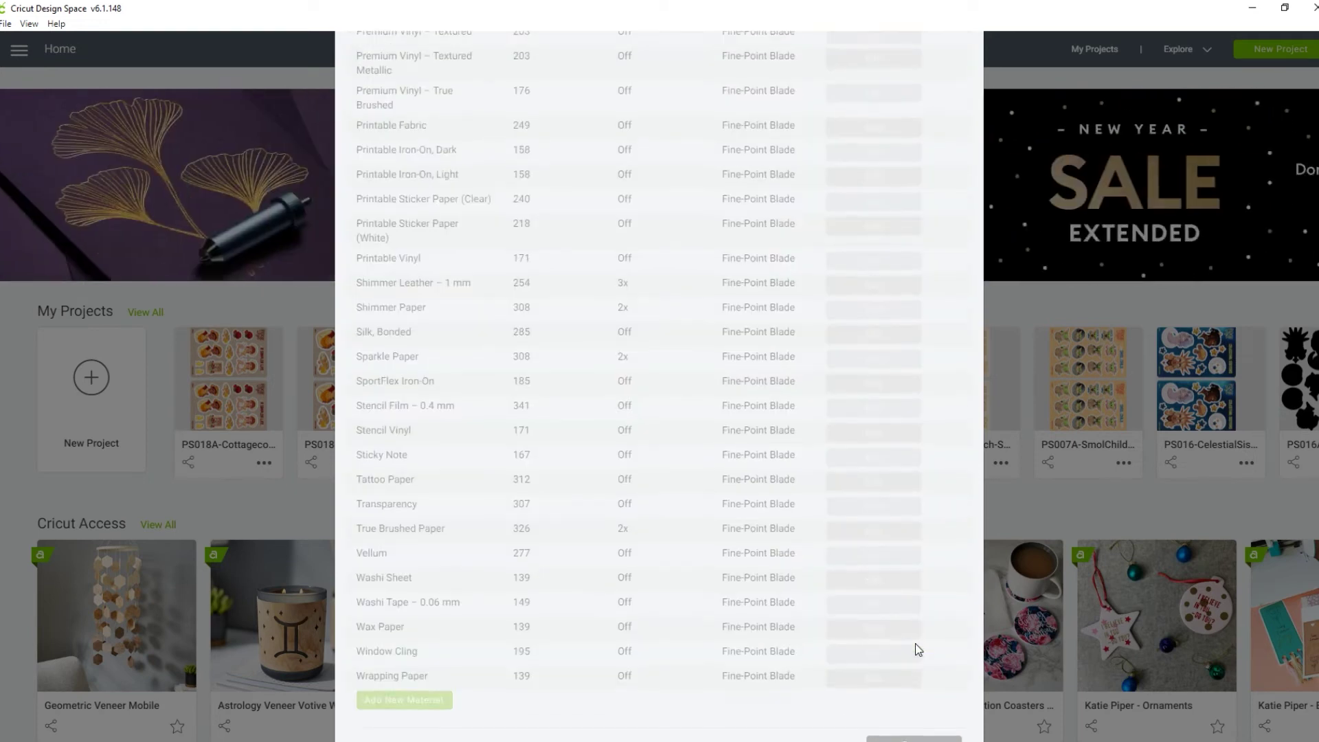
- Set My Usual Paper - Die Cut to a 2x multi-cut and 265 cut pressure, and save the material
{"action": "scroll", "coordinate": [735, 418], "scroll_direction": "up", "scroll_amount": 4}
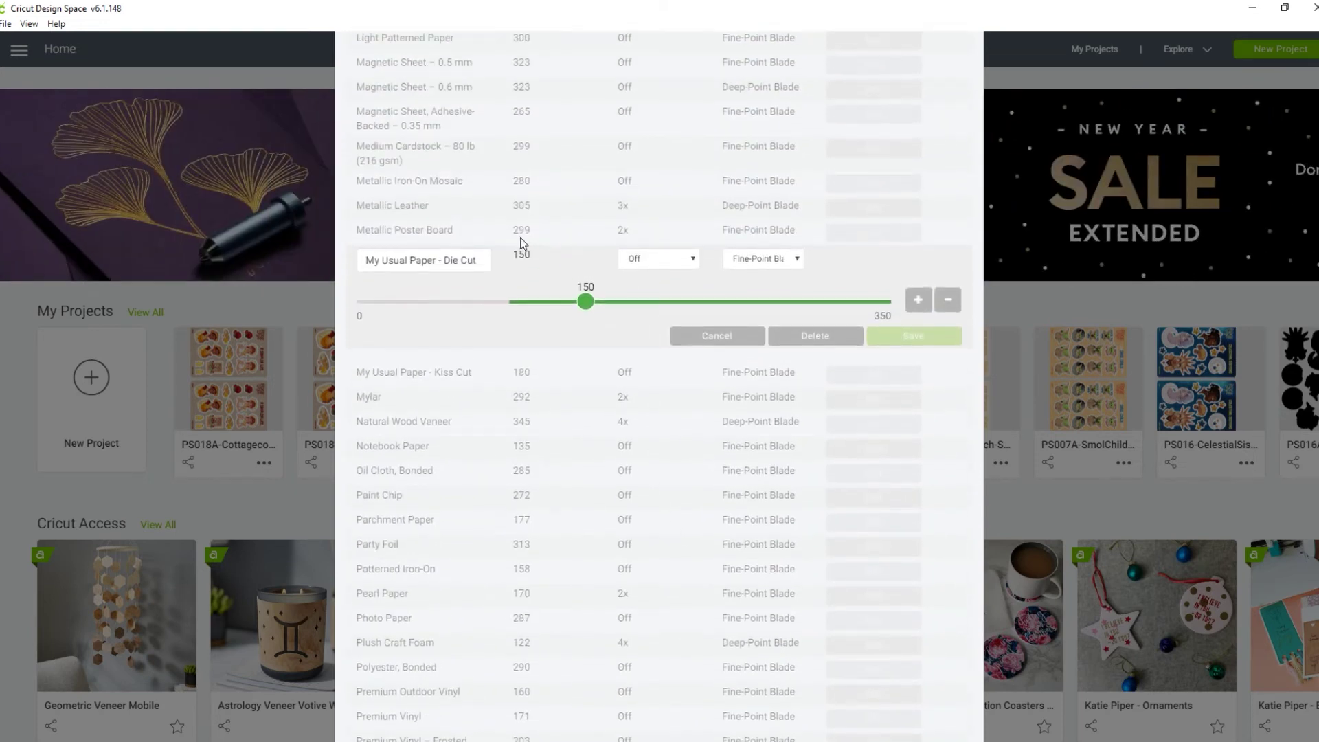
{"action": "left_click", "coordinate": [653, 264]}
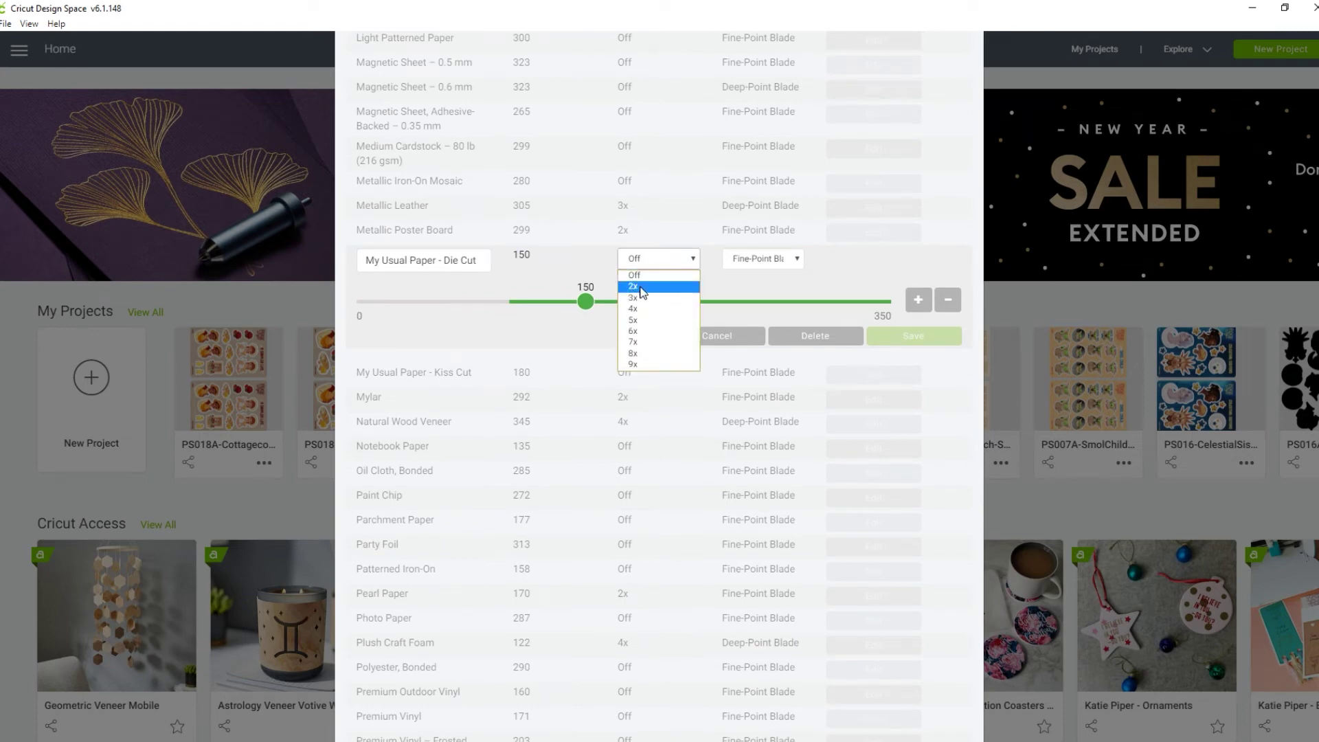
{"action": "left_click", "coordinate": [645, 287]}
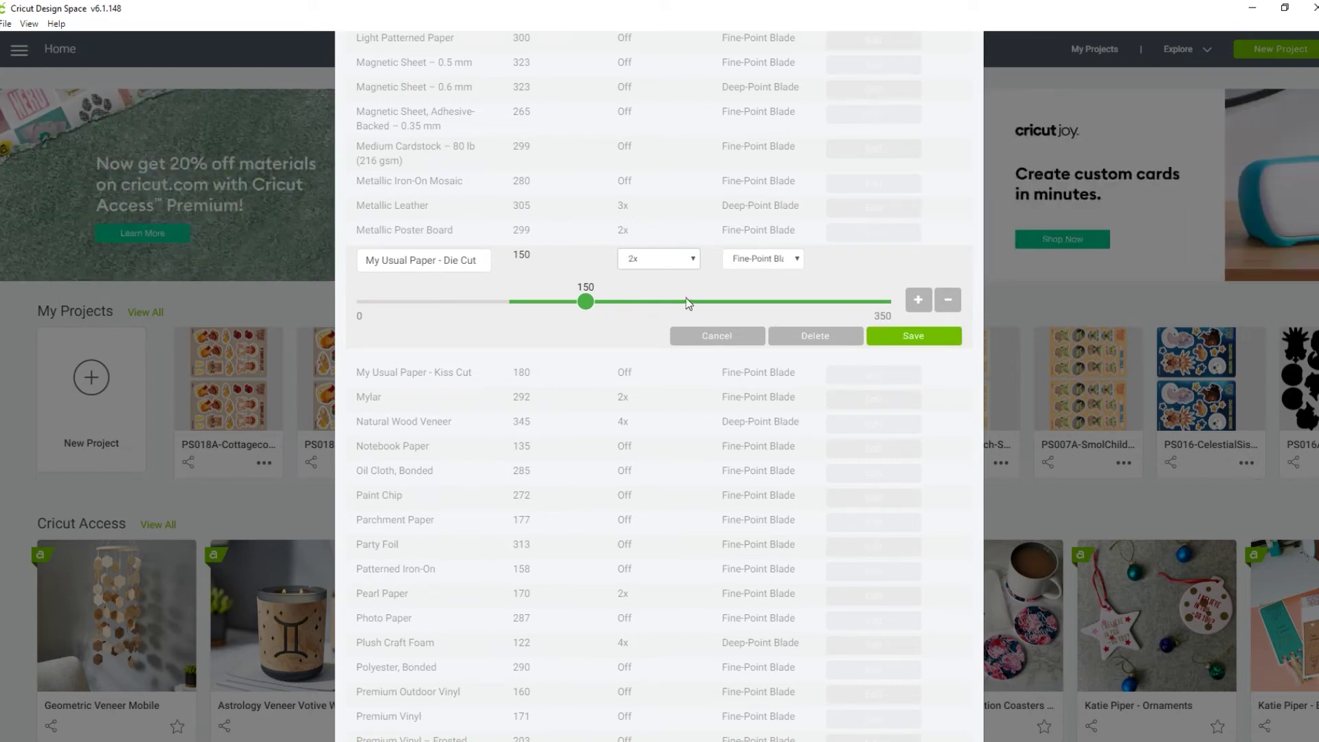
{"action": "left_click_drag", "start_coordinate": [592, 307], "coordinate": [762, 309]}
{"action": "left_click", "coordinate": [913, 335]}
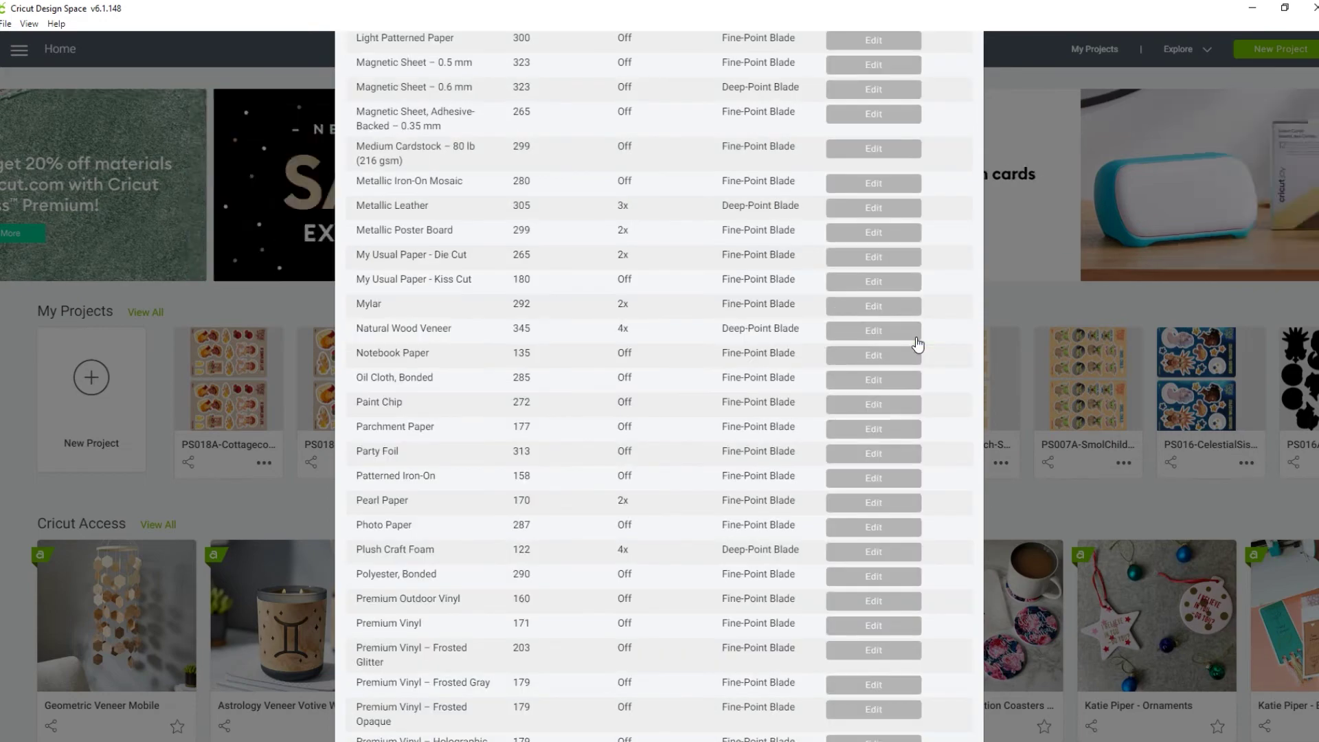